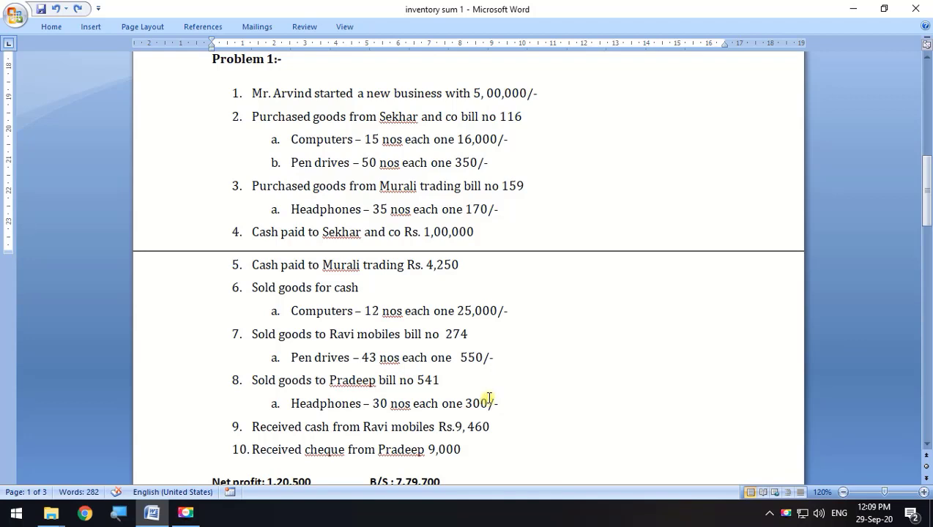
- Review the goods purchased and sold in Problem 1 and the notes' steps for creating stock items
drag(290, 139, 500, 162)
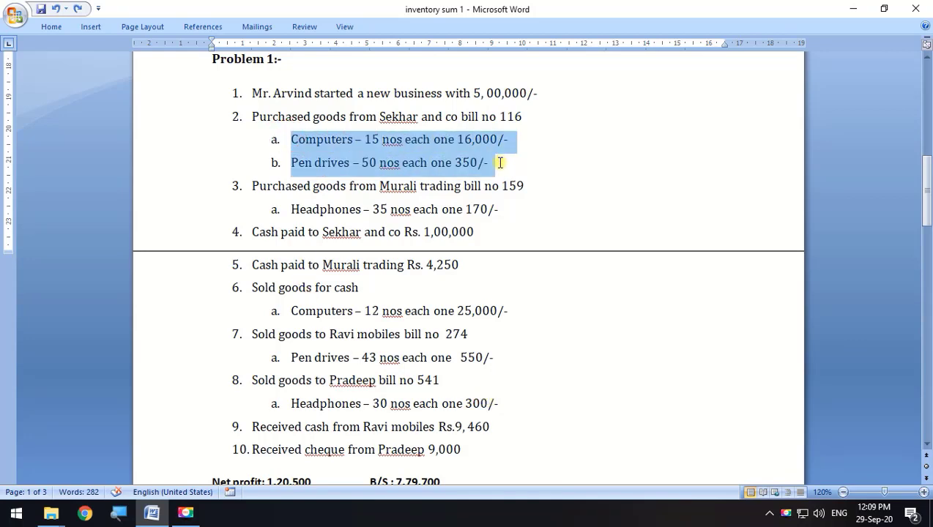
drag(289, 210, 496, 209)
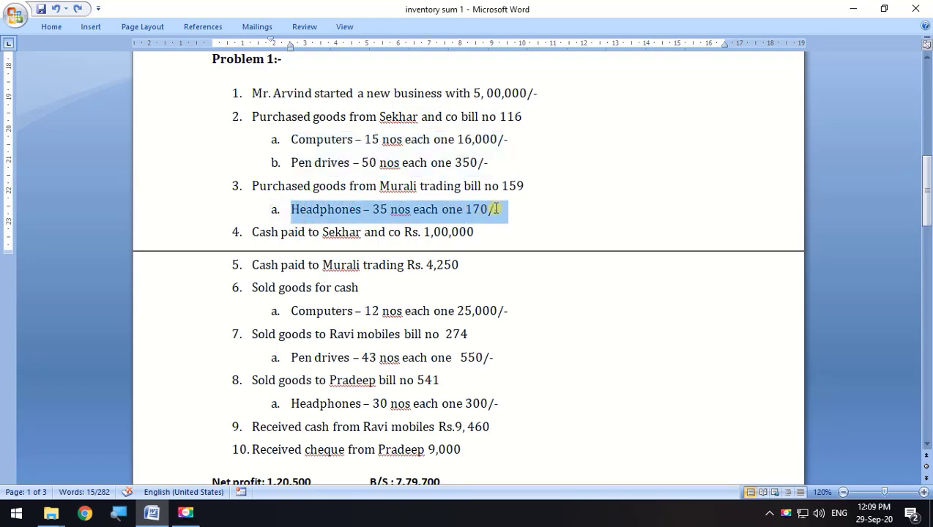
drag(281, 311, 518, 310)
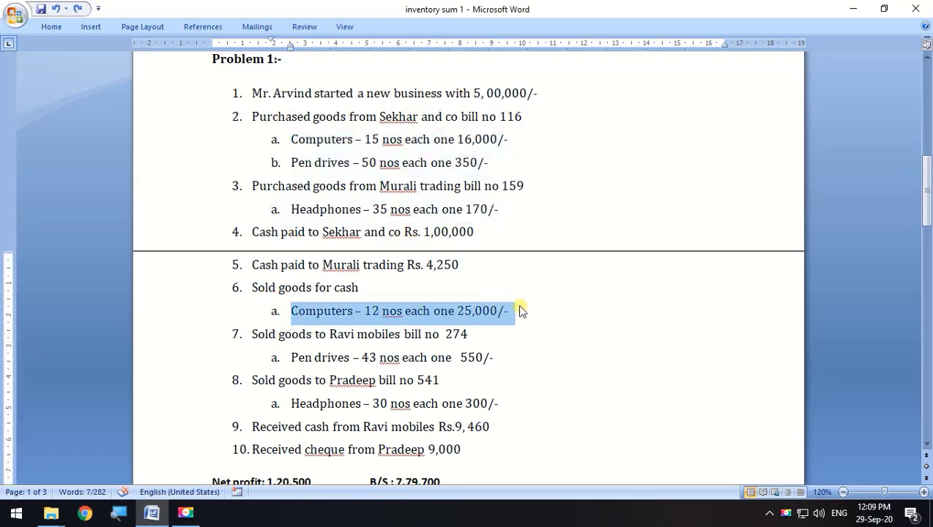
scroll(518, 310, up, 3)
scroll(506, 313, up, 3)
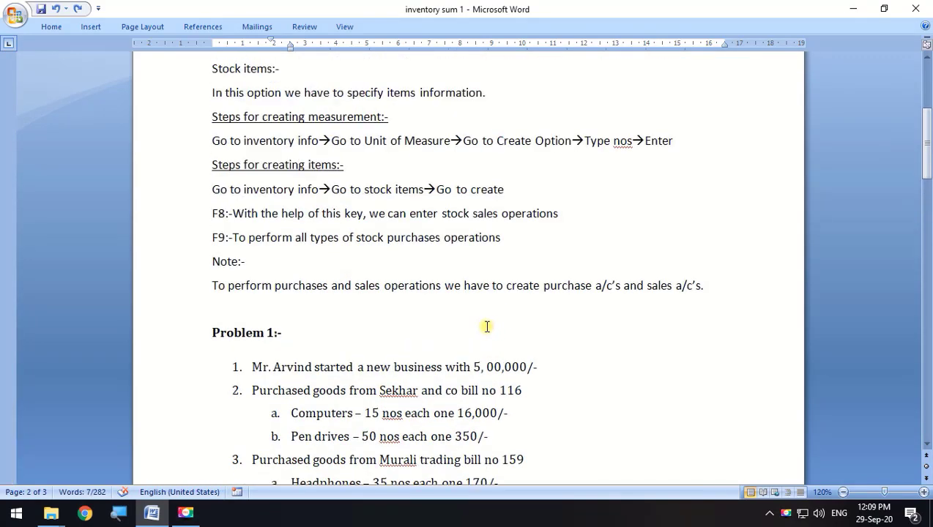
drag(211, 228, 489, 230)
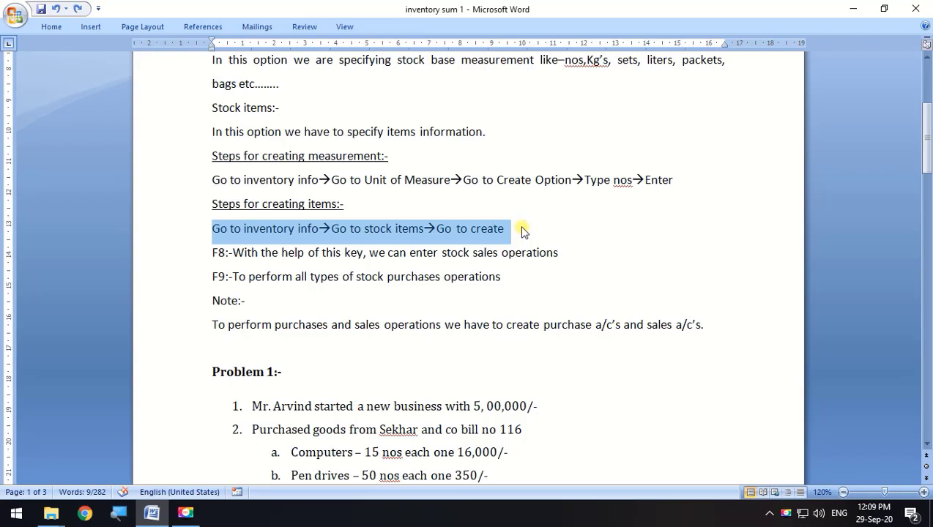
drag(521, 230, 219, 230)
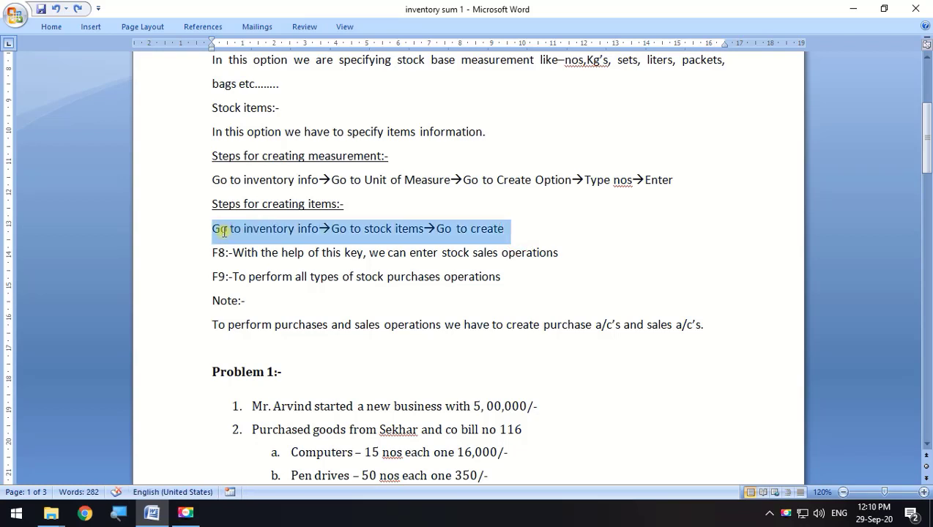
click(516, 233)
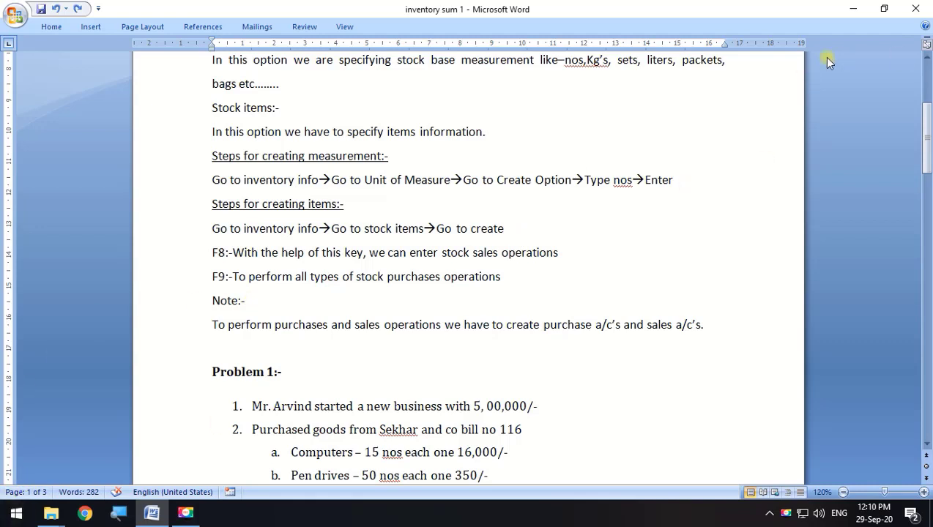
- Launch Tally.ERP 9 from the desktop, maximize its window and work in Educational Mode
click(852, 9)
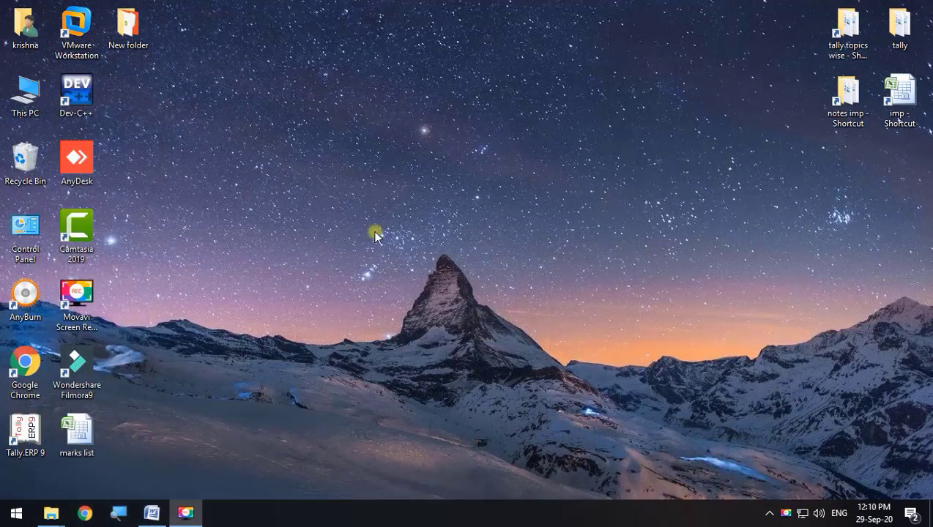
right_click(29, 442)
click(65, 41)
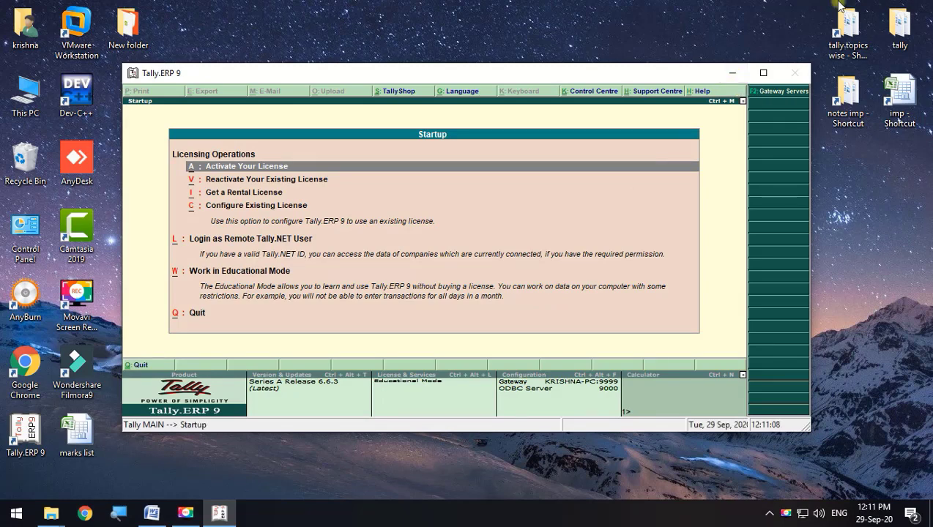
click(772, 76)
key(w)
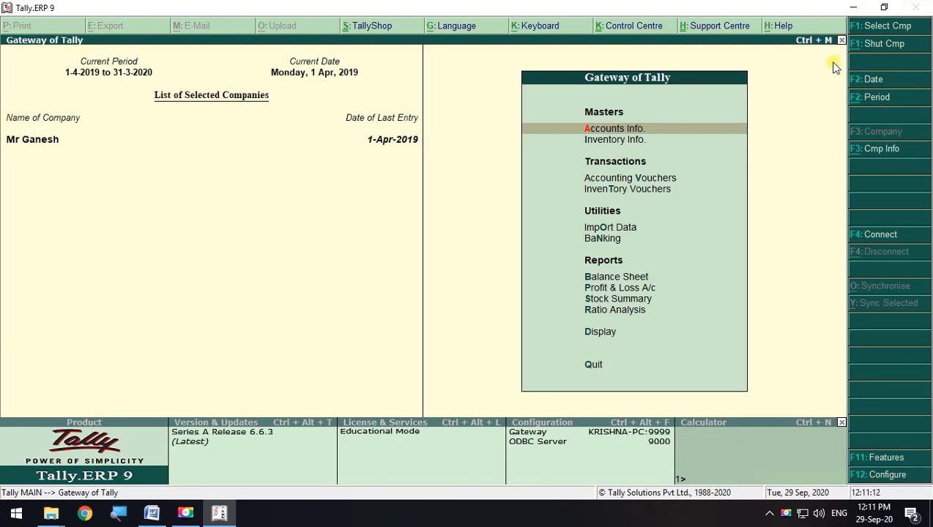
- Shut the open company and start creating a new one in the D:\tally data directory
key(alt+F1)
key(Down)
key(Down)
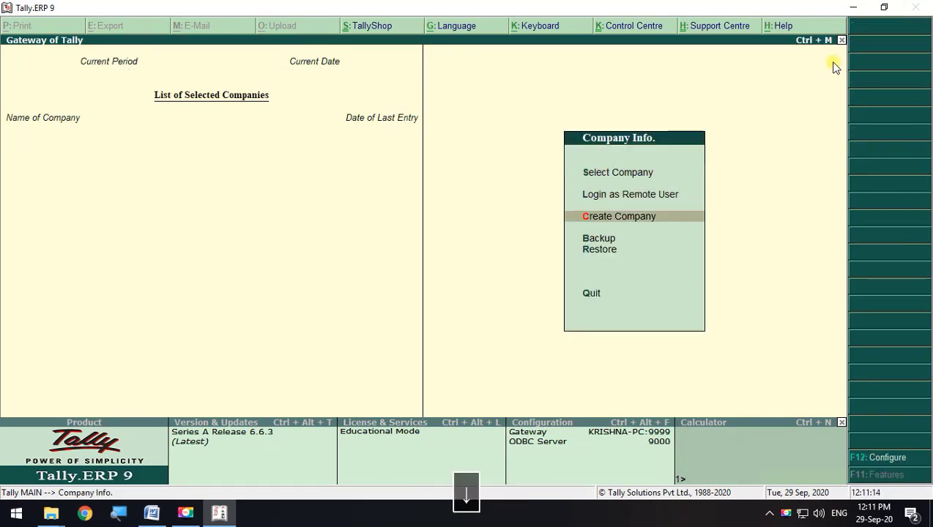
key(Return)
key(Tab)
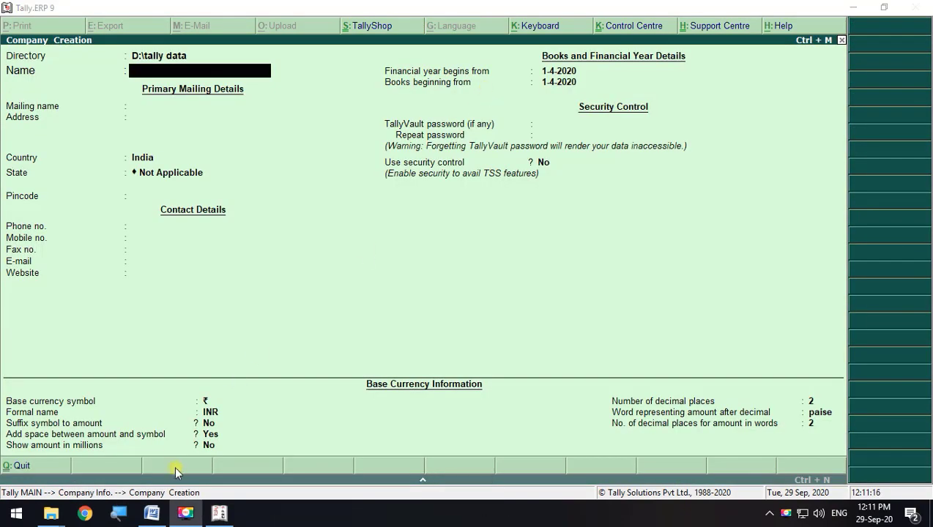
- Check the business owner in the first transaction of Word's Problem 1 and enter that name as Tally's company and mailing name
click(151, 515)
scroll(256, 197, down, 3)
scroll(232, 306, down, 3)
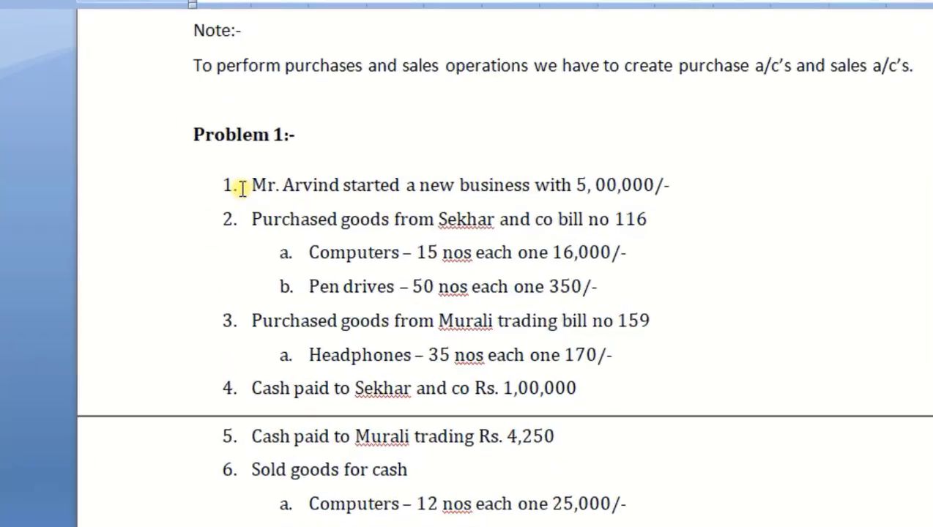
drag(251, 171, 323, 165)
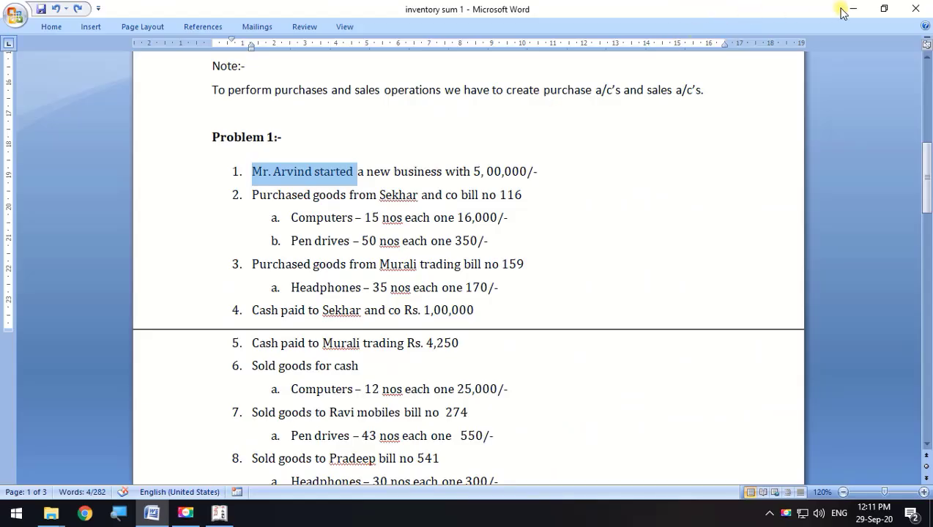
click(852, 7)
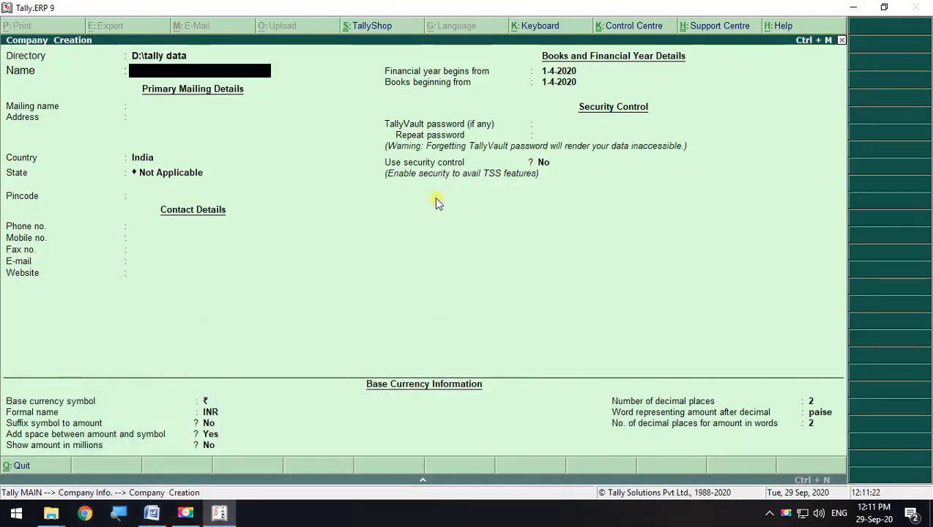
text(Mr Arav)
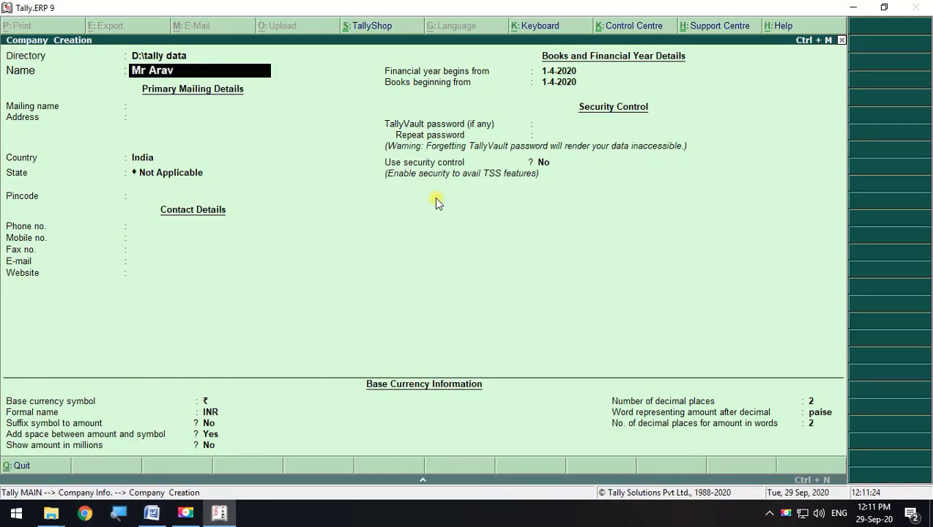
key(Return)
key(Return)
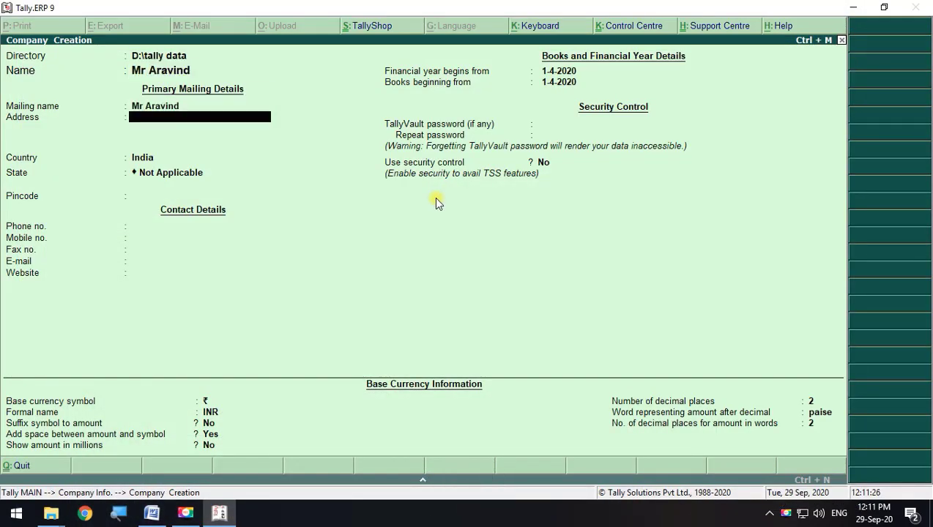
- Set the company's state to Andhra Pradesh, leave the address and contact details blank, and save the company
key(Return)
key(Return)
key(Down)
key(Down)
key(Return)
key(Return)
key(Return)
key(Return)
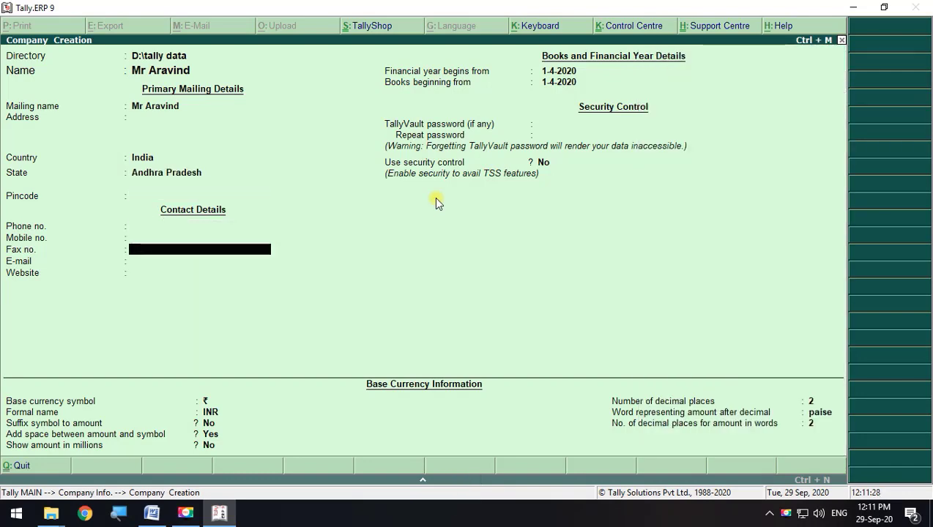
key(ctrl+a)
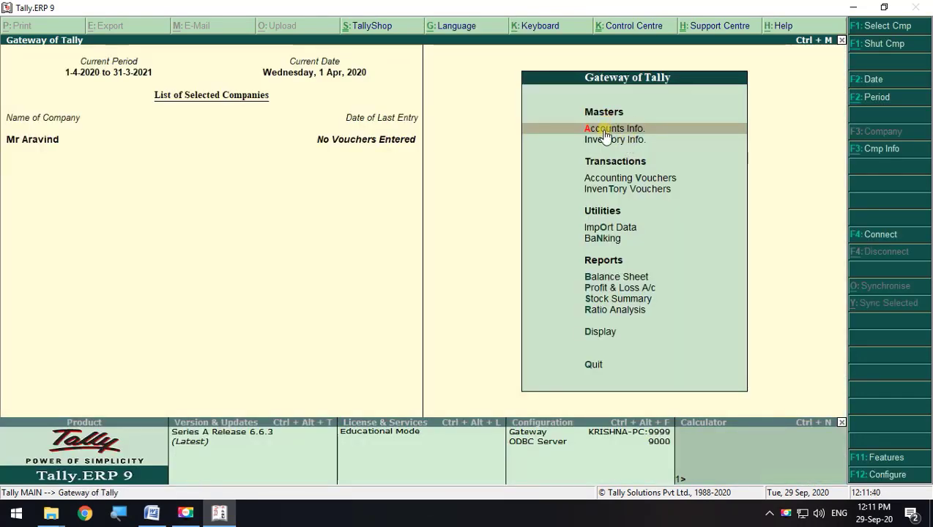
click(597, 129)
click(615, 224)
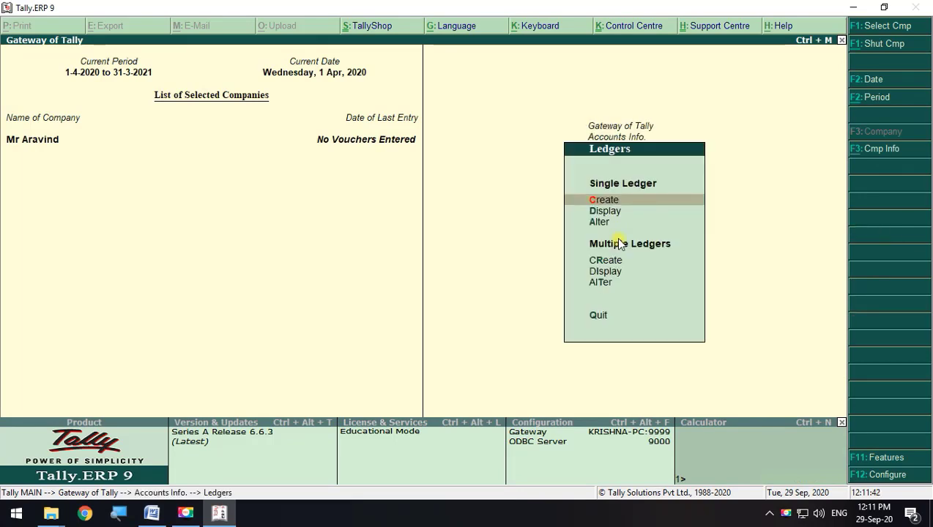
key(Escape)
key(Escape)
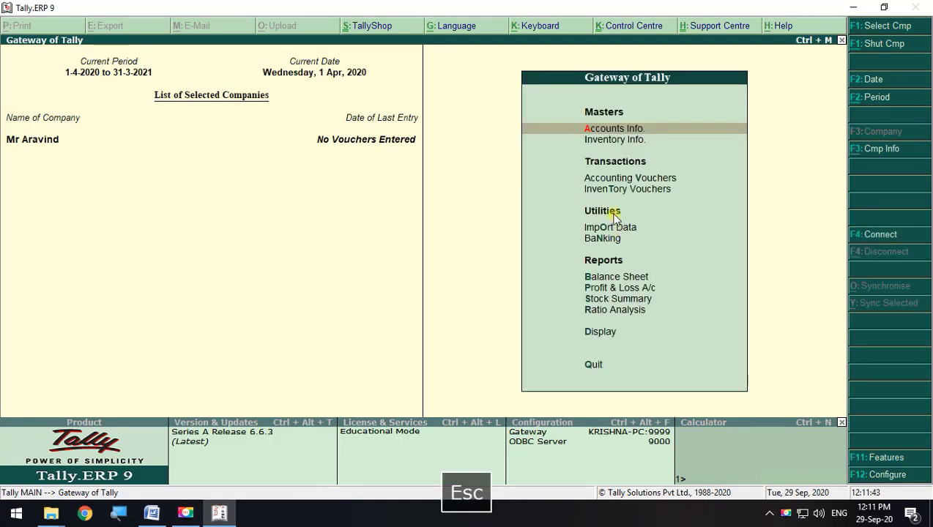
- Open the Inventory Info. masters of the new company
click(620, 139)
click(610, 190)
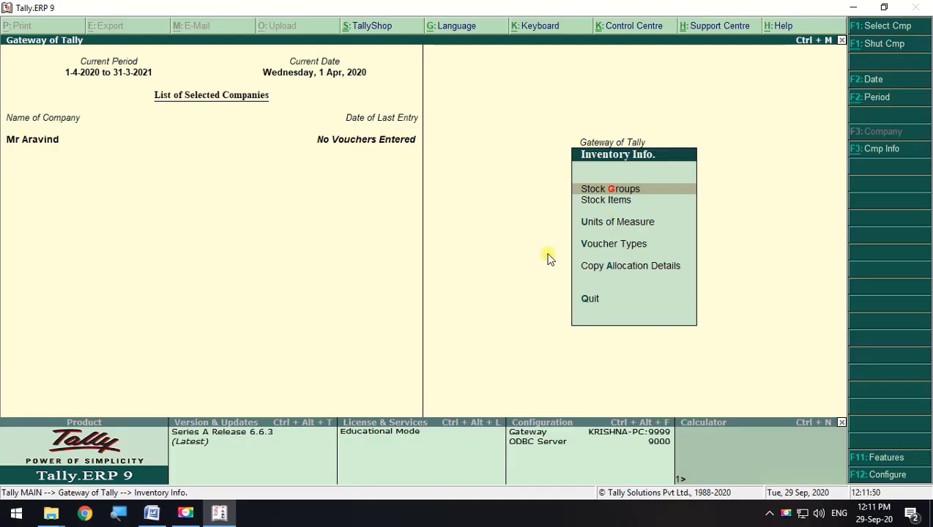
- Switch to the Word document and check Problem 1's purchased item names and their unit of measure
click(155, 513)
click(537, 221)
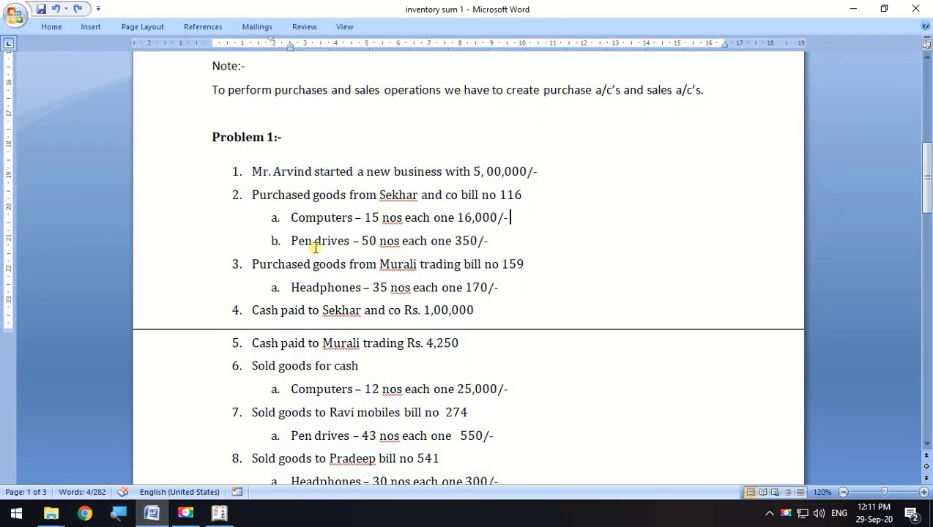
drag(289, 217, 358, 211)
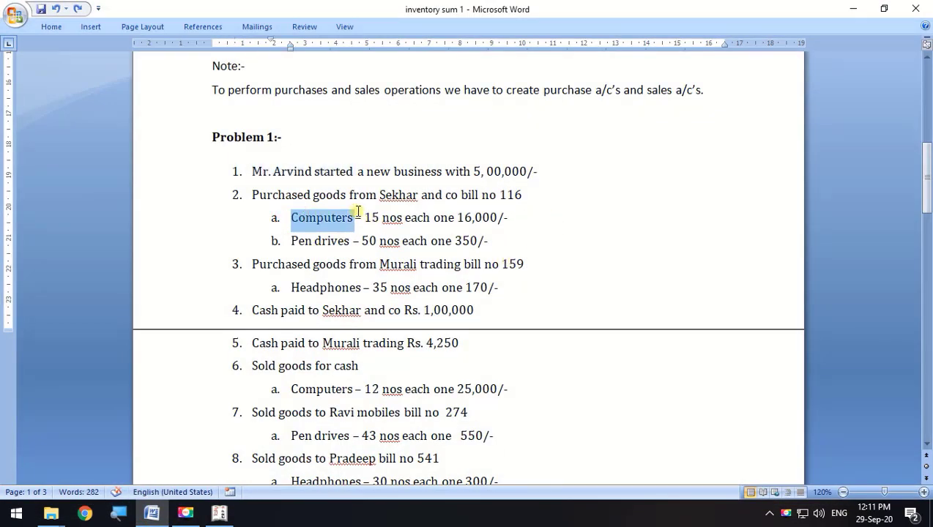
drag(292, 241, 353, 241)
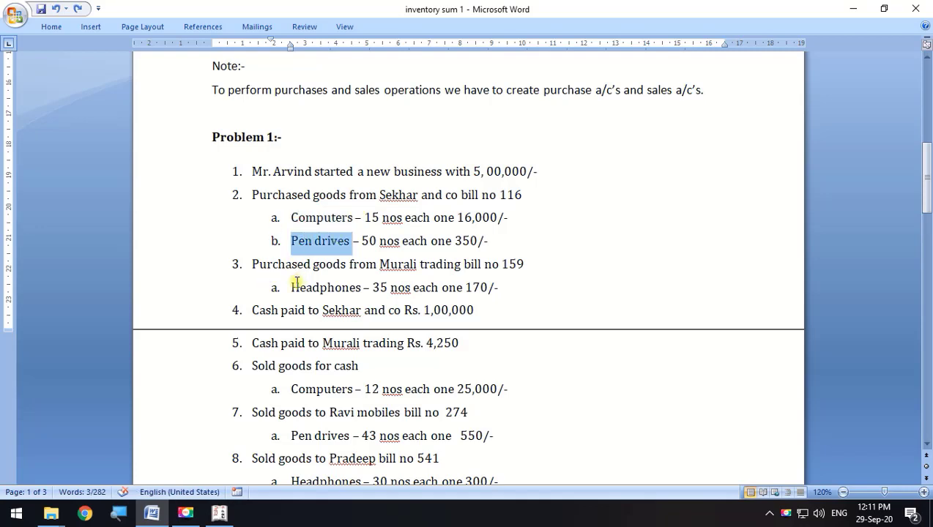
drag(291, 287, 366, 288)
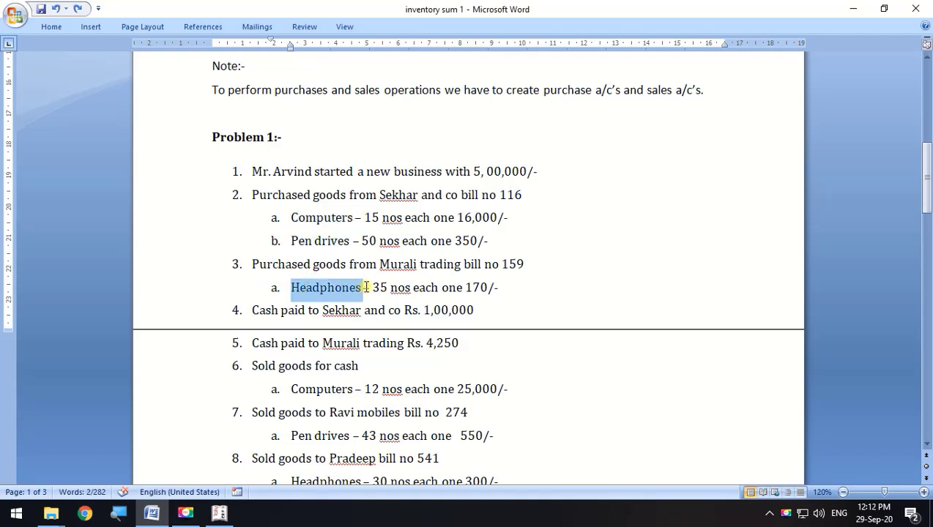
drag(381, 218, 402, 218)
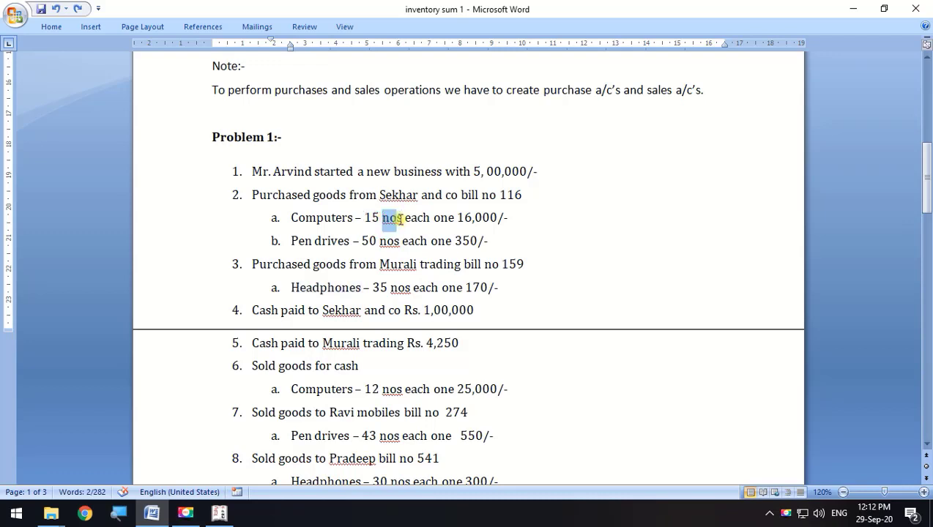
- Switch back to Tally.ERP 9 and view the Units of Measure options under Inventory Info
click(219, 513)
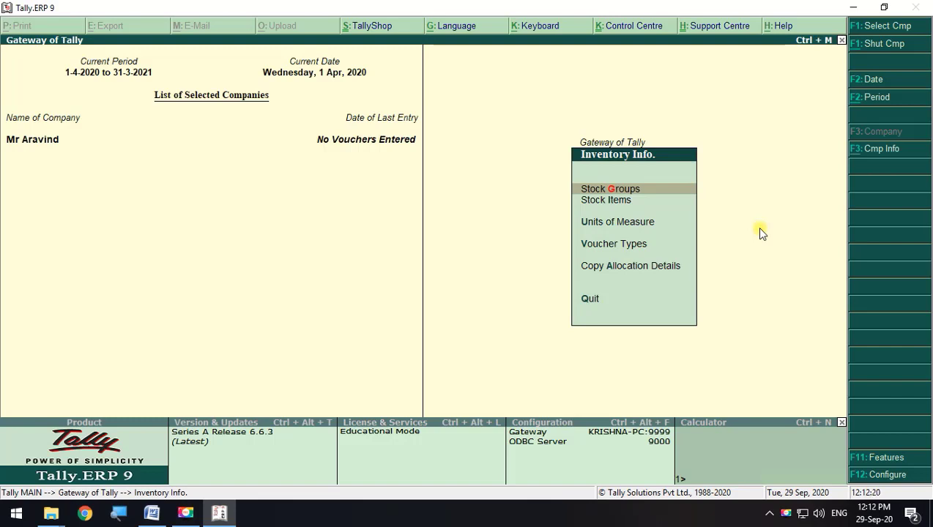
click(631, 229)
key(Escape)
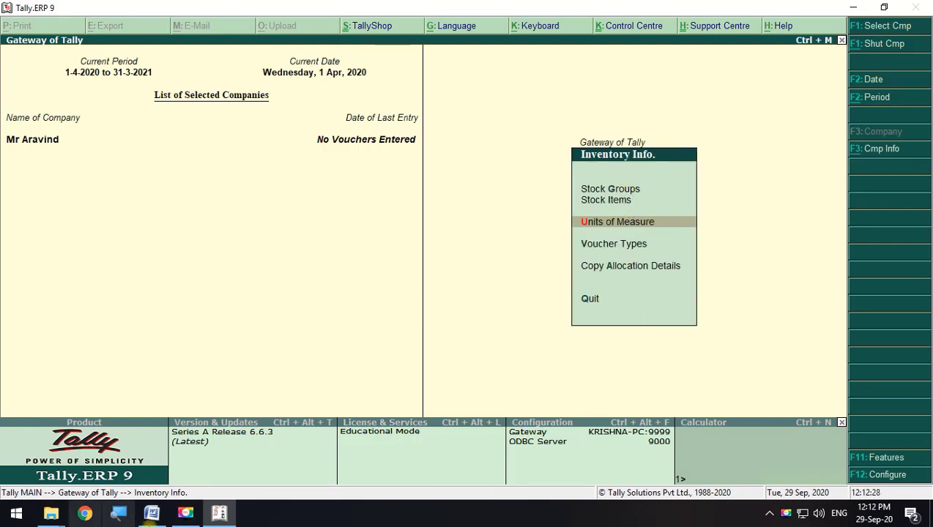
- Return to the Word document and go over the computers, pen drives and headphones listed in Problem 1's purchases
click(157, 515)
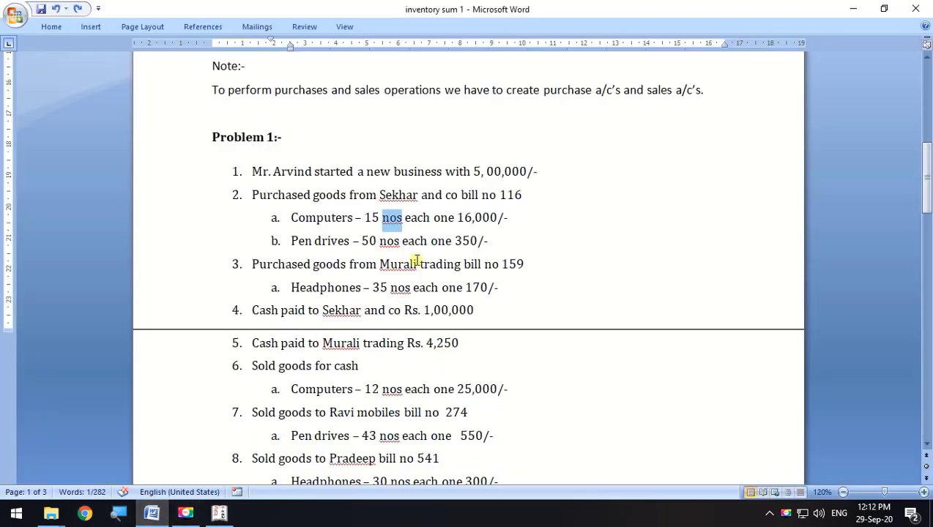
click(525, 225)
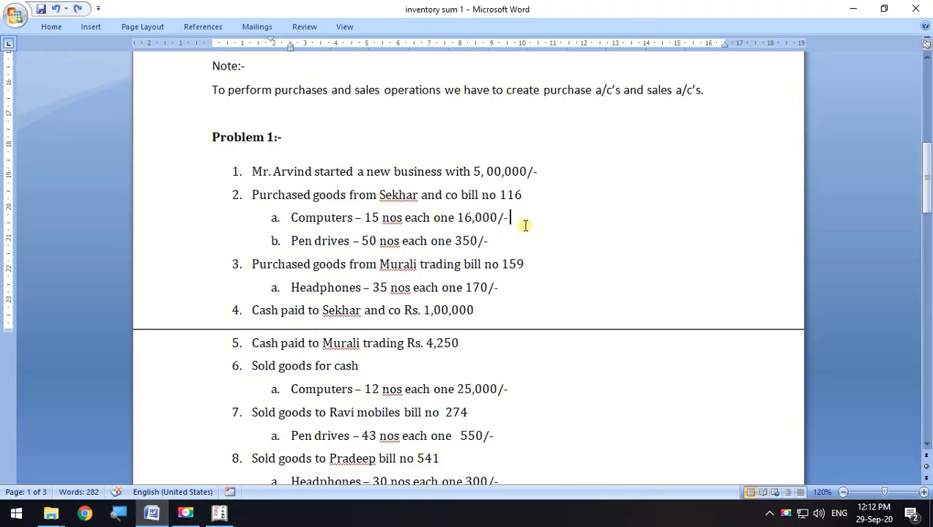
scroll(525, 226, down, 1)
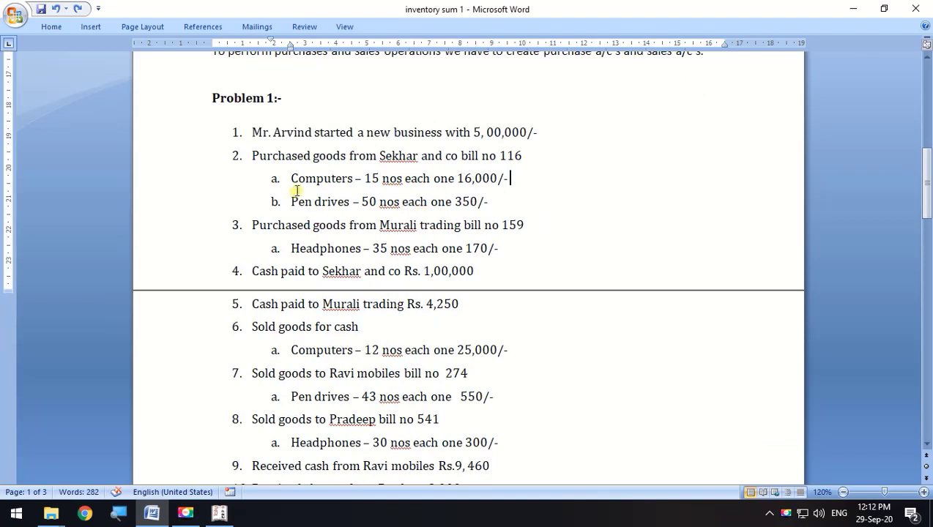
double_click(322, 179)
drag(293, 205, 348, 203)
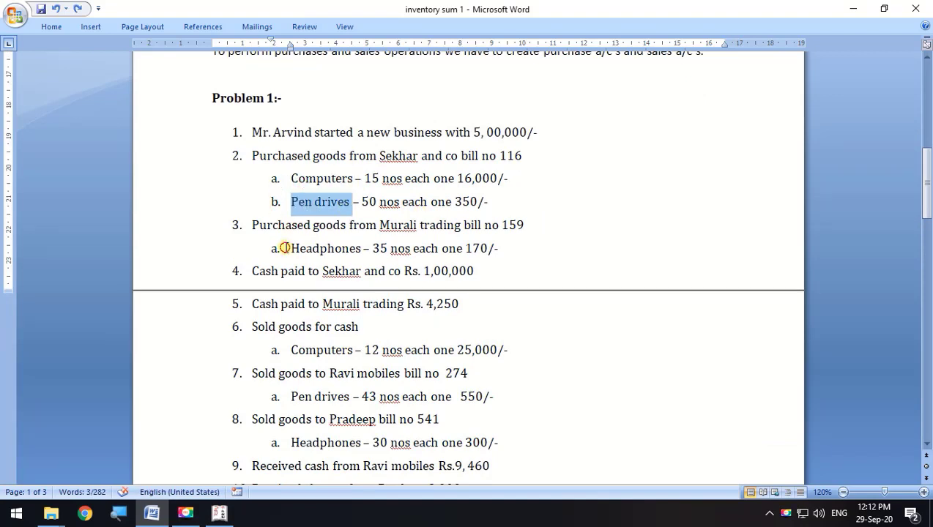
drag(291, 249, 355, 250)
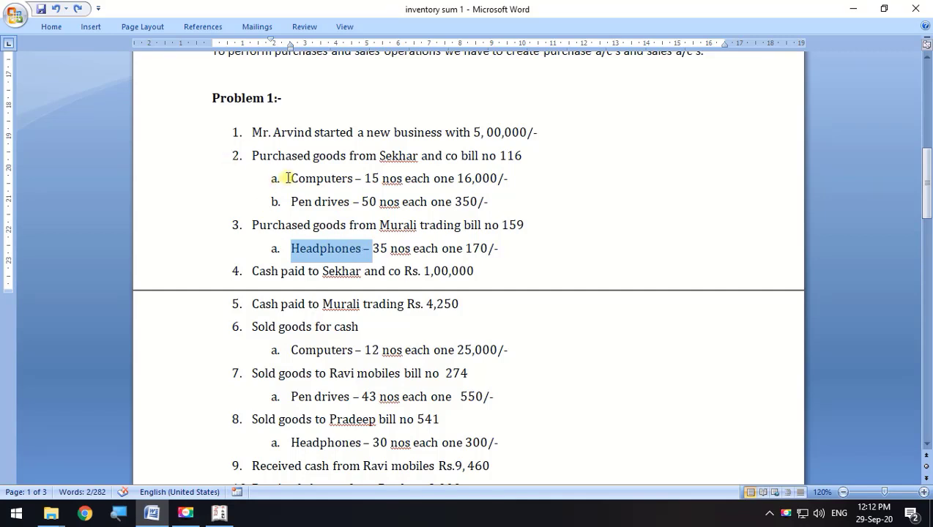
drag(292, 179, 359, 179)
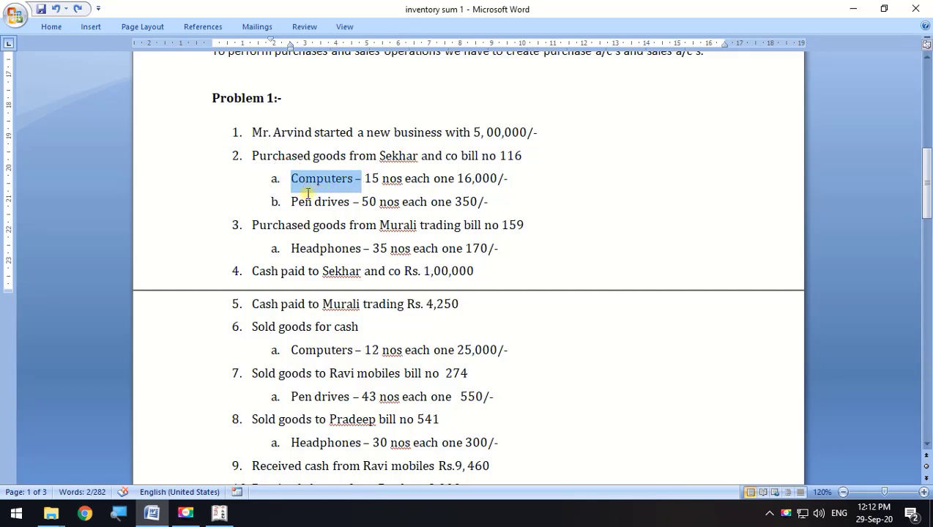
- Highlight the pen drives and headphones item names in Problem 1's purchase entries
drag(290, 202, 358, 203)
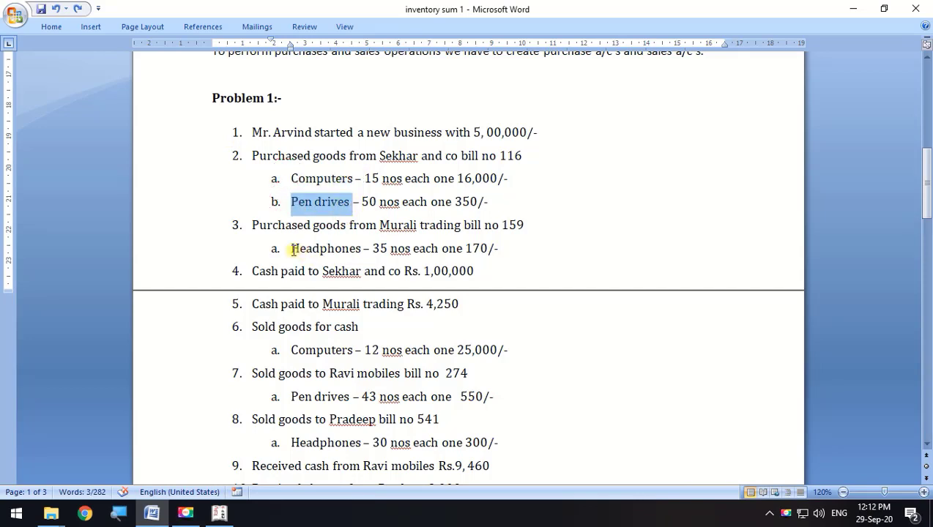
drag(296, 250, 380, 239)
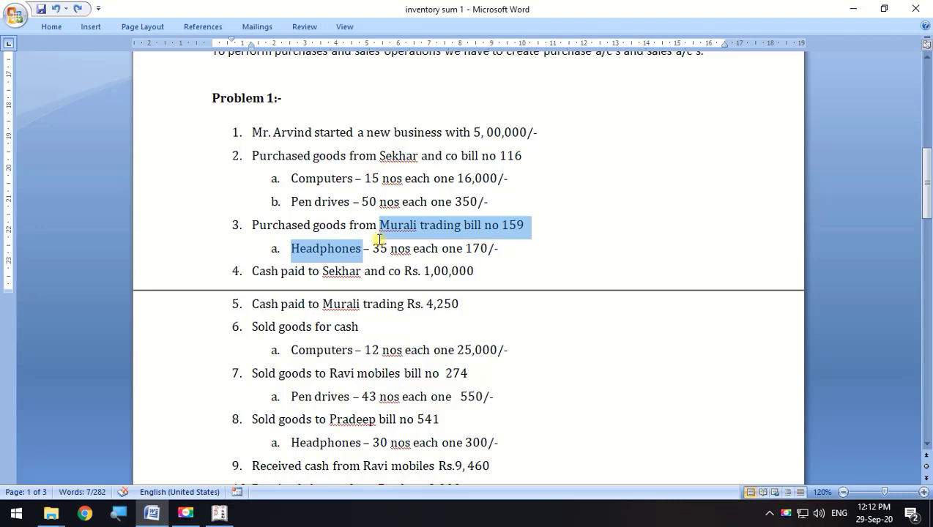
click(533, 247)
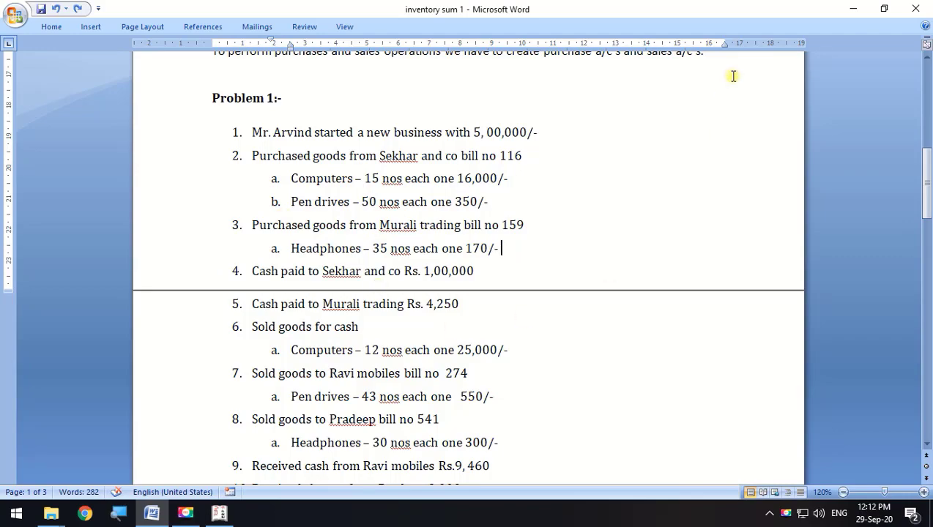
- Return to Tally.ERP 9 and open single ledger creation under Accounts Info
click(853, 8)
key(Escape)
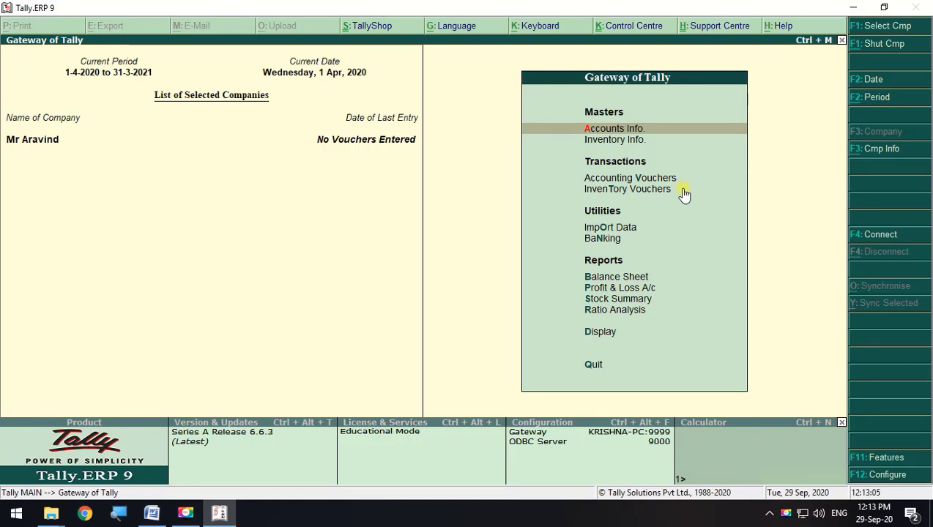
click(618, 130)
click(617, 222)
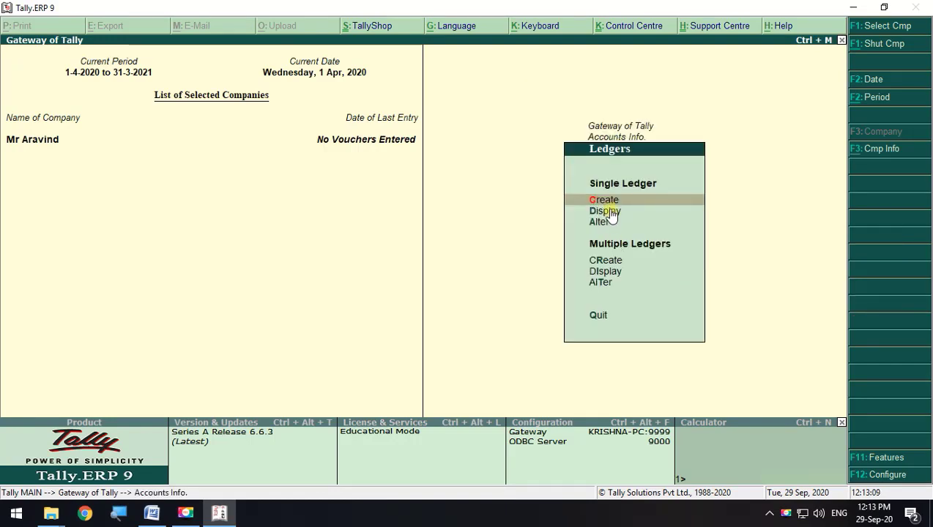
click(615, 205)
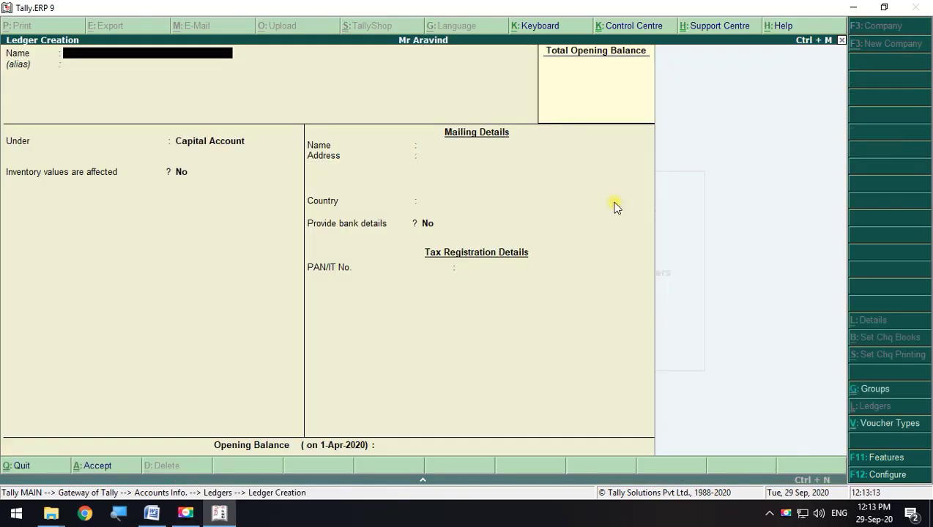
- Check Problem 1's first transaction in Word and create a ledger named Capital under Capital Account in Tally.ERP 9
key(alt+Tab)
drag(545, 132, 254, 145)
key(alt+Tab)
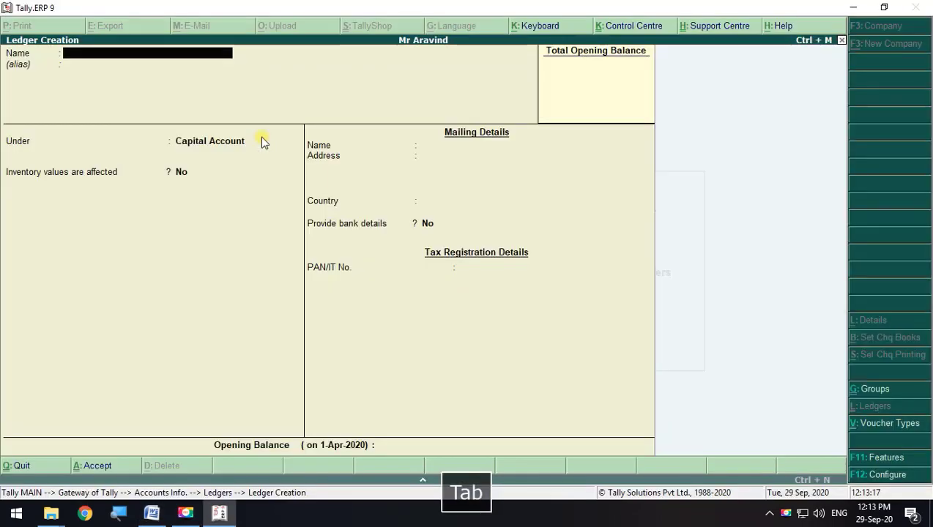
text(Ca)
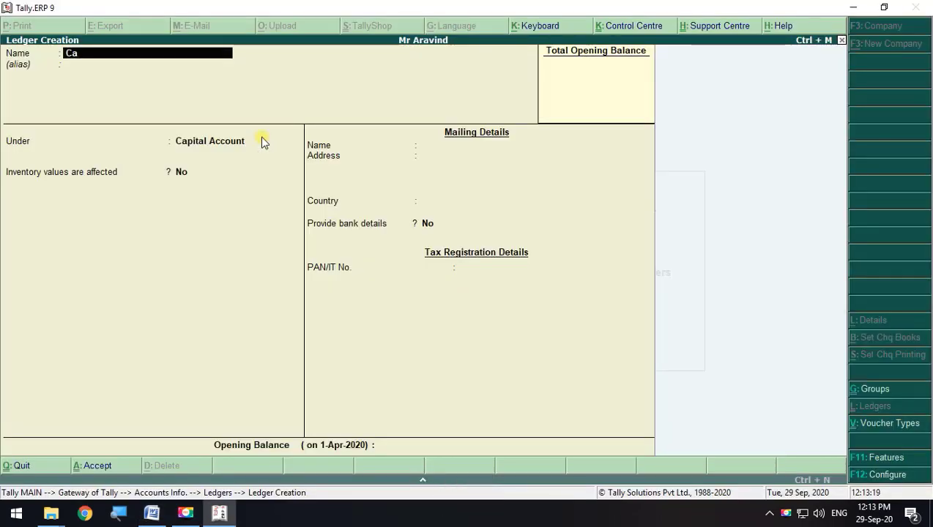
text(pital)
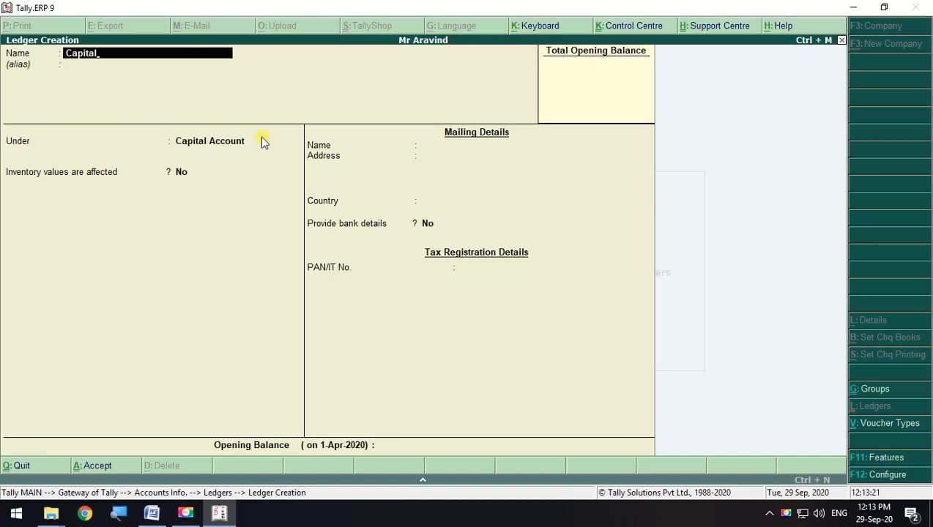
key(Return)
key(Return)
key(Return)
key(Return)
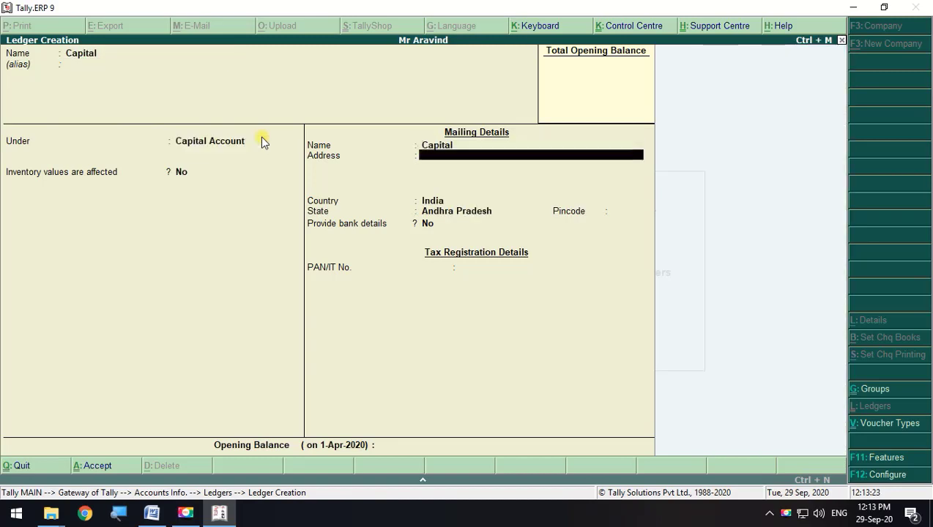
key(Return)
key(Return)
key(Return)
key(Return)
key(Return)
key(Return)
key(Return)
key(Return)
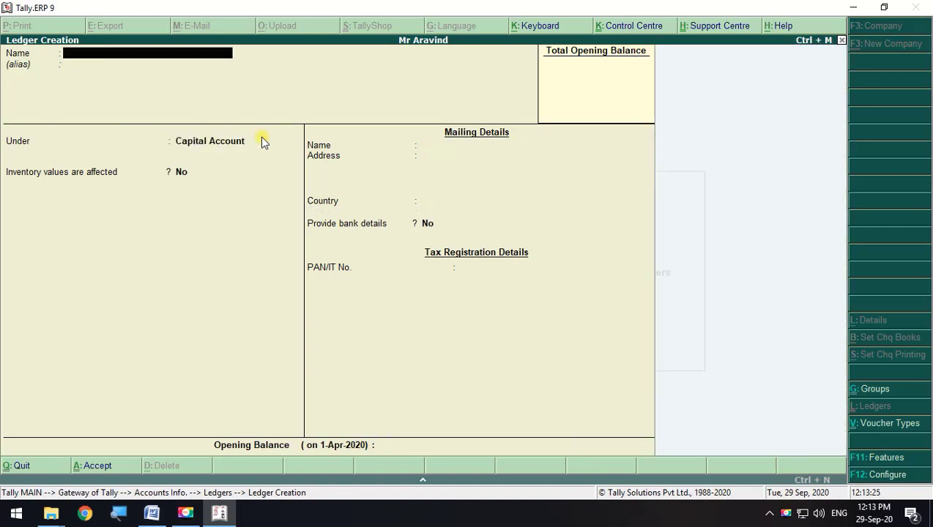
- Consult the second transaction in Word and fill in a Purchase ledger under Purchase Accounts in Tally.ERP 9 with inventory values affected
key(alt+Tab)
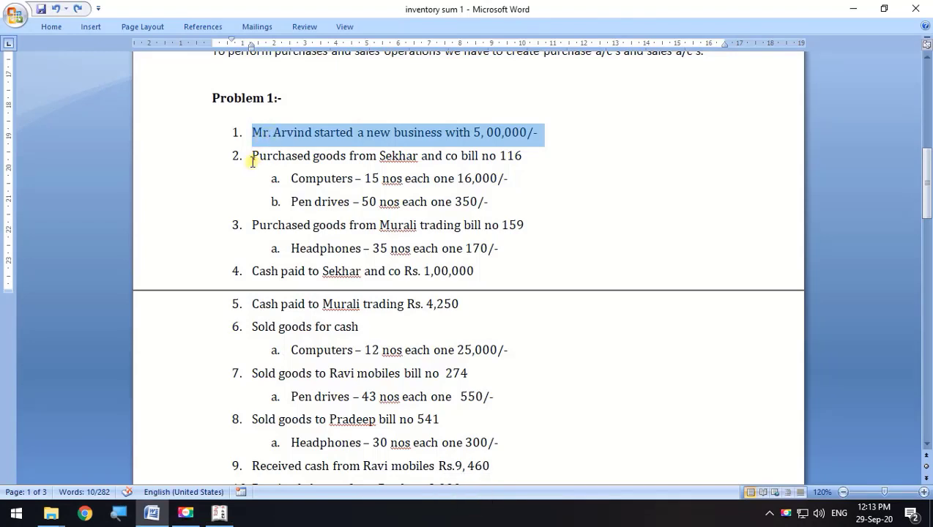
drag(255, 160, 537, 160)
key(alt+Tab)
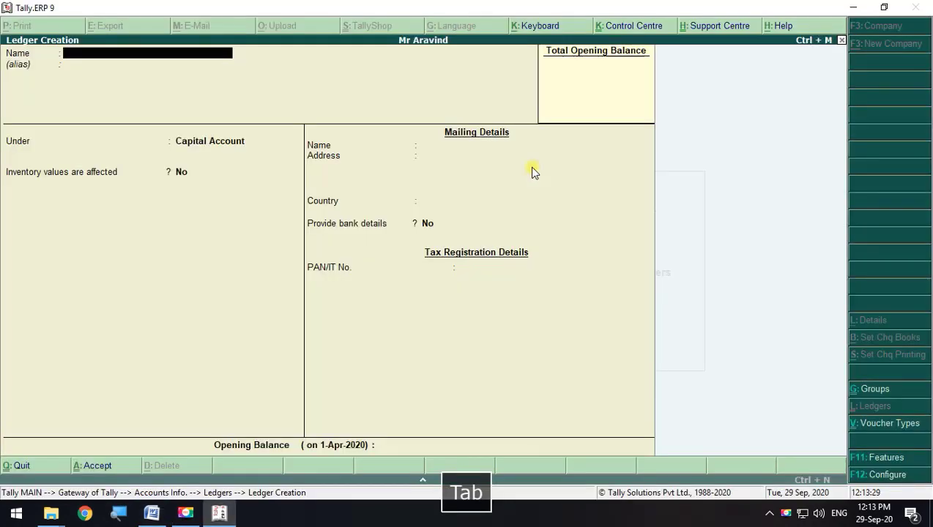
text(Purc)
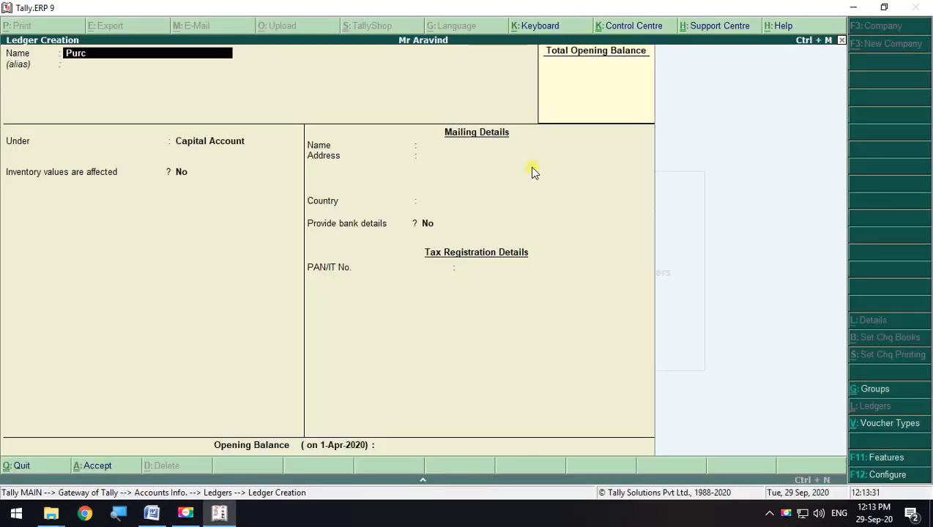
key(Return)
key(Return)
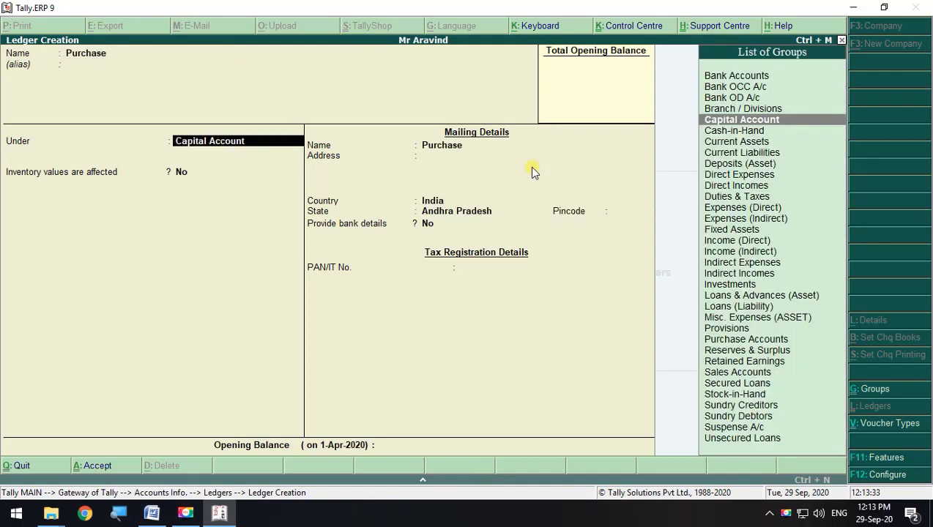
text(pu)
key(Return)
key(Return)
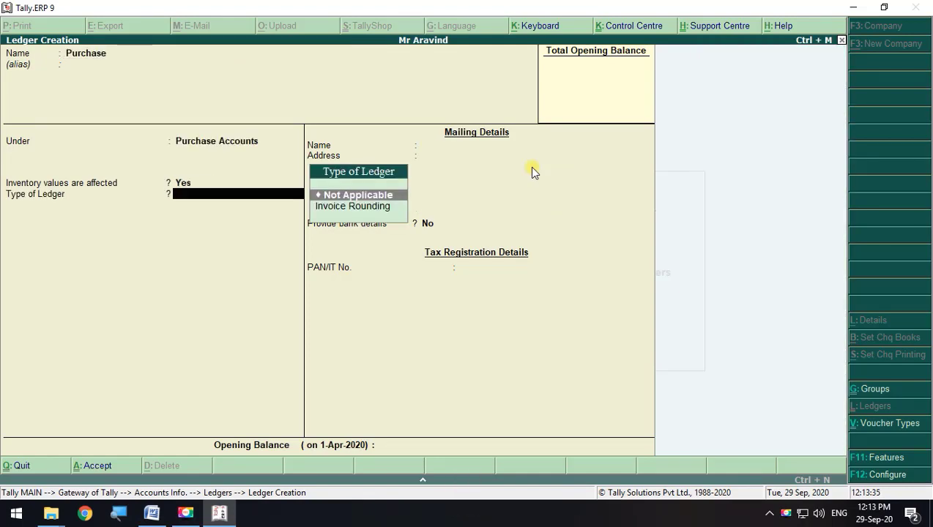
key(BackSpace)
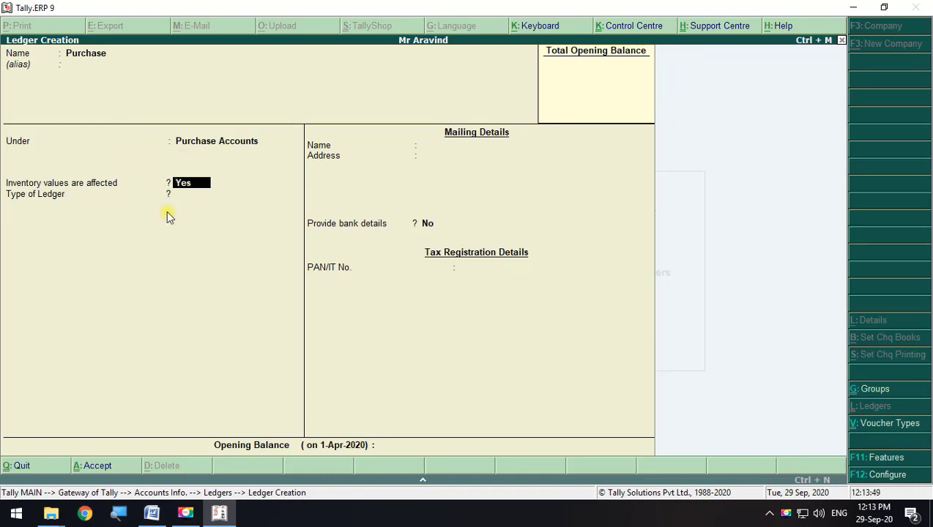
- Switch to the Word document and review the computers and pen drives bought in the second transaction
click(152, 513)
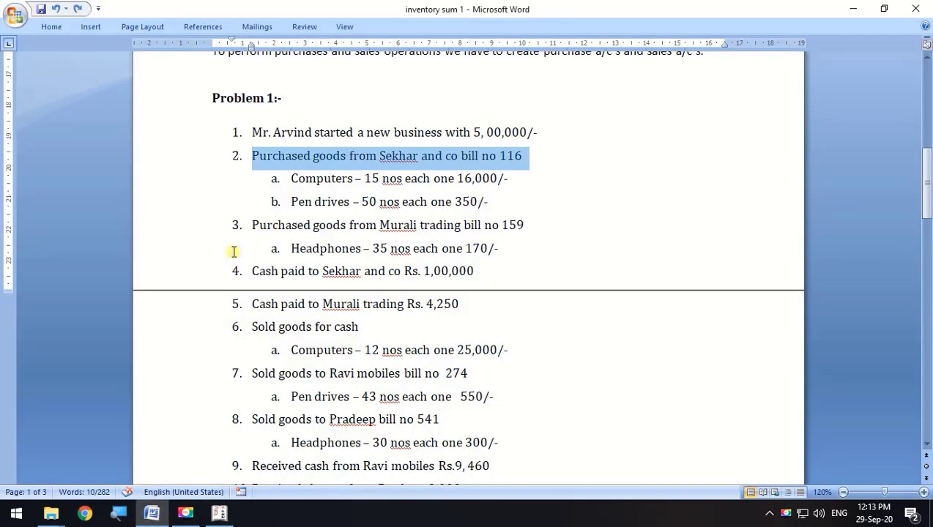
drag(292, 176, 491, 198)
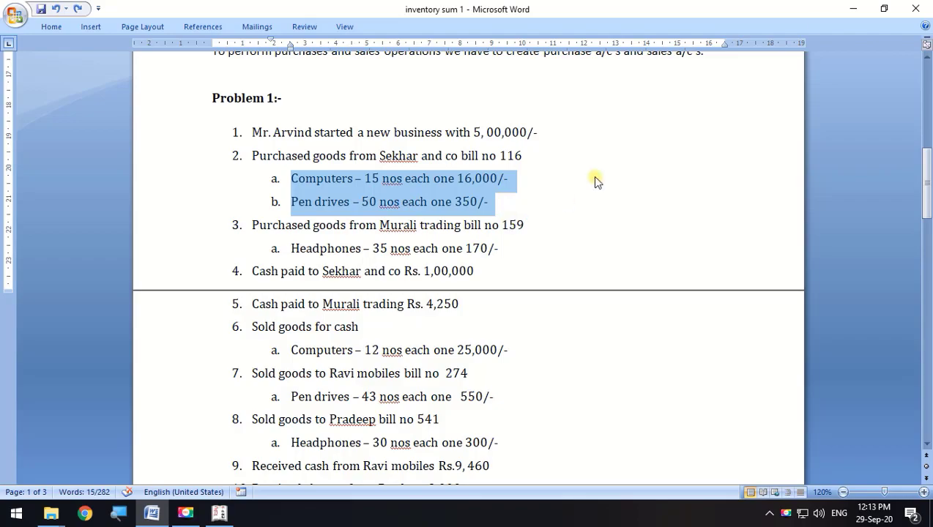
click(853, 9)
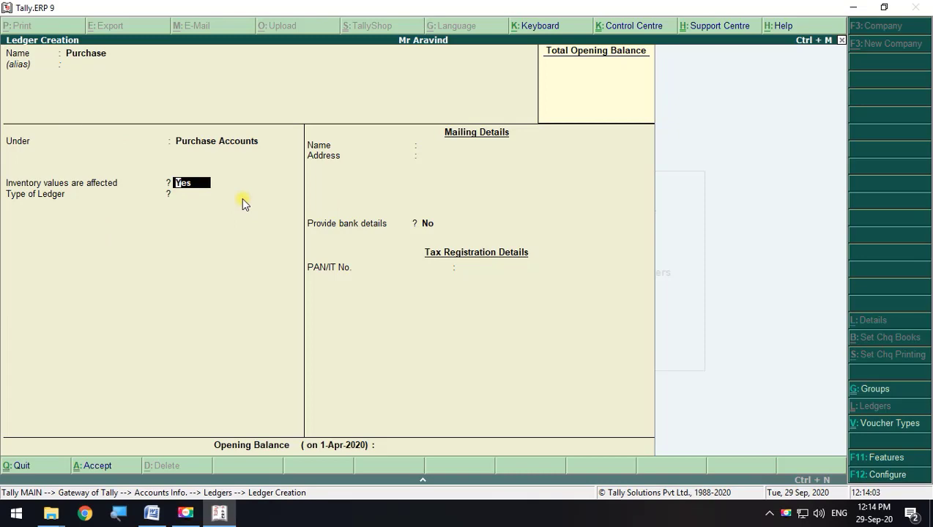
- Keep Inventory values are affected at Yes and save the Purchase ledger
key(Return)
key(Return)
key(Return)
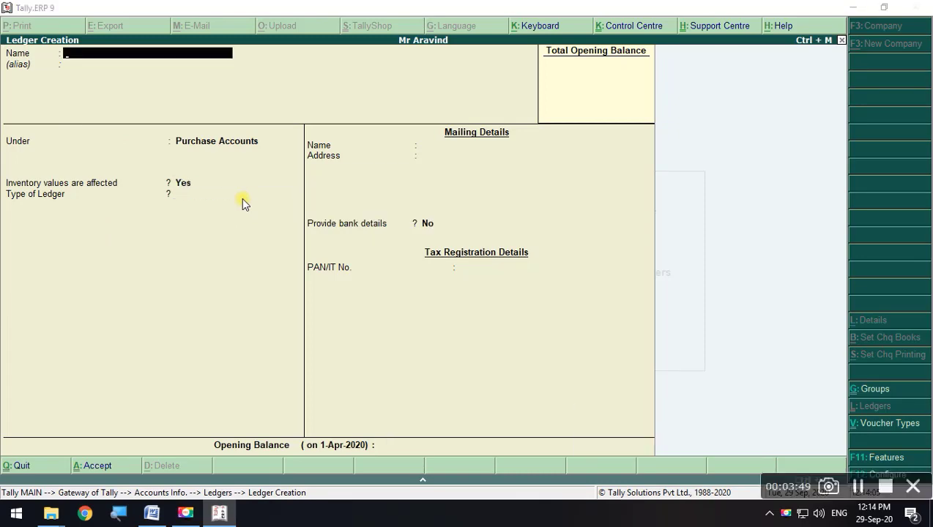
- Check the first supplier's name in Word and start a ledger named Sekhar and Co under Sundry Creditors in Tally.ERP 9
key(alt+Tab)
drag(349, 156, 534, 154)
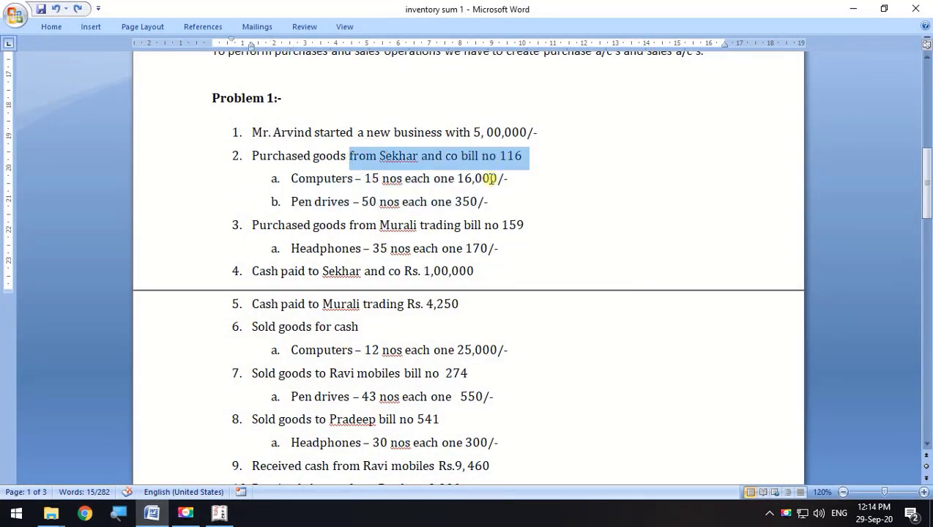
key(alt+Tab)
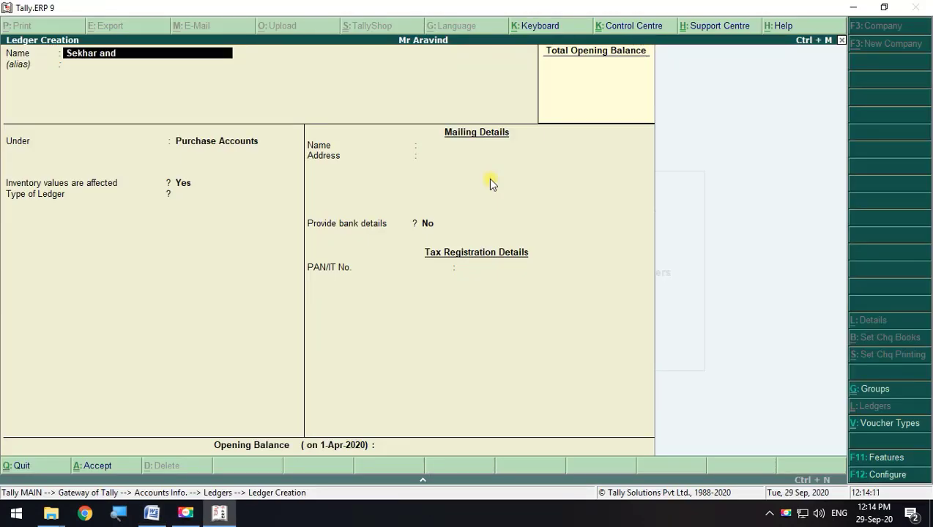
key(Return)
key(Return)
text(S)
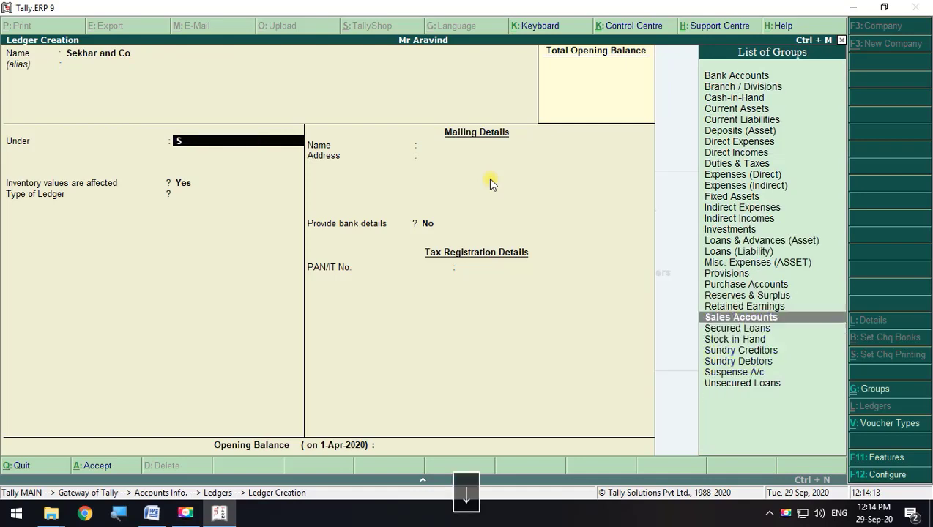
key(Down)
key(Down)
key(Down)
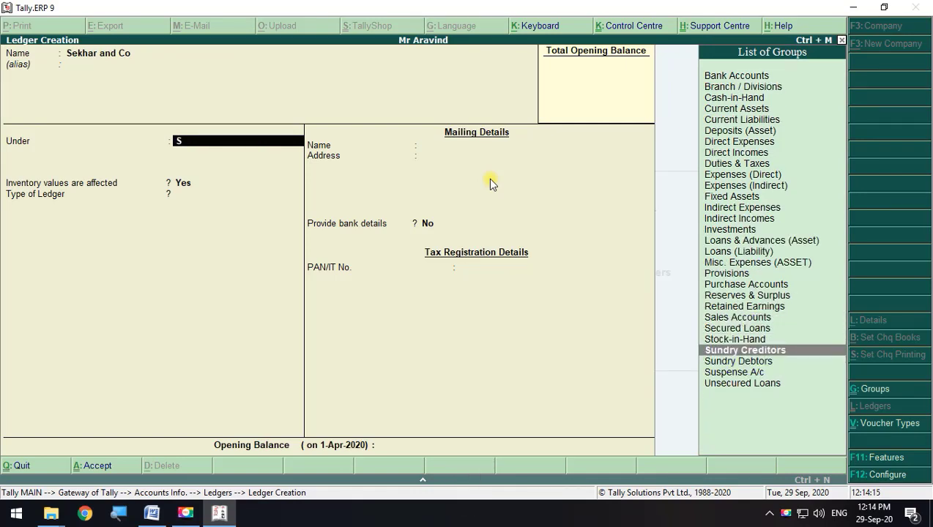
key(Return)
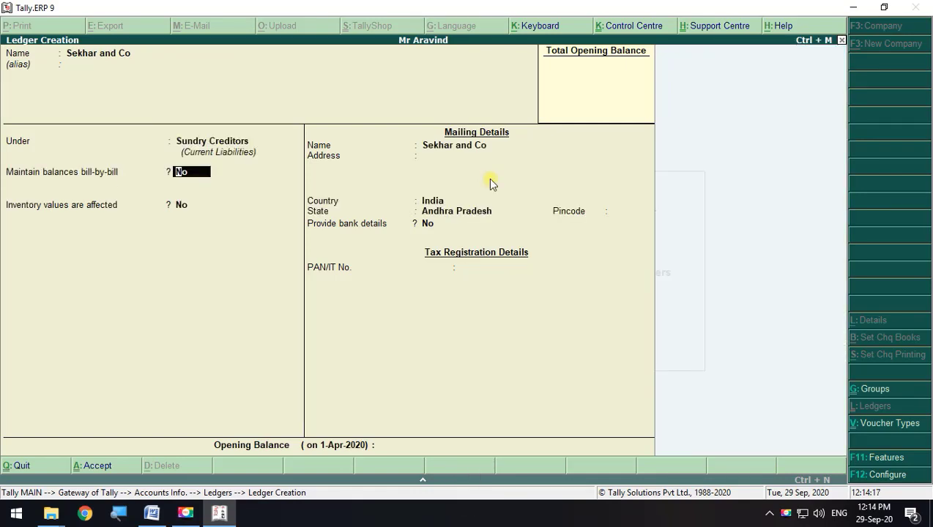
- Set Maintain balances bill-by-bill to Yes for Sekhar and Co and save the ledger
text(y)
key(Return)
key(Return)
key(Return)
key(Return)
key(Return)
key(Return)
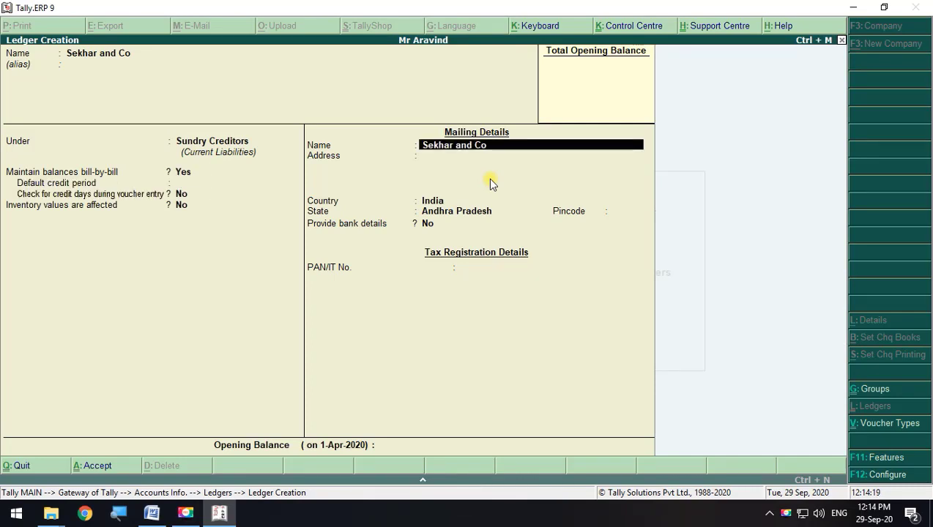
key(ctrl+a)
- Check the third transaction in Word and create a Murali Trading ledger under Sundry Creditors with bill-by-bill balances in Tally.ERP 9
key(alt+Tab)
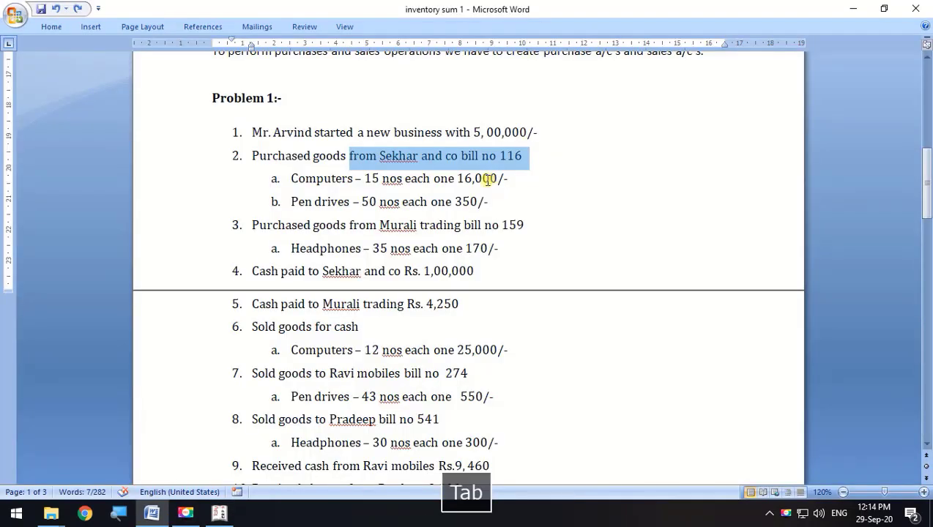
drag(252, 229, 546, 229)
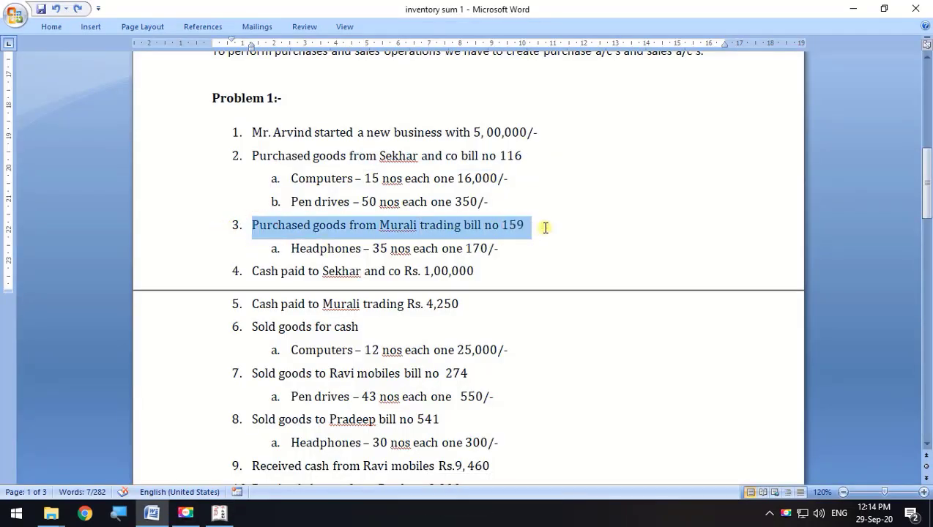
key(alt+Tab)
text(Mu)
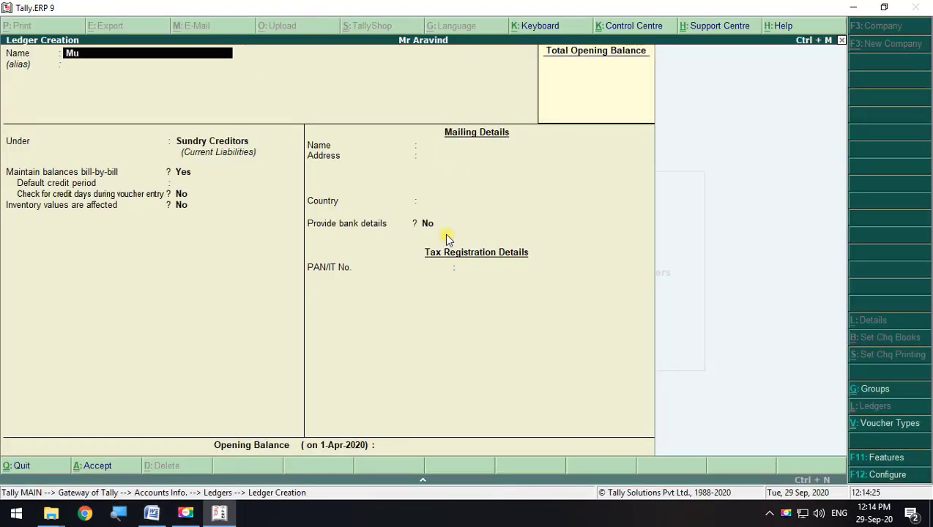
text(rali t)
key(Return)
key(Return)
key(Return)
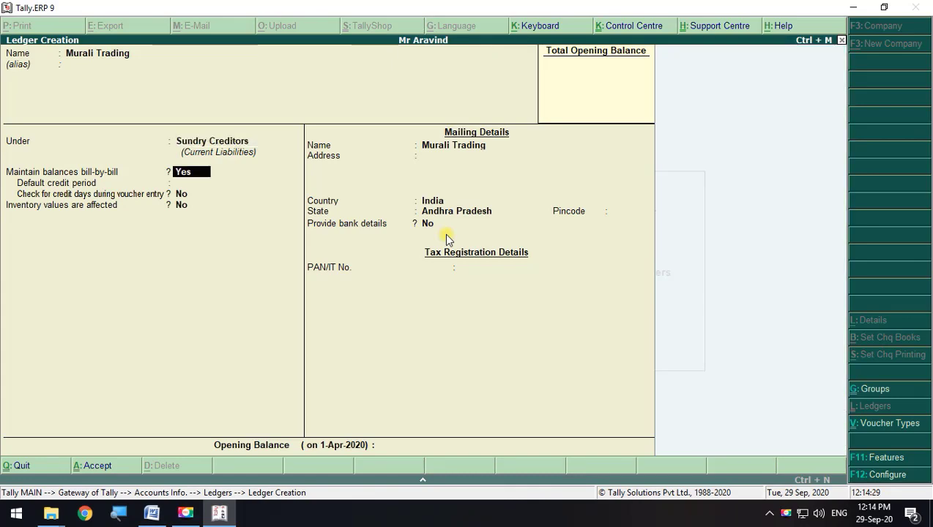
key(Return)
key(Return)
key(Return)
key(ctrl+a)
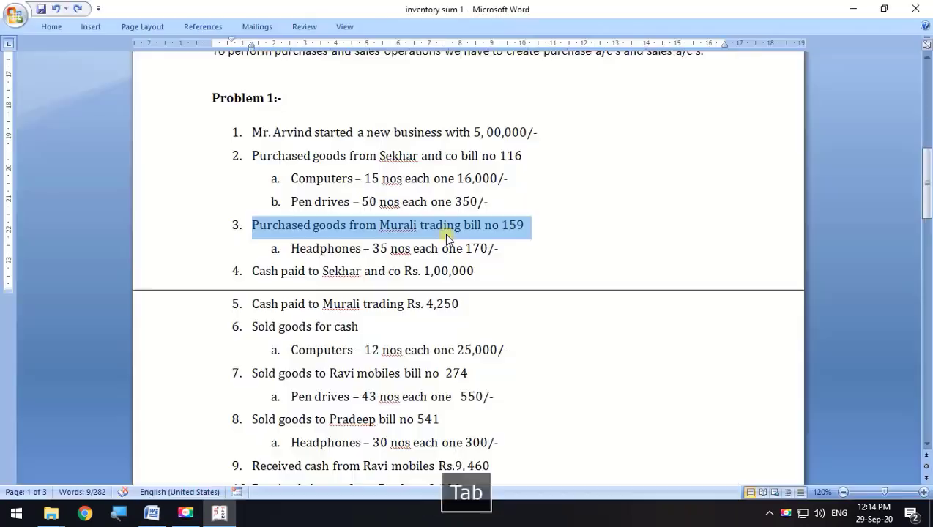
- Reopen the saved Sekhar and Co ledger and review its Maintain balances bill-by-bill setting
key(alt+Tab)
key(alt+Tab)
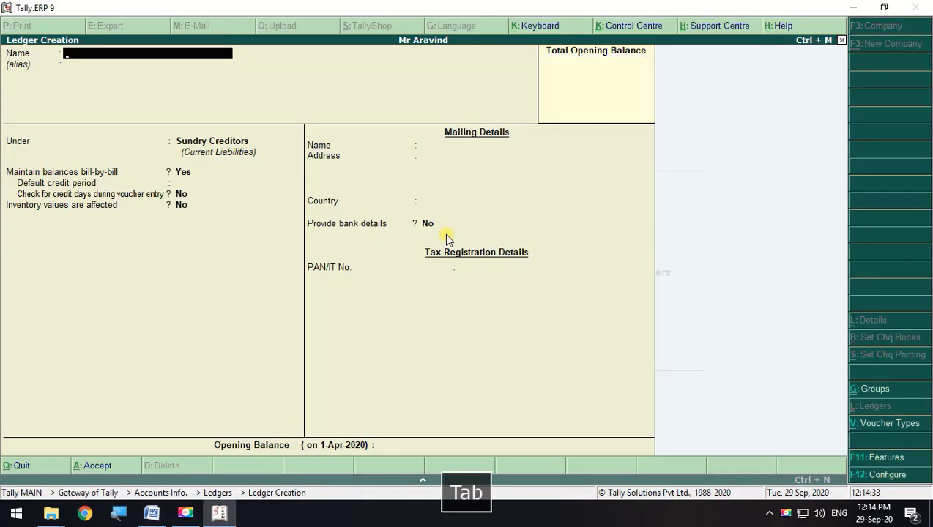
key(alt+Tab)
key(alt+Tab)
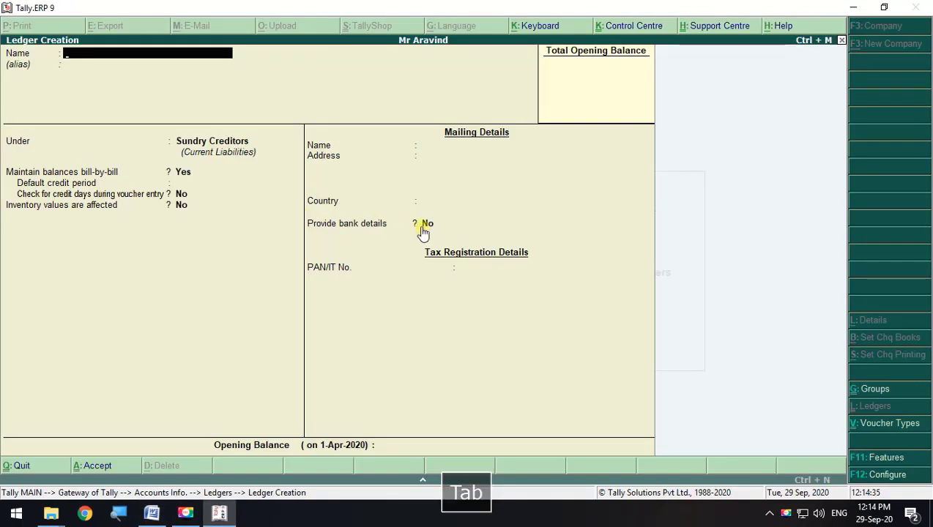
key(Page_Up)
click(184, 173)
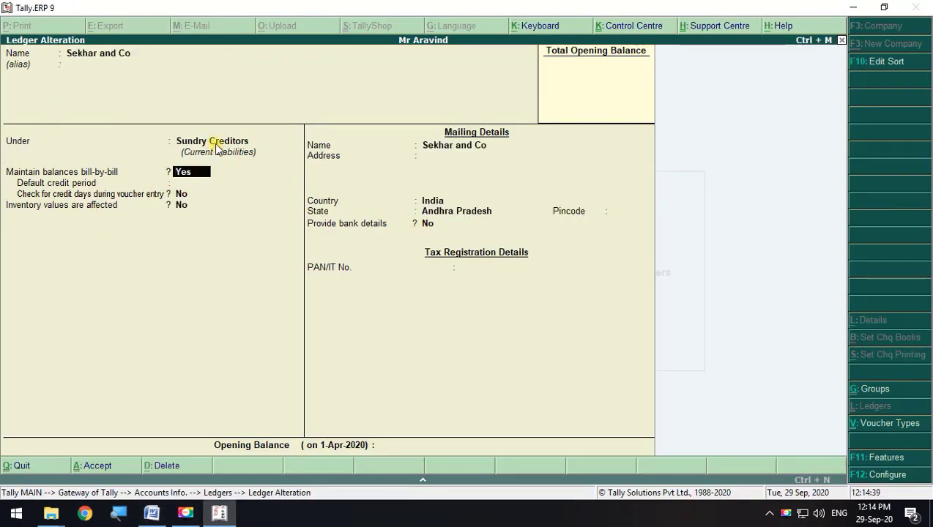
- Review the credit period, credit days and inventory settings of the Sekhar and Co ledger and accept it as is
click(203, 176)
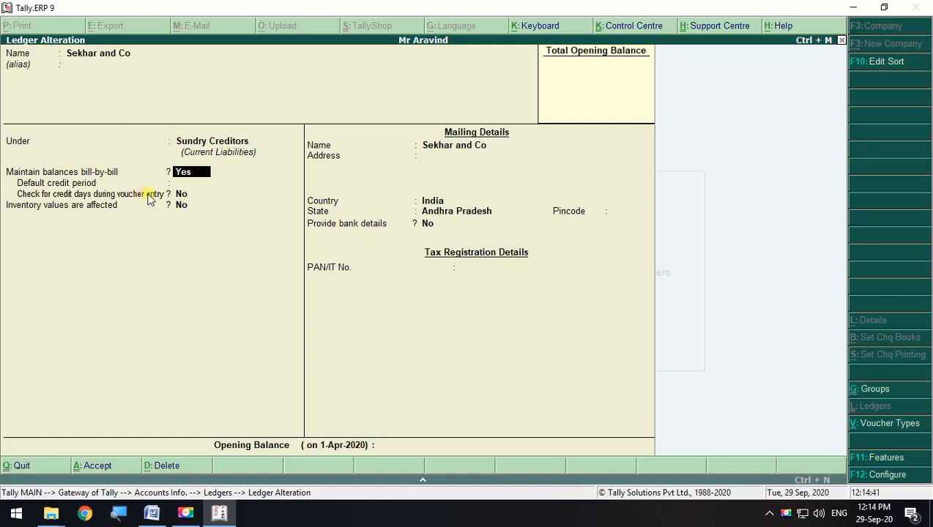
key(Return)
key(Return)
key(Return)
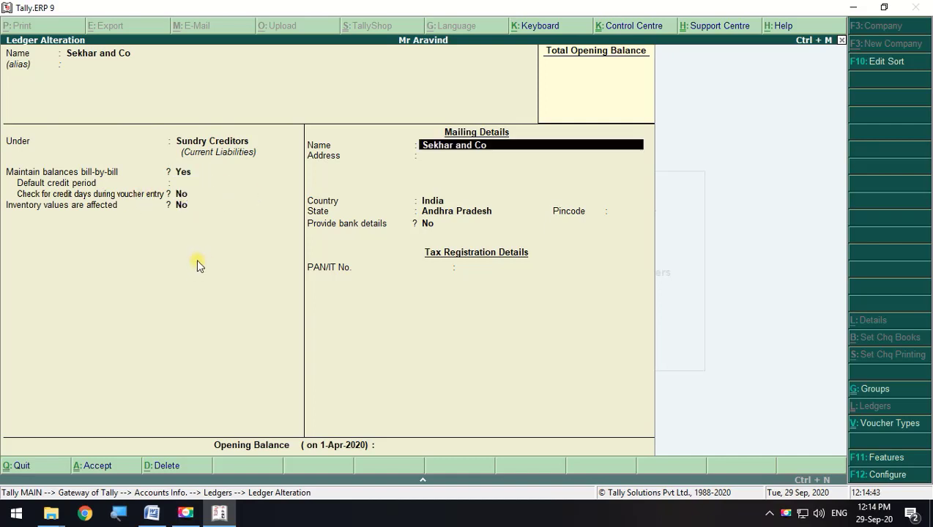
key(BackSpace)
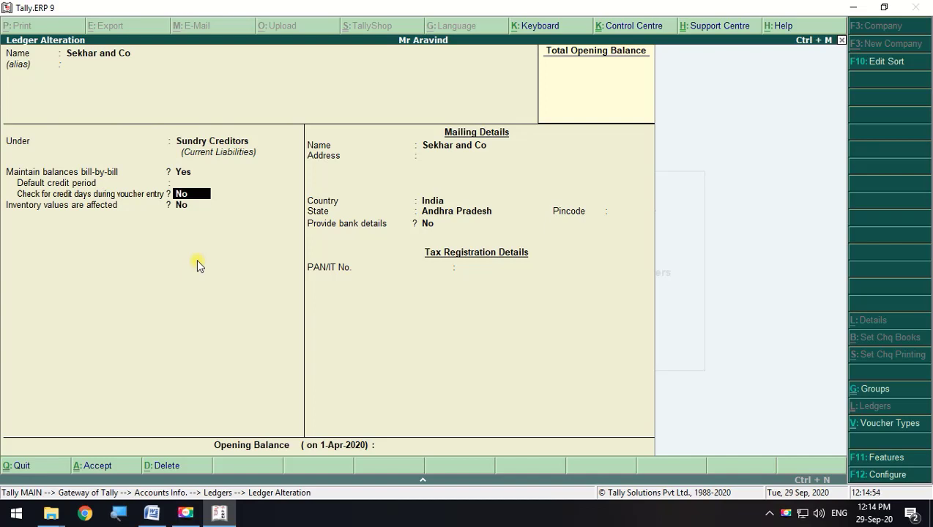
key(Return)
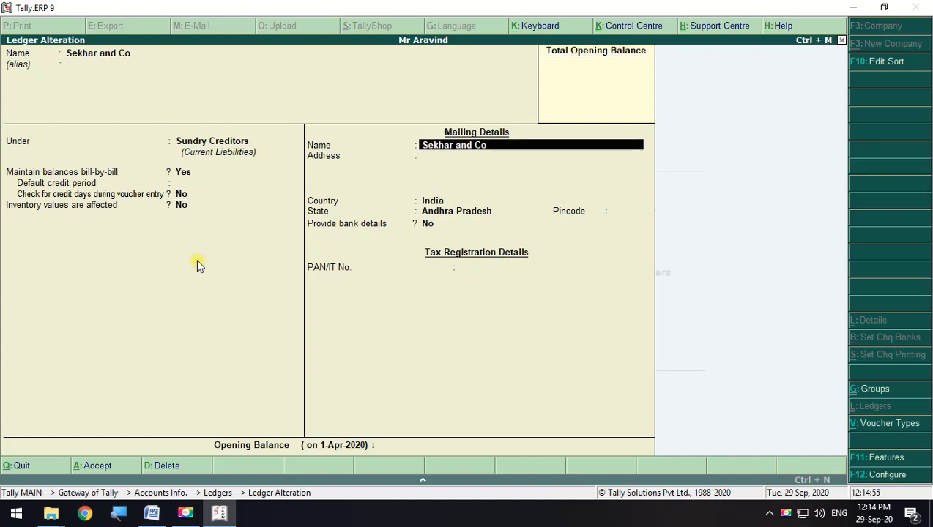
click(93, 467)
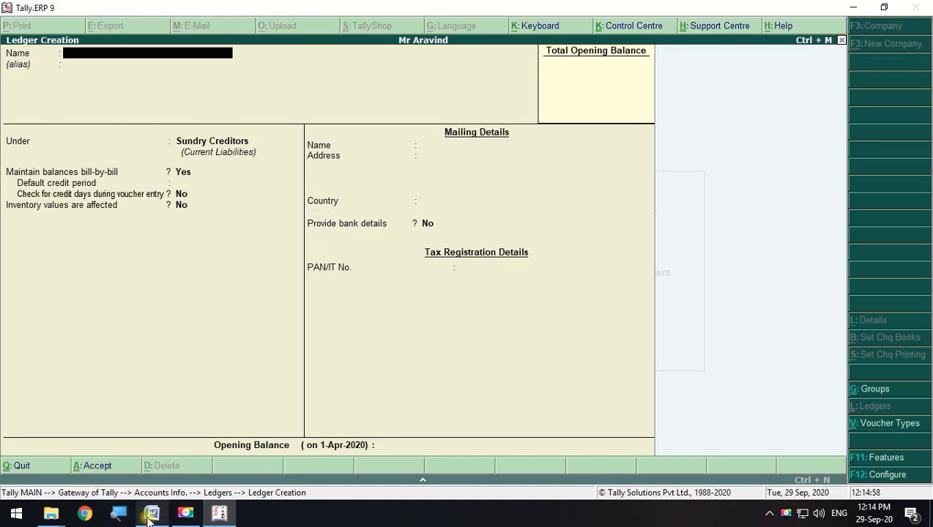
- Review transactions 4 to 6 of Problem 1 in Word to identify the ledger still needed, and return to Tally.ERP 9
click(150, 515)
drag(250, 271, 515, 269)
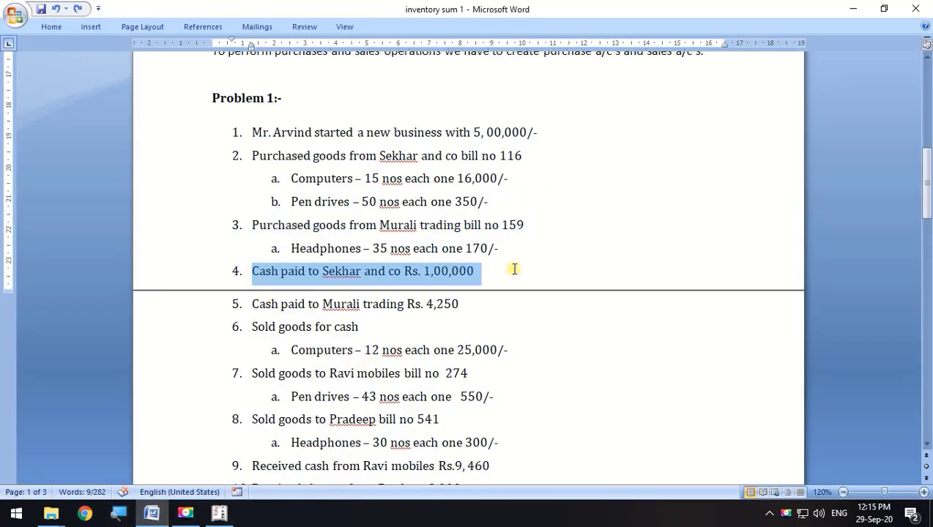
scroll(352, 271, down, 1)
drag(252, 226, 477, 226)
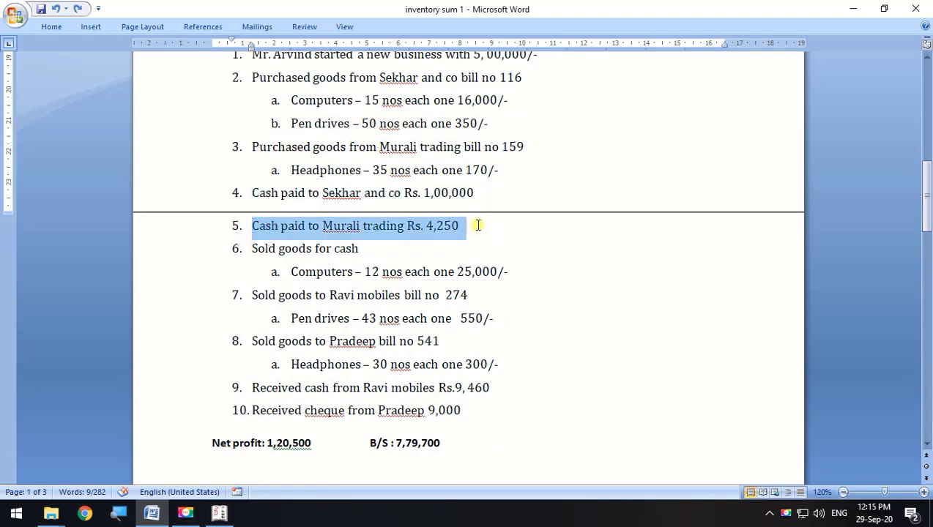
drag(251, 248, 386, 248)
key(alt+Tab)
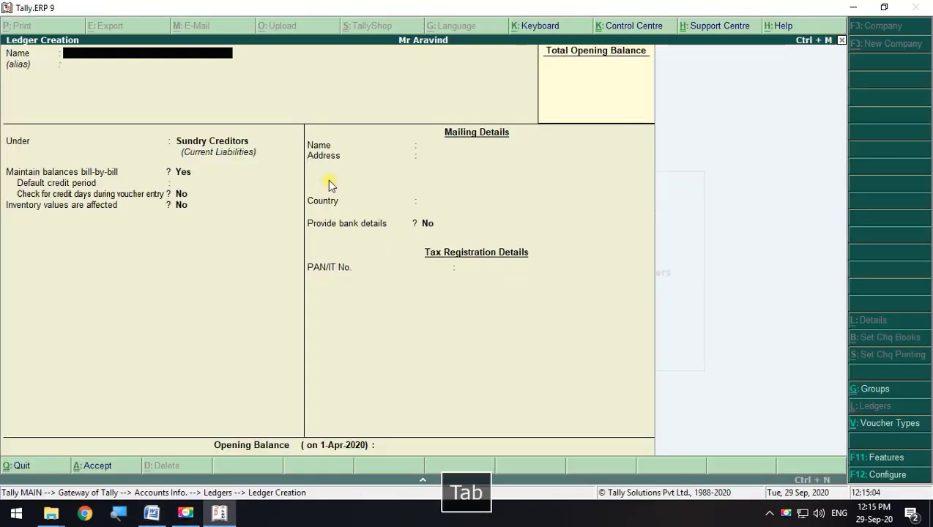
- Create a ledger named Sales under Sales Accounts with Type of Ledger left as Not Applicable
text(Sales)
key(Return)
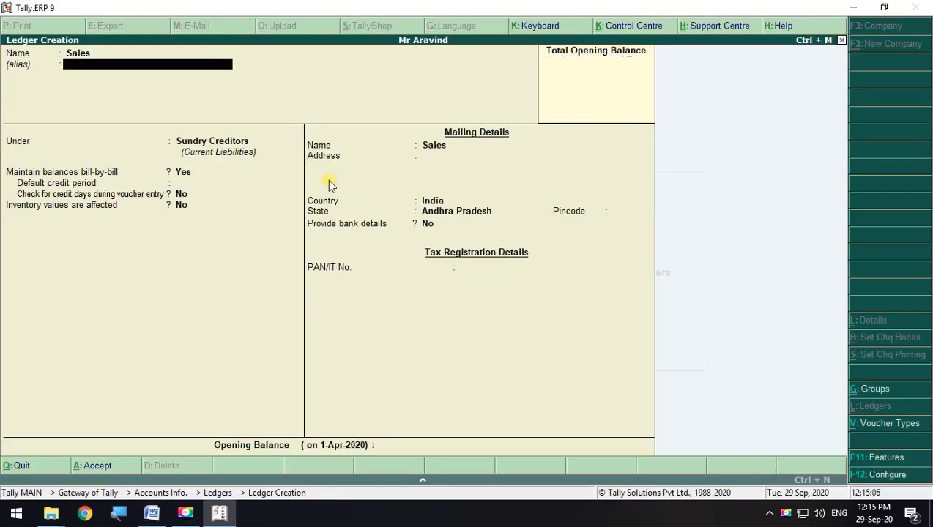
key(Return)
text(S)
key(Up)
key(Up)
key(Up)
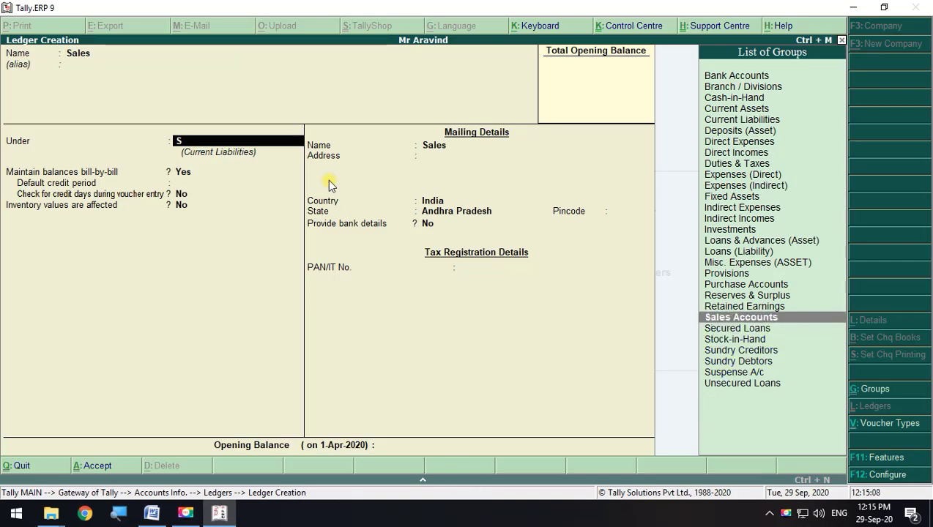
key(Return)
key(Return)
key(Return)
key(Return)
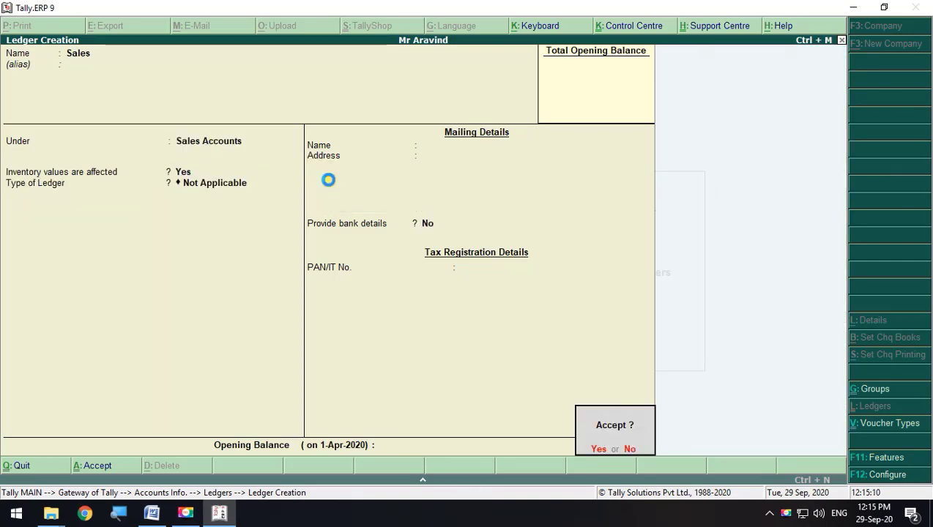
key(Return)
- Check transaction 7 in Word and name the new ledger Ravi Mobiles in Tally.ERP 9
key(alt+Tab)
scroll(256, 248, down, 1)
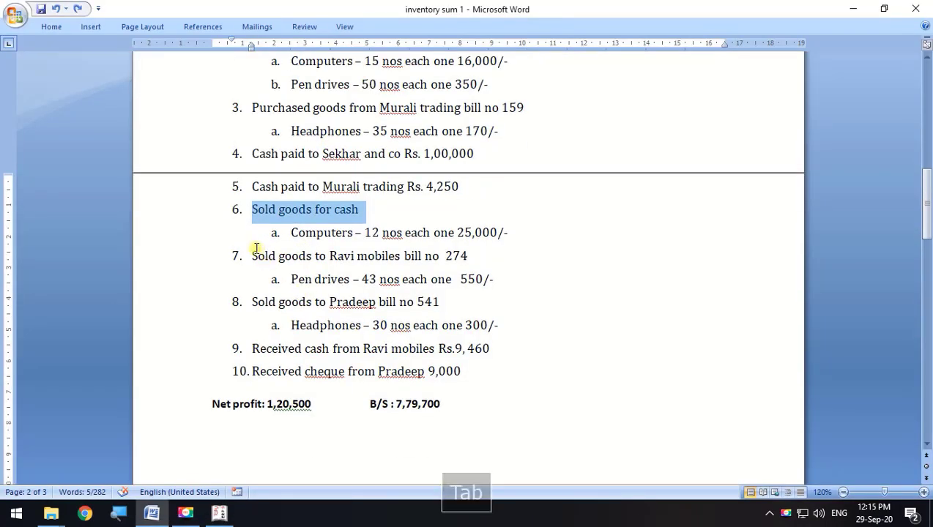
drag(256, 248, 500, 256)
key(alt+Tab)
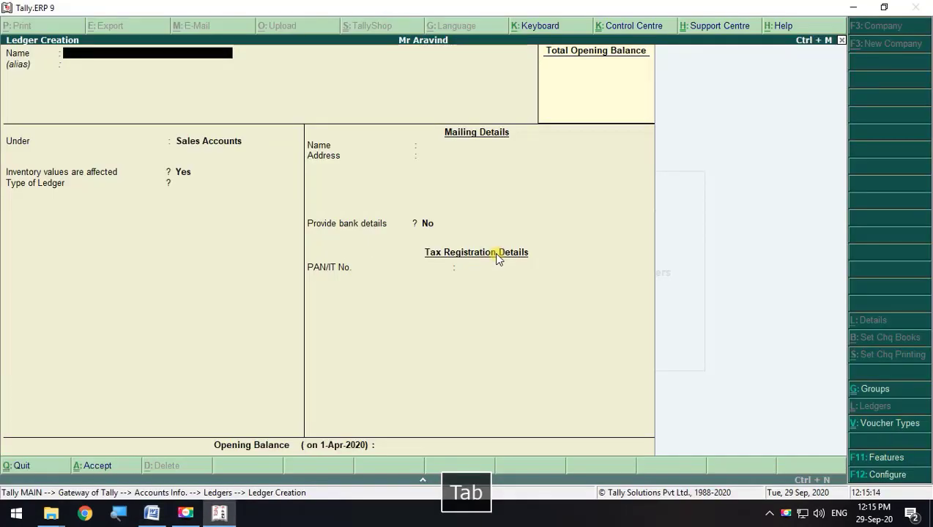
text(Ra)
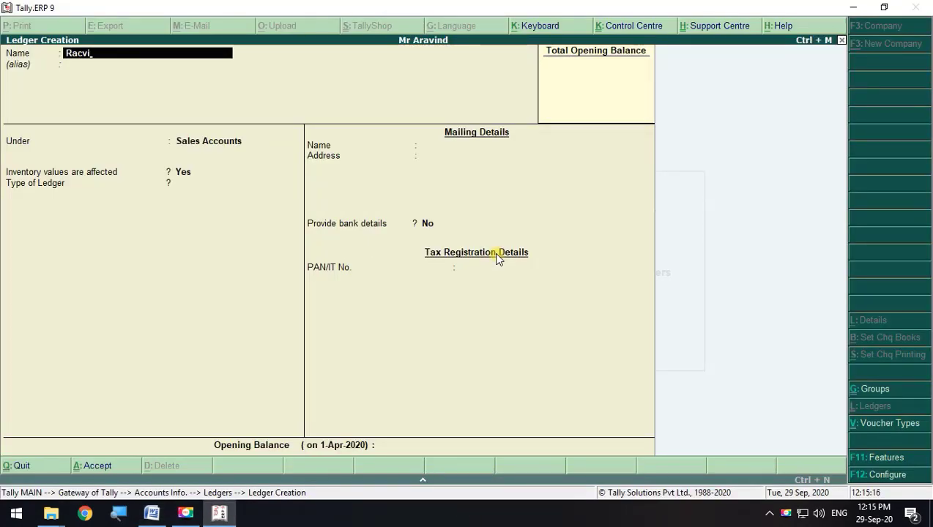
text(vi)
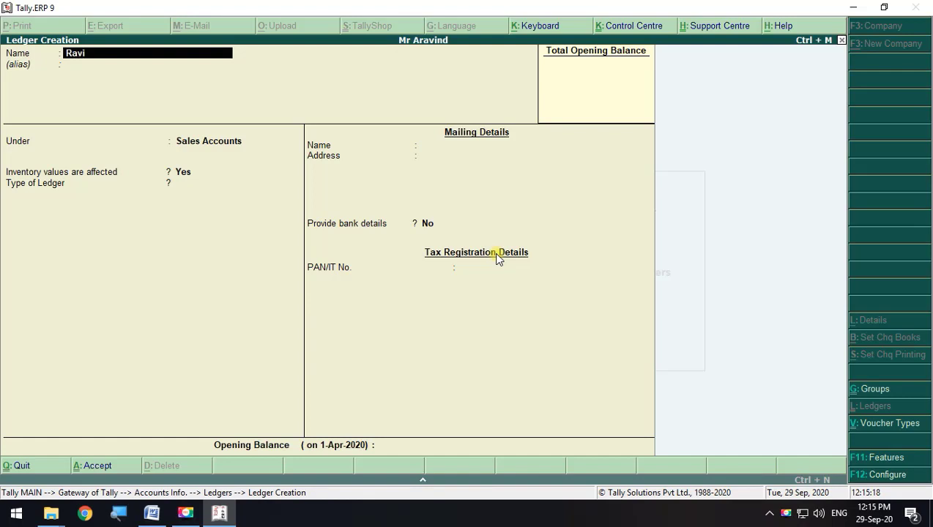
text( Mobiles)
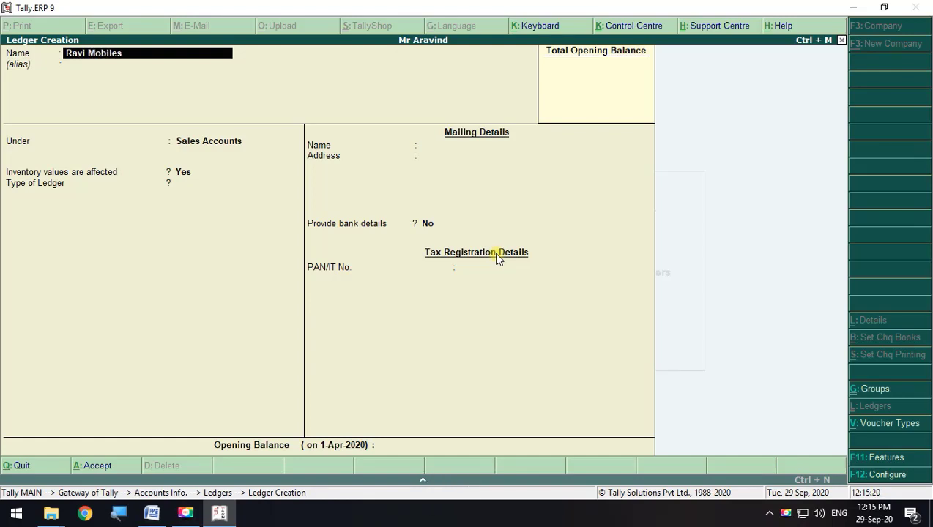
- Place Ravi Mobiles under Sundry Debtors, set Maintain balances bill-by-bill to Yes and save the ledger
key(Return)
text(S)
key(Down)
key(Down)
key(Down)
key(Down)
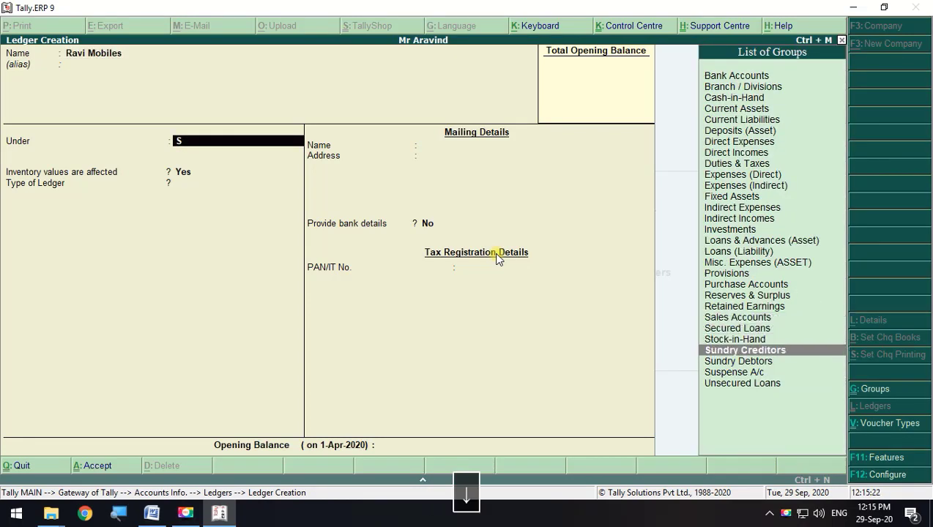
key(Return)
key(y)
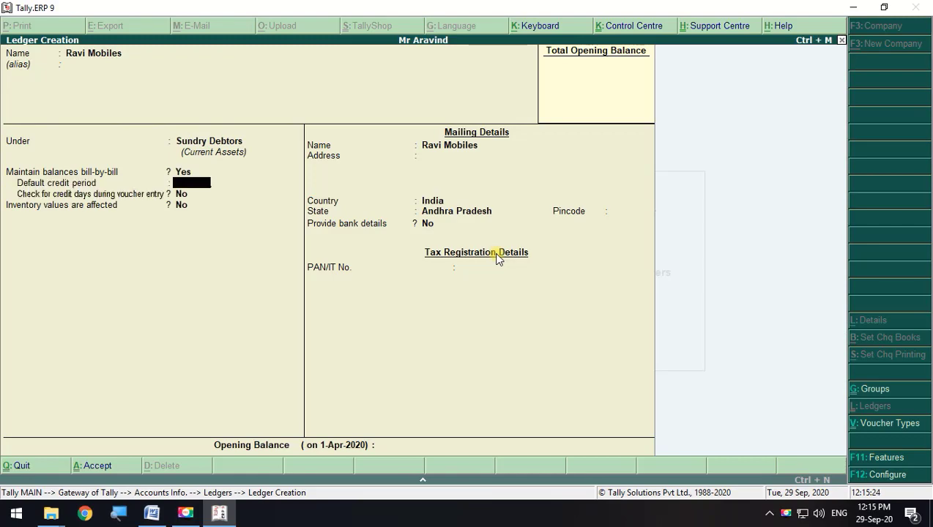
key(Return)
key(Return)
key(ctrl+a)
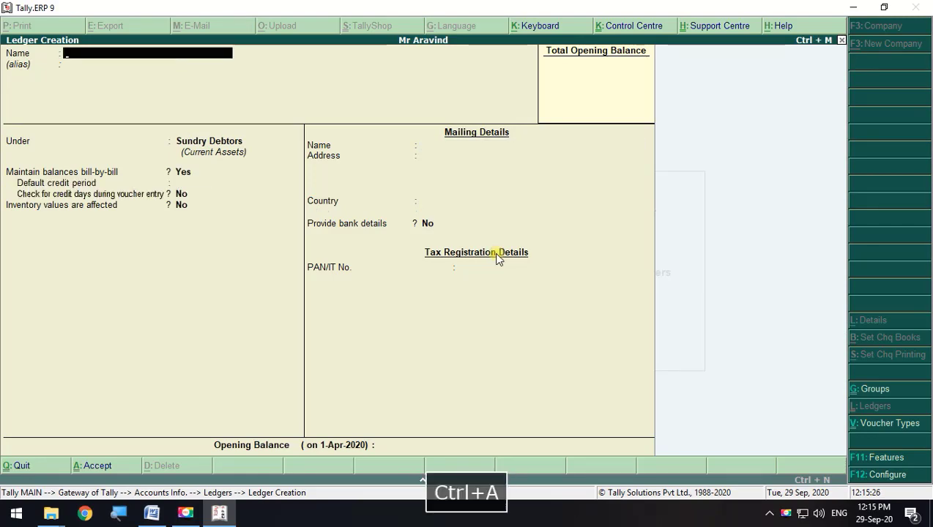
- Check transaction 8 in Word and create that customer's ledger under Sundry Debtors with bill-by-bill balances in Tally.ERP 9
key(alt+Tab)
drag(266, 302, 489, 302)
key(alt+Tab)
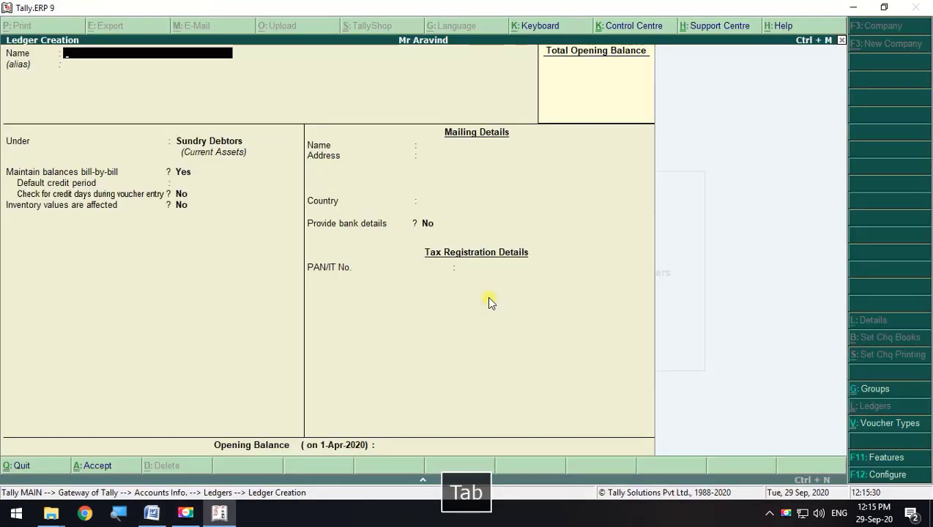
text(Pradee)
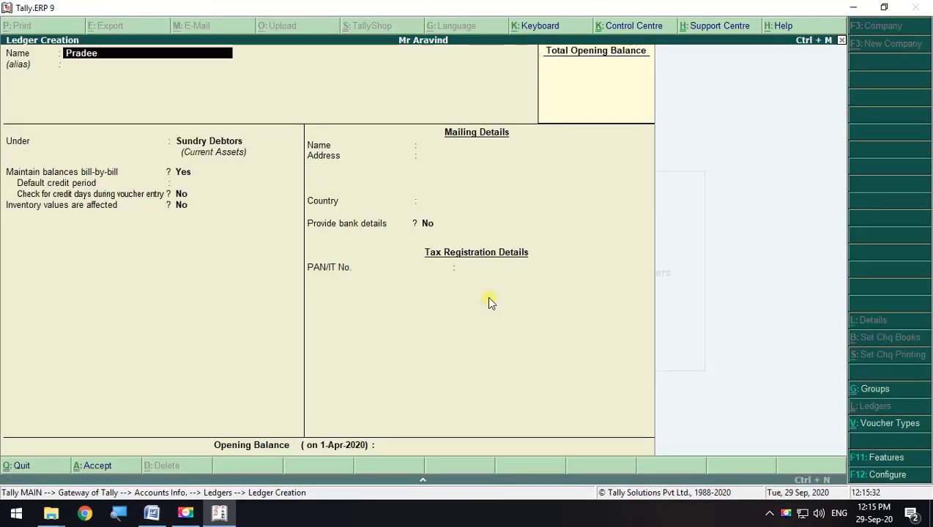
text(p)
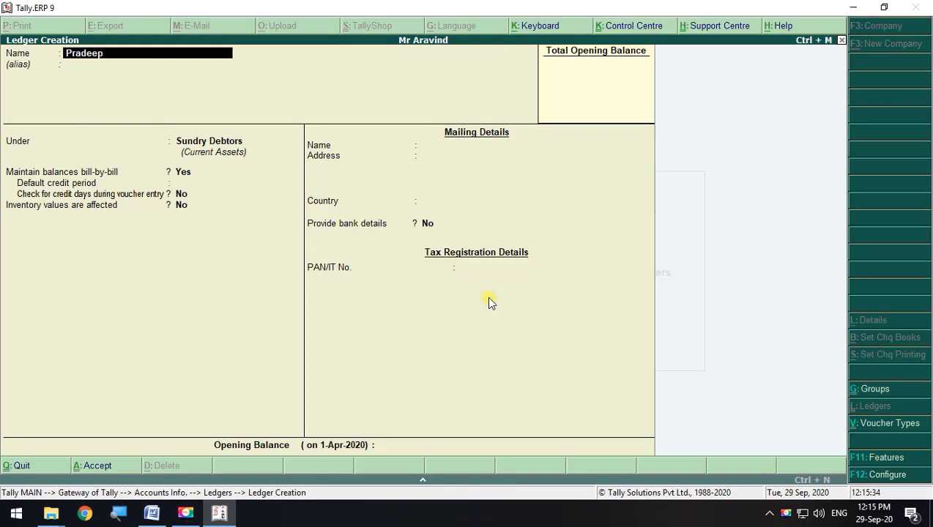
key(Return)
key(Return)
key(Return)
key(Return)
key(Return)
key(Return)
key(Return)
key(Return)
key(Return)
key(Return)
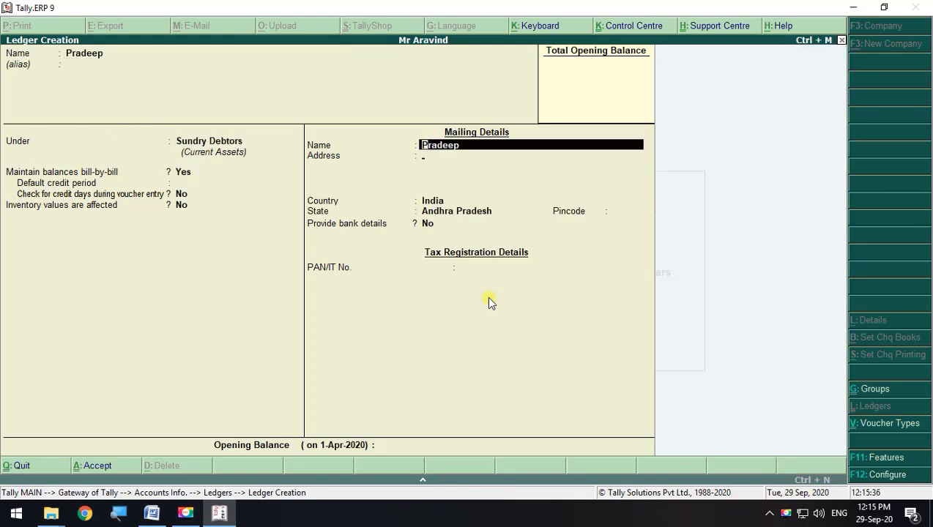
key(Return)
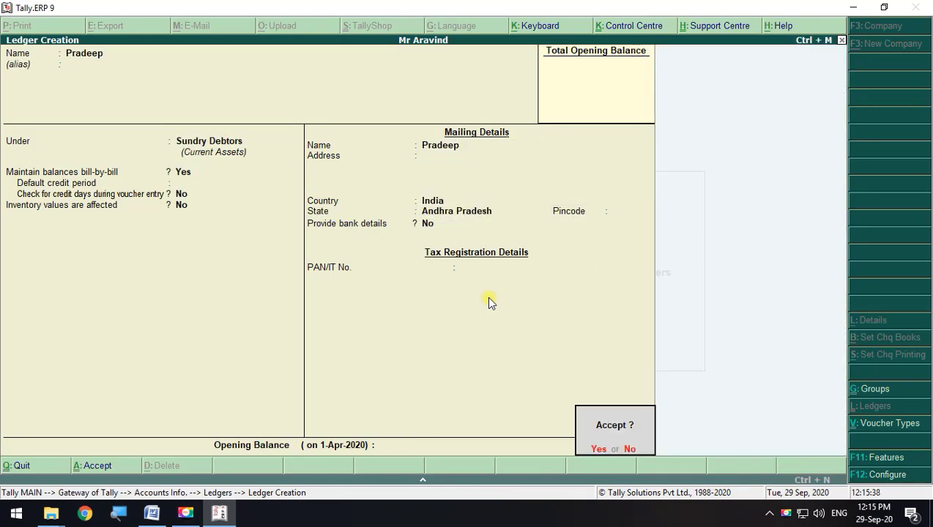
- Review the cash and cheque receipts in transactions 9 and 10 in Word to identify the remaining ledger
key(alt+Tab)
drag(252, 349, 434, 349)
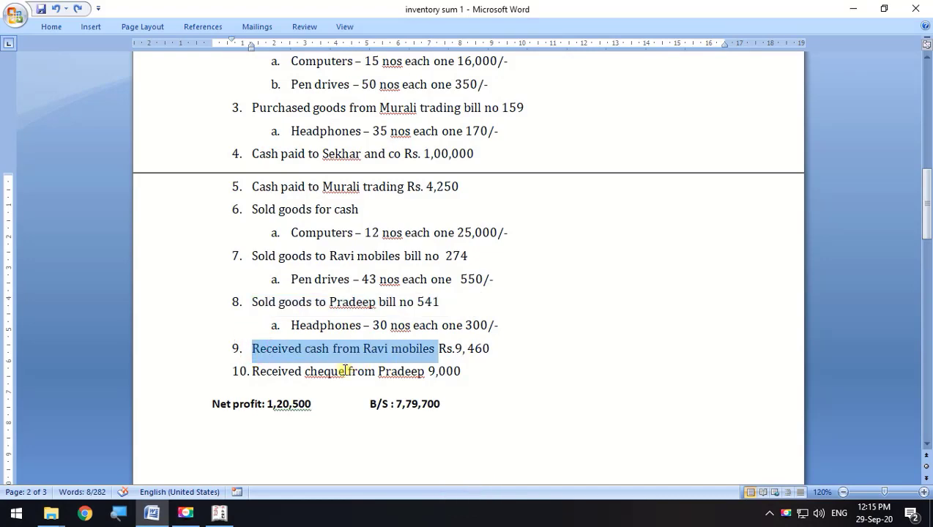
drag(252, 372, 378, 371)
click(397, 363)
- Create a ledger named Bank under Bank Accounts in Tally.ERP 9 and return to the Gateway of Tally
key(alt+Tab)
text(Bank)
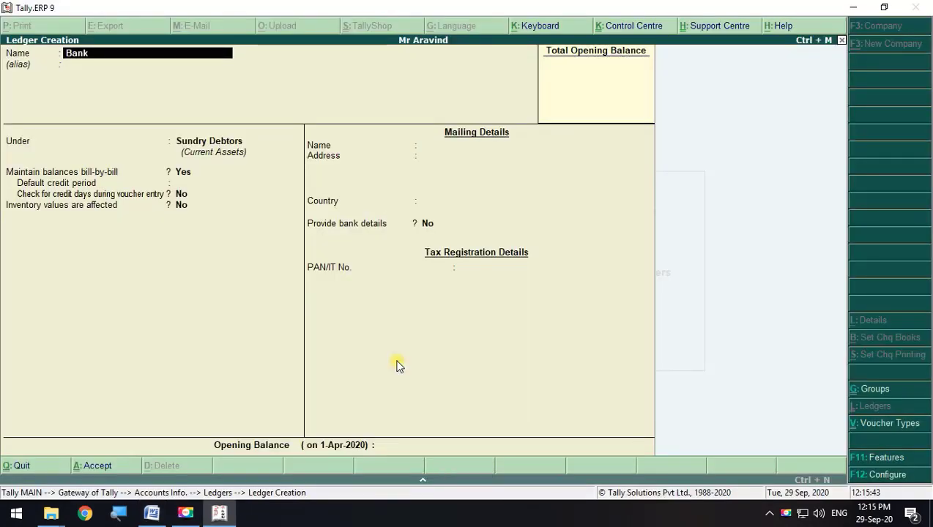
key(Return)
text(b)
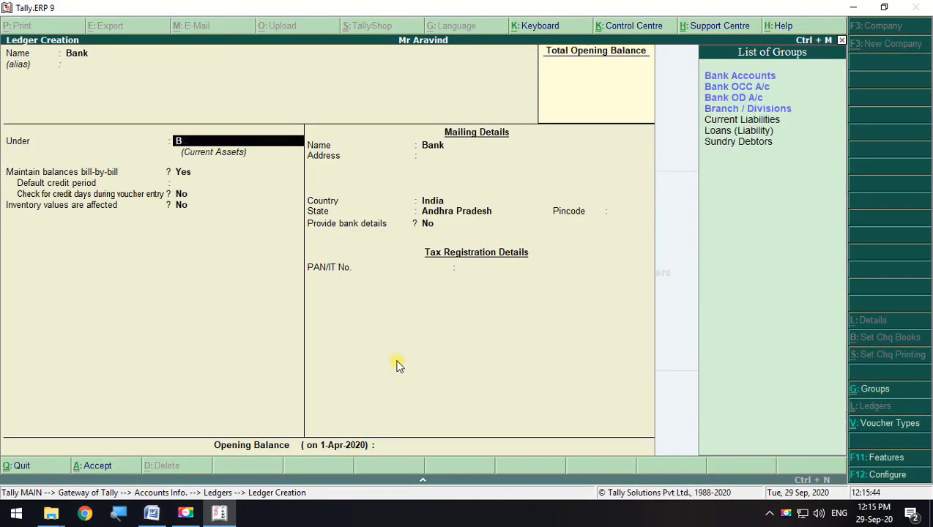
key(Return)
key(Return)
key(Return)
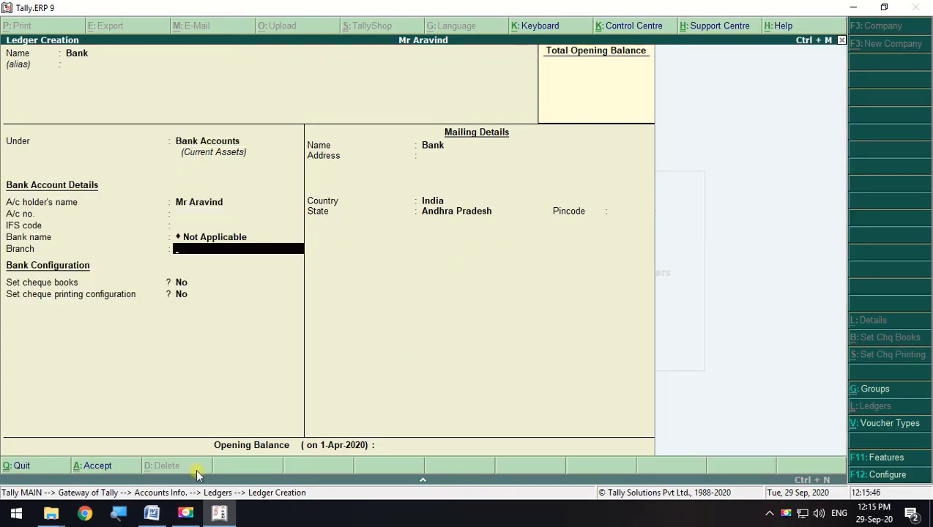
key(Escape)
key(Escape)
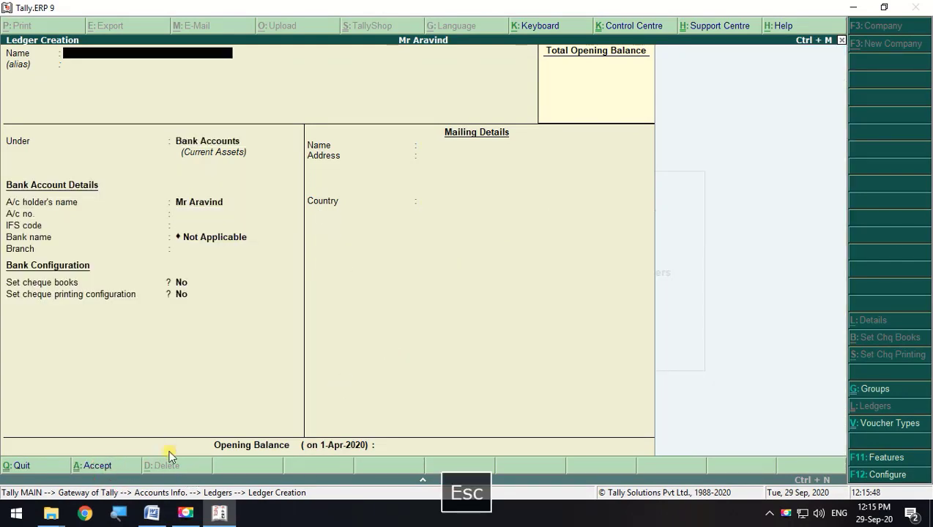
key(Escape)
key(Escape)
key(Escape)
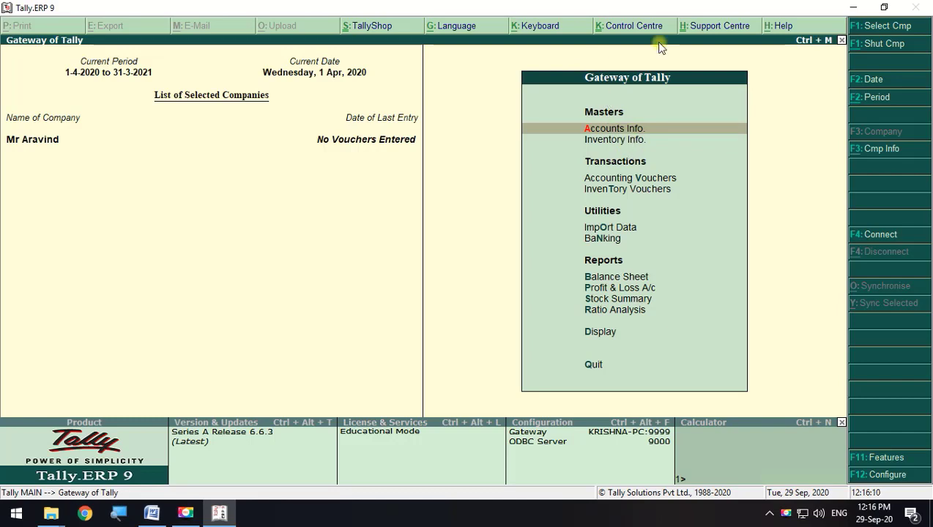
- View the inventory masters and the blank single stock group creation form, and return to the Gateway of Tally
click(616, 142)
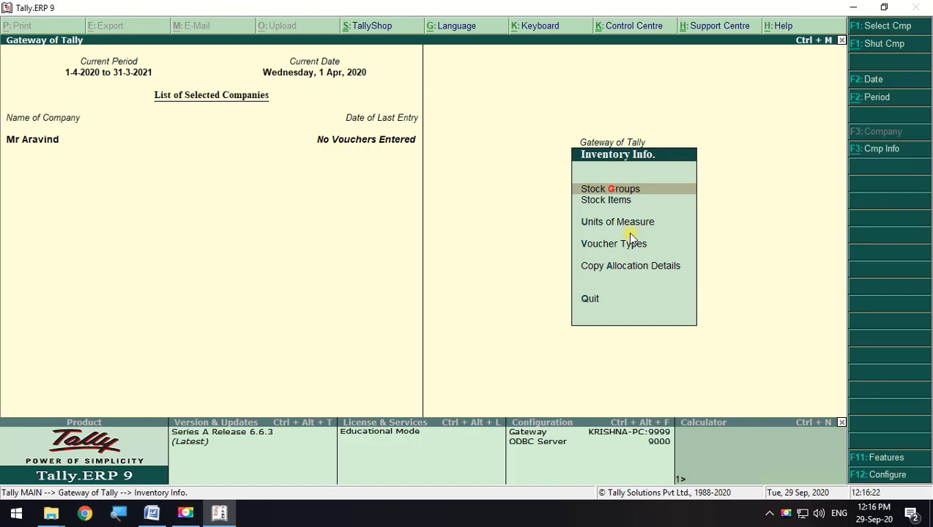
click(618, 192)
click(600, 201)
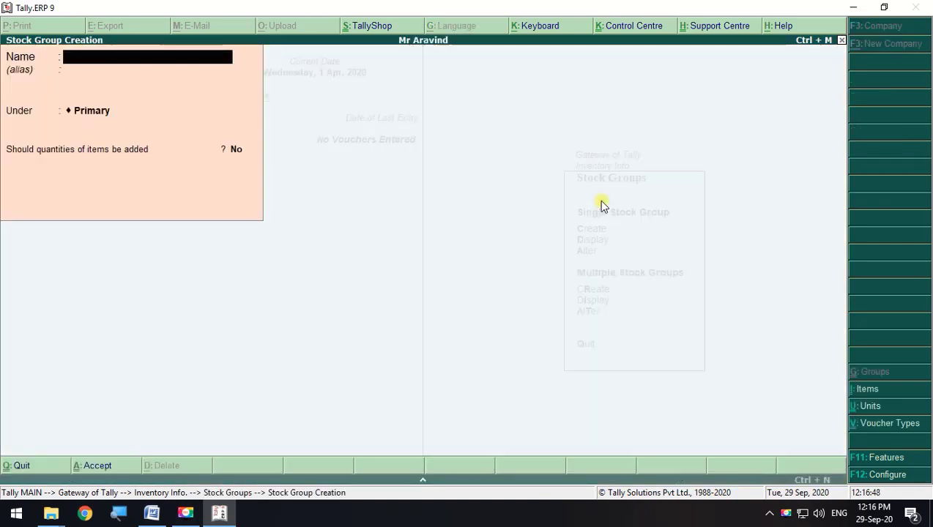
key(Escape)
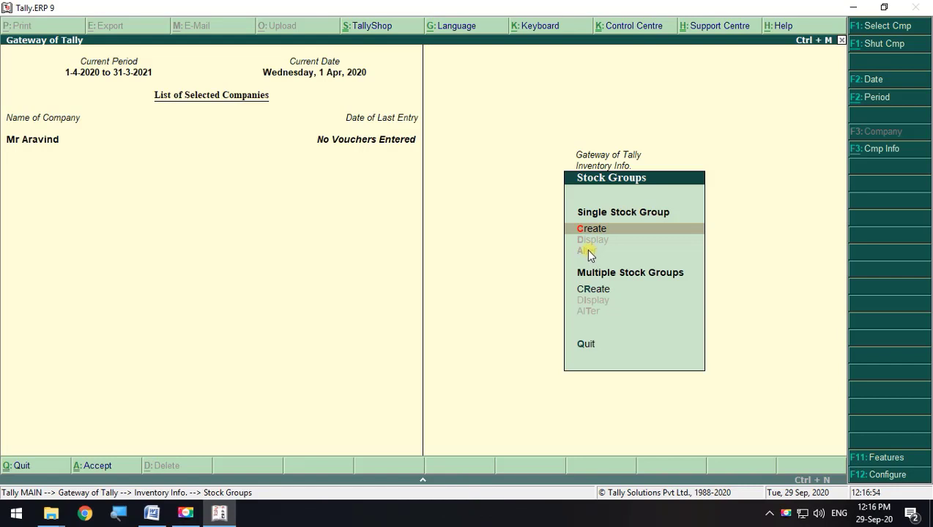
key(Escape)
key(Escape)
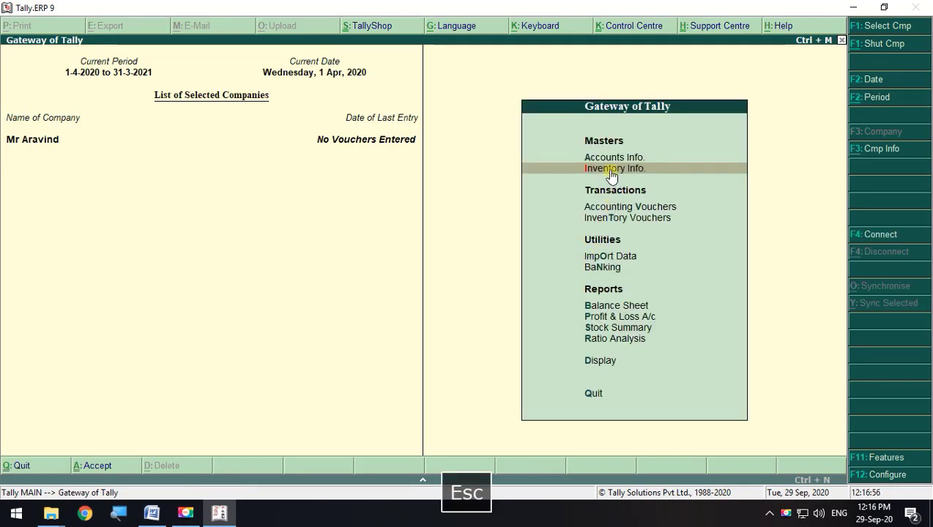
- Create a single stock group named Electronics under Primary, with quantities of items added set to Yes
click(611, 176)
click(617, 217)
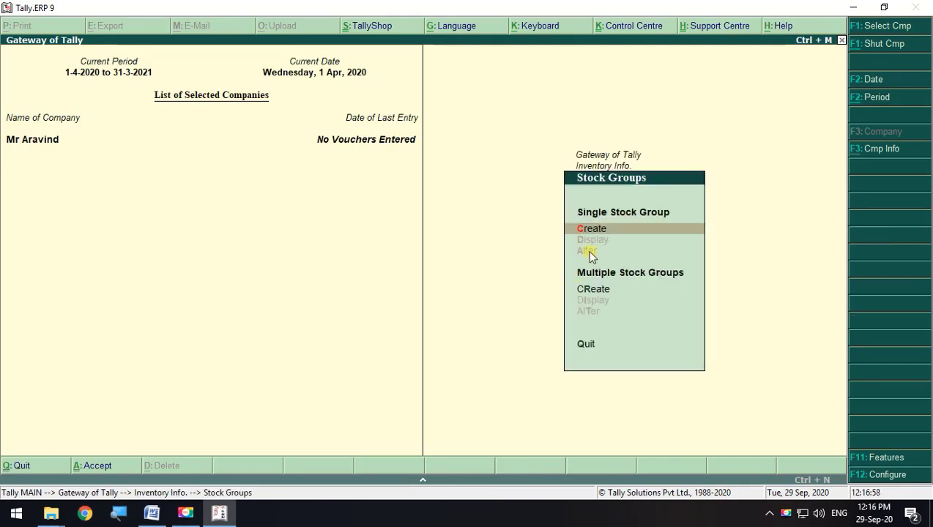
click(592, 230)
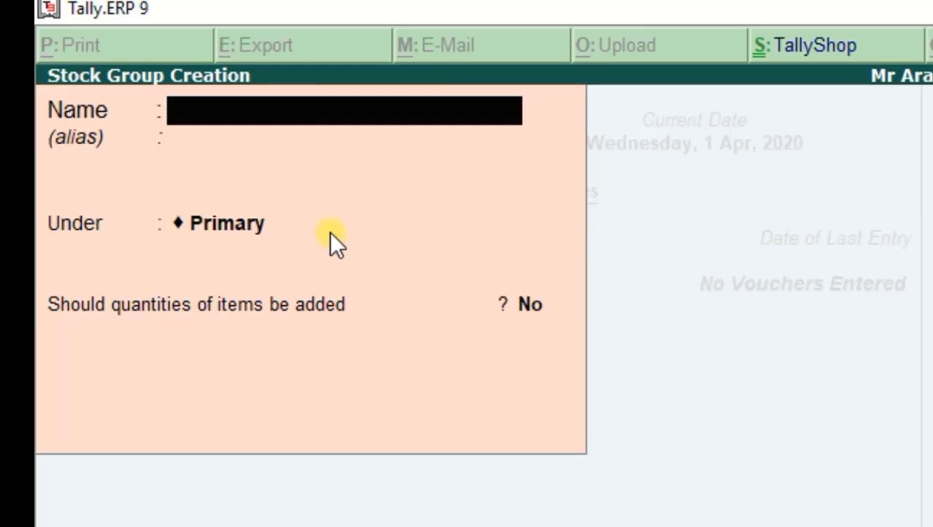
text(Elex)
key(BackSpace)
text(c)
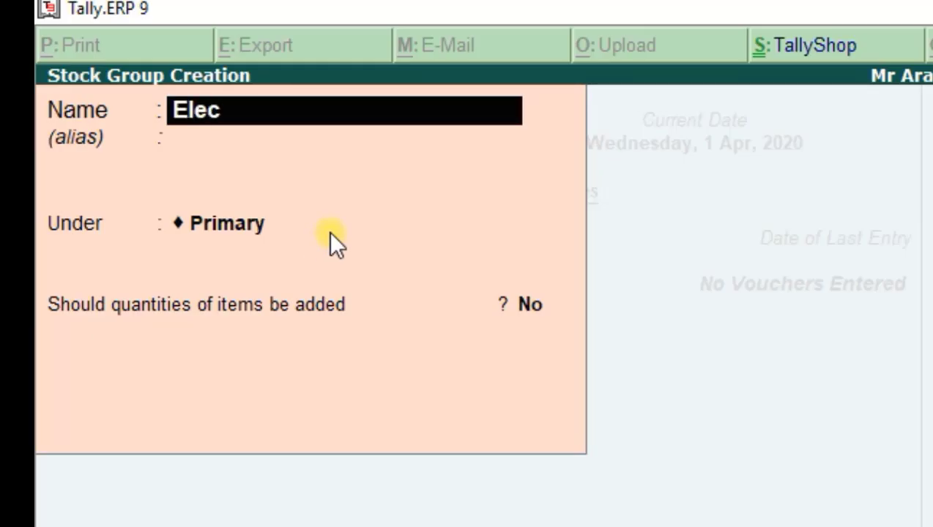
text(tronics)
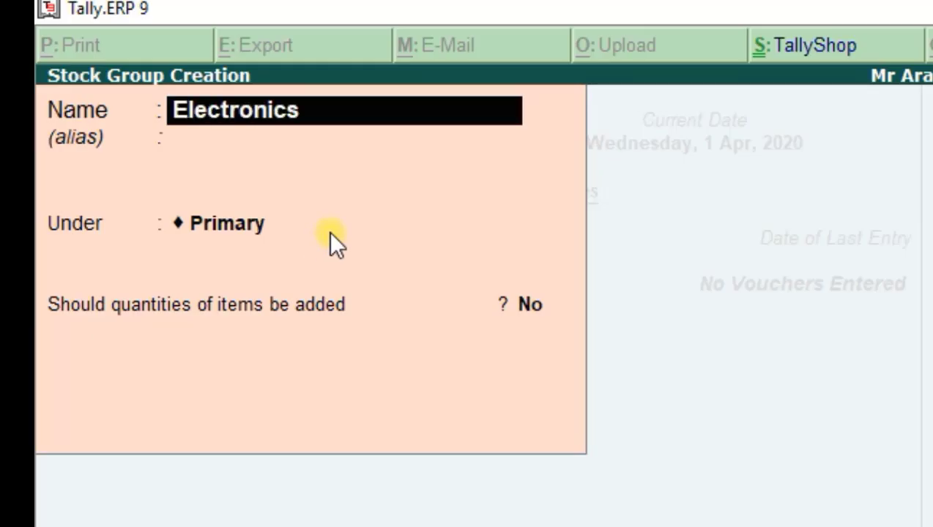
key(Return)
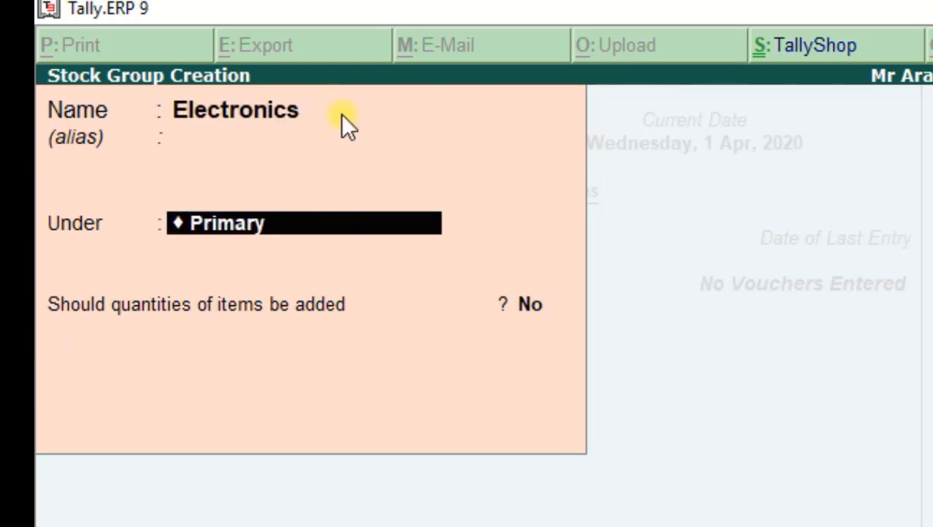
key(Return)
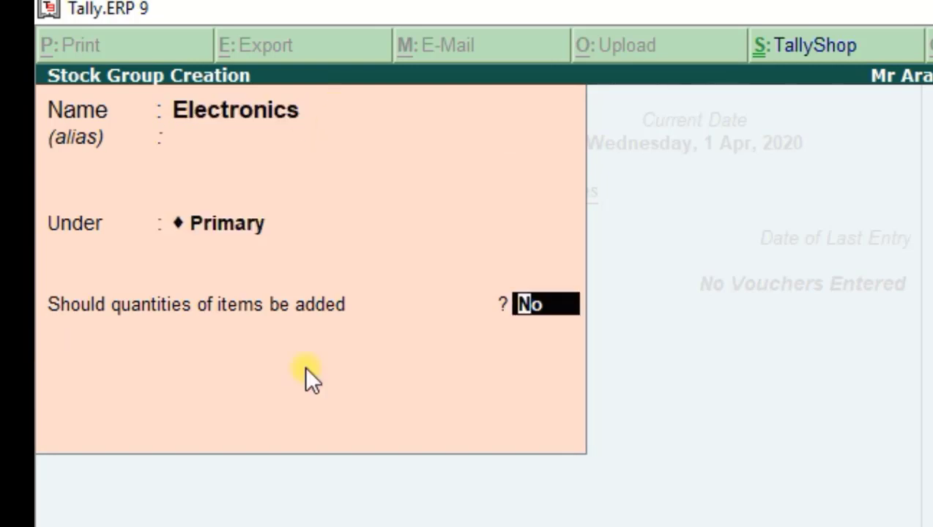
text(y)
key(Return)
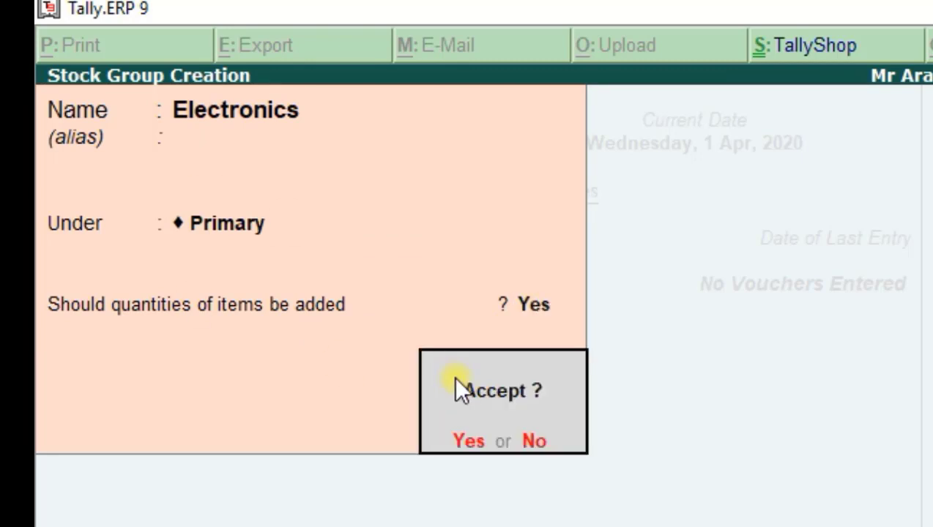
click(466, 441)
key(Escape)
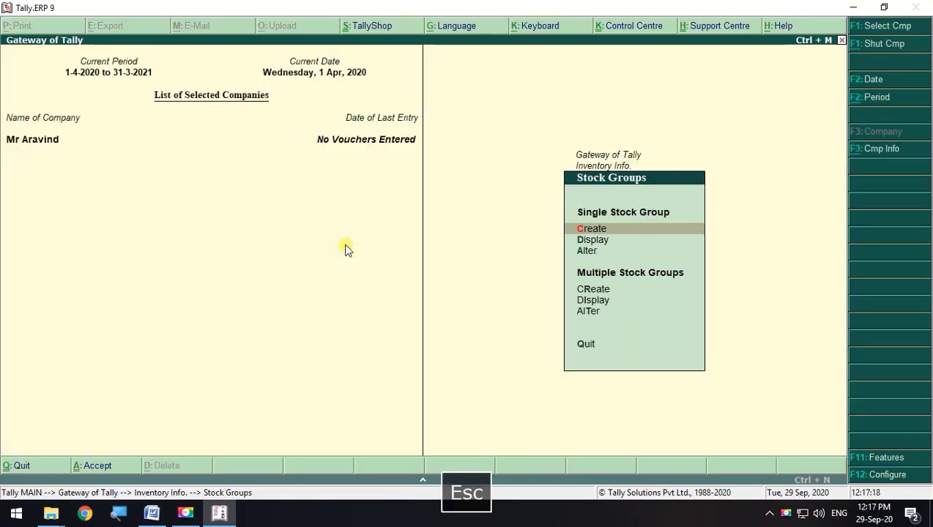
- Display the list of existing stock groups to check the Electronics group, and return to the inventory masters
key(Escape)
click(608, 218)
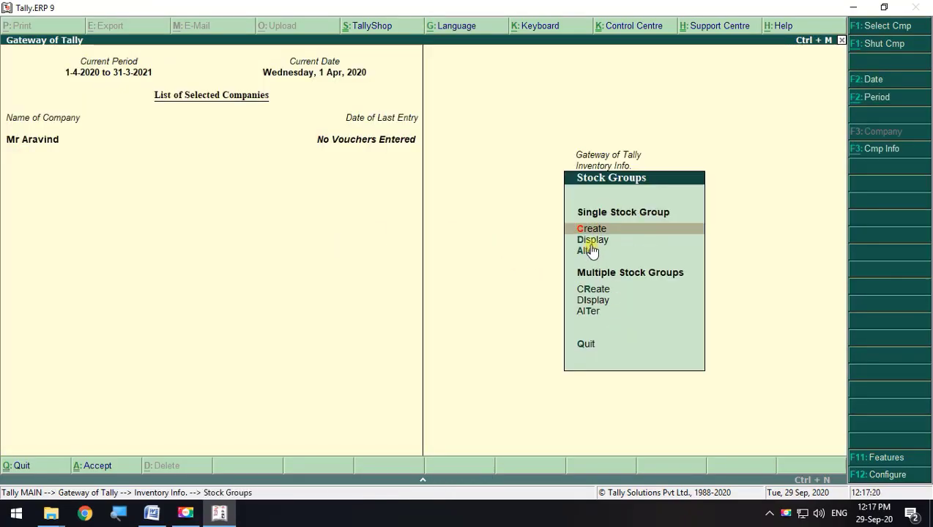
click(593, 241)
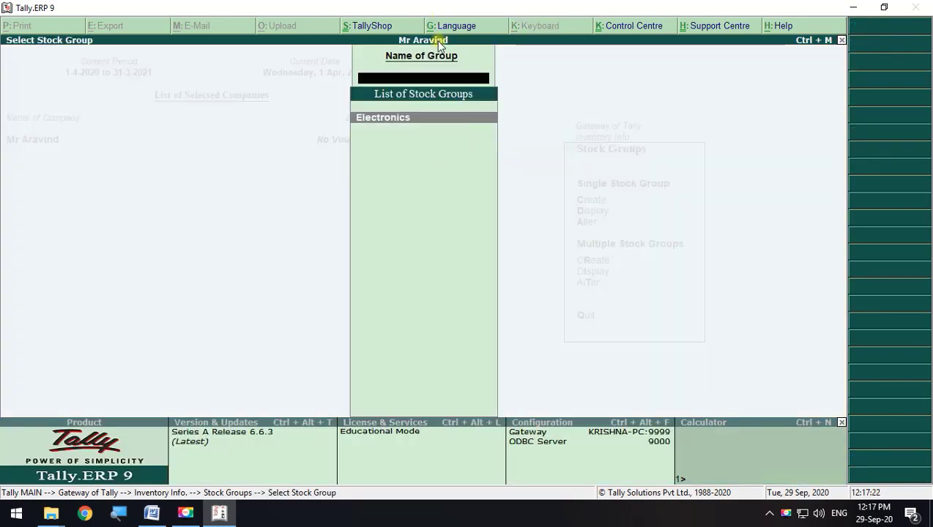
key(Escape)
key(Escape)
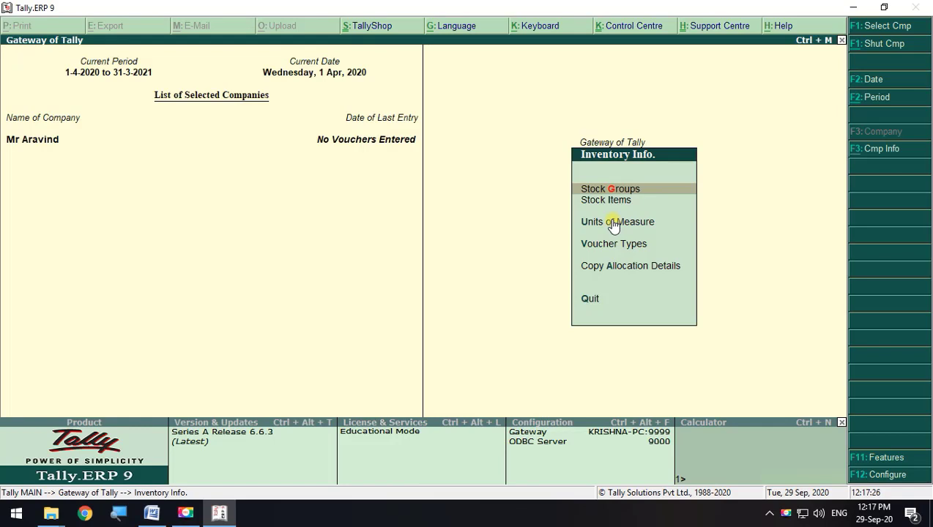
- Open a blank unit of measure form and check in Word which unit the computers in transaction 2 use
click(614, 224)
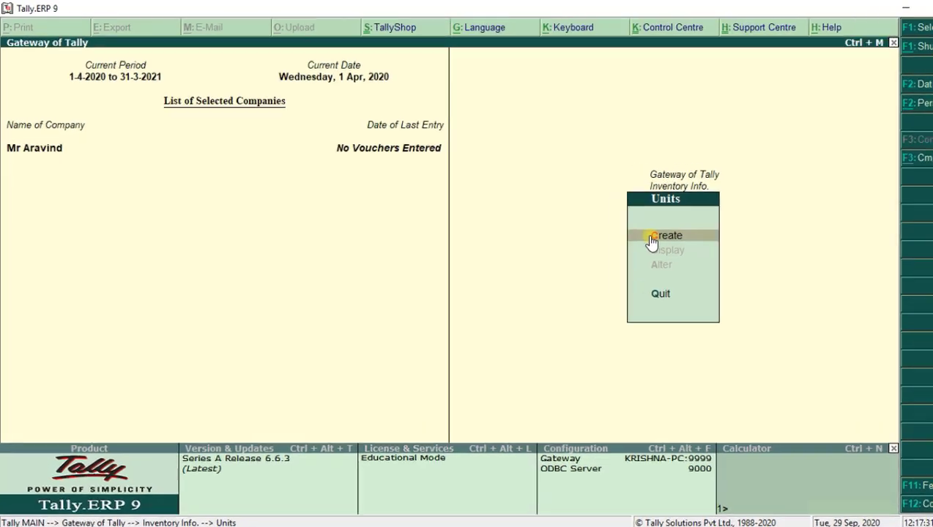
click(614, 224)
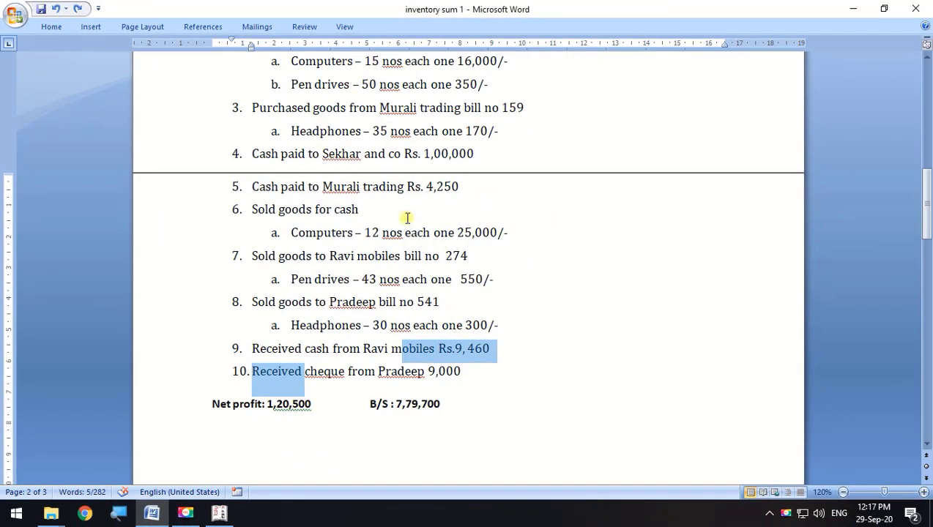
scroll(404, 218, up, 3)
drag(375, 180, 453, 180)
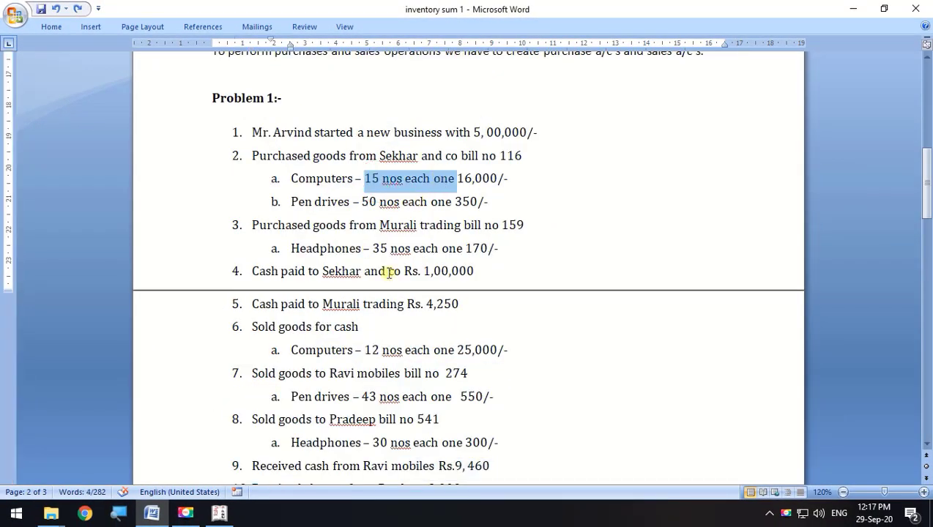
click(854, 8)
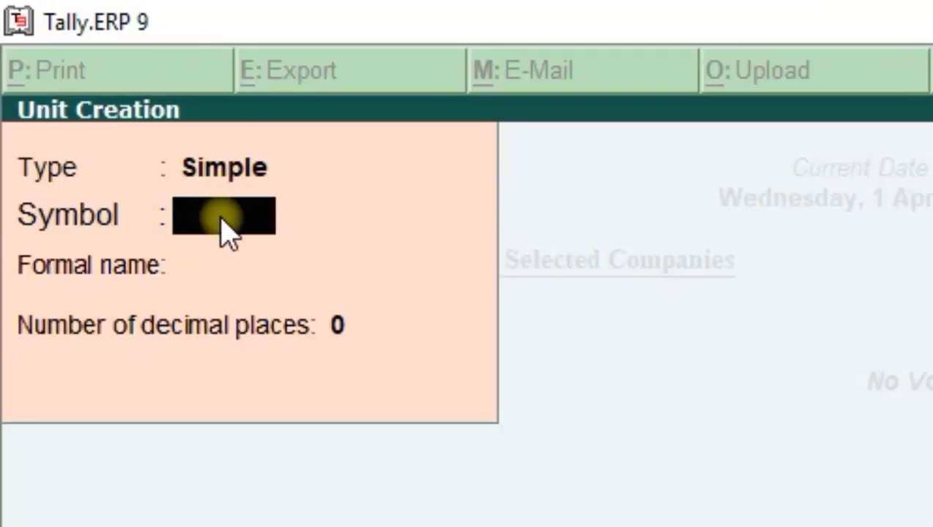
- Create a simple unit in Tally.ERP 9 with symbol nos, formal name Numbers and 0 decimal places, and return to the Gateway of Tally
text(nos)
key(Return)
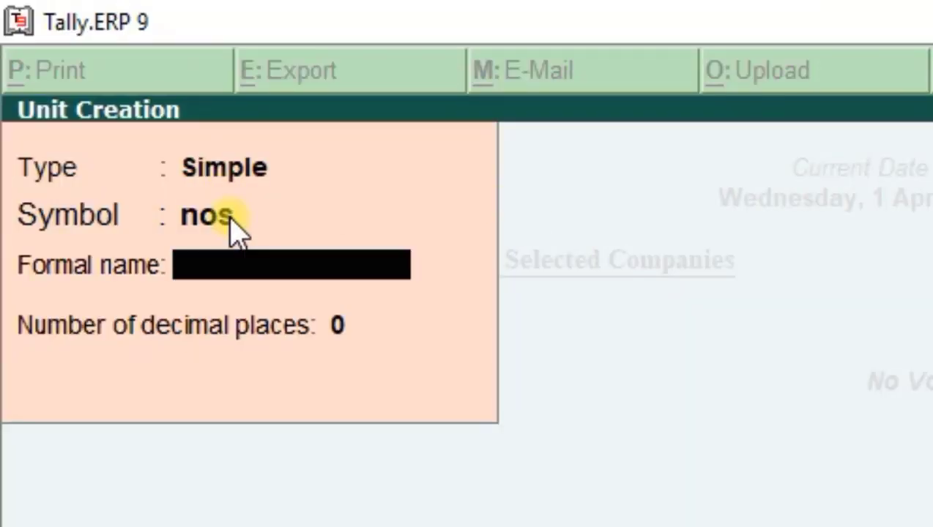
text(Num,)
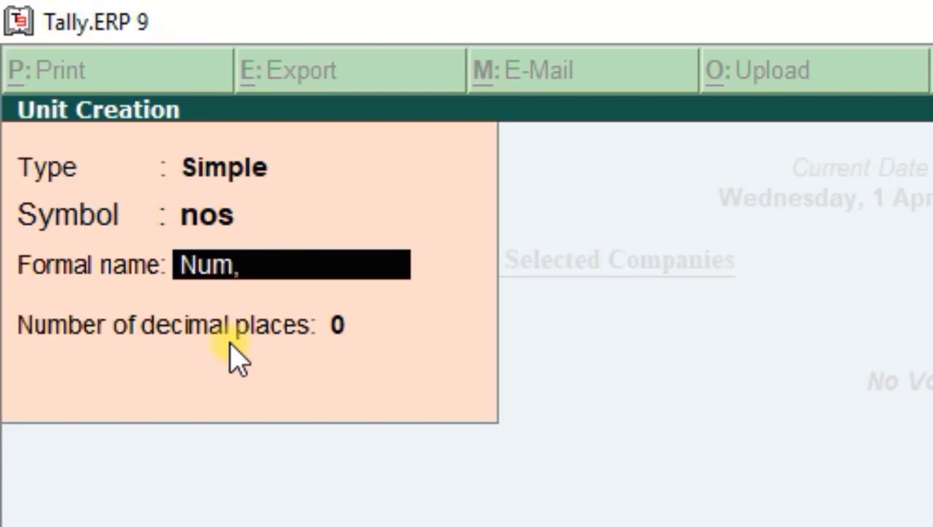
key(BackSpace)
text(bers)
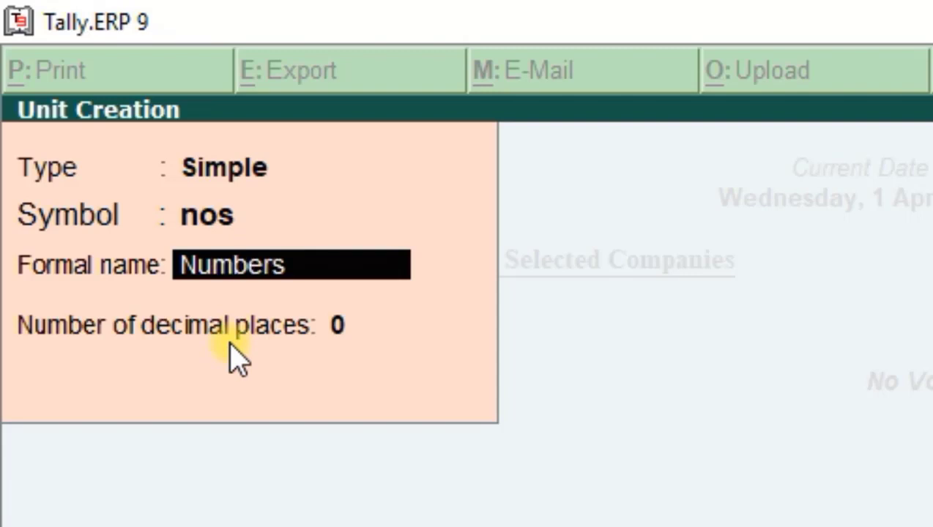
key(Return)
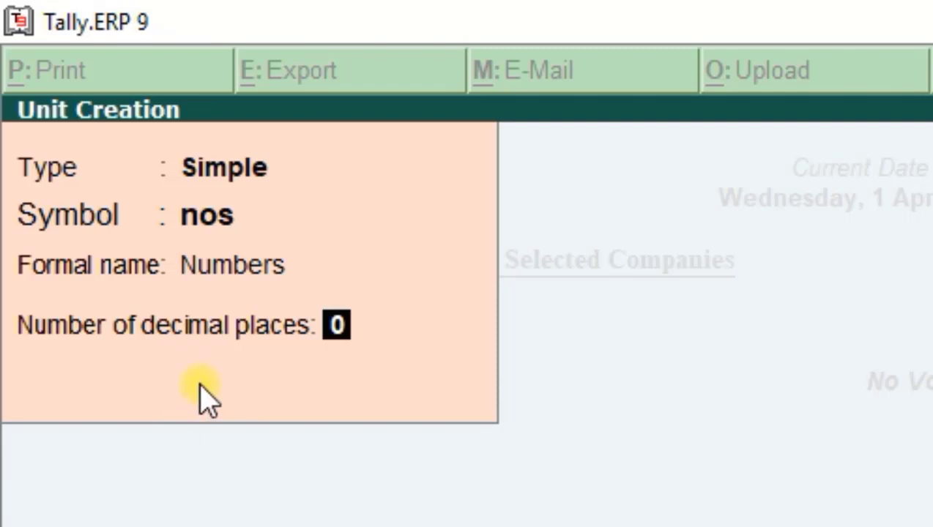
key(Return)
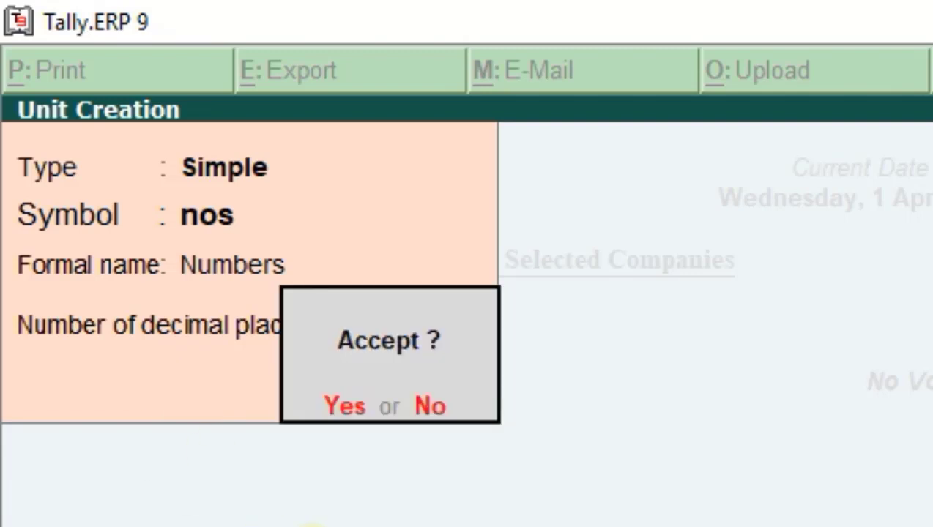
key(Return)
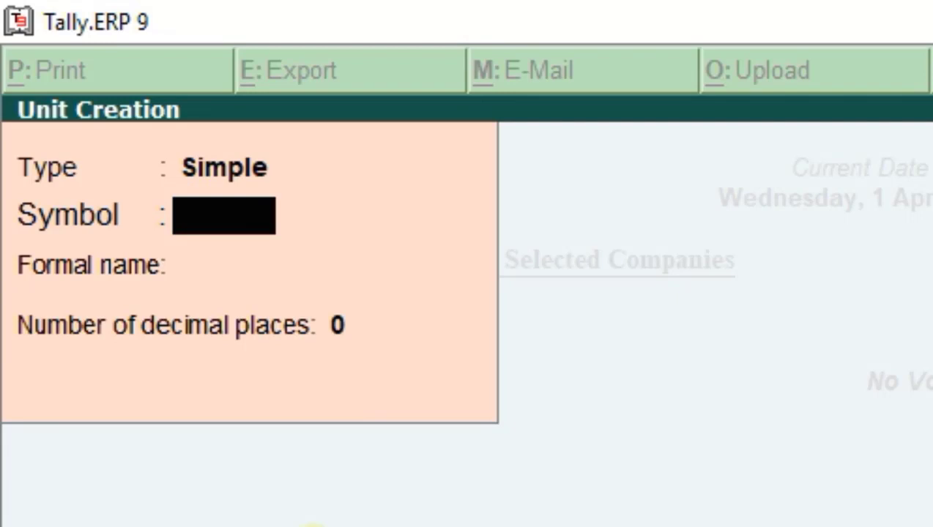
key(Escape)
key(Escape)
key(Escape)
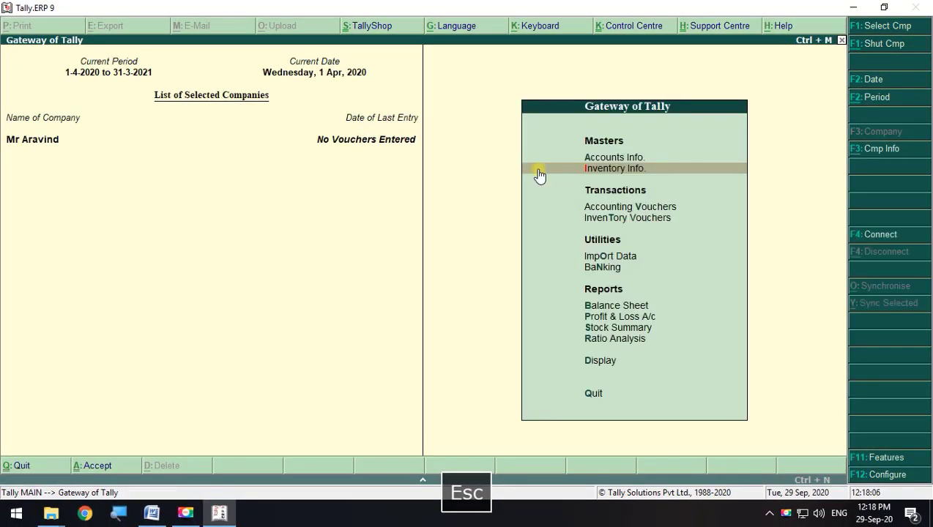
key(Escape)
key(Escape)
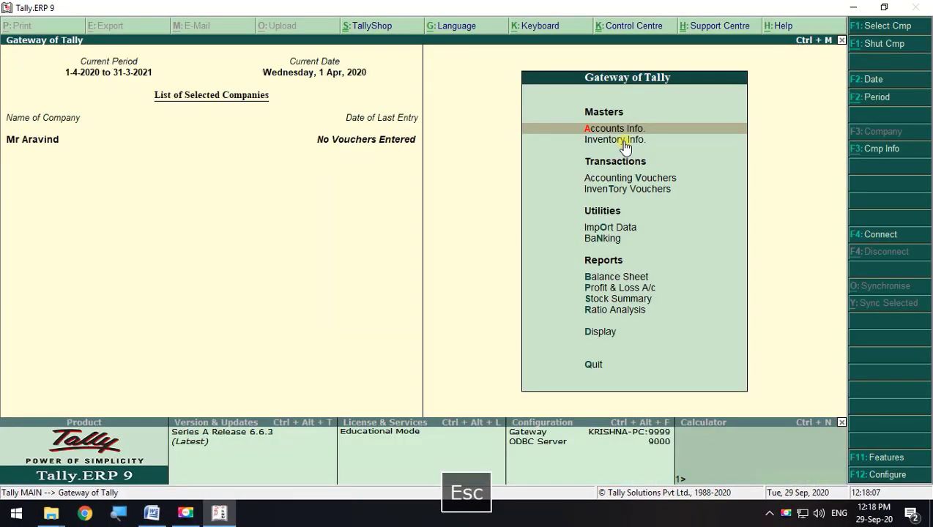
- Open a blank single stock item form and identify the goods purchased in transactions 2 and 3 in Word
click(624, 142)
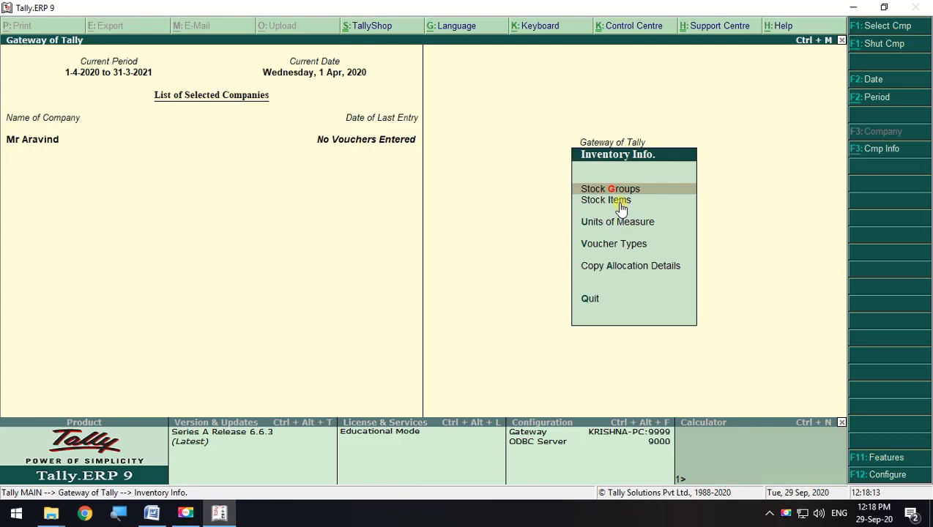
click(620, 208)
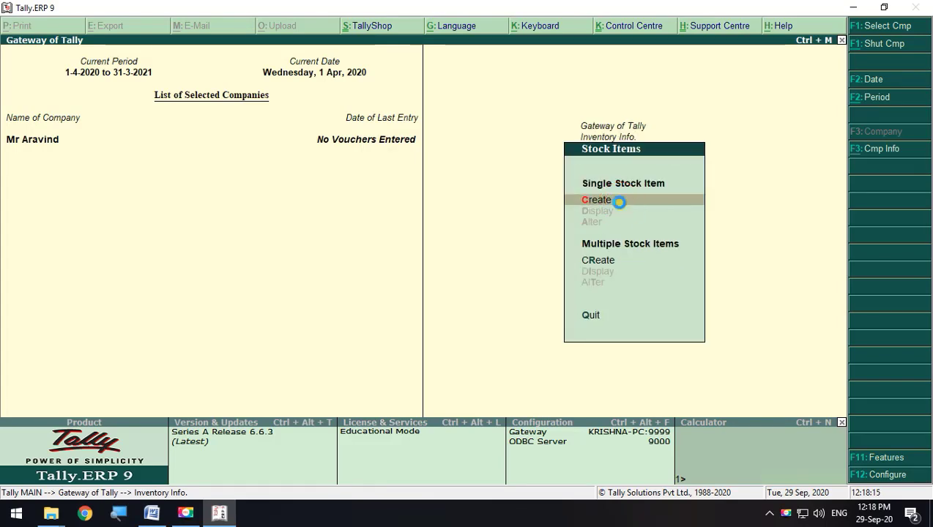
click(620, 208)
click(151, 513)
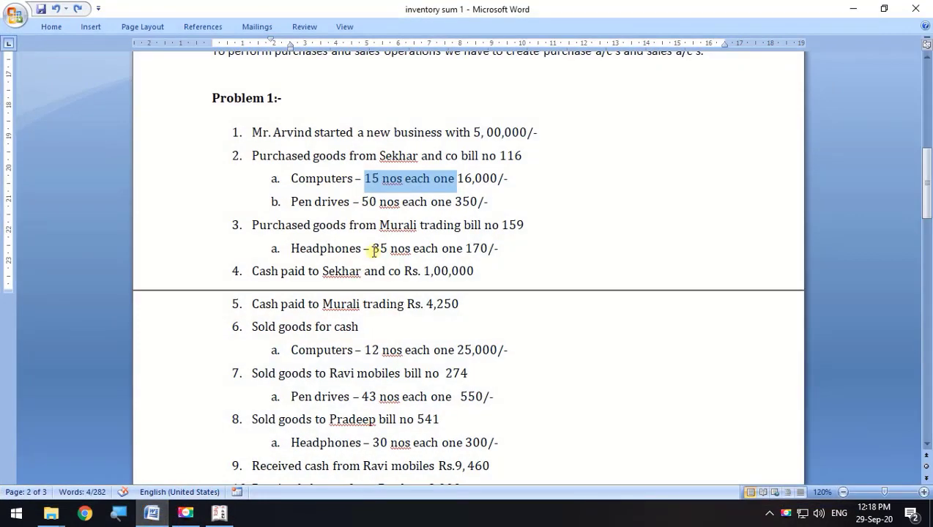
click(487, 207)
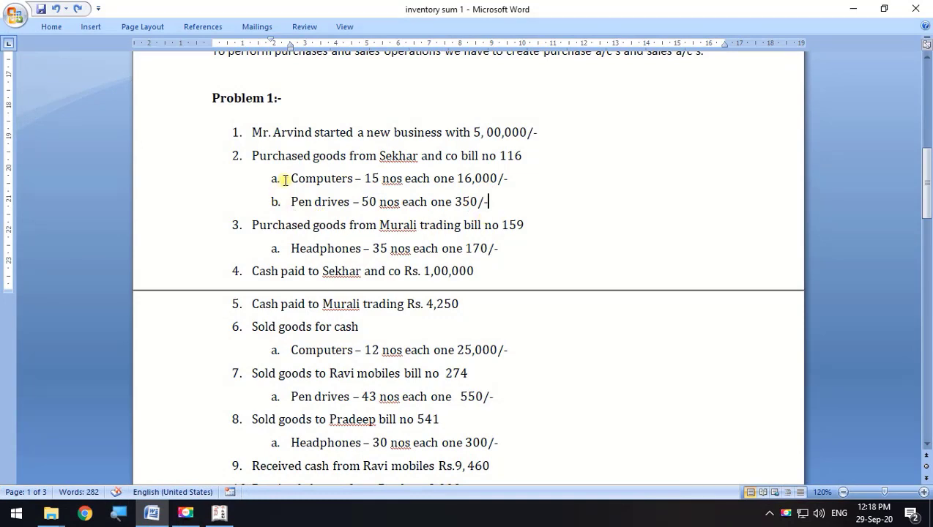
drag(290, 179, 374, 173)
drag(290, 202, 377, 203)
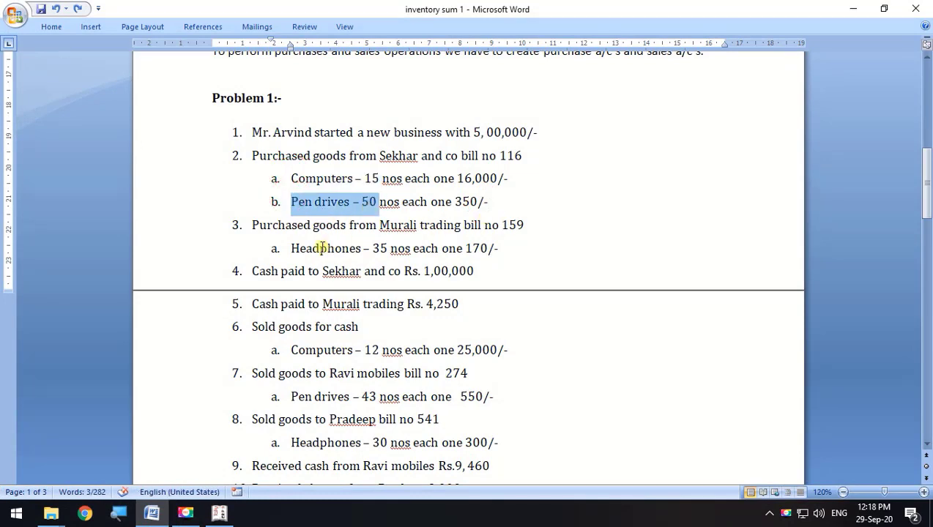
drag(287, 249, 370, 248)
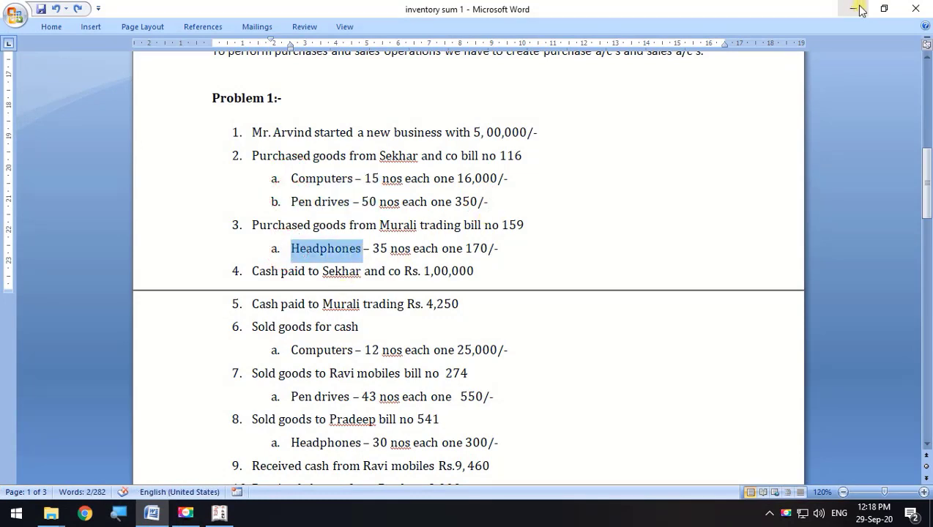
click(853, 9)
- In Tally.ERP 9, fill in a stock item named Computers under the Electronics group with unit nos and rate of duty 0
click(90, 59)
text(C)
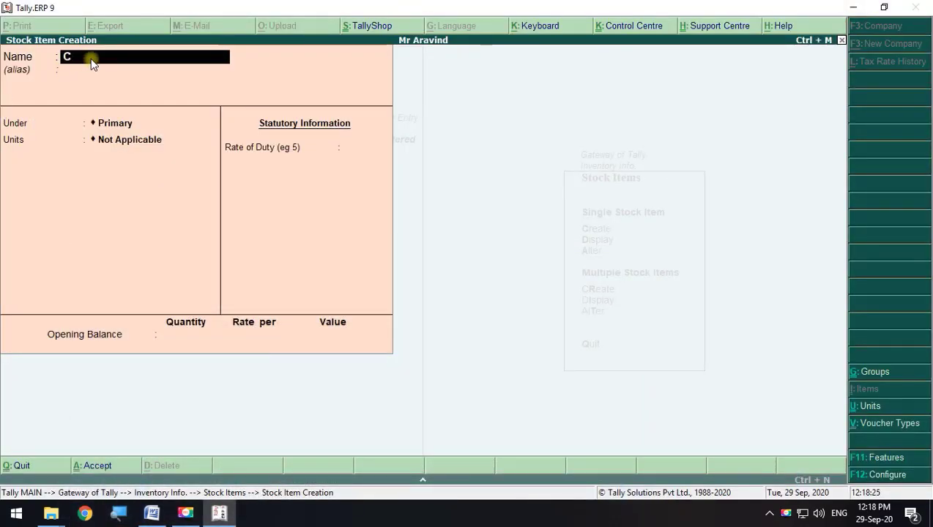
text(omputers)
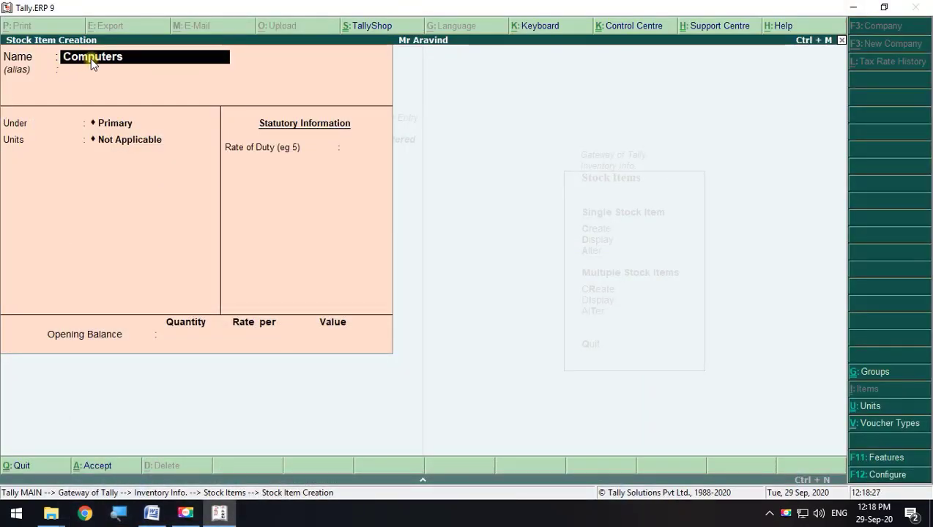
key(Return)
key(Return)
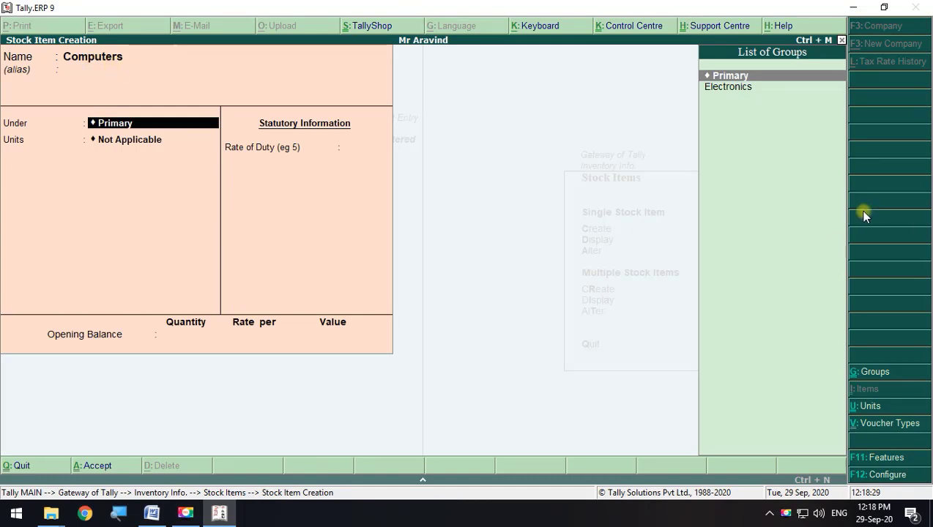
click(740, 91)
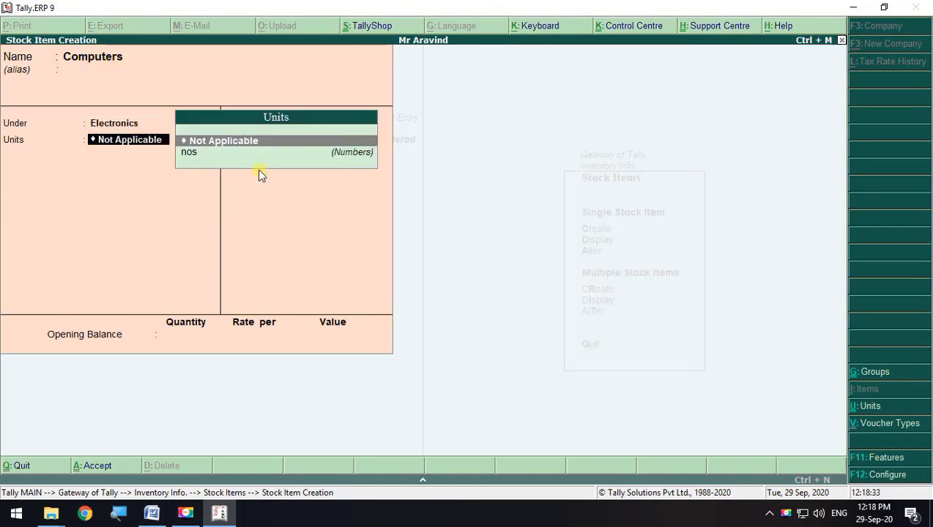
click(192, 152)
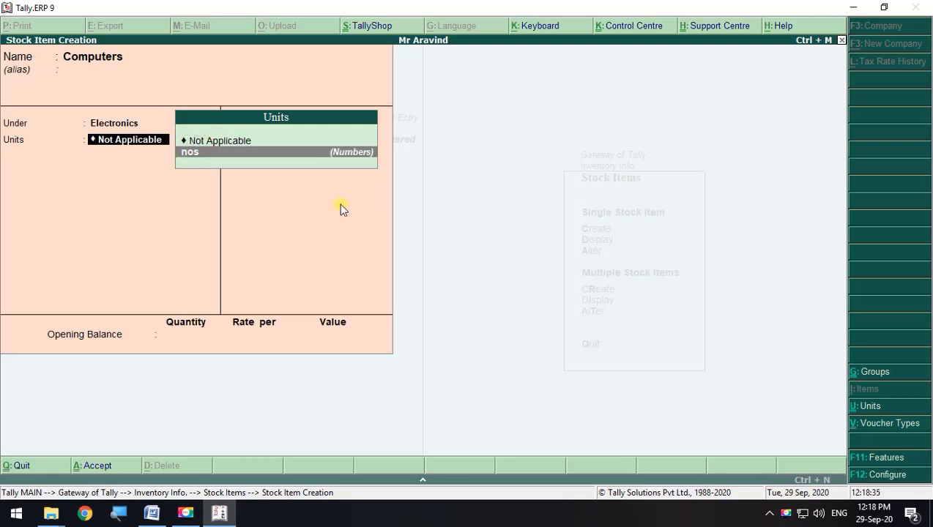
key(Return)
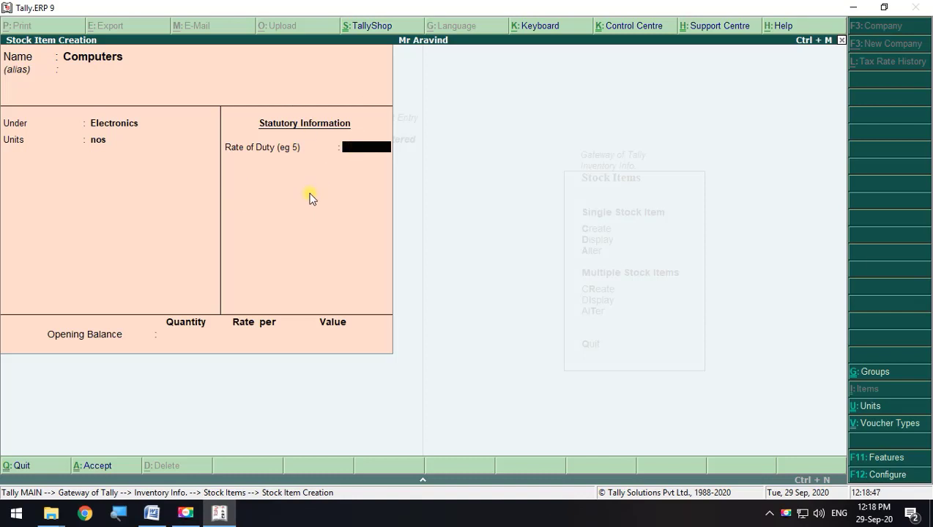
key(Return)
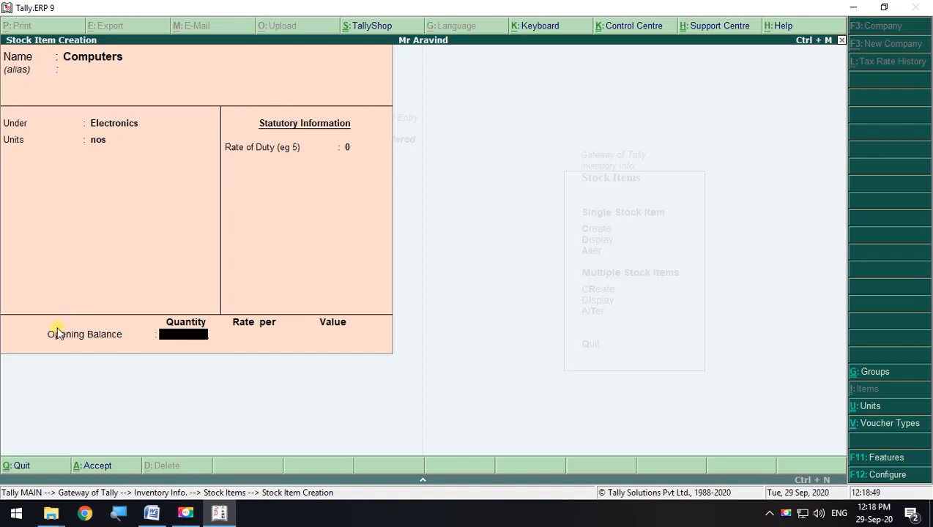
- Check transaction 1 in Word for any opening stock, and save the Computers item in Tally.ERP 9 without an opening balance
click(168, 520)
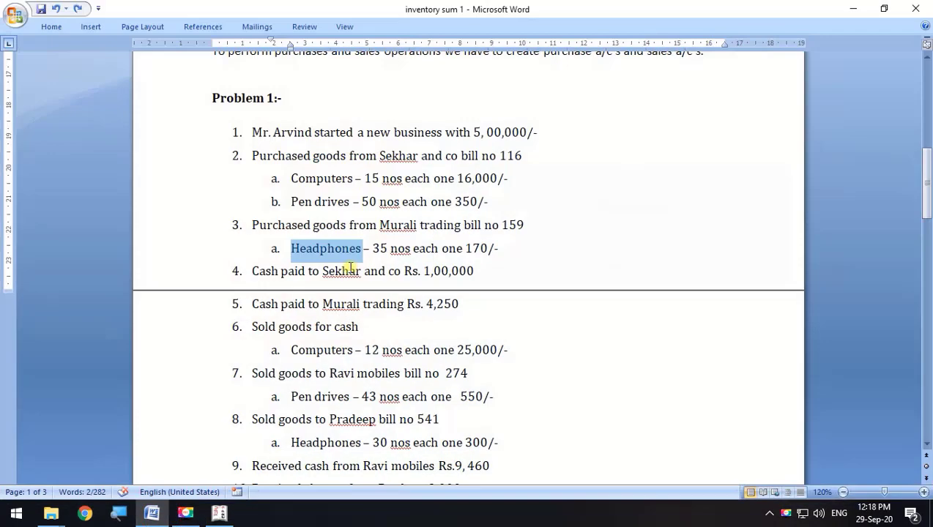
click(433, 248)
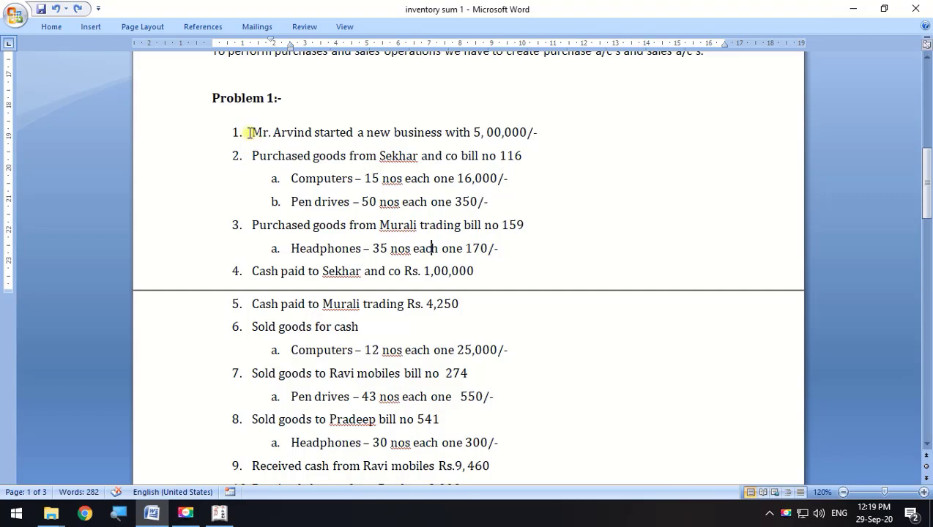
drag(249, 132, 569, 133)
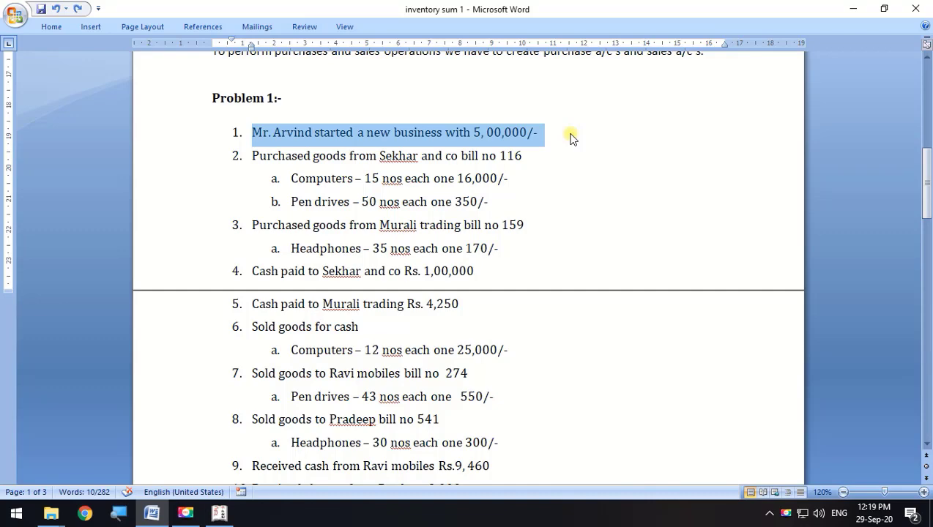
click(853, 8)
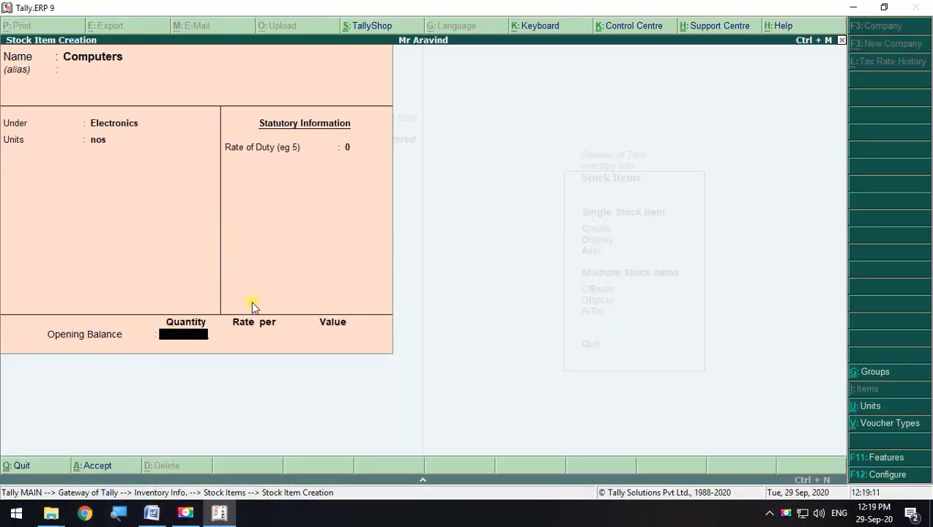
key(Return)
key(Return)
key(Return)
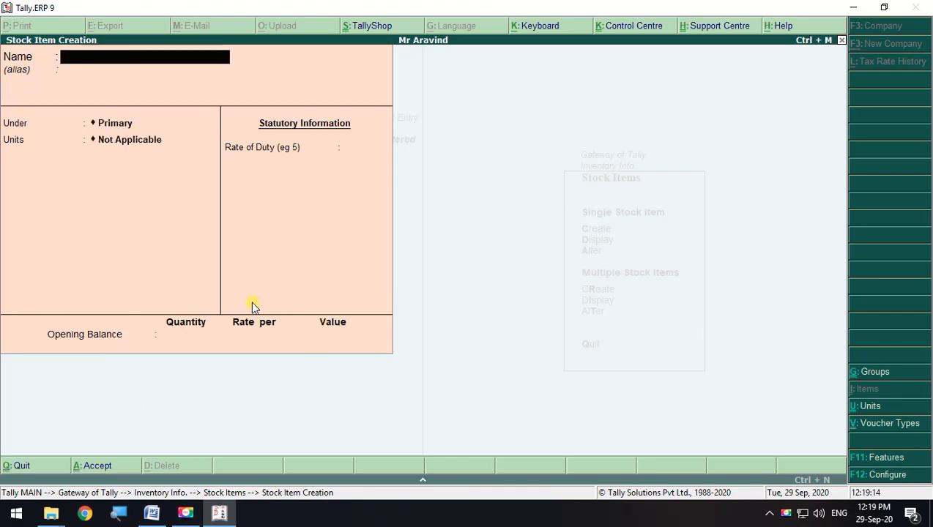
- Check the next purchased item in Word and create the stock item Pen Drives in Tally.ERP 9 under Electronics with unit nos and no opening balance
key(alt+Tab)
drag(292, 203, 304, 203)
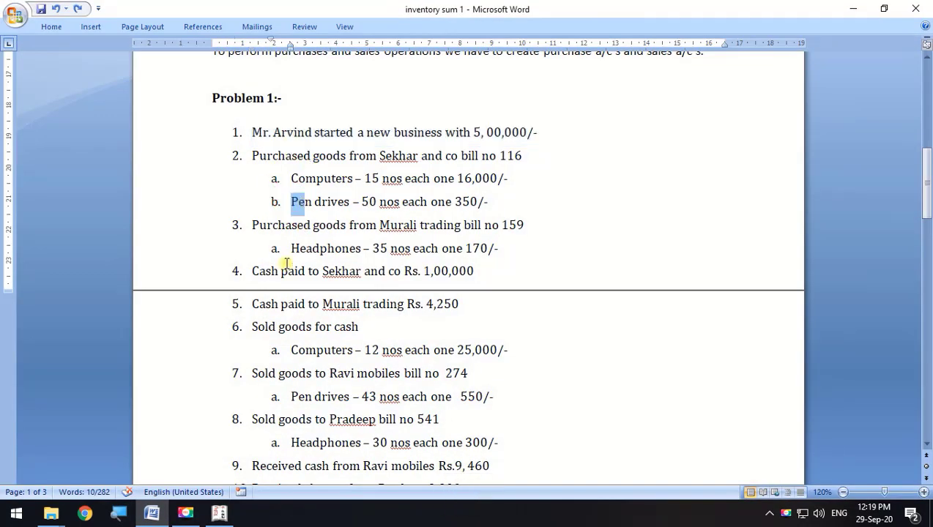
key(alt+Tab)
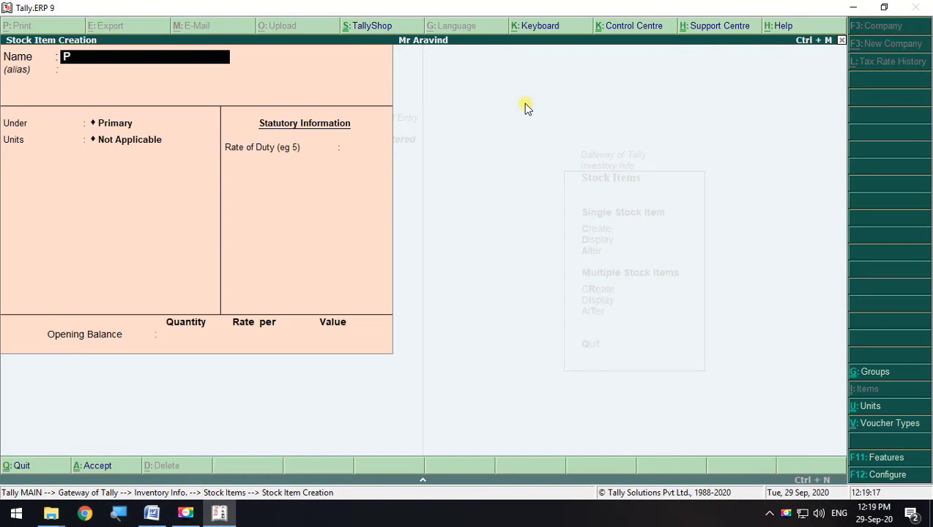
text(Pen Drives)
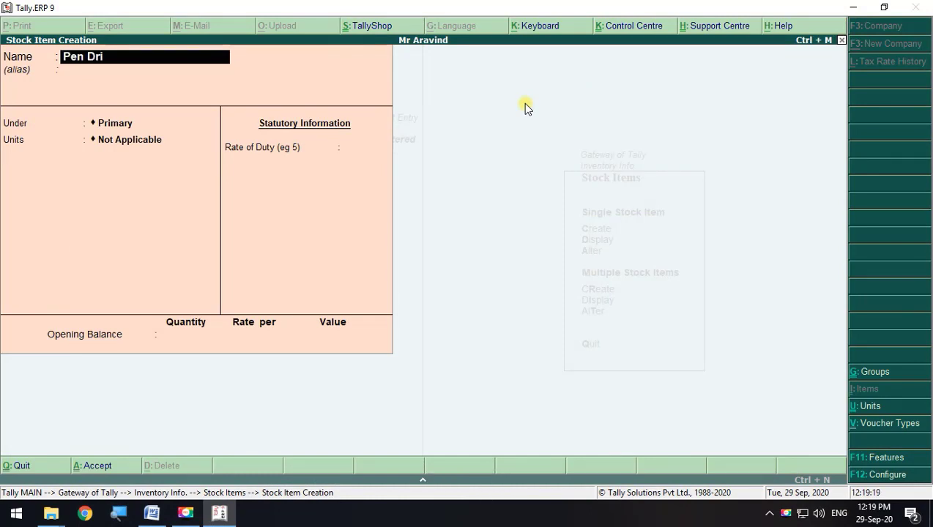
key(Return)
key(Return)
key(Down)
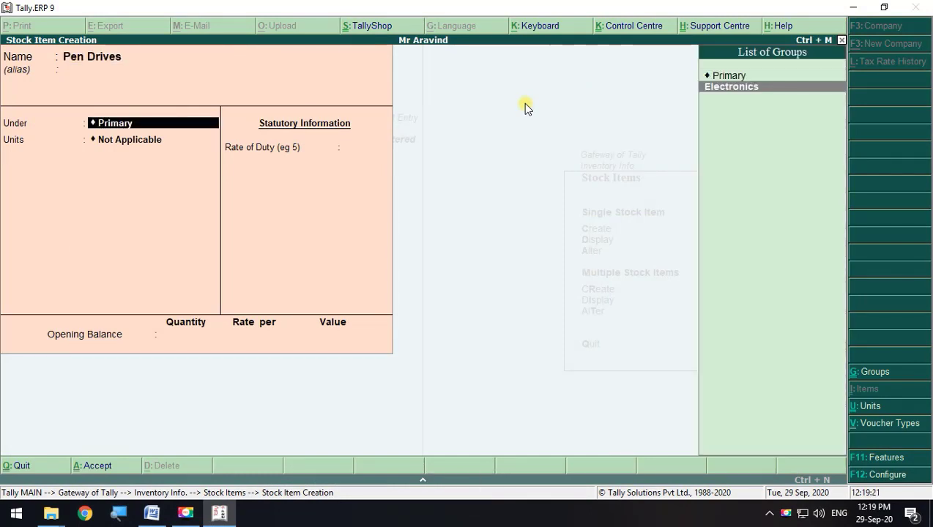
key(Down)
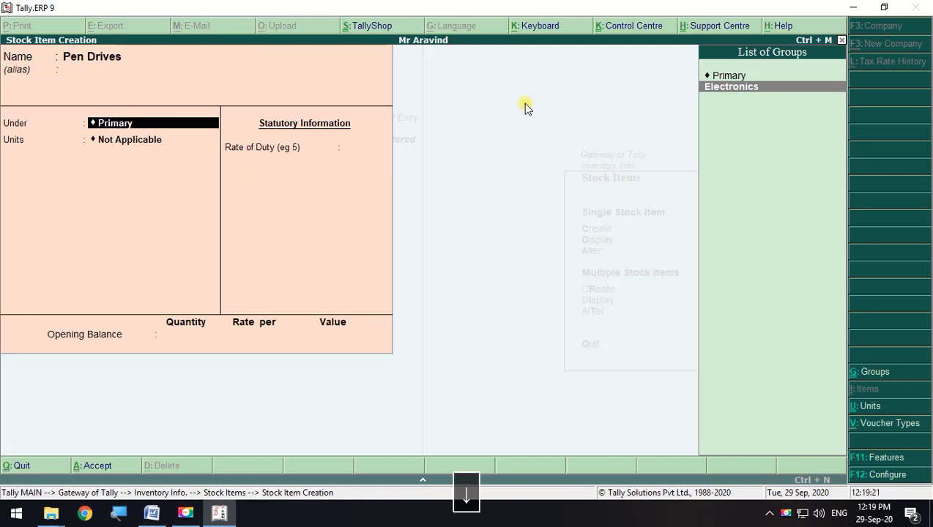
key(Return)
key(Return)
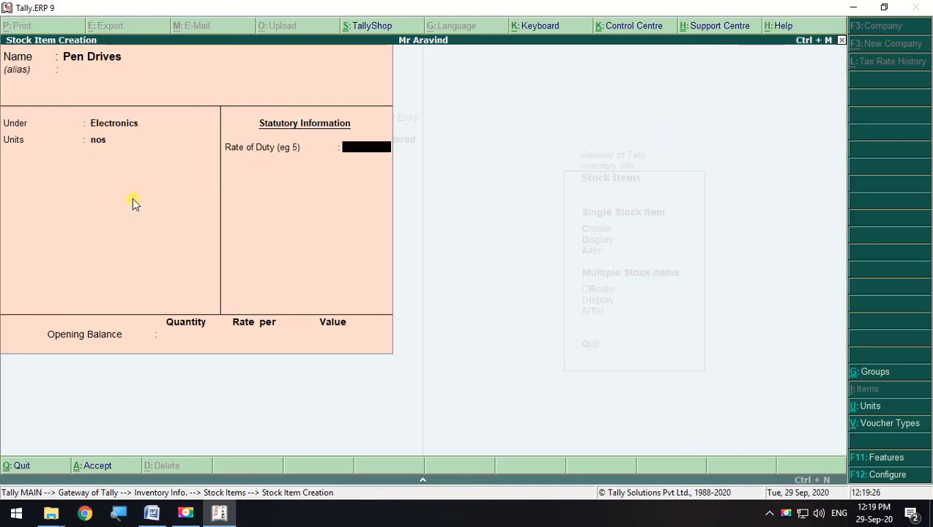
key(BackSpace)
key(Return)
key(Return)
key(Return)
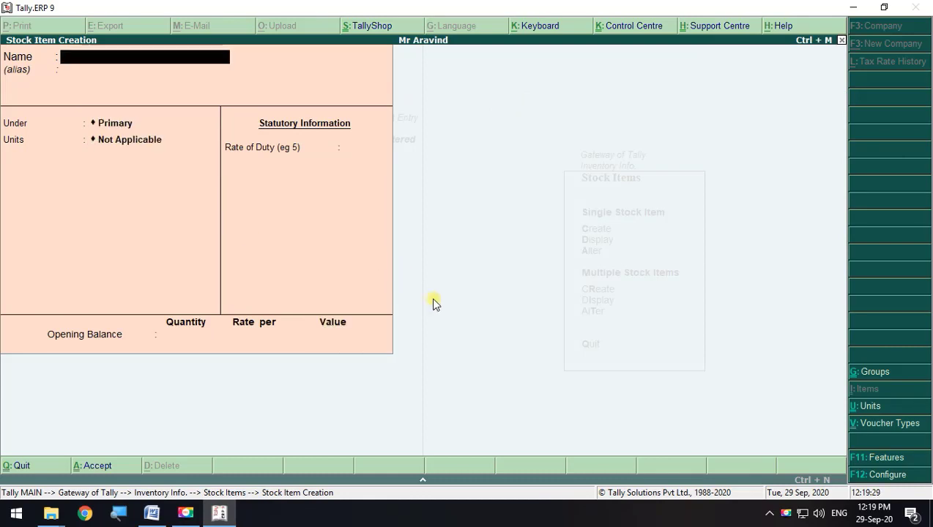
- Fill in another stock item as Heas Phones under the Electronics group with unit nos
text(Heas)
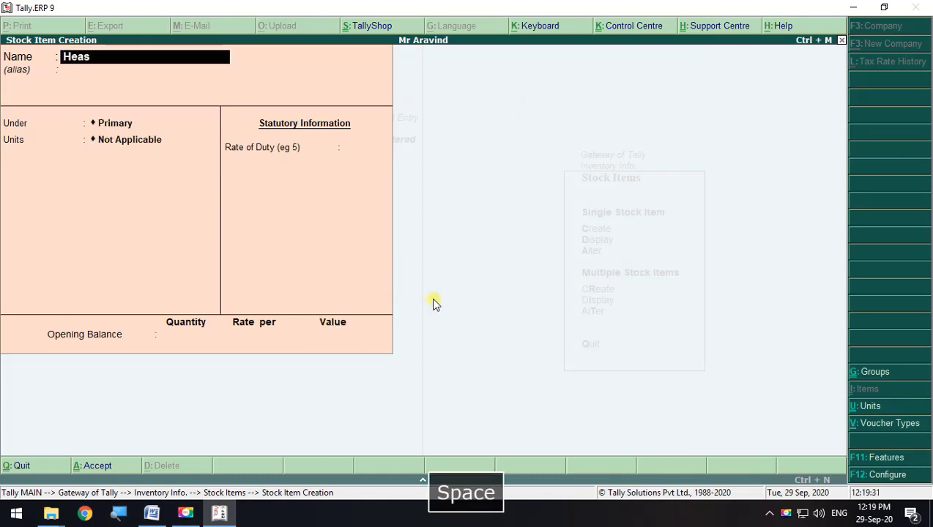
text( Phones)
key(Return)
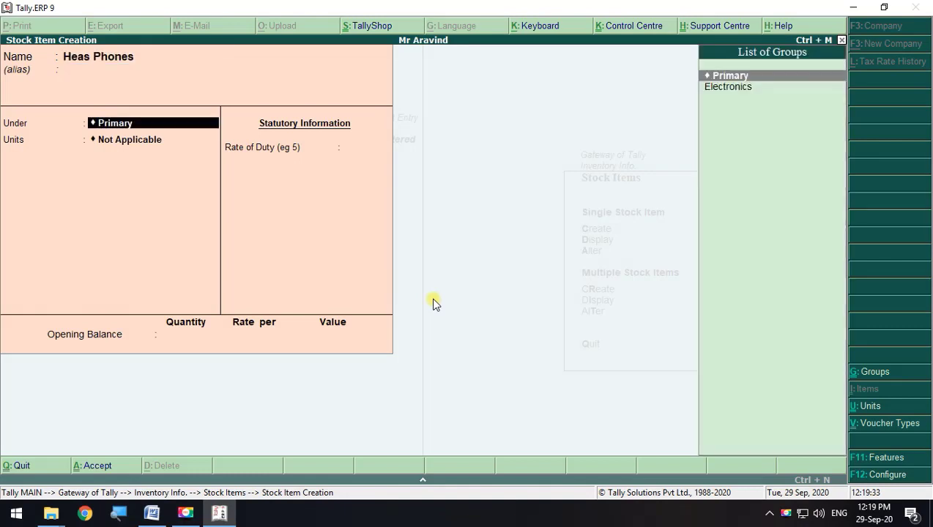
key(Down)
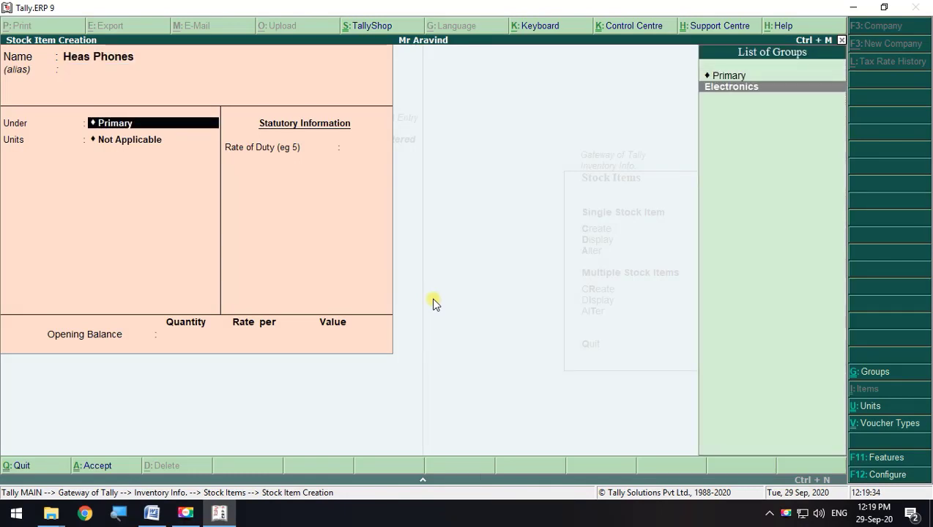
key(Return)
key(Down)
key(Return)
- Correct the misspelled stock item name to Headphones, leaving the alias blank
key(BackSpace)
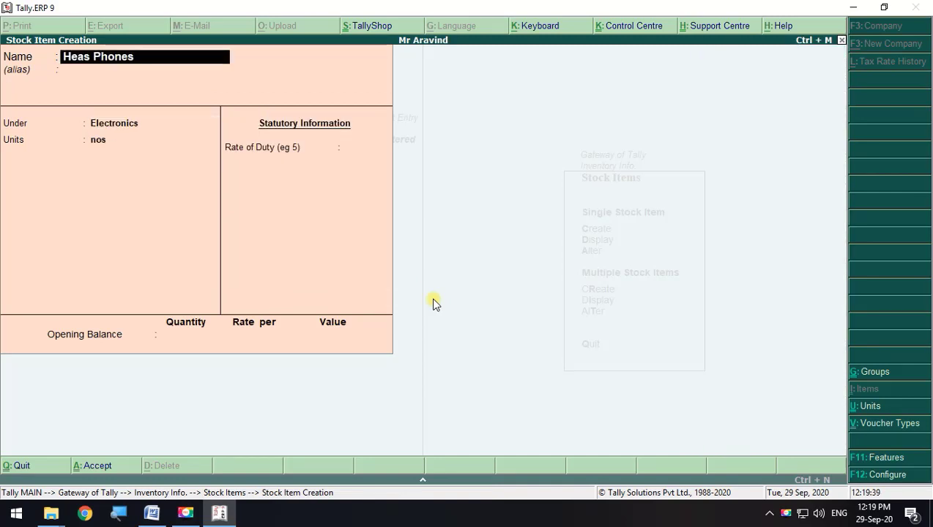
key(Home)
key(Delete)
key(Delete)
key(Delete)
key(Delete)
key(Delete)
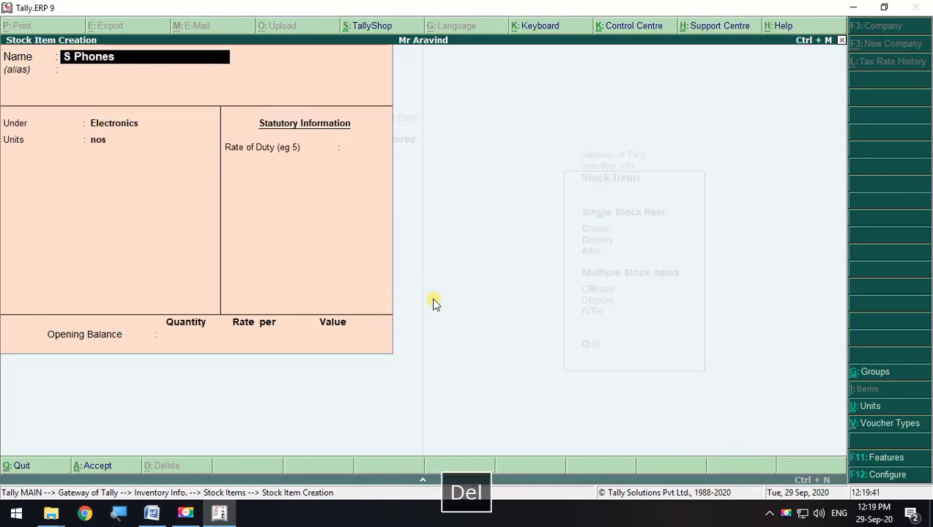
key(Delete)
text(He)
key(Delete)
key(Delete)
text(ad)
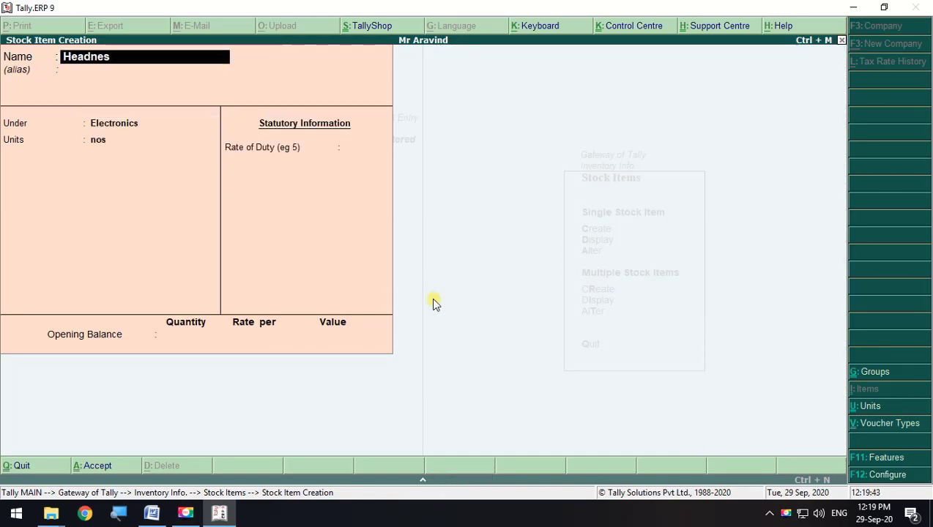
key(Delete)
key(Delete)
text([P)
key(BackSpace)
key(BackSpace)
key(BackSpace)
key(Delete)
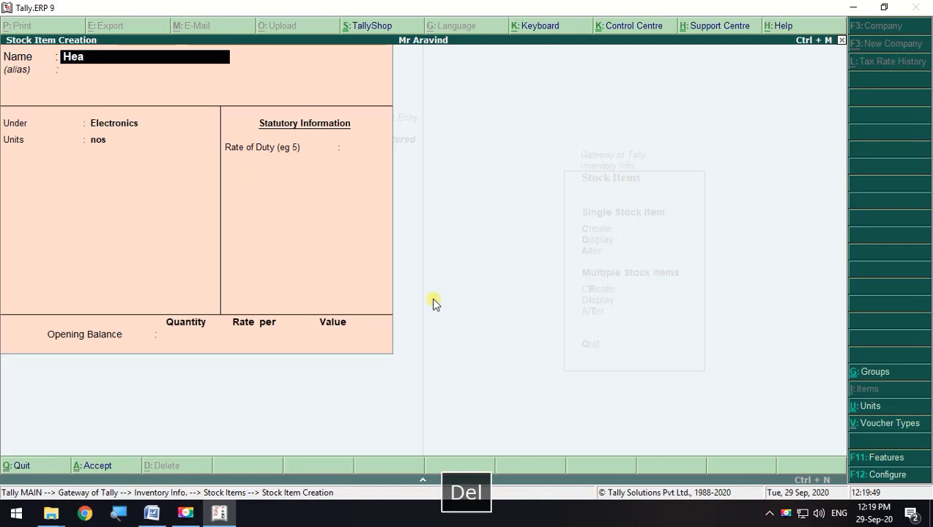
text(dpho)
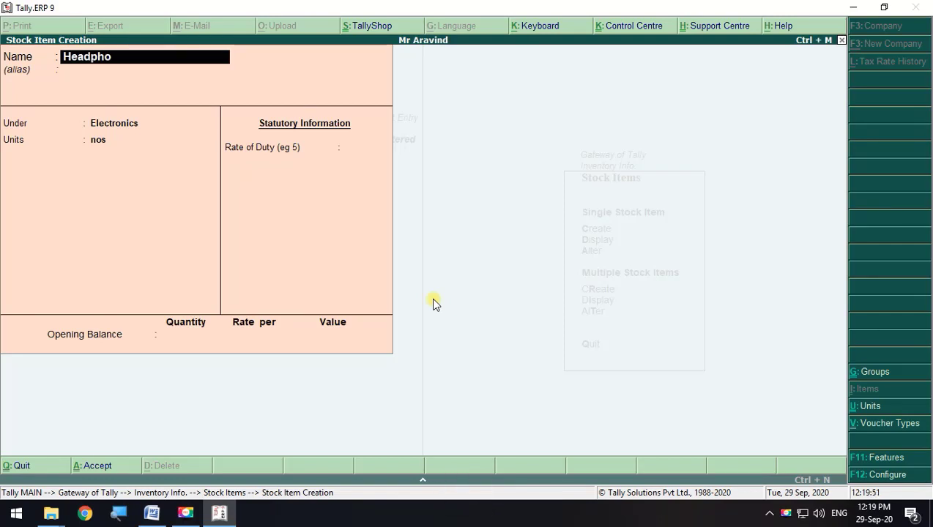
text(nes)
key(Return)
key(Return)
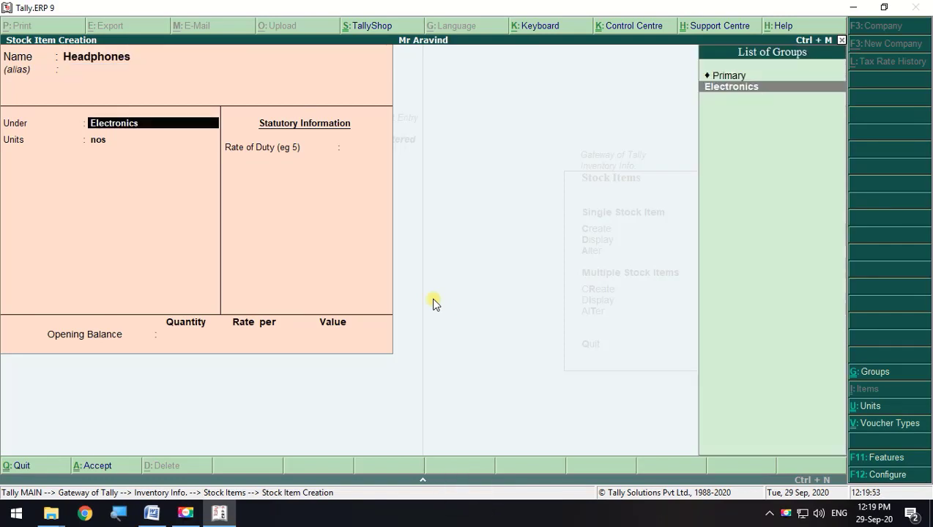
- Save the Headphones item with rate of duty 0 and no opening balance, and return to the Gateway of Tally
key(Return)
key(Return)
key(Return)
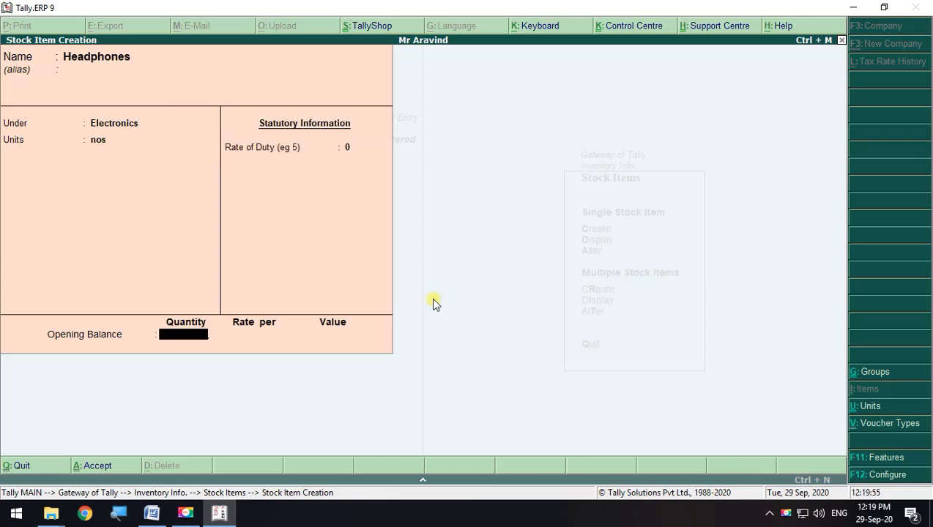
key(Return)
key(Return)
key(Escape)
key(Escape)
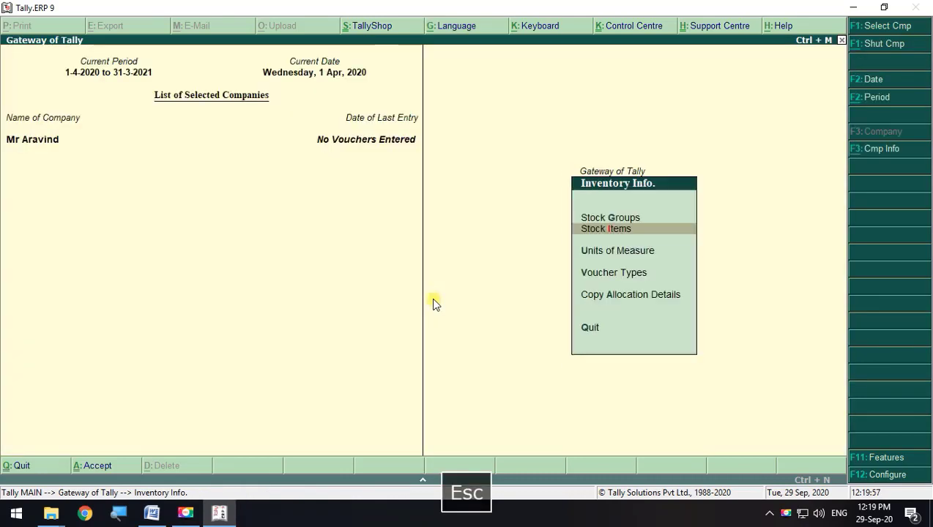
key(Escape)
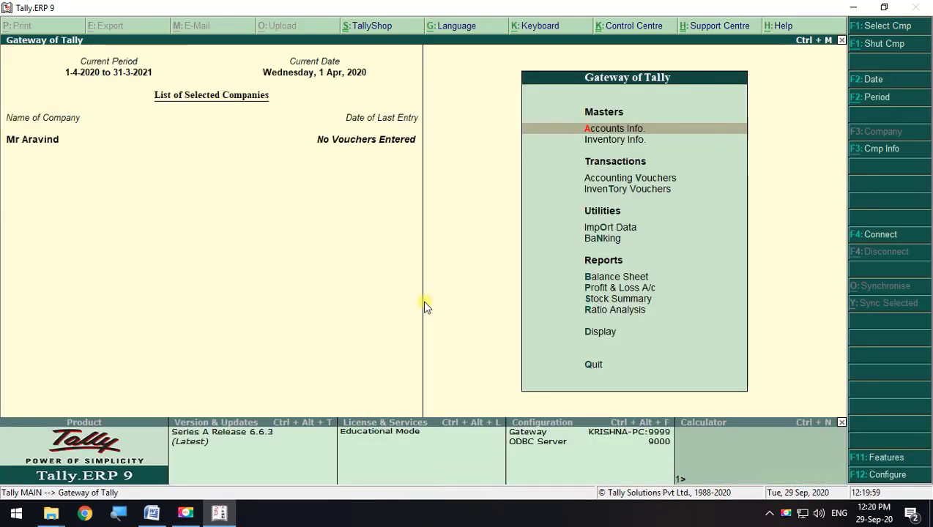
click(632, 190)
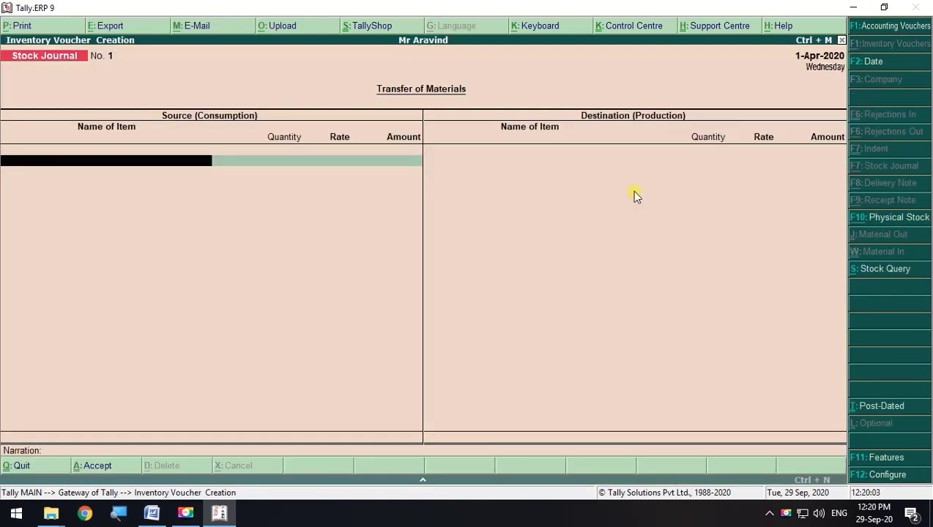
key(Escape)
key(Escape)
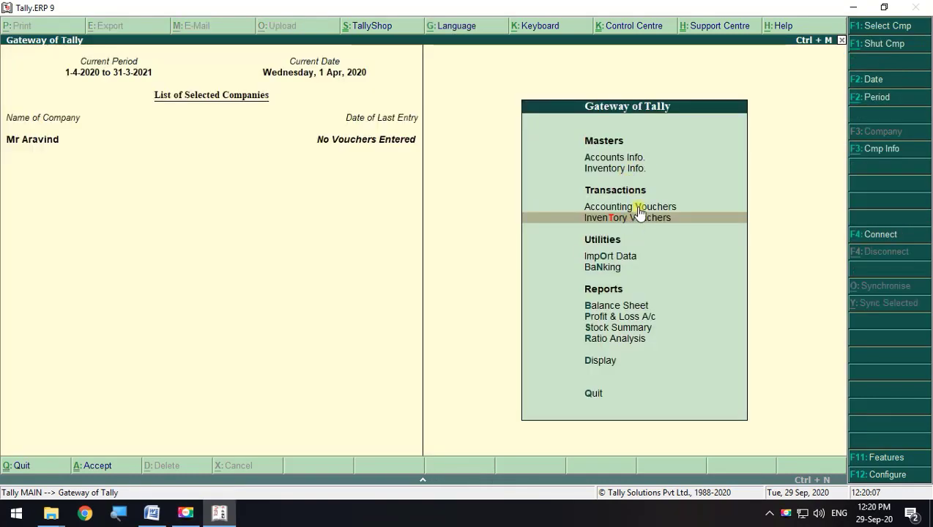
- Check the first transaction in Word and start a receipt voucher in Tally.ERP 9 with account Cash and particulars Capital
click(636, 207)
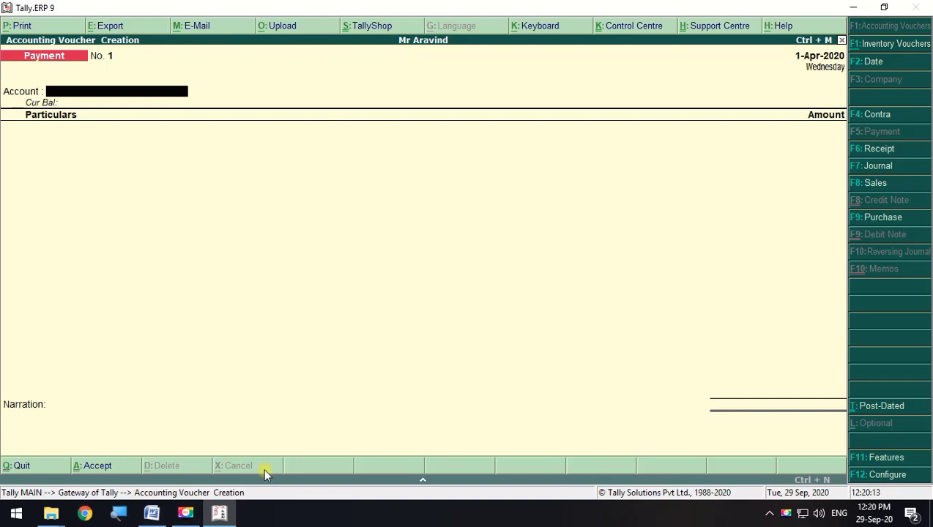
click(152, 512)
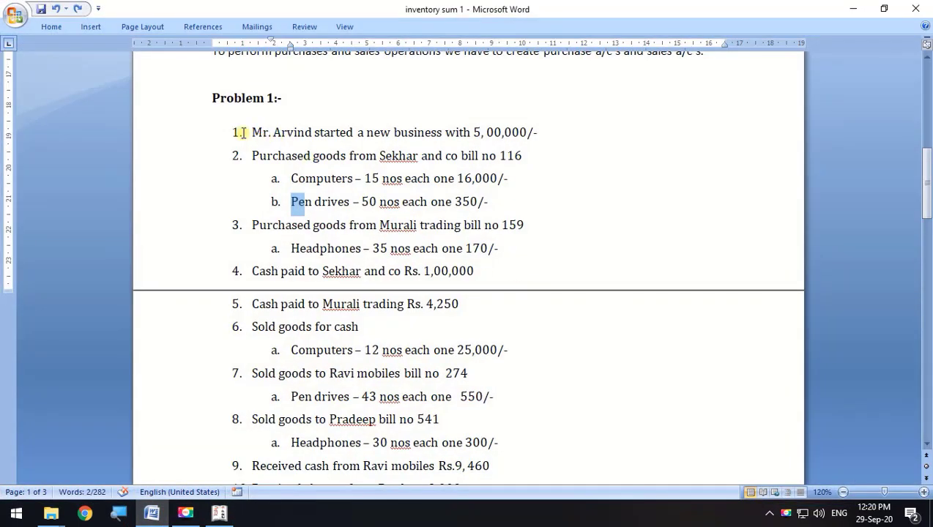
drag(235, 130, 548, 144)
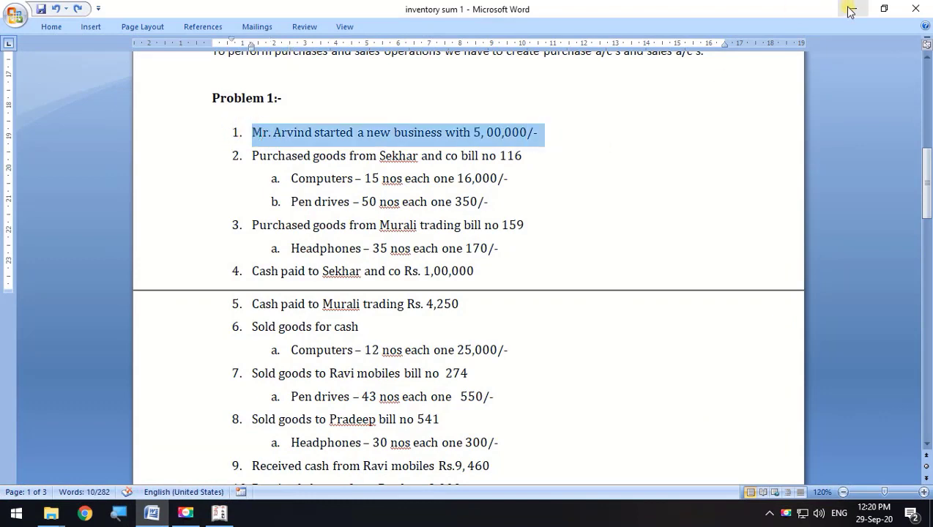
key(alt+Tab)
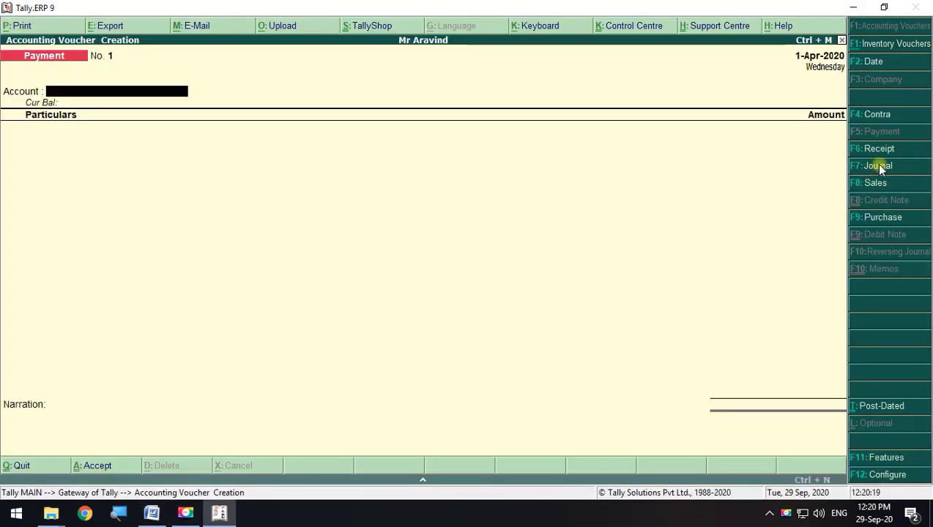
click(873, 150)
key(space)
key(Down)
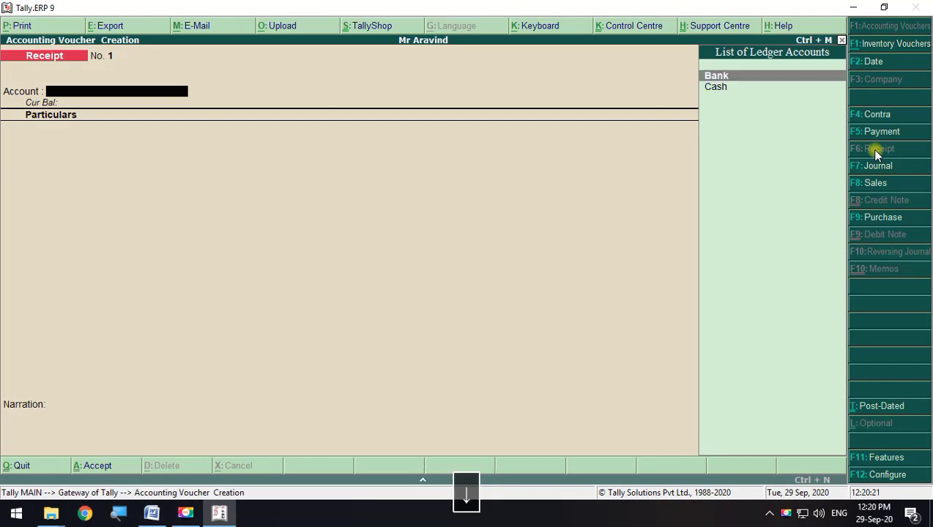
key(Down)
key(Return)
key(Down)
key(Return)
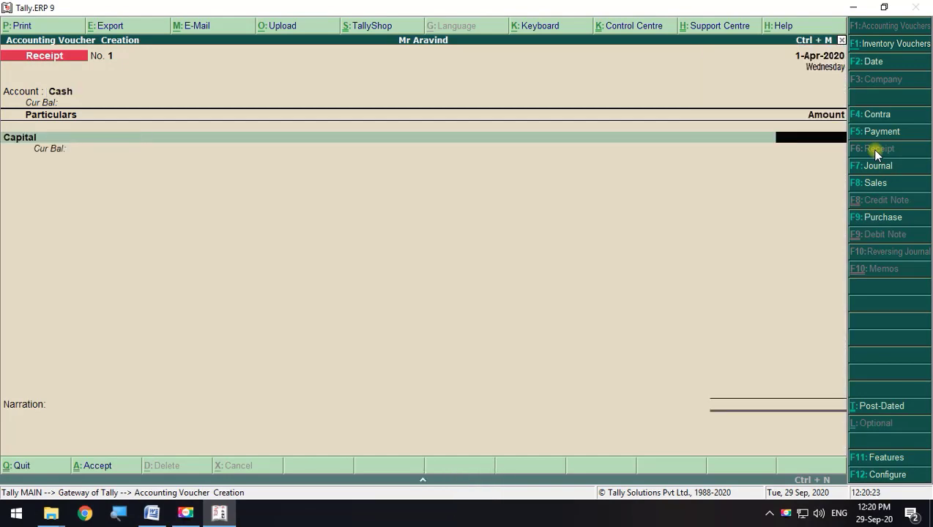
- Enter 5,00,000 as the Capital amount, leave the narration blank and save the receipt voucher
key(alt+Tab)
key(alt+Tab)
text(5,00,0)
text(0000)
key(Return)
key(Return)
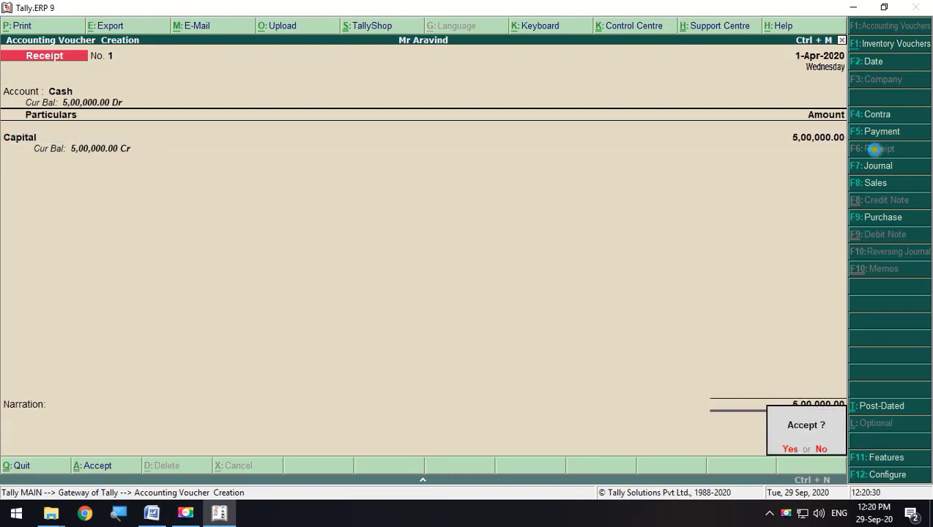
key(Return)
- Check the second transaction in Word and open a purchase voucher in Tally.ERP 9, comparing voucher mode and returning to invoice mode
key(alt+Tab)
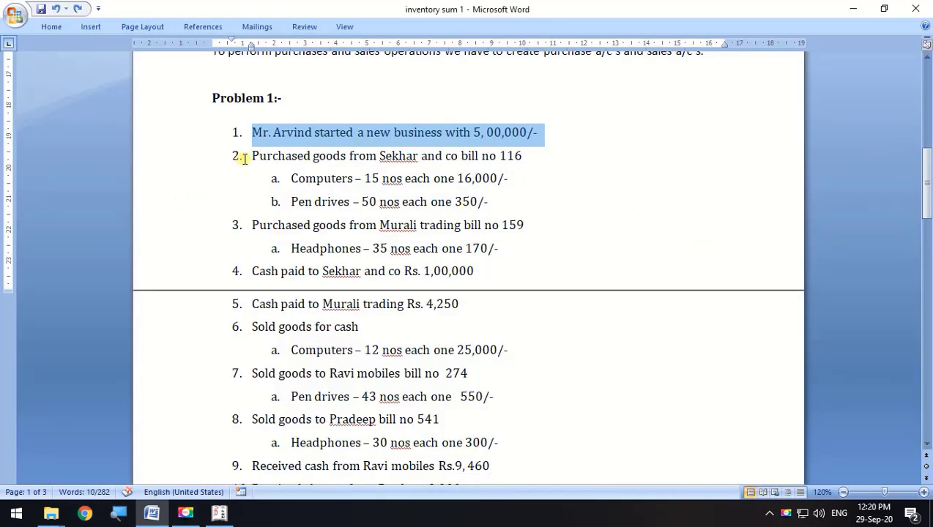
drag(252, 155, 515, 202)
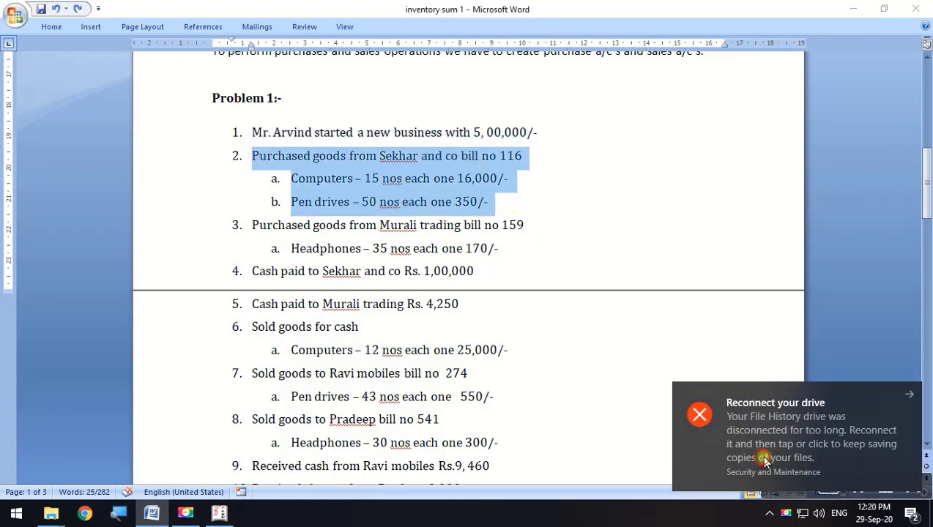
key(alt+Tab)
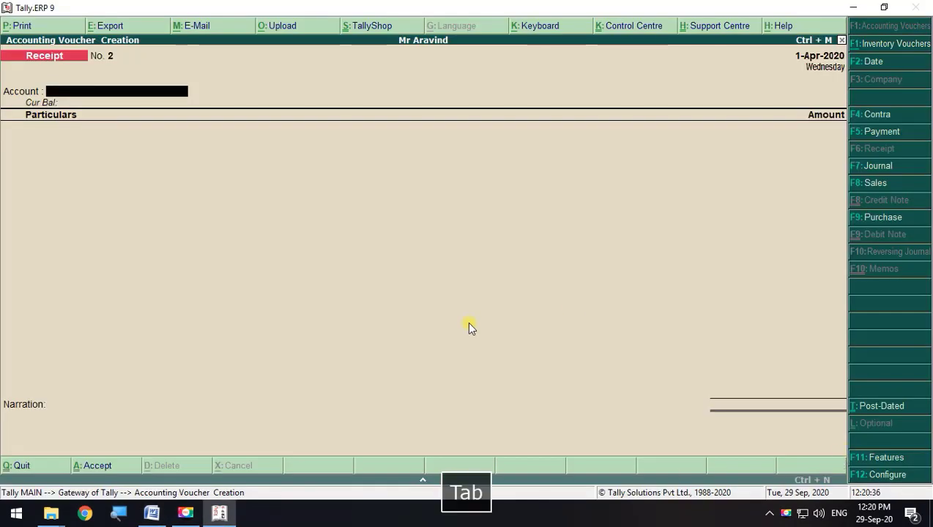
click(877, 219)
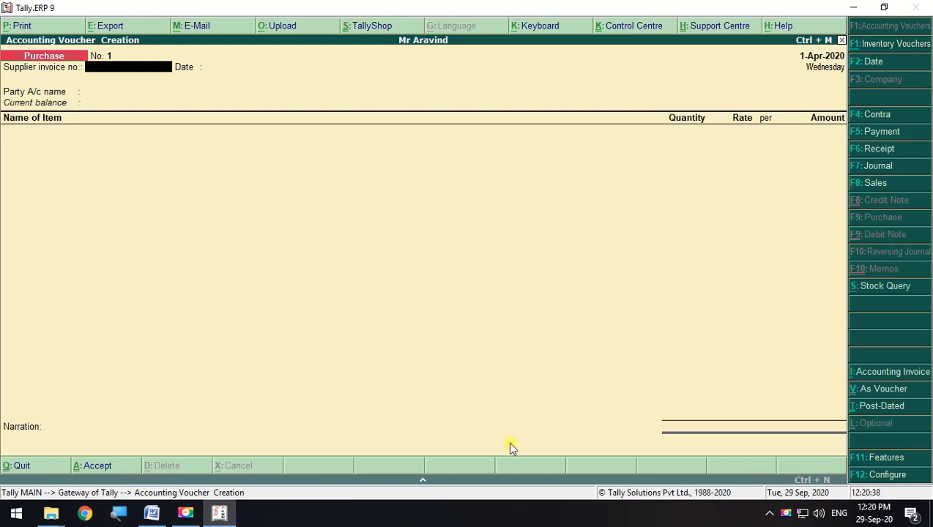
click(865, 392)
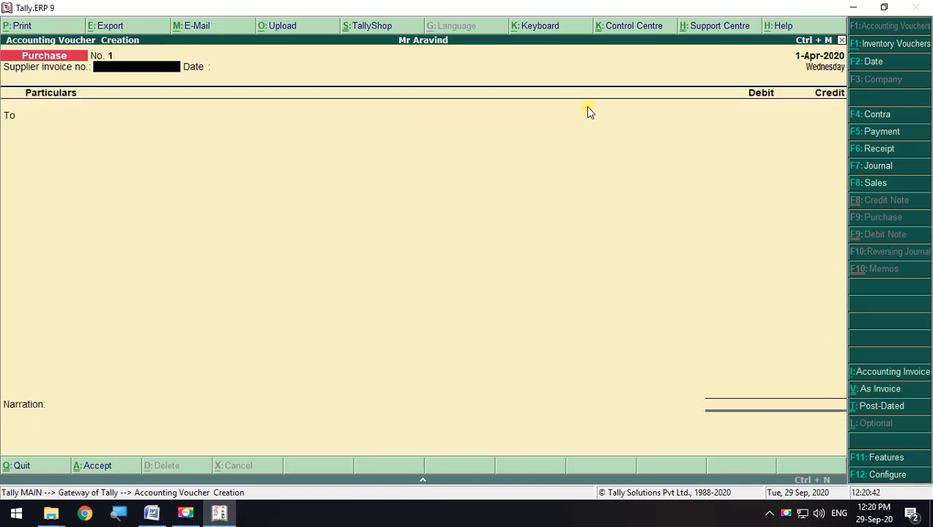
click(863, 390)
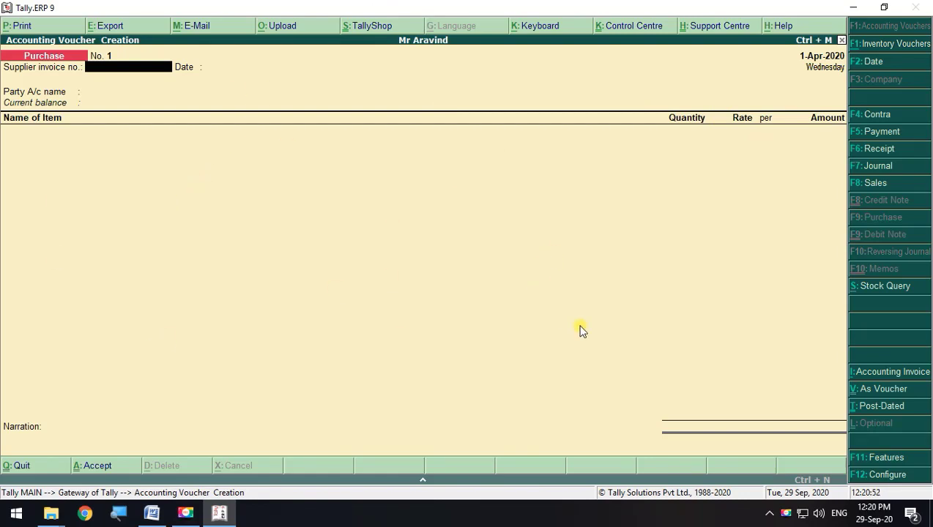
click(889, 475)
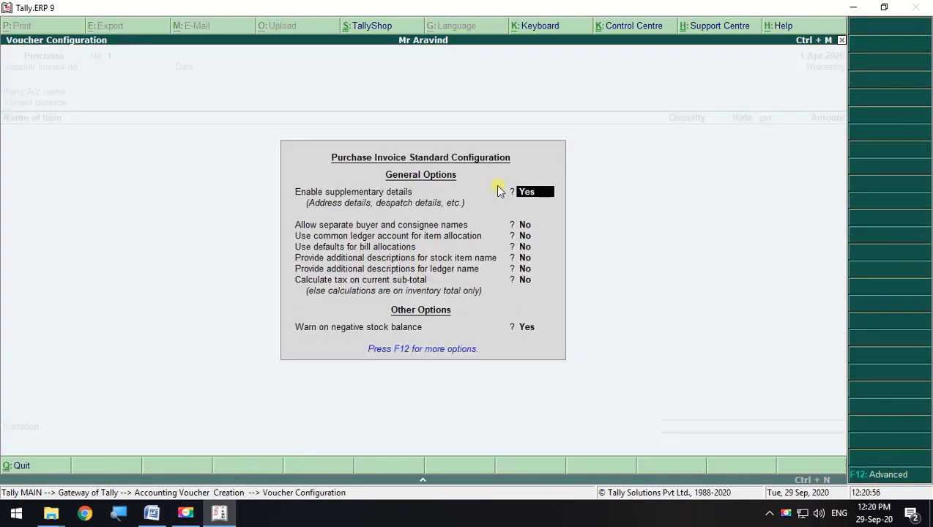
key(Escape)
key(Escape)
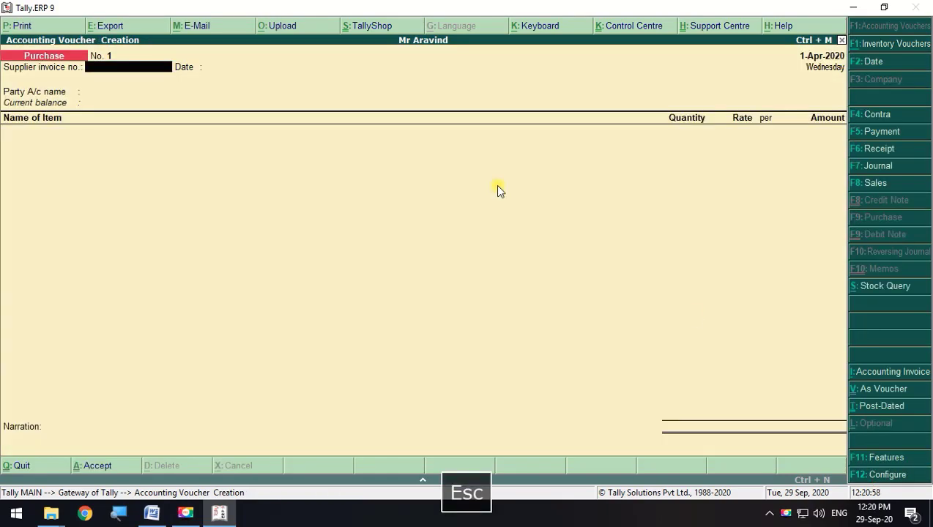
- Review the purchase invoice configuration options and accept them with supplementary details set to Yes
click(889, 474)
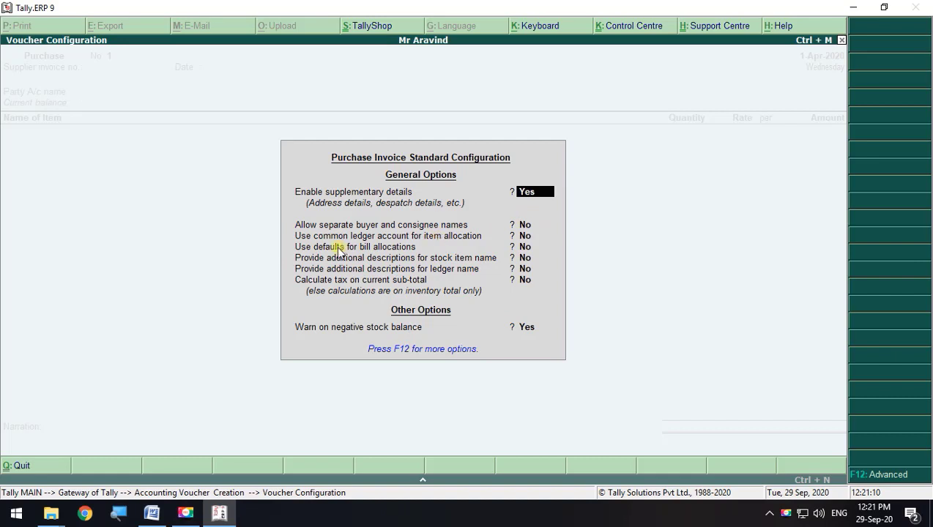
click(524, 246)
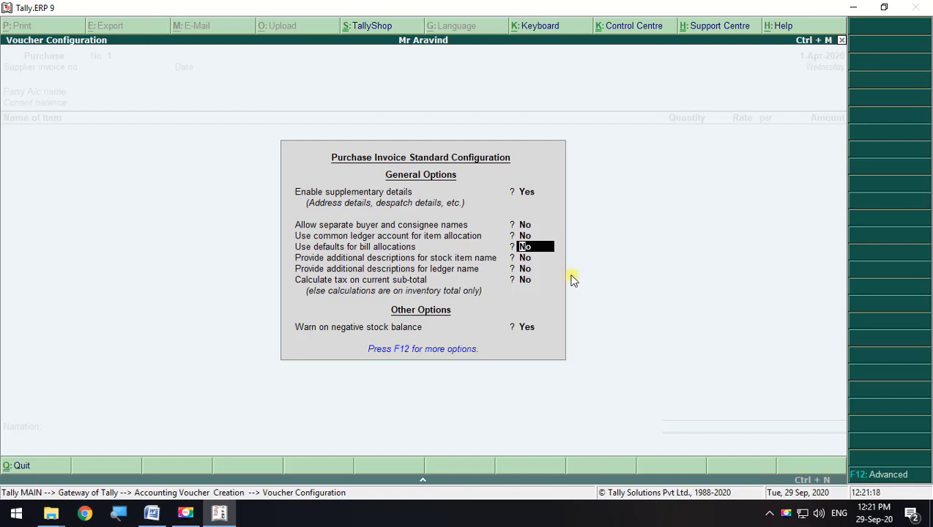
click(527, 236)
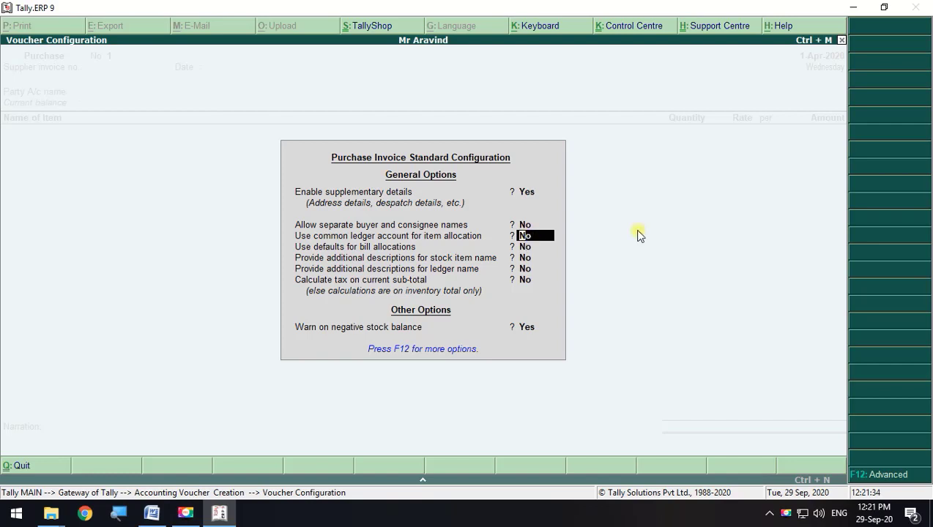
click(525, 247)
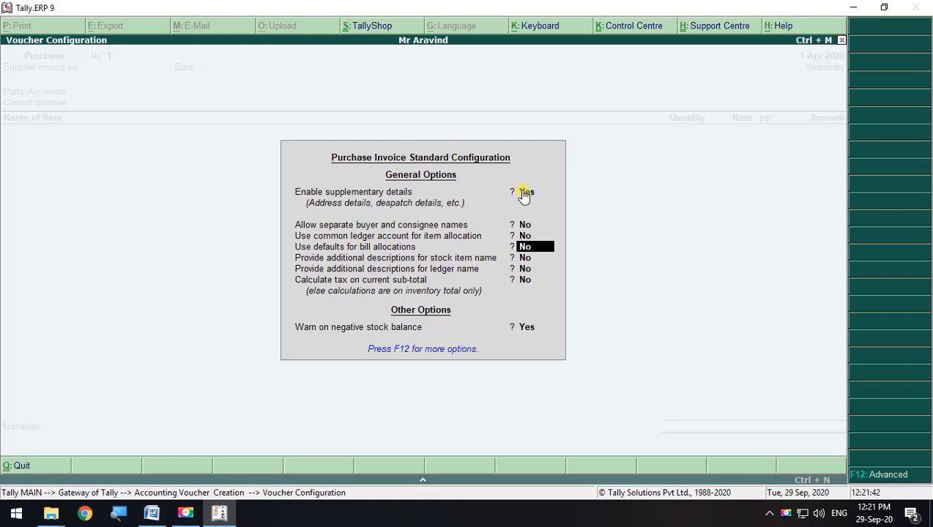
click(532, 198)
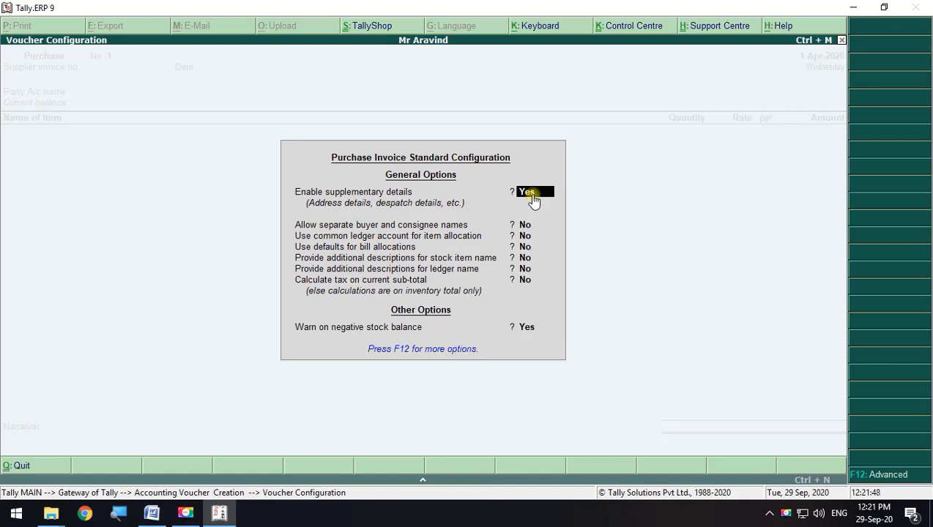
key(Escape)
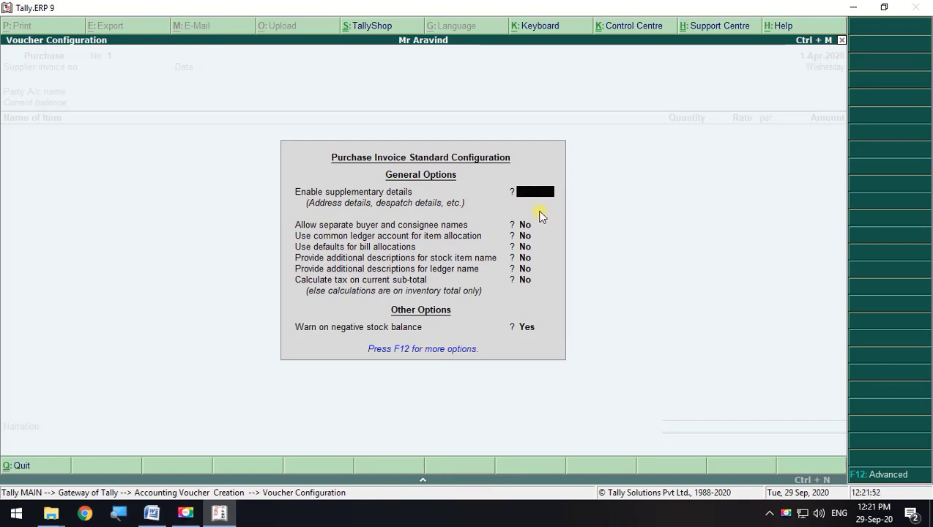
key(y)
key(Return)
key(Return)
key(Return)
key(Return)
key(Return)
key(Return)
key(Return)
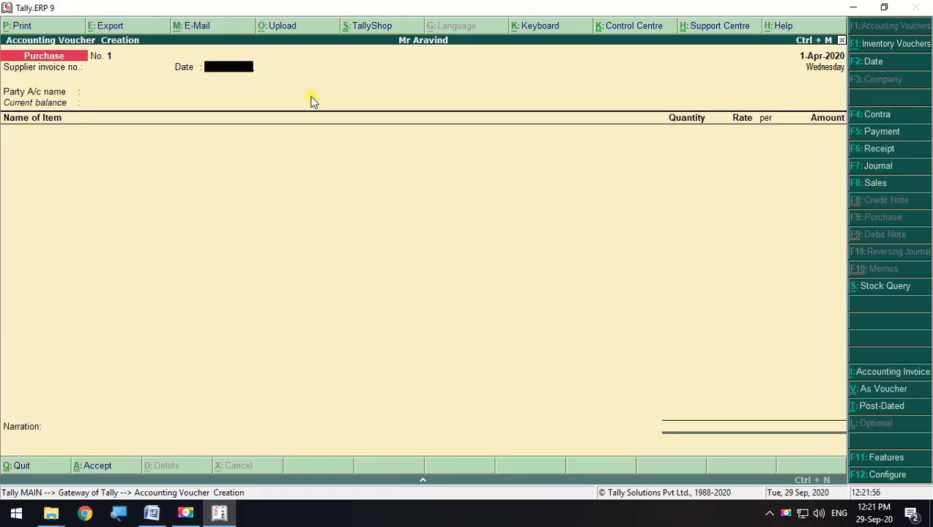
- Check the purchase bill number in Word and leave the voucher's supplier invoice number and date blank
key(Return)
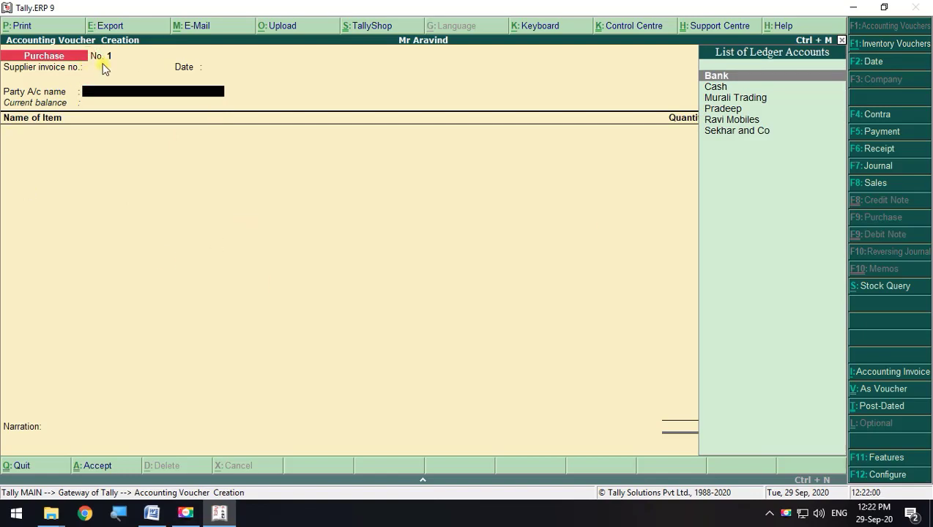
key(BackSpace)
key(BackSpace)
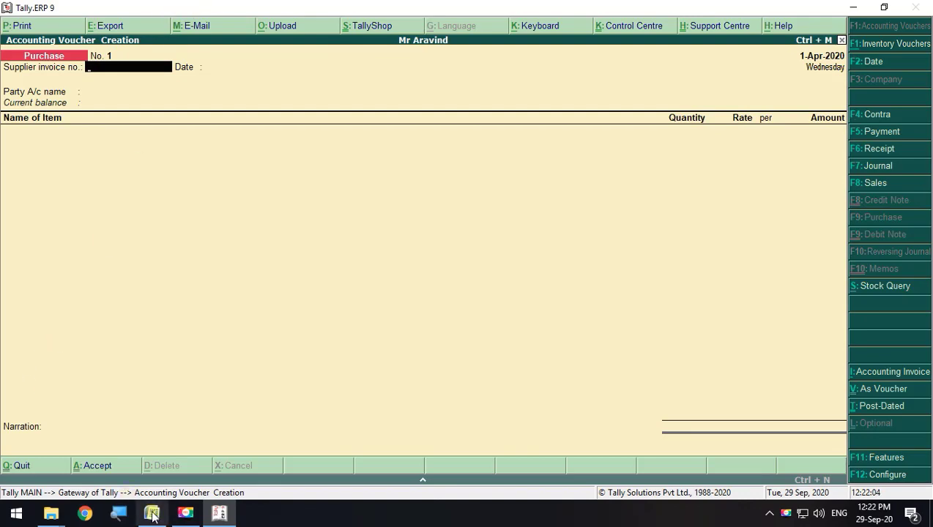
click(152, 514)
click(503, 155)
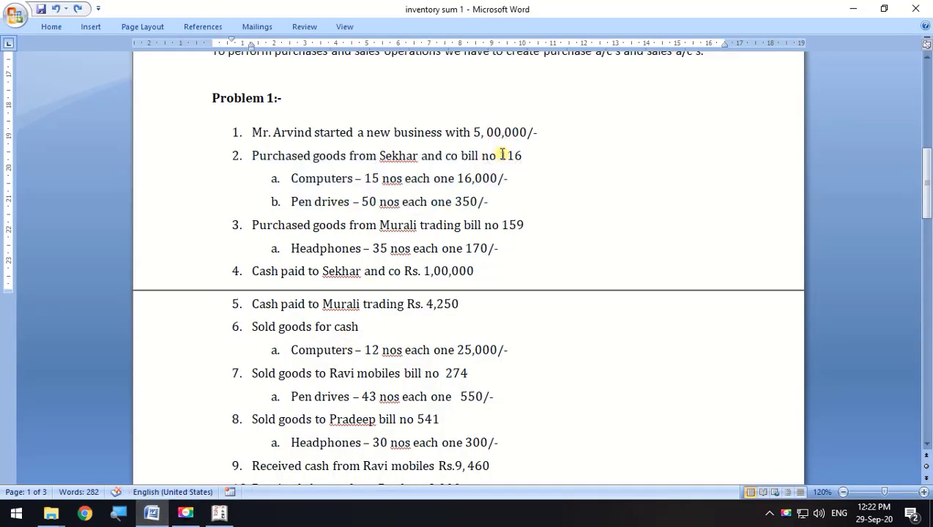
click(853, 9)
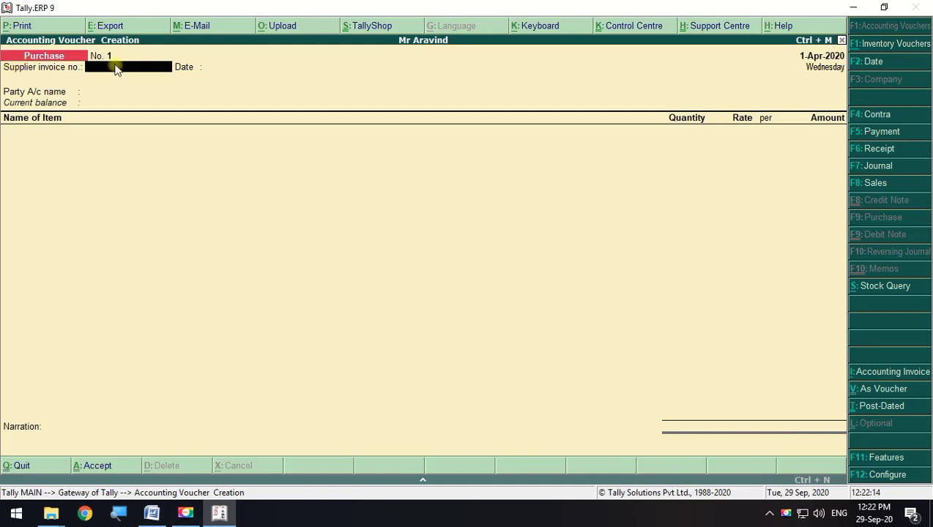
click(216, 68)
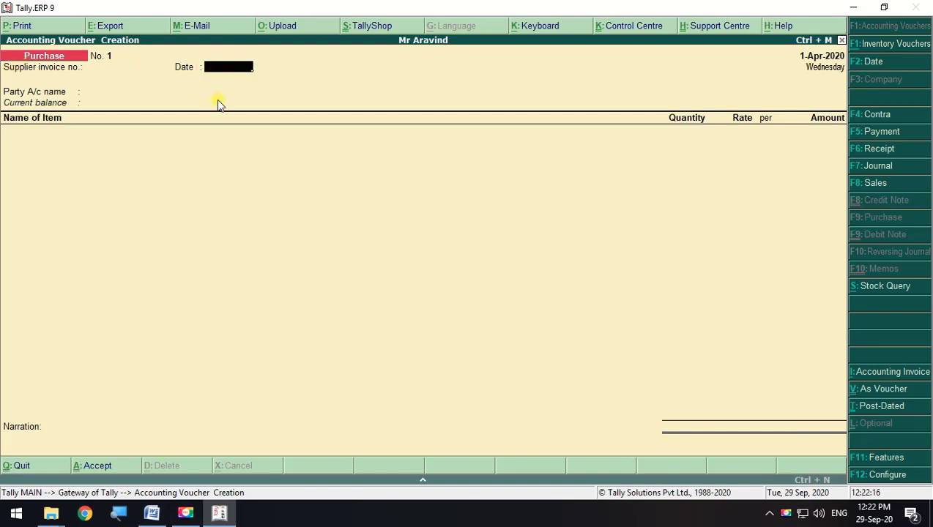
key(Return)
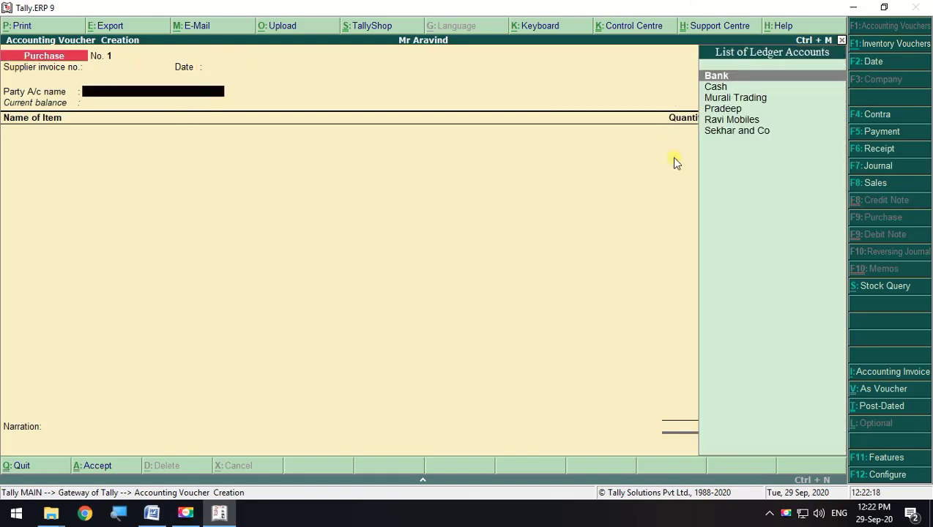
- Check the supplier in Word, set the purchase voucher's party account to Sekhar and Co and back out of the party details
key(alt+Tab)
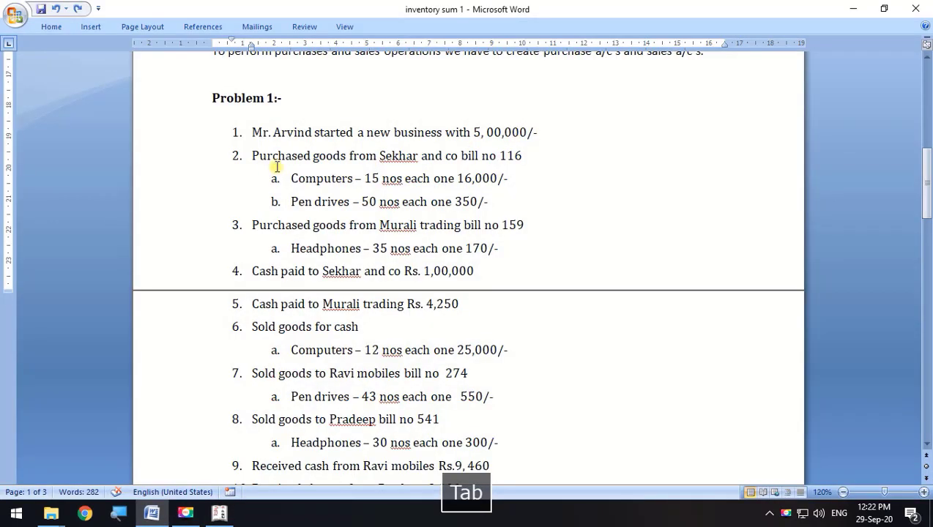
drag(368, 156, 470, 159)
key(alt+Tab)
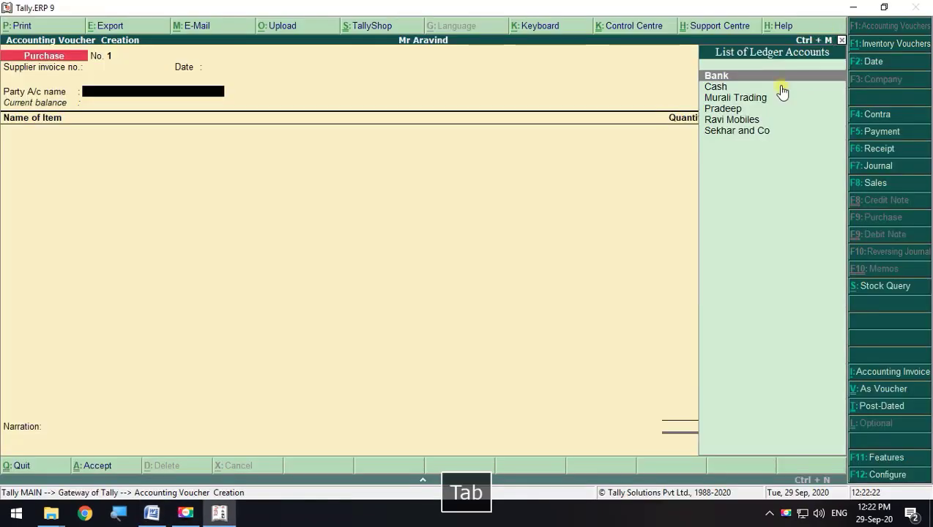
click(718, 138)
key(Return)
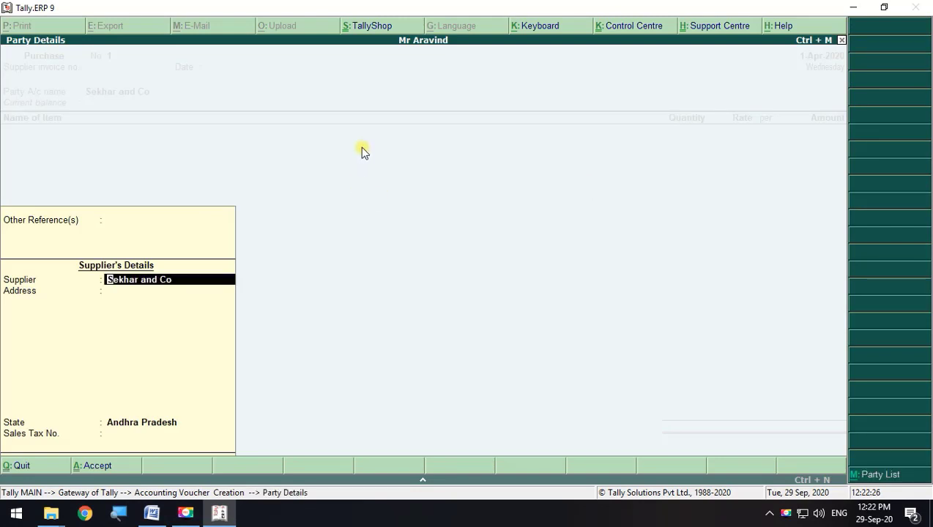
key(Return)
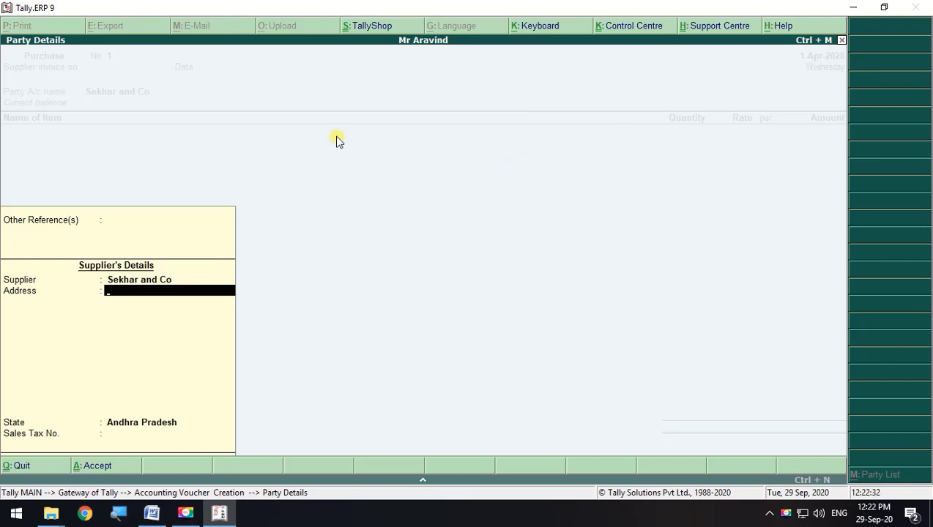
key(Escape)
key(Escape)
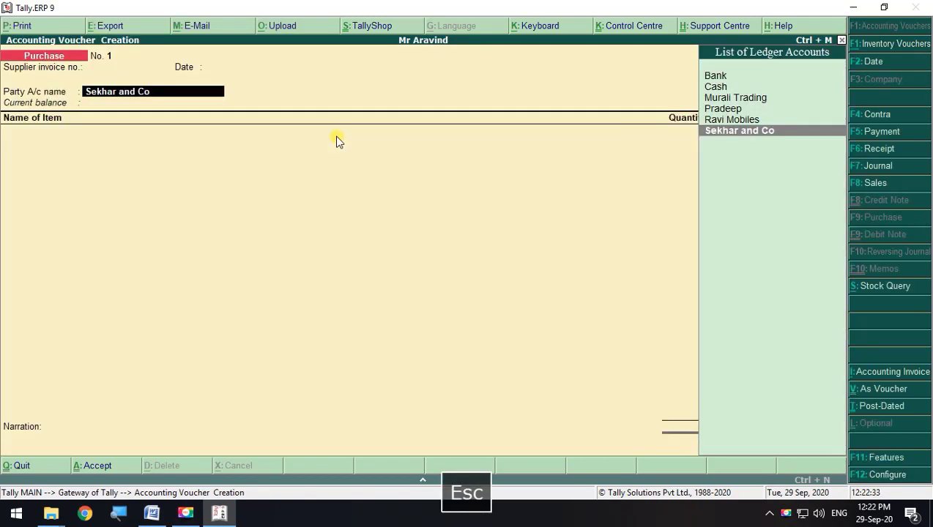
- Turn off supplementary details in the purchase invoice configuration, keep the other options, and confirm Sekhar and Co as the party account
click(889, 475)
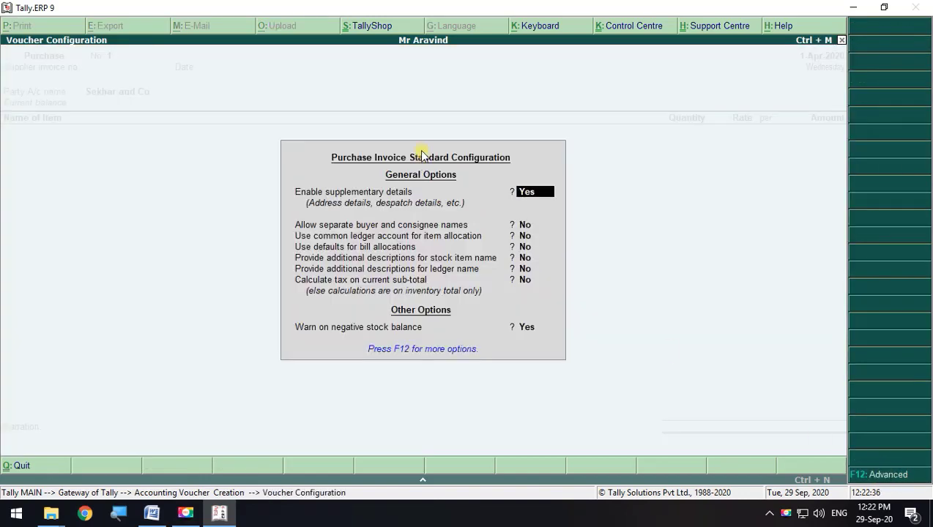
text(N)
key(Return)
key(Return)
key(Return)
key(Return)
key(Return)
key(Return)
key(Return)
key(Return)
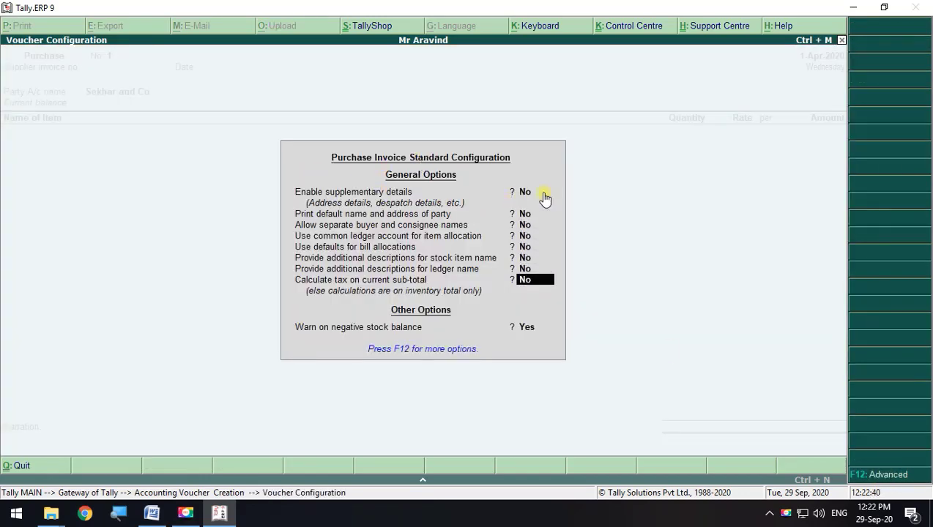
key(Return)
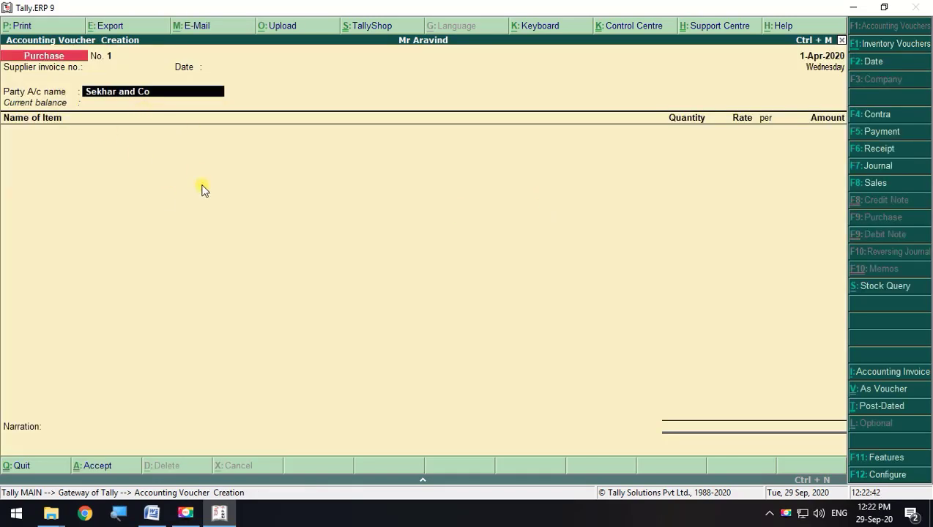
key(Return)
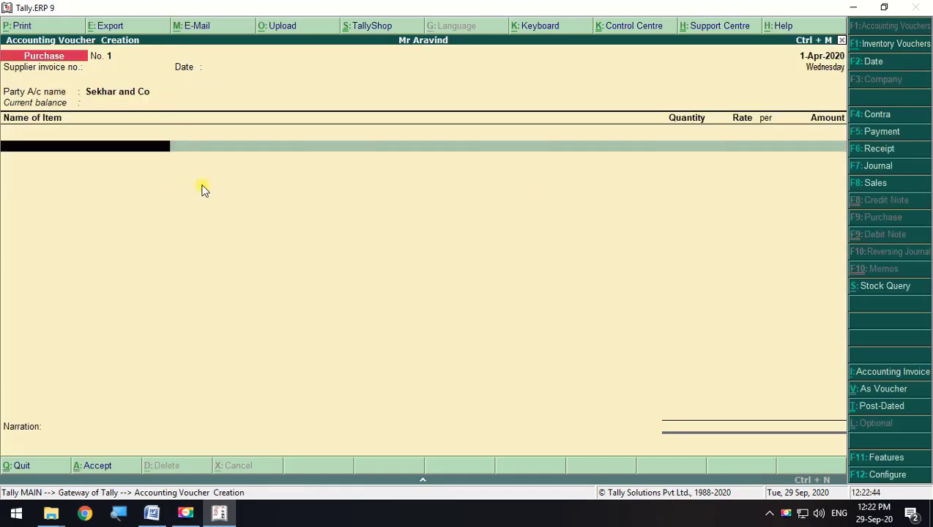
- Return to the party account, re-enable supplementary details in the purchase invoice configuration, and reopen the party details for Sekhar and Co
click(113, 93)
key(F12)
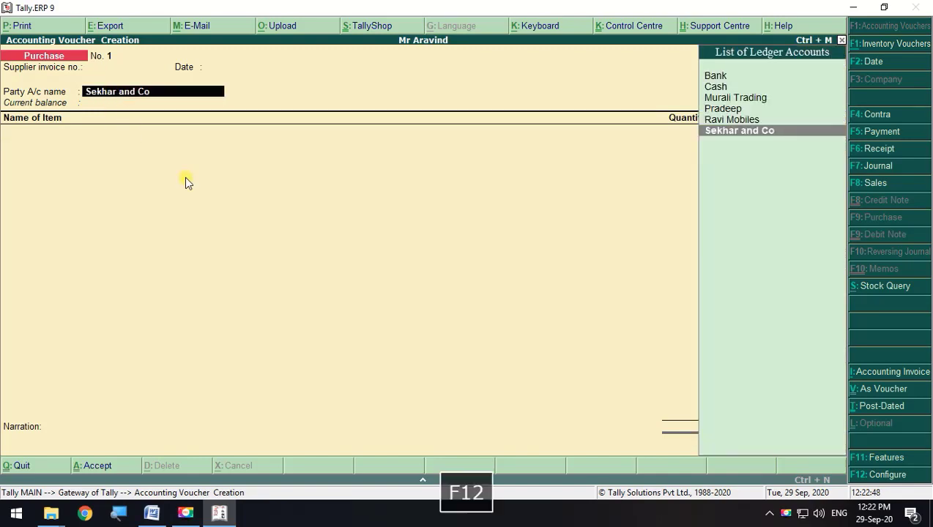
key(y)
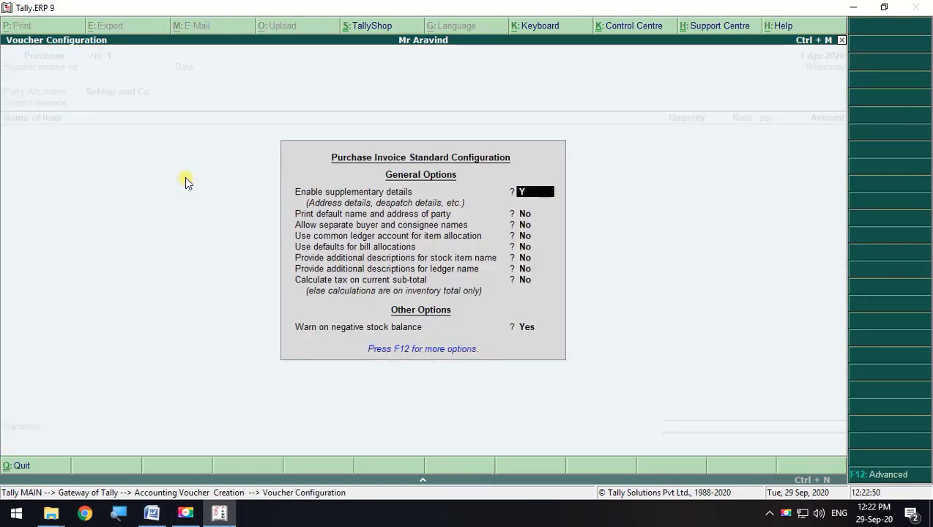
key(Return)
key(Return)
key(Return)
key(Return)
key(Return)
key(Return)
key(Return)
key(Return)
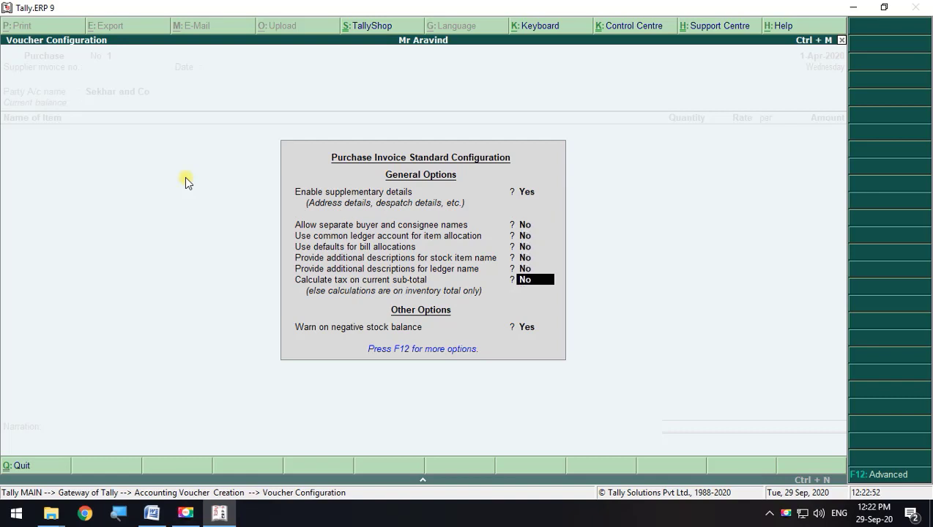
key(Return)
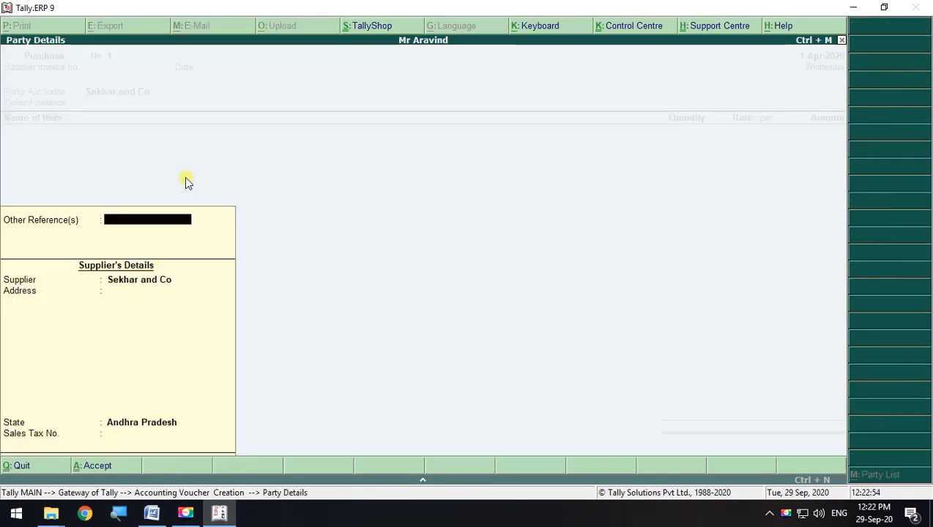
- Accept the party details for Sekhar and Co with the other references left blank and proceed to the voucher's first item line
key(Return)
key(Return)
key(Return)
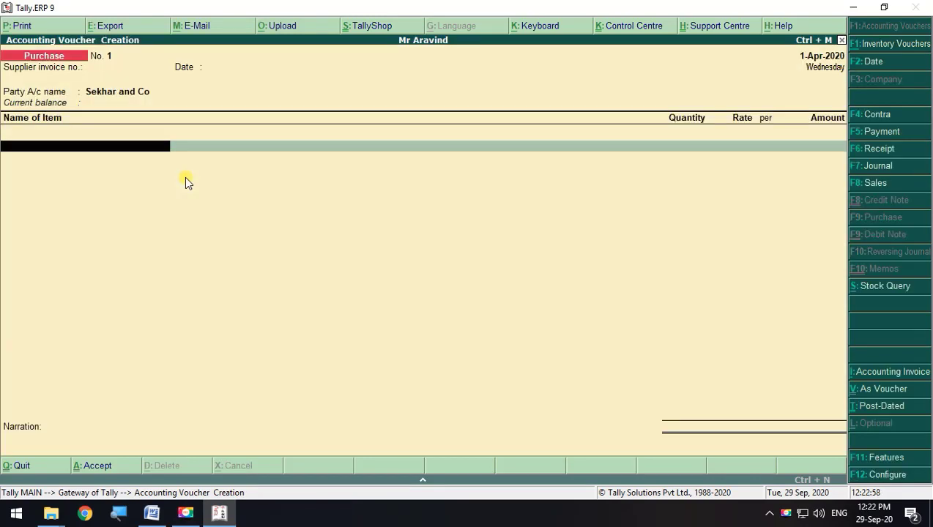
- Check the Computers purchase line in the Word problem sheet, return to Tally and add Computers as the voucher's first stock item
key(space)
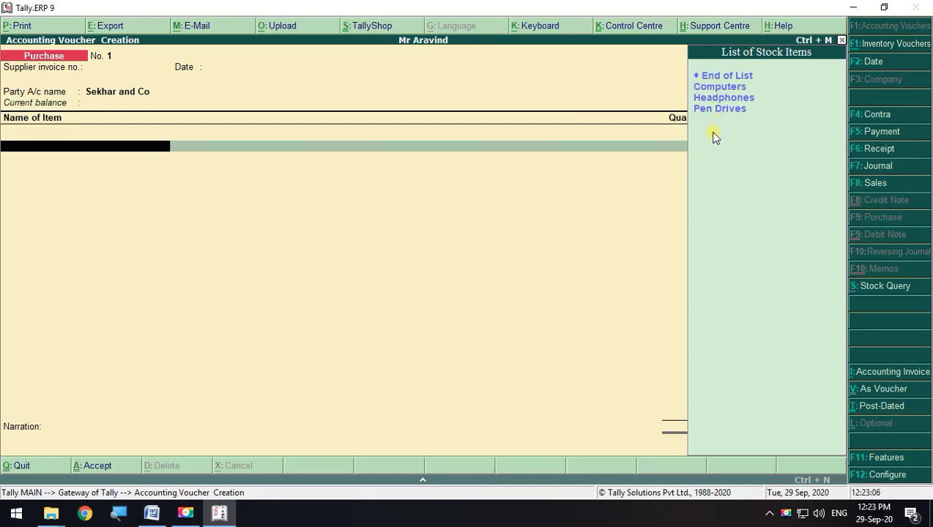
key(alt+Tab)
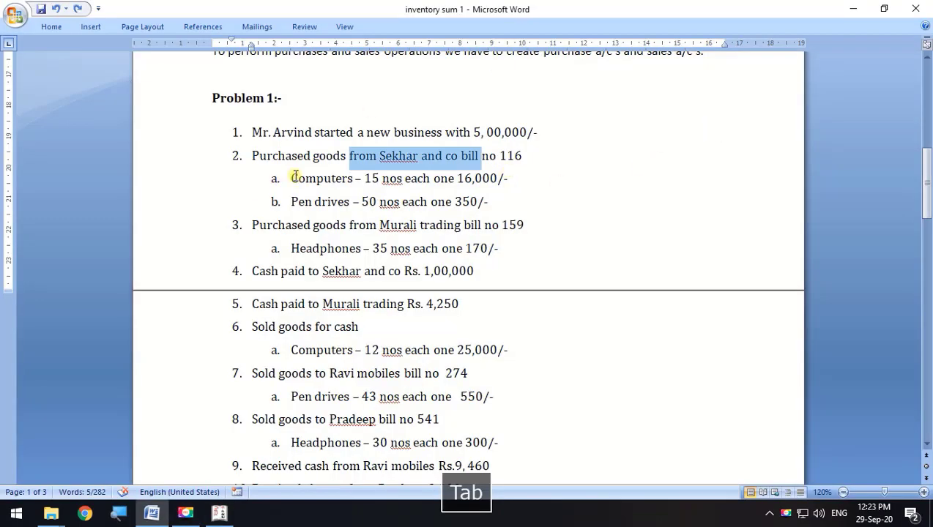
drag(291, 178, 535, 185)
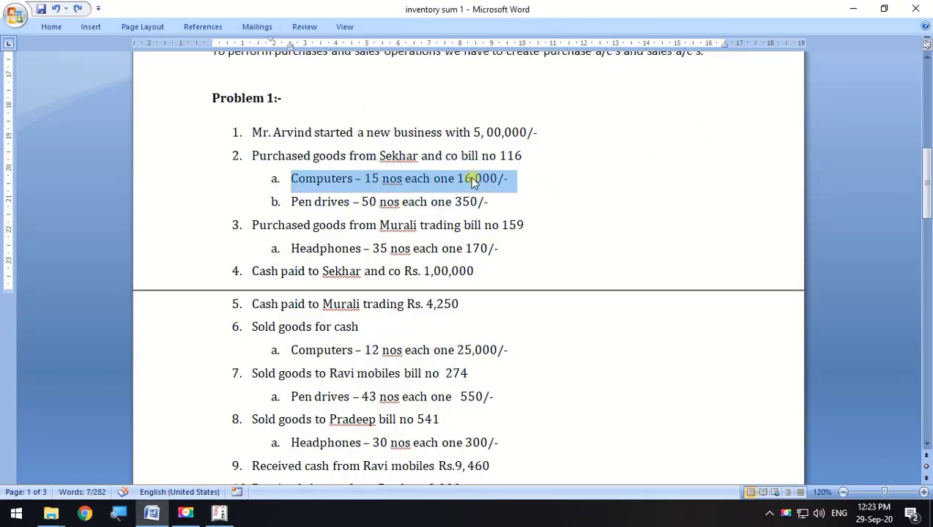
click(391, 186)
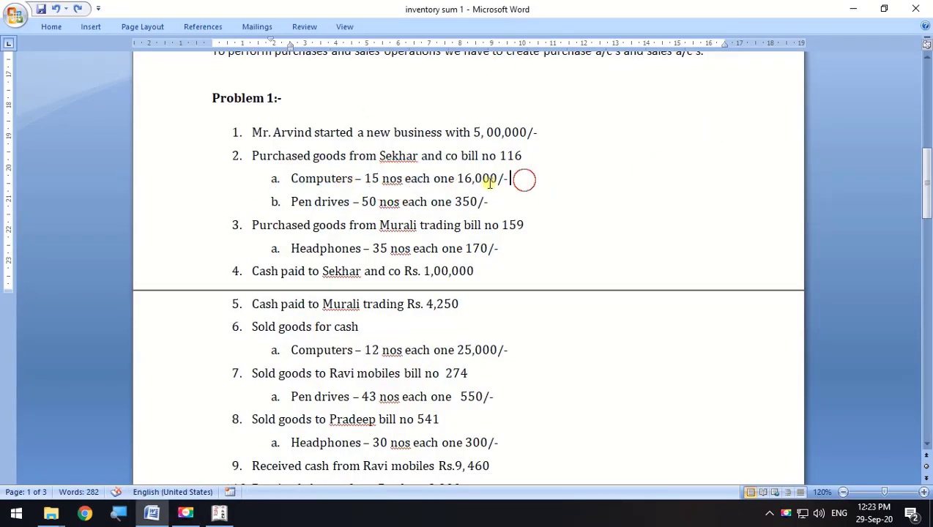
drag(525, 180, 294, 179)
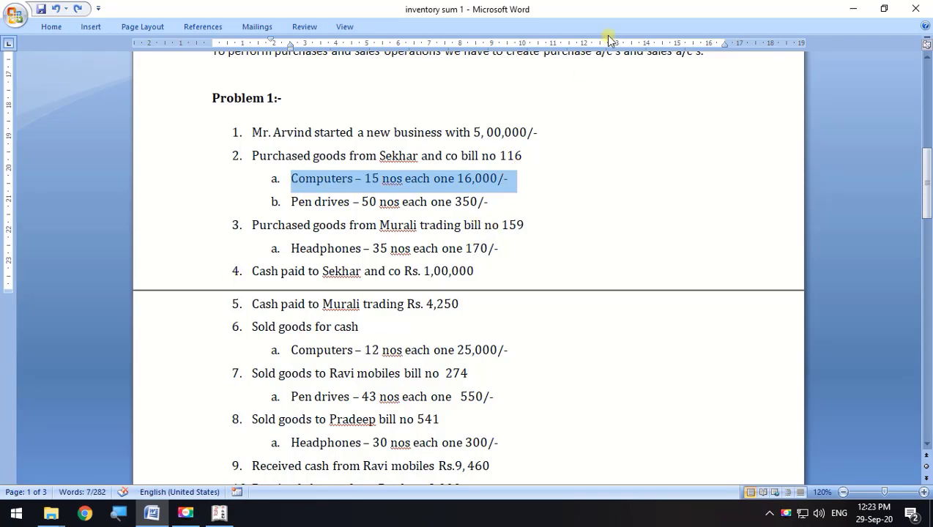
click(853, 9)
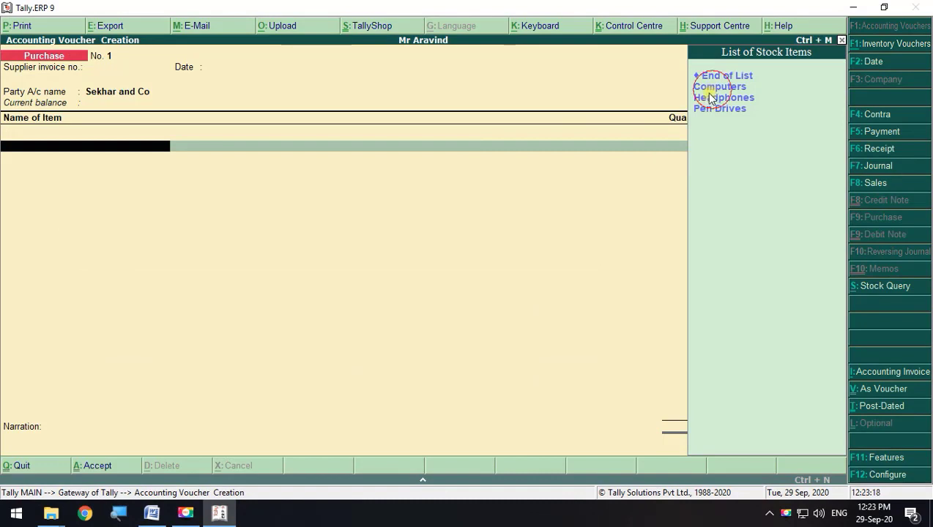
click(714, 87)
key(Return)
- Set the Computers quantity to 15 nos and the rate to 16,000 per nos
text(15)
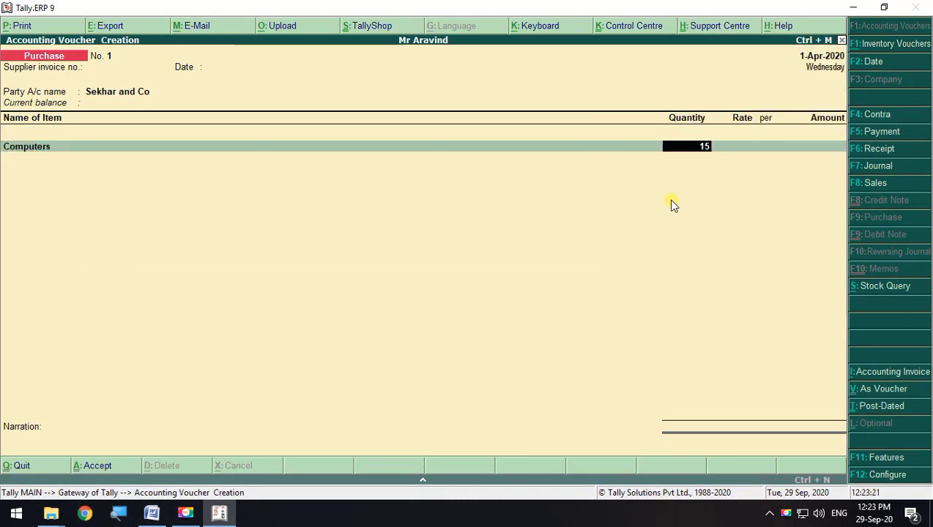
key(Return)
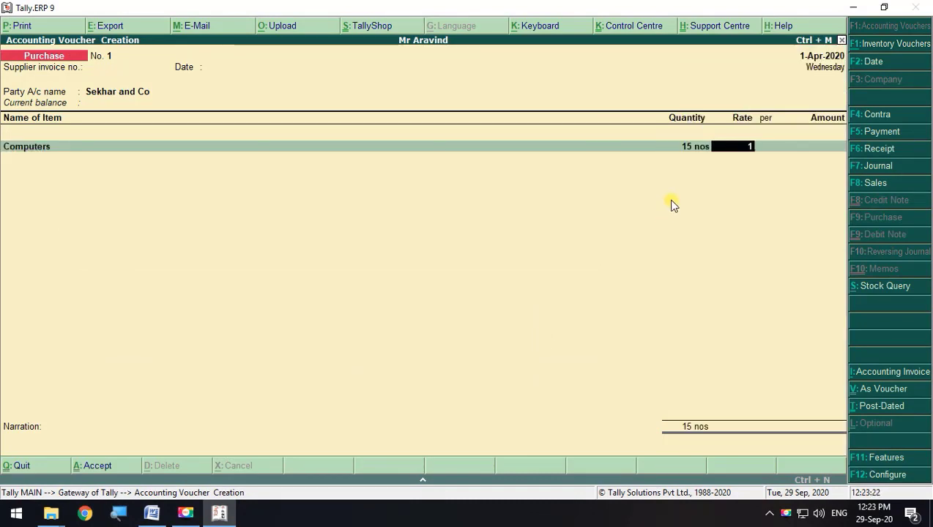
text(16,000)
key(Return)
key(Return)
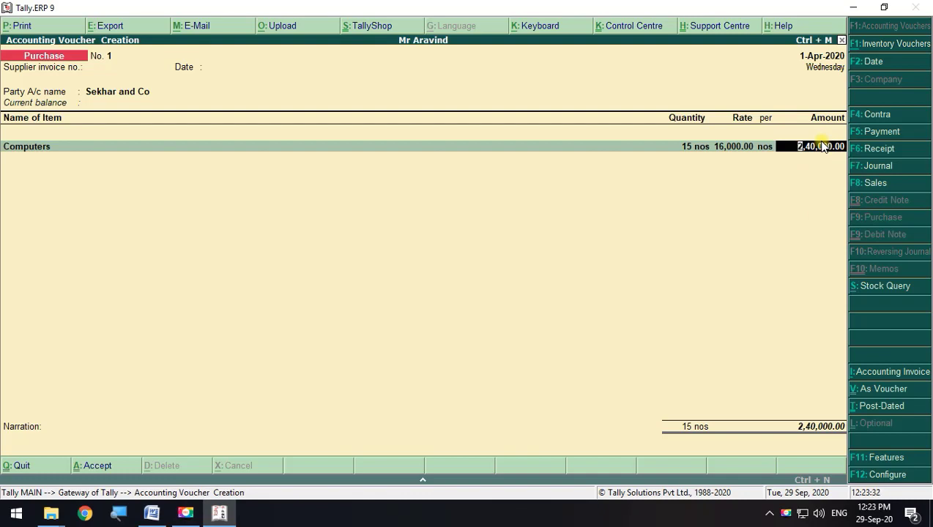
- Accept the Computers amount and allocate it to the Purchase ledger
key(Return)
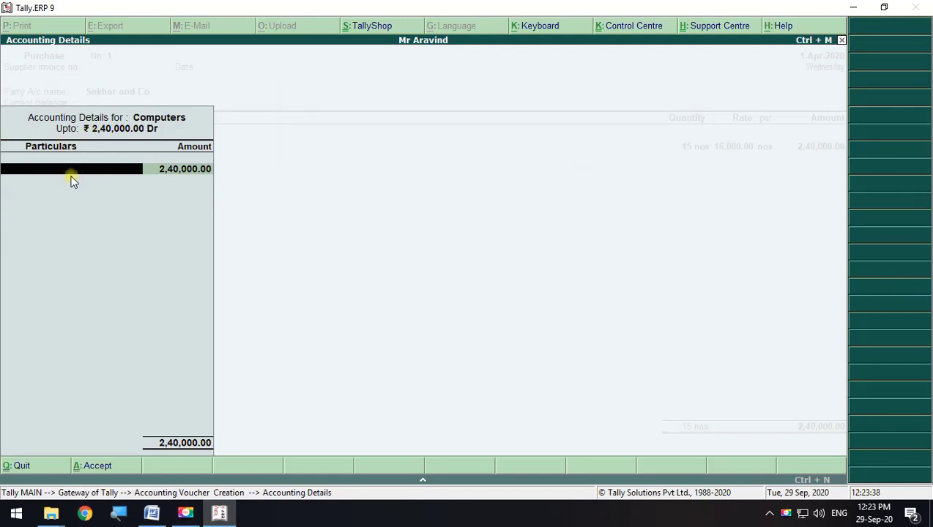
key(space)
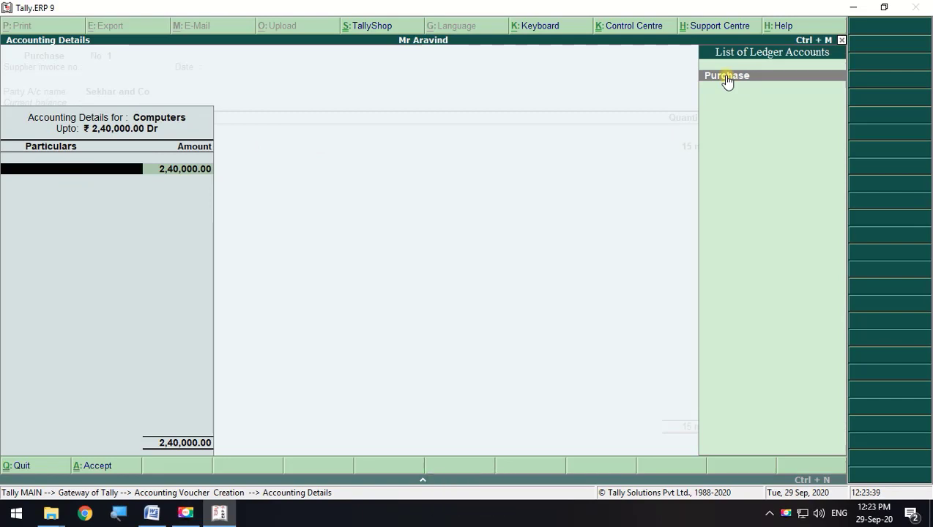
click(727, 78)
key(Return)
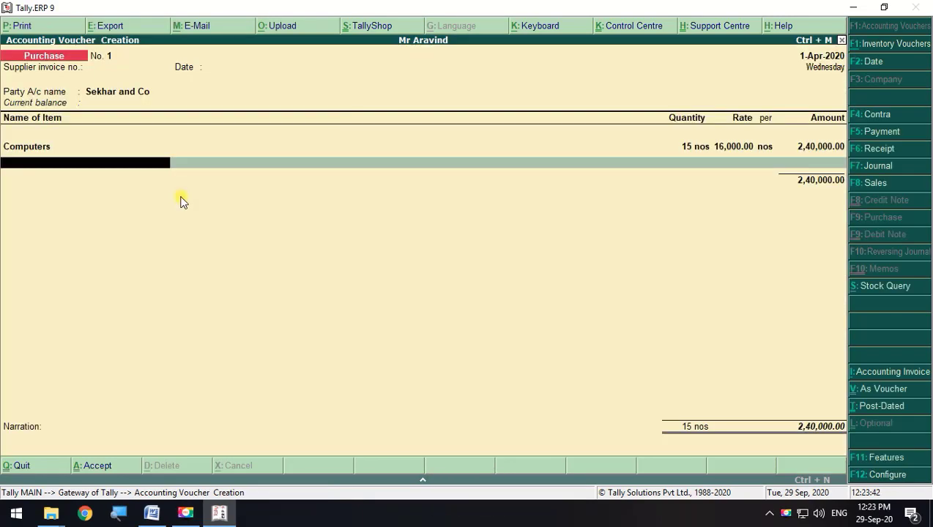
- Check the pen drives line in the Word problem sheet, return to Tally and add Pen Drives as the second stock item
key(space)
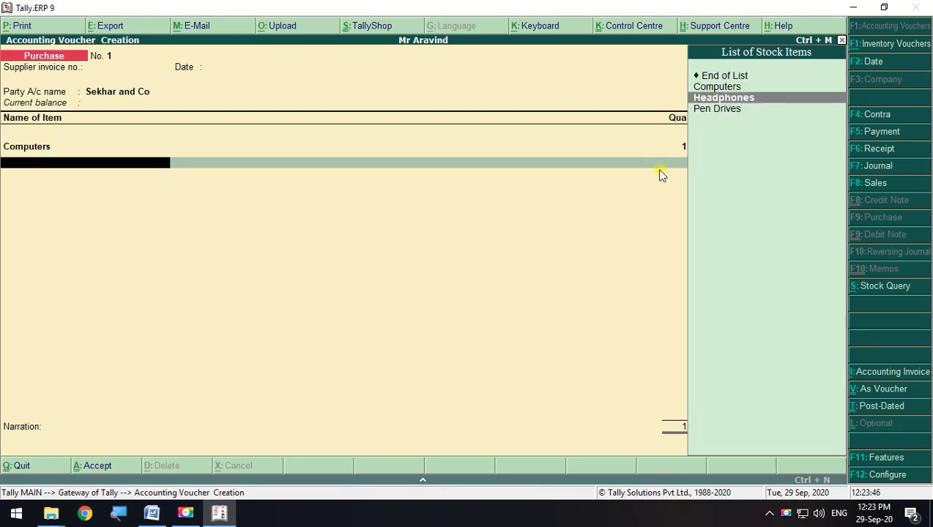
key(alt+Tab)
drag(488, 205, 290, 207)
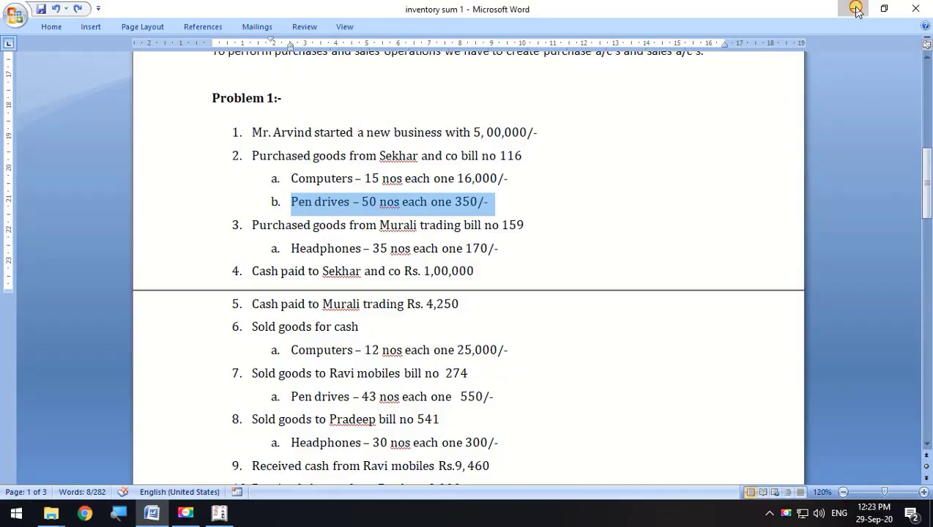
click(856, 9)
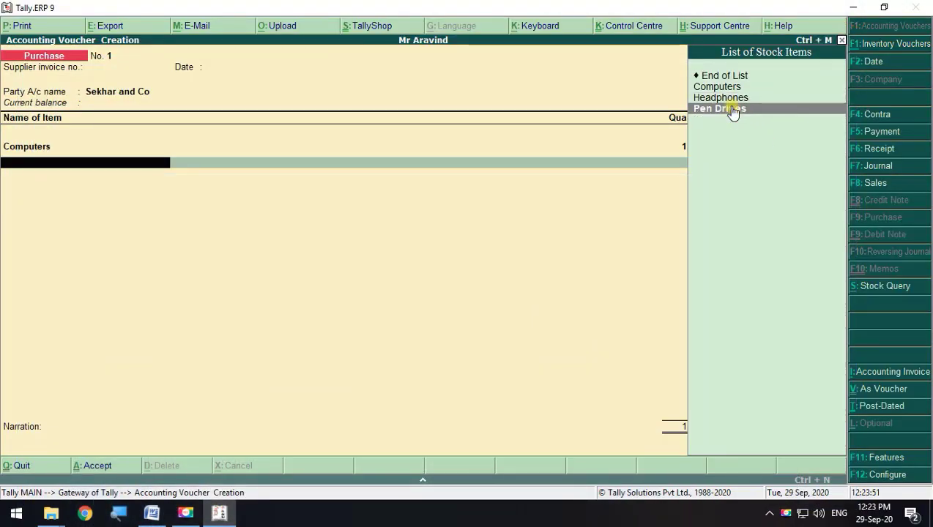
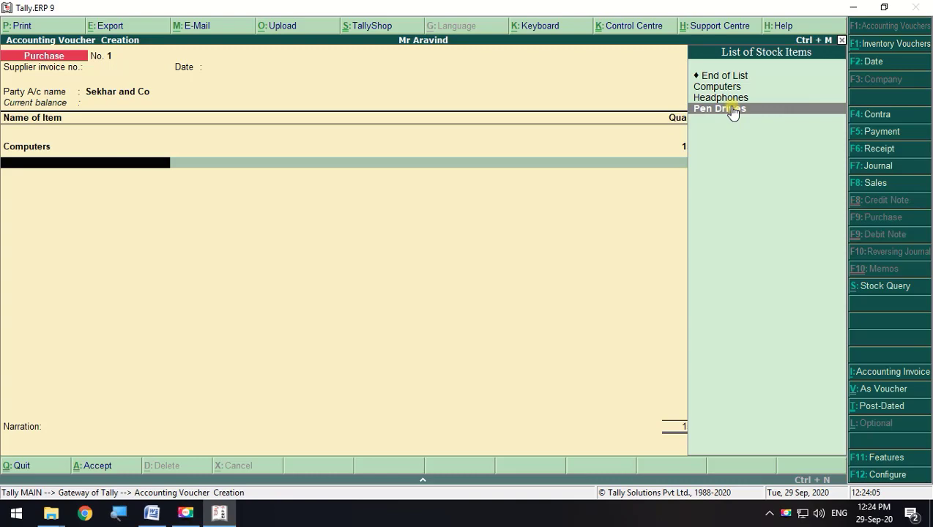
key(alt+Tab)
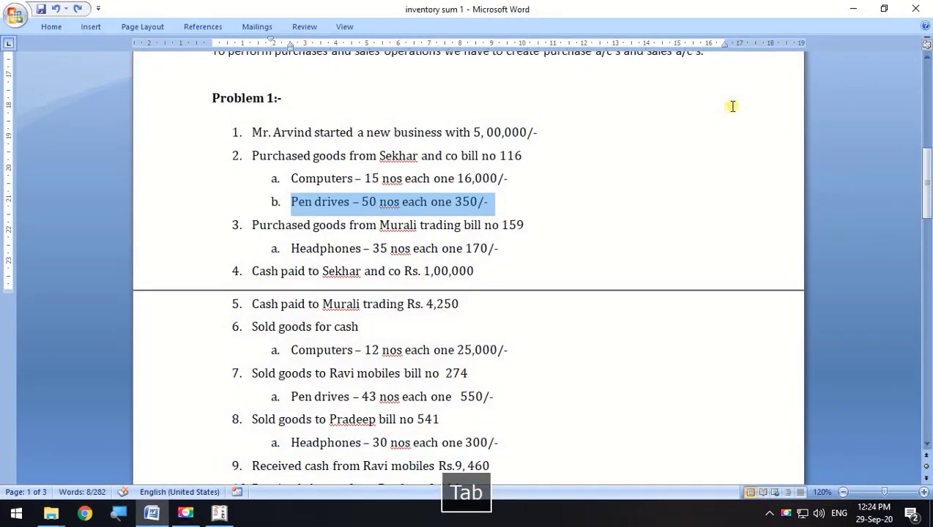
key(alt+Tab)
click(745, 110)
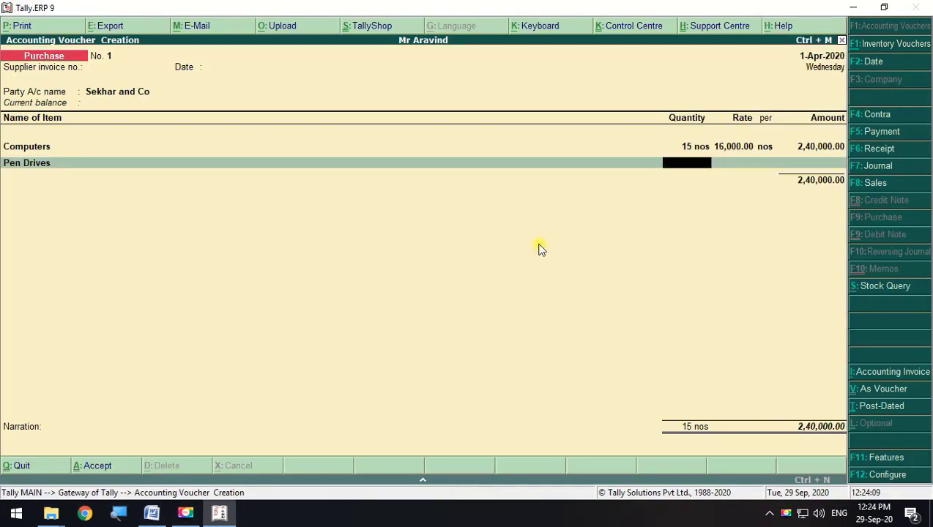
- Set the Pen Drives quantity to 50 nos and the rate to 350 per nos
key(alt+Tab)
key(alt+Tab)
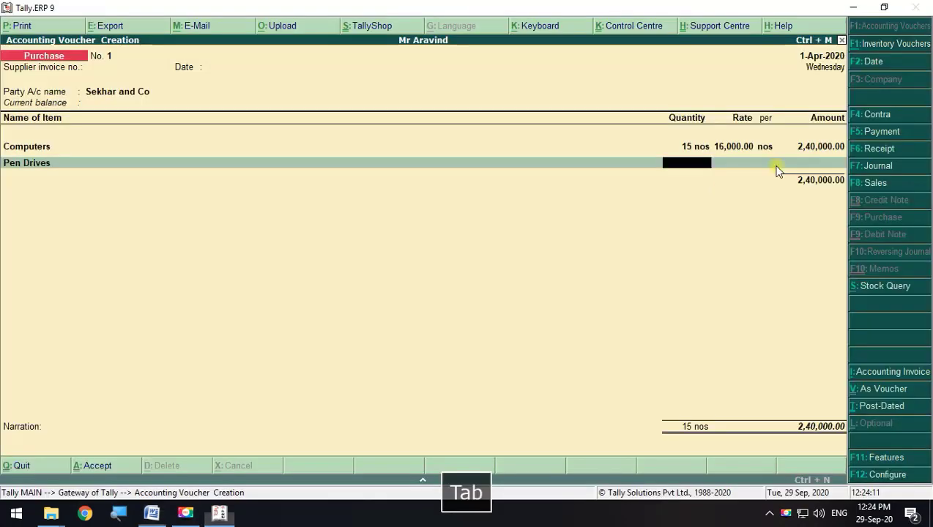
text(50)
key(Return)
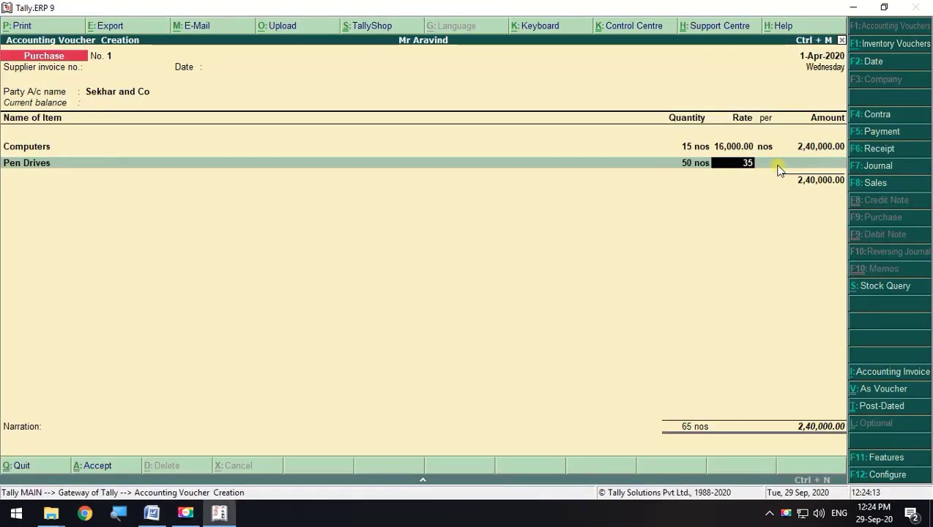
text(350)
key(Return)
key(Return)
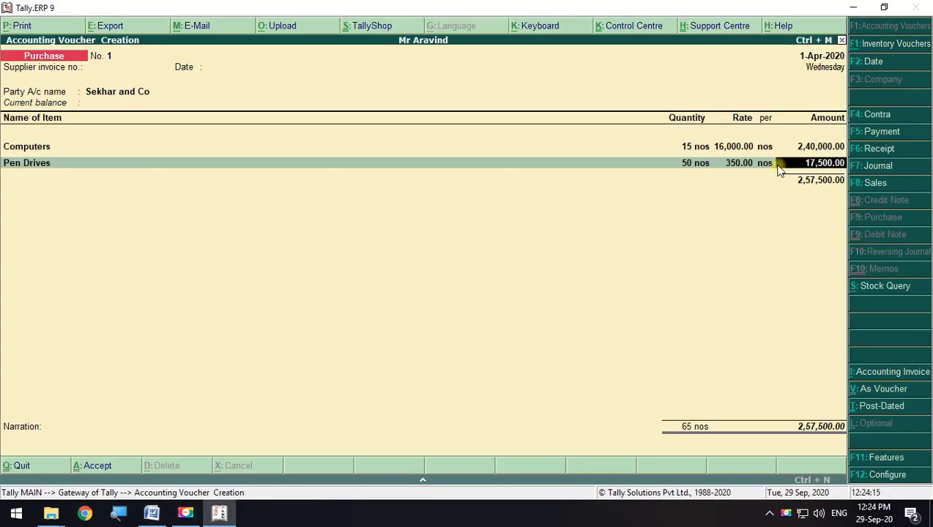
- Accept the Pen Drives amount and allocate it to the Purchase ledger
key(Return)
key(Return)
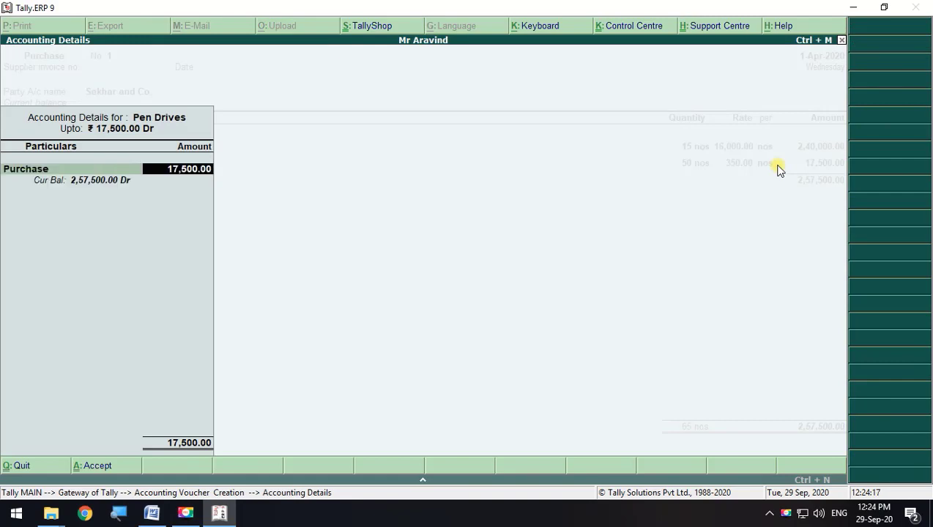
key(BackSpace)
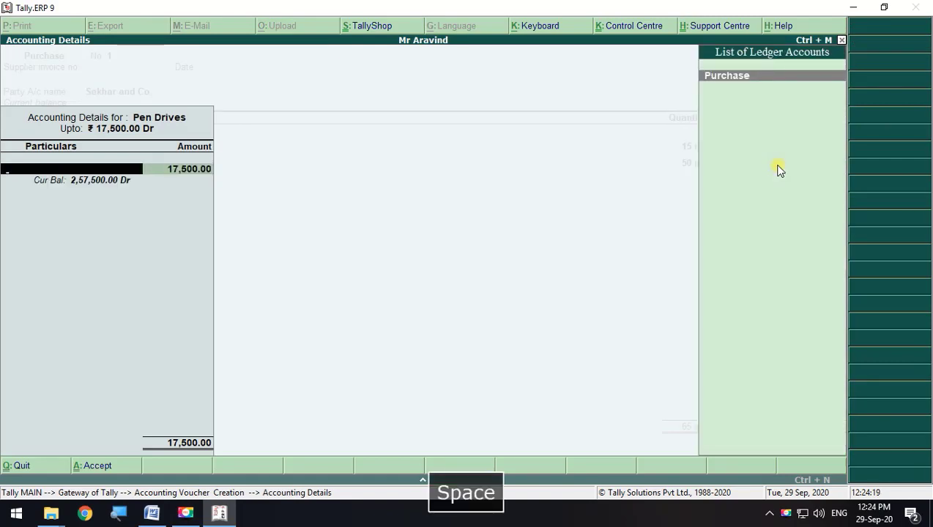
key(Return)
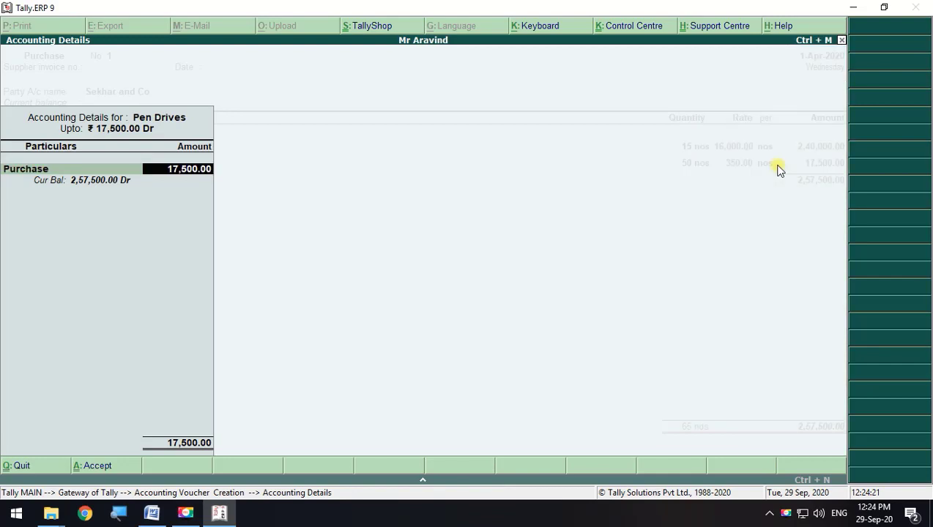
key(Return)
- Close the stock item list with End of List and proceed to the supplier's bill-wise details
key(space)
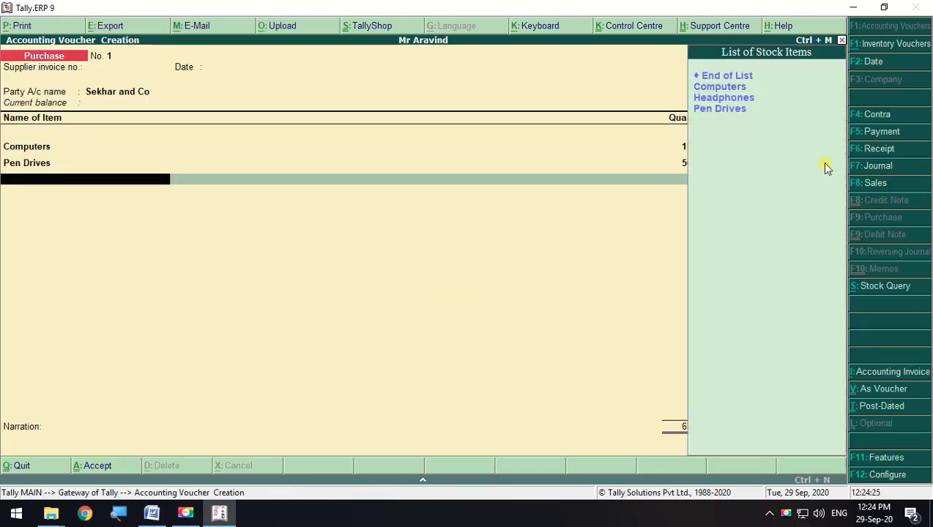
click(744, 77)
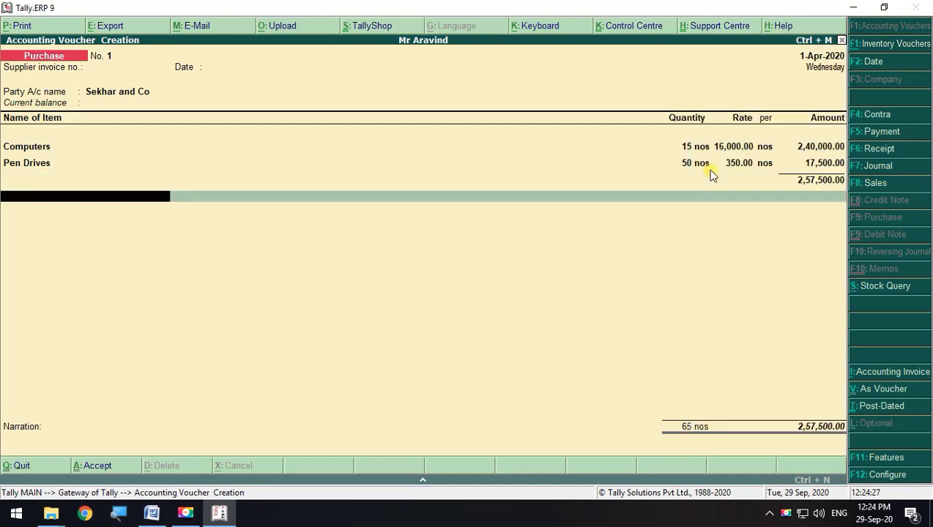
key(Return)
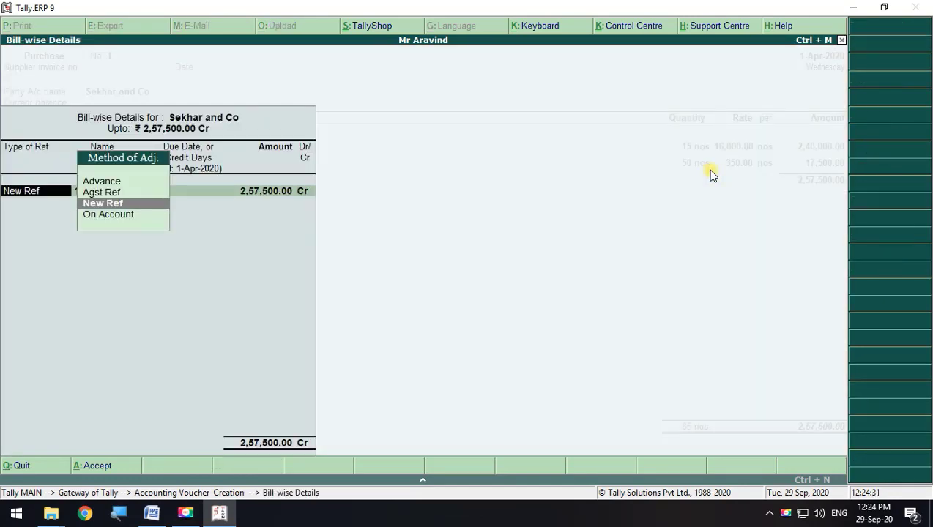
- Look up the bill number in the Word problem sheet and record the full amount as New Ref 116, with no due date
key(Return)
key(alt+Tab)
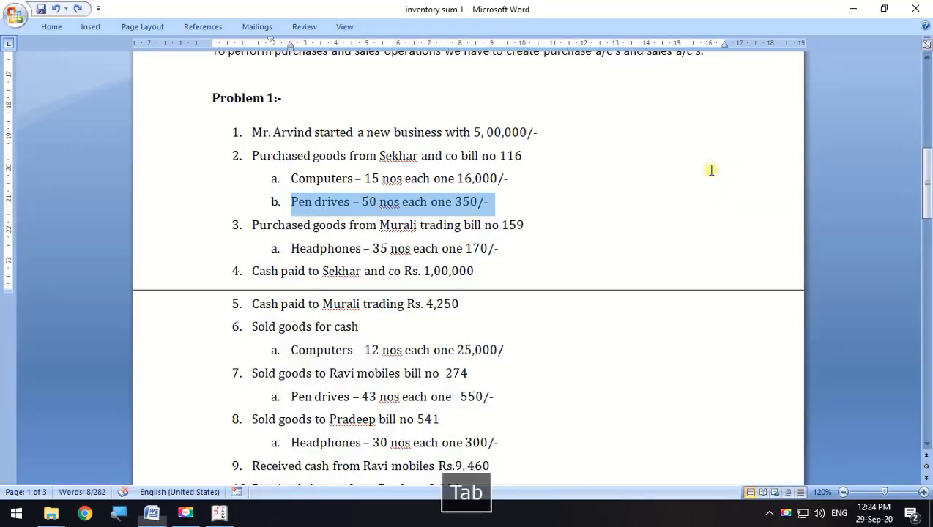
drag(479, 156, 525, 154)
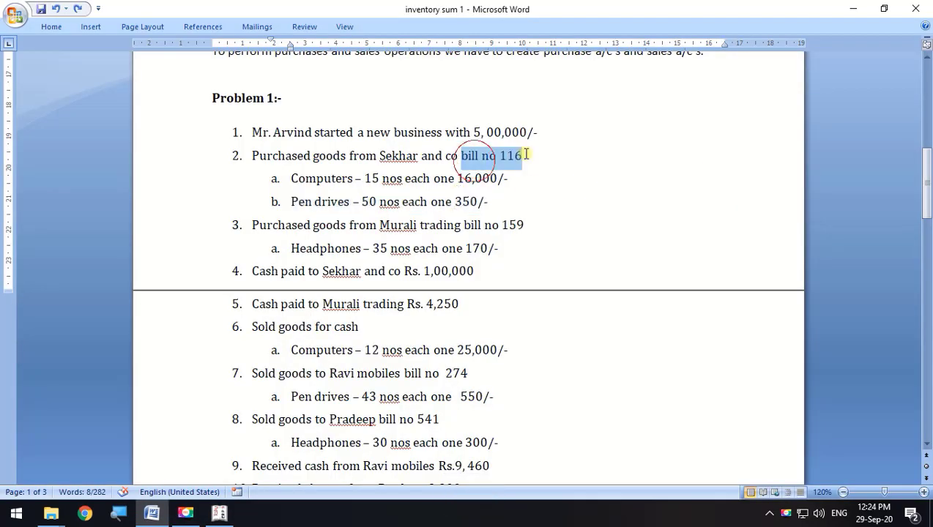
key(alt+Tab)
text(116)
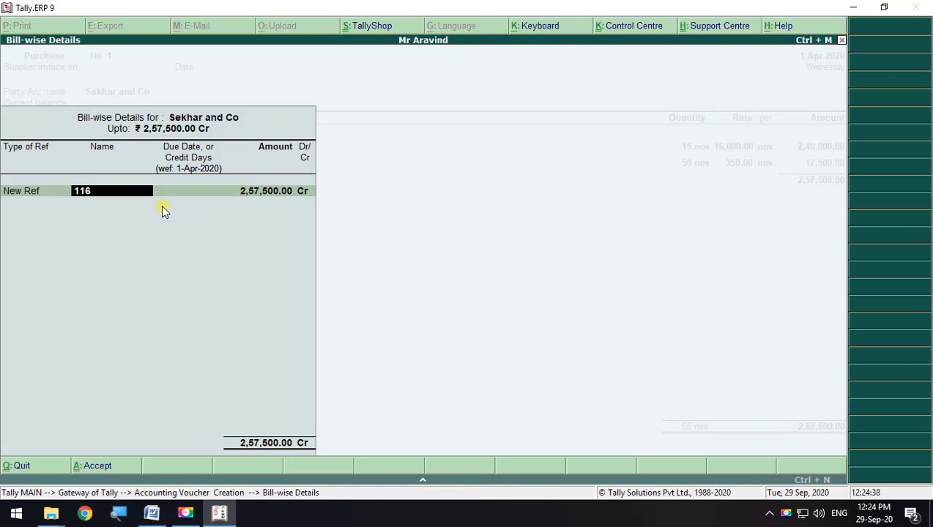
key(Return)
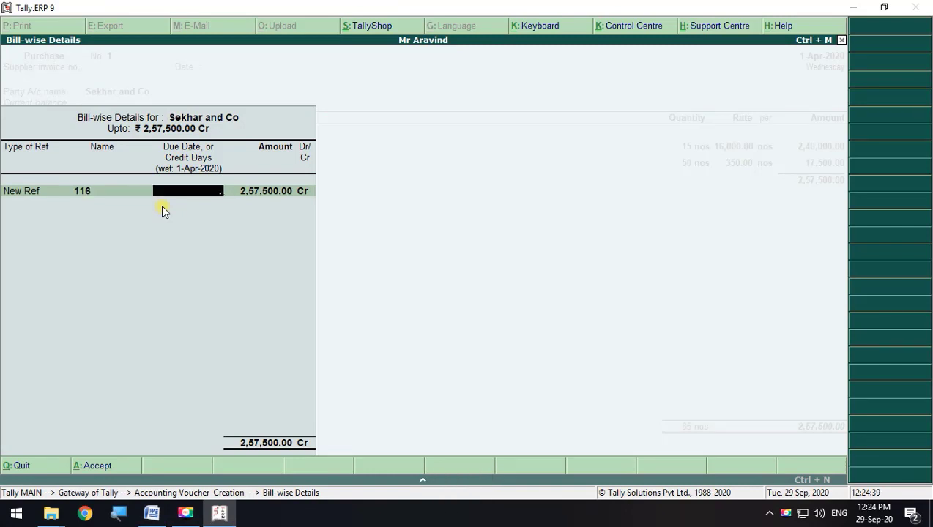
key(Escape)
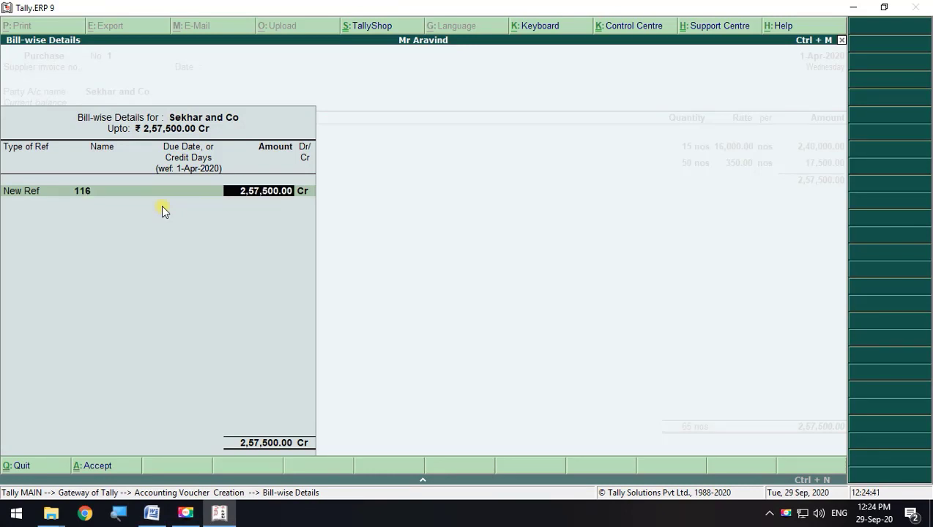
key(Return)
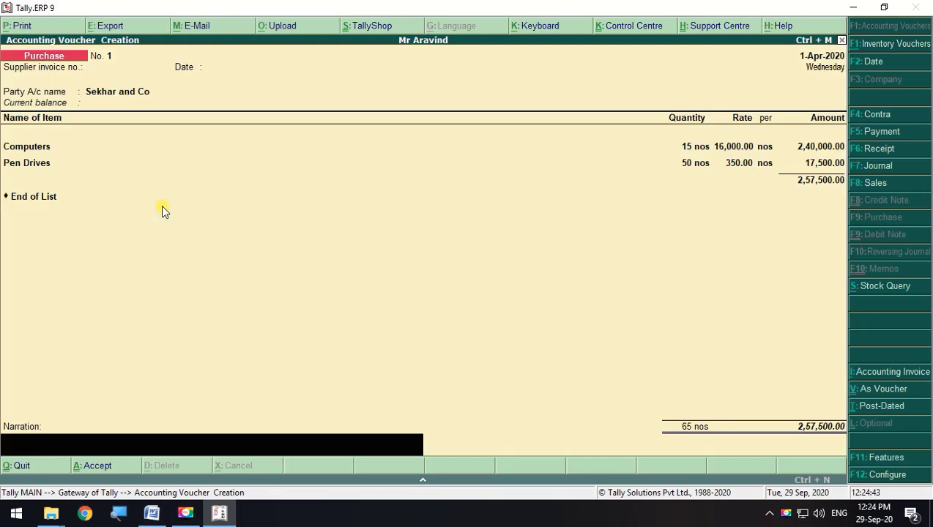
- Keep Use defaults for bill allocations at No in the purchase invoice configuration and save the Sekhar and Co voucher without a narration
key(F12)
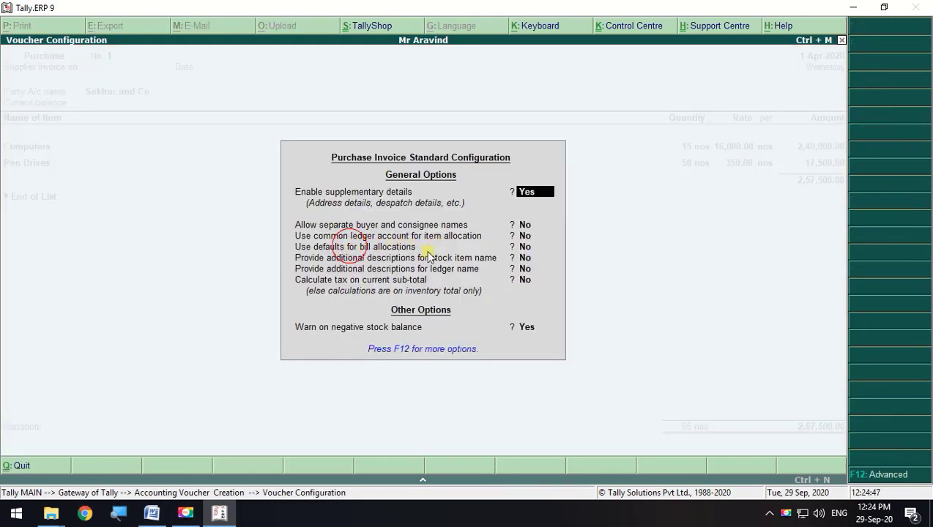
click(528, 247)
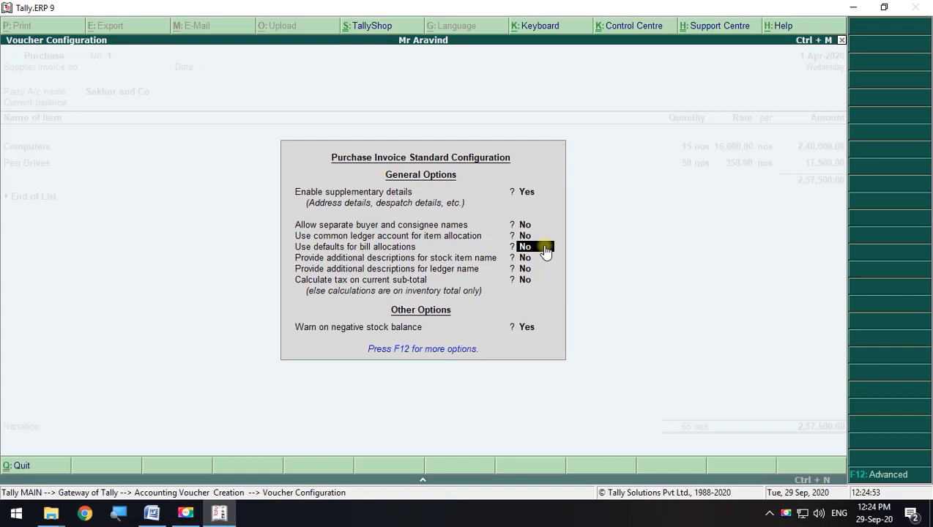
key(ctrl+a)
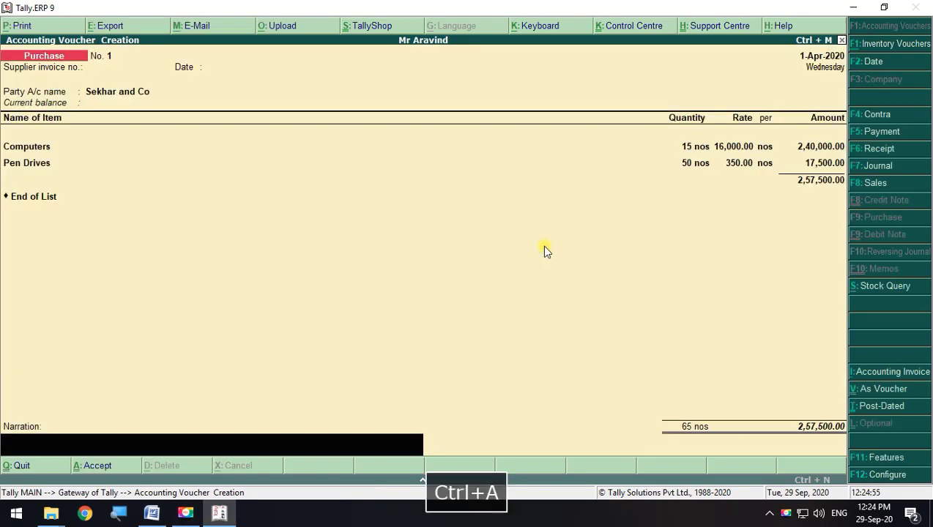
key(Return)
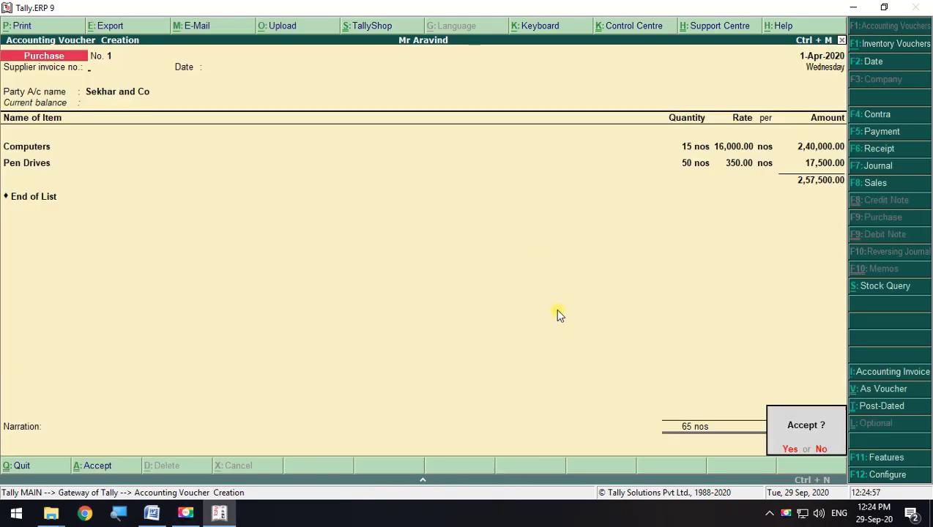
key(y)
- Look up the third transaction in the Word problem sheet and choose Murali Trading as the party of the new purchase voucher
key(alt+Tab)
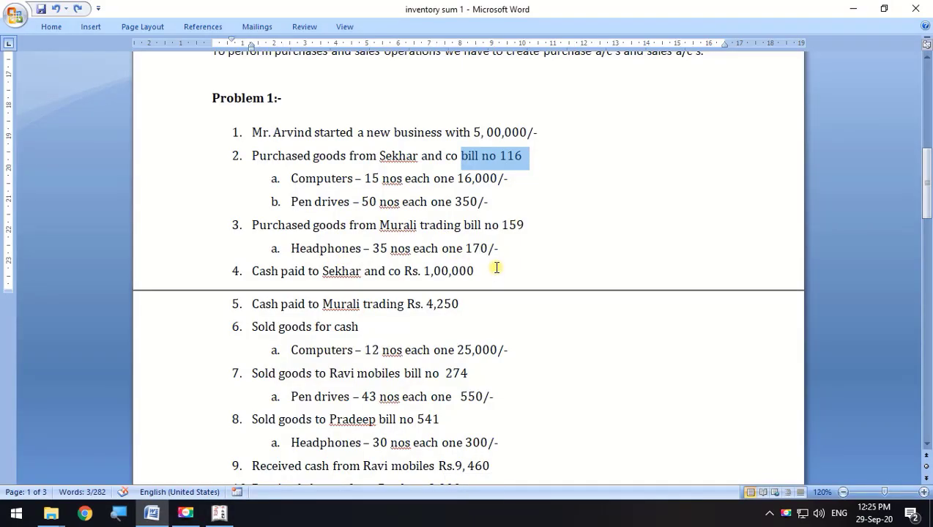
scroll(472, 240, down, 1)
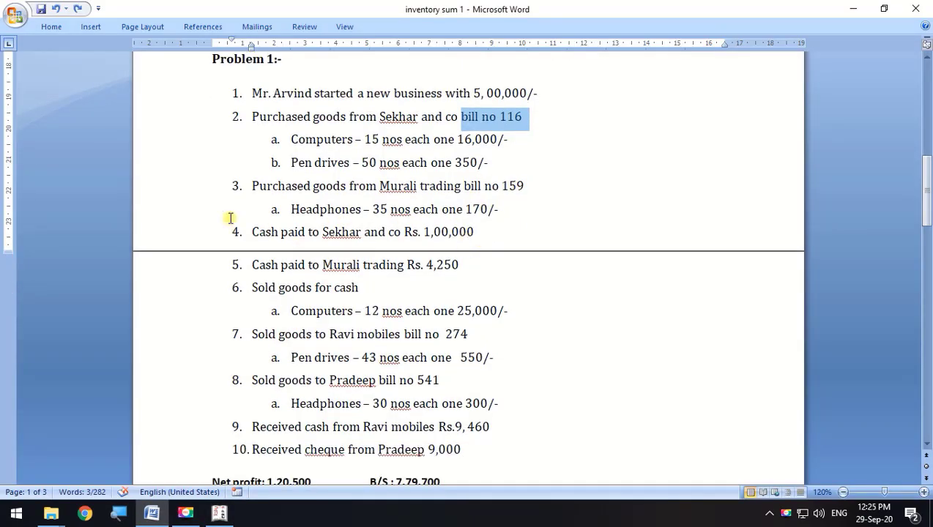
drag(246, 186, 494, 213)
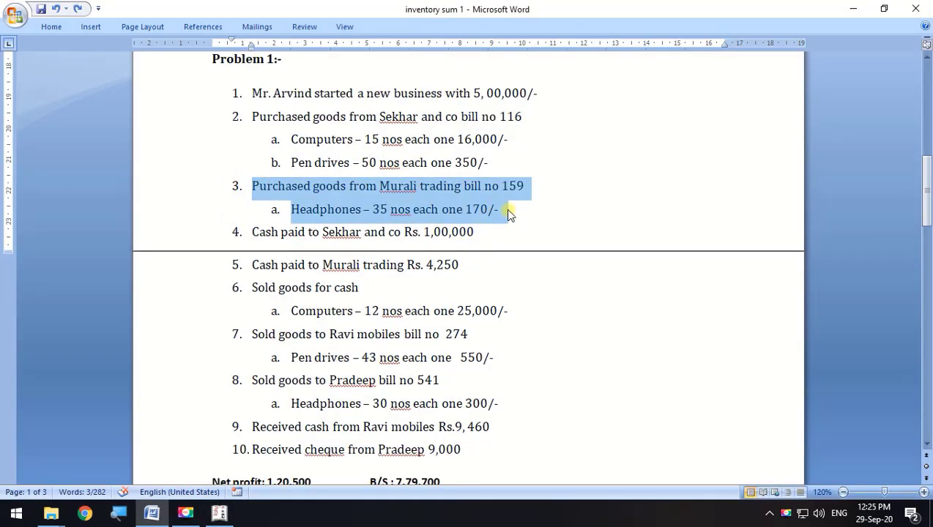
key(alt+Tab)
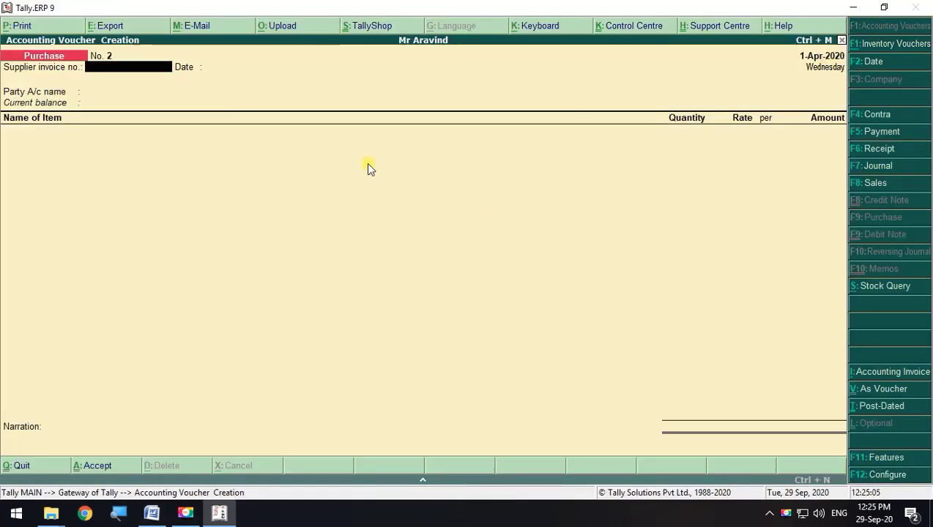
key(Return)
key(Return)
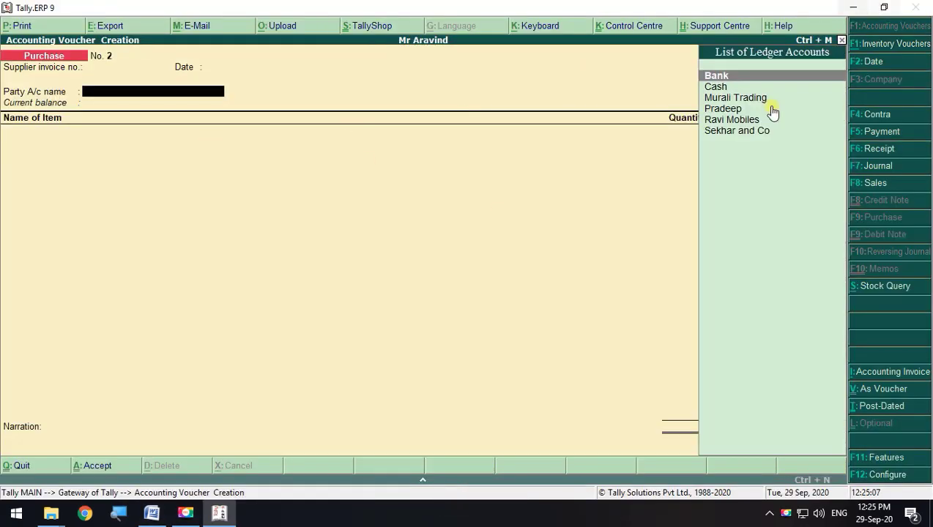
double_click(747, 100)
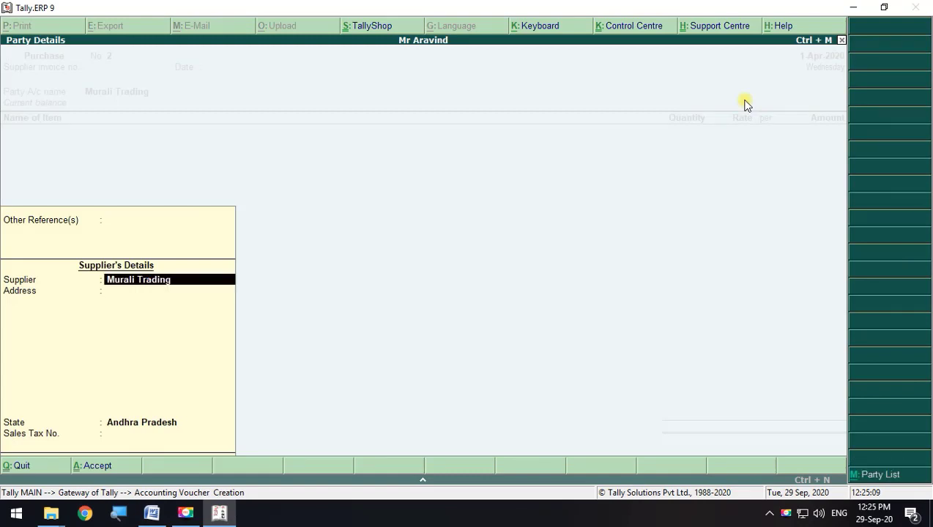
- Accept the default supplier details for Murali Trading and select Headphones as the stock item
key(Return)
key(Return)
key(Return)
key(Return)
key(space)
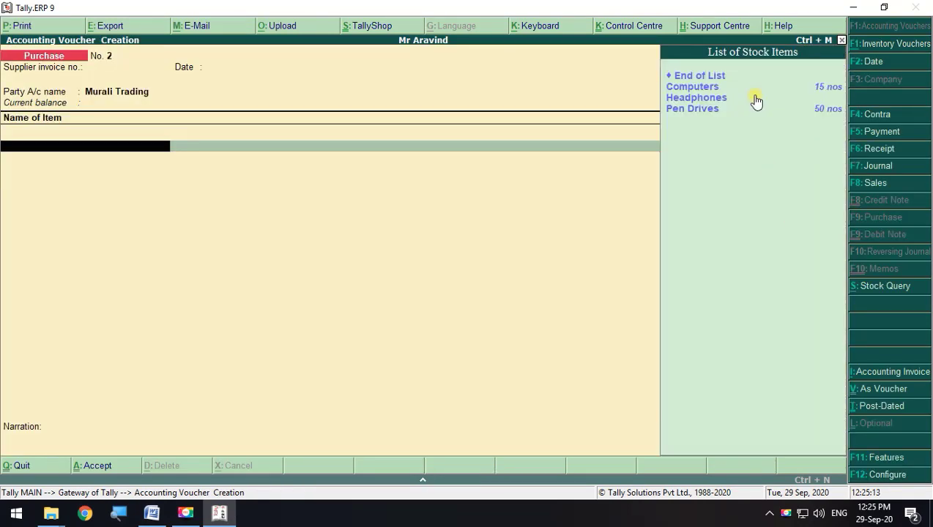
click(695, 101)
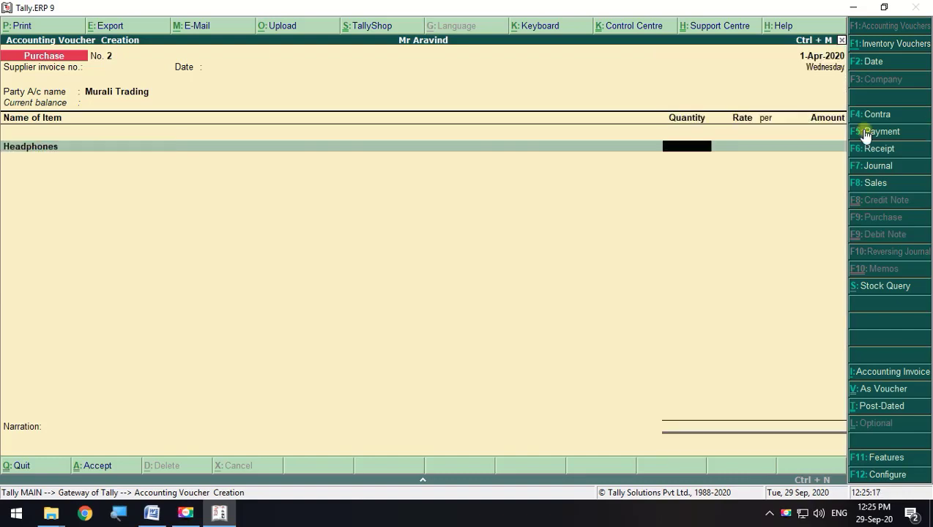
key(BackSpace)
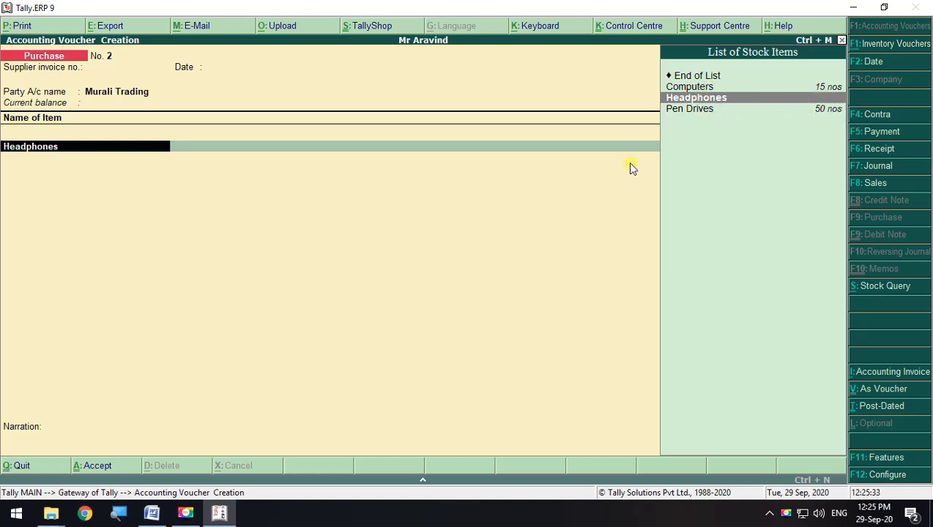
key(Return)
- Look up the Headphones line in the Word sheet and enter a quantity of 35 nos at a rate of 170 per nos
key(alt+Tab)
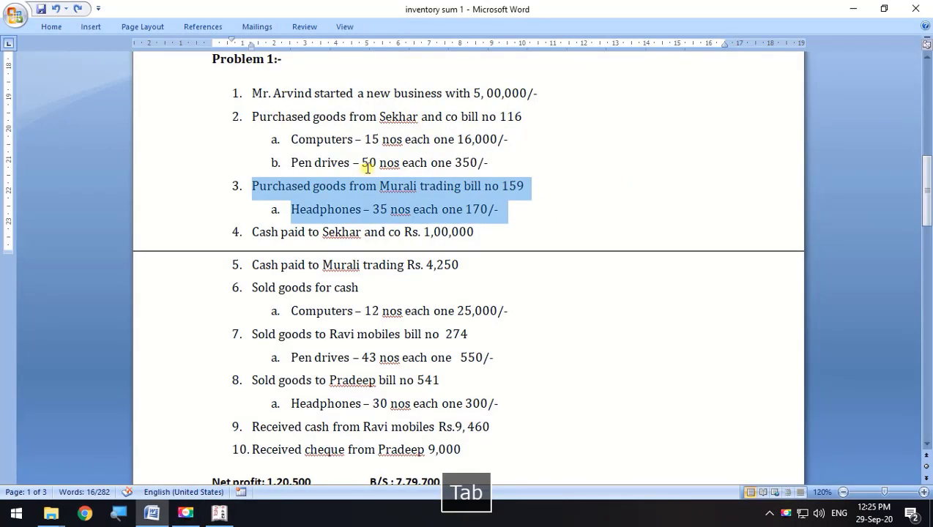
click(443, 209)
drag(348, 211, 516, 212)
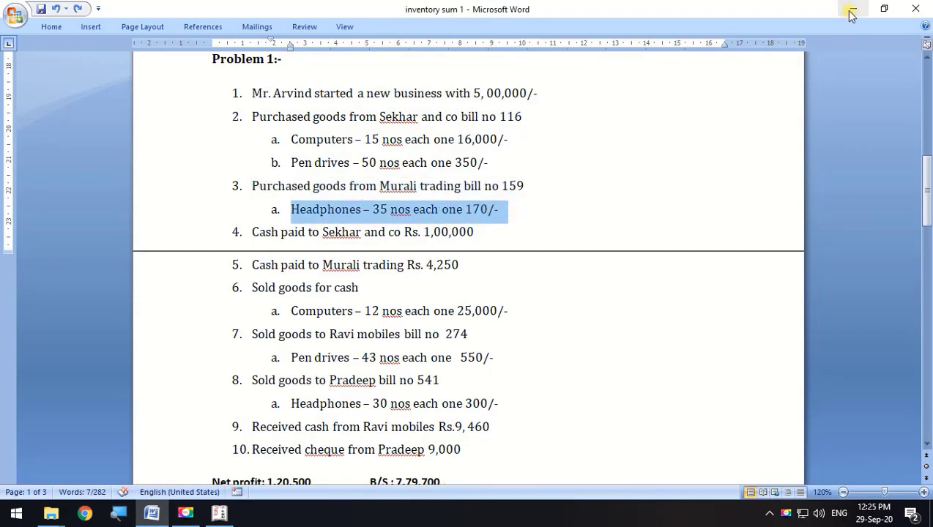
click(852, 9)
key(Return)
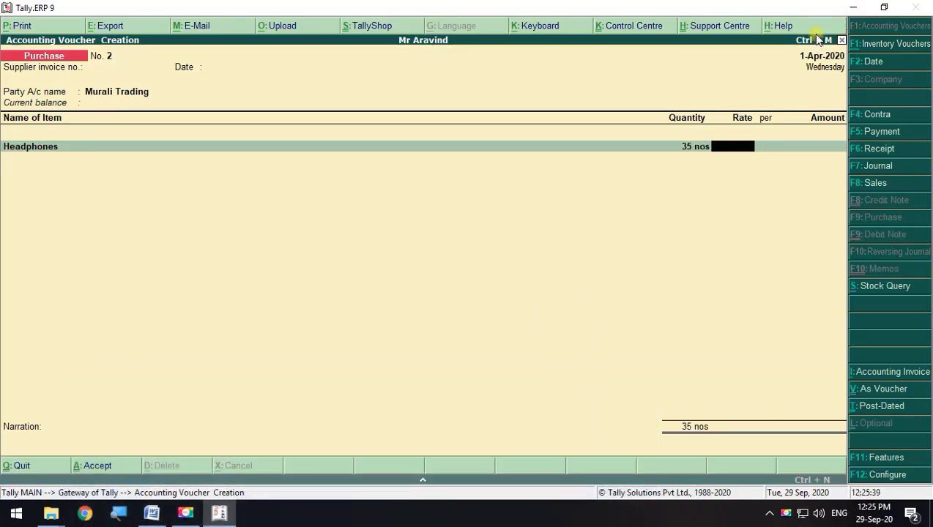
text(170)
key(Return)
key(Return)
key(Return)
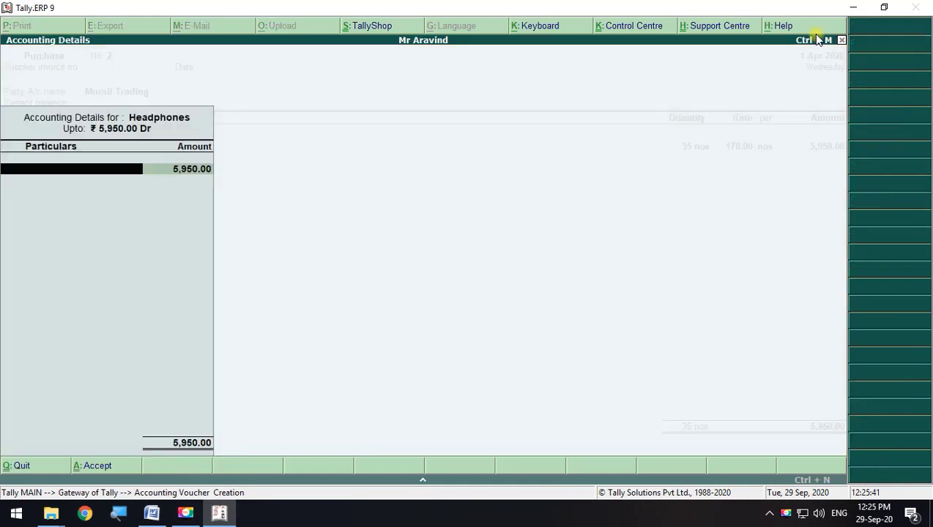
- Allocate the Headphones amount to the Purchase ledger and end the item list to reach Murali Trading's bill-wise details
key(Return)
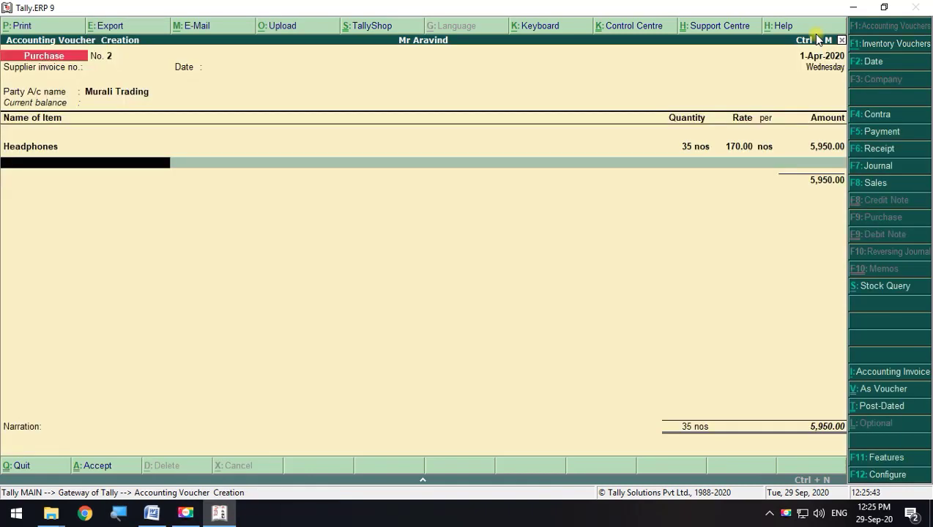
key(Return)
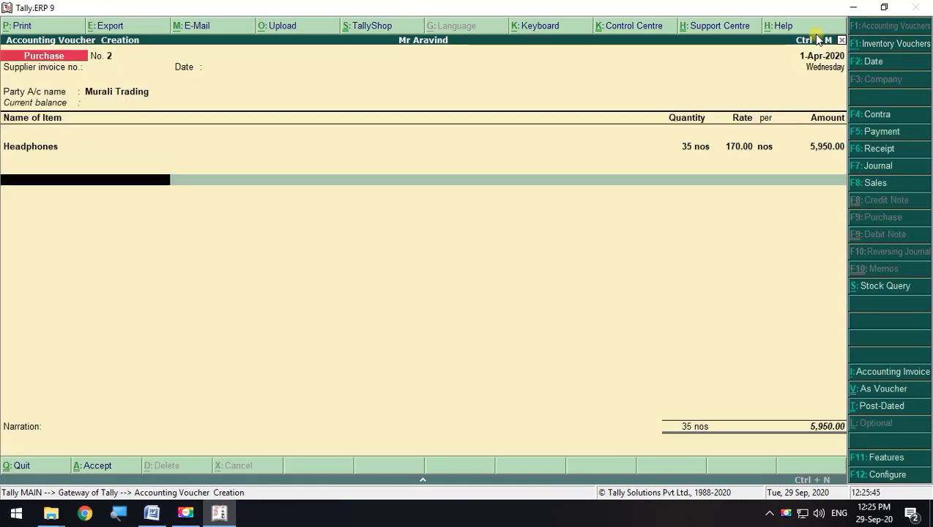
key(Return)
key(Return)
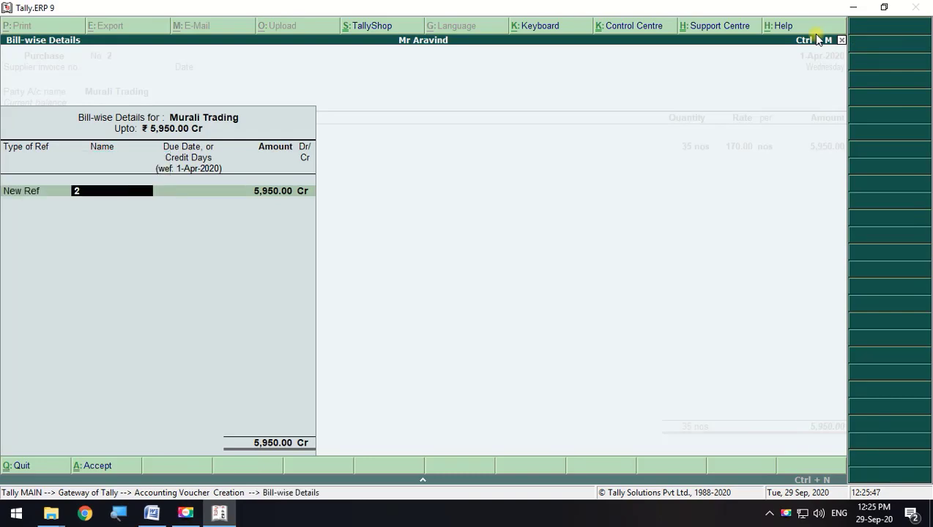
- Look up Murali Trading's bill number in the Word problem sheet and enter 159 as the New Ref name
key(alt+Tab)
key(alt+Tab)
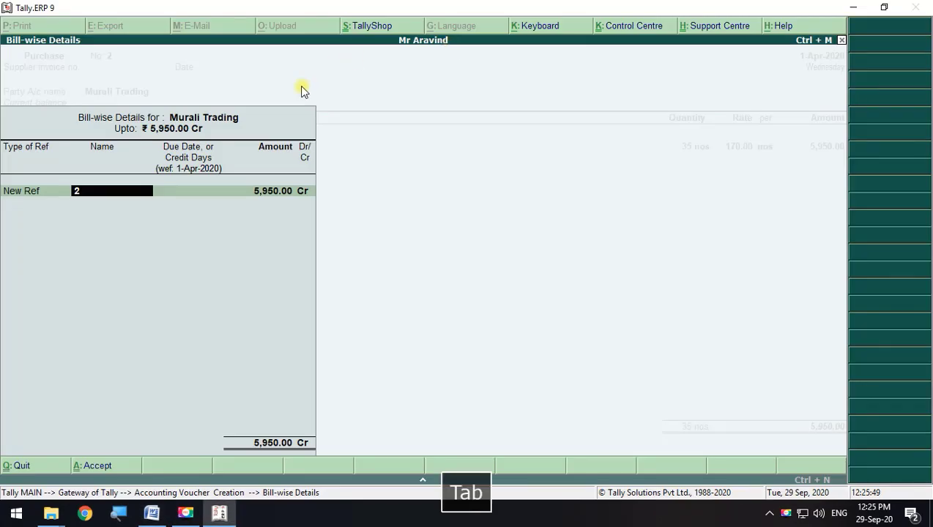
text(15)
key(alt+Tab)
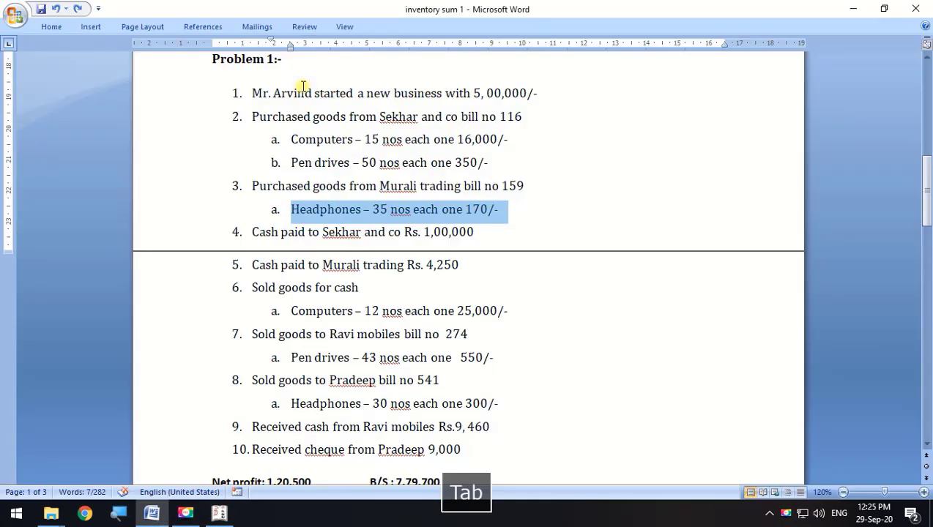
drag(422, 188, 562, 198)
key(alt+Tab)
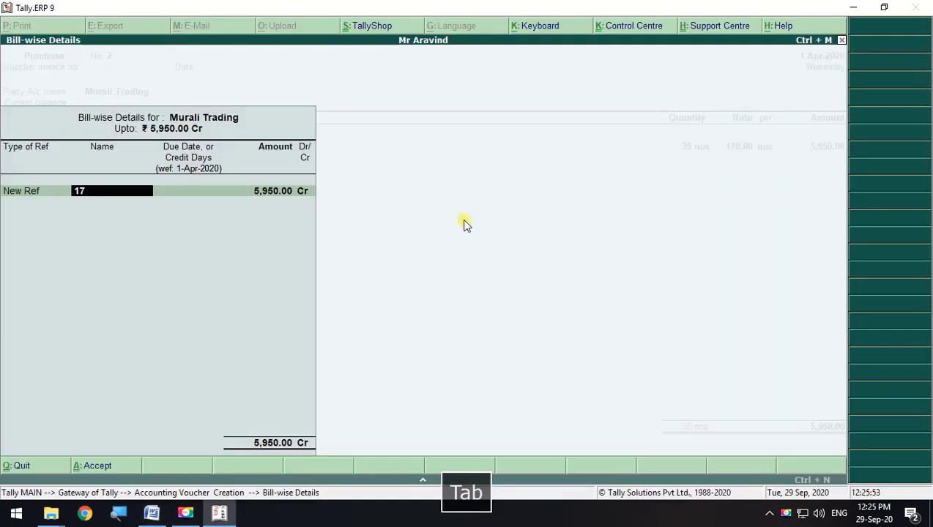
key(Escape)
text(159)
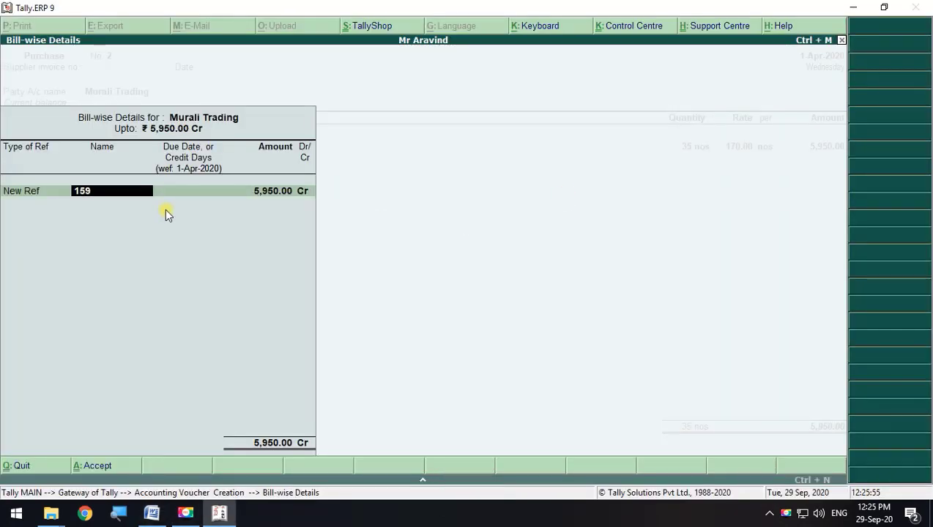
- Accept the full bill amount with no due date and save the Murali Trading purchase voucher without a narration
key(Return)
key(Return)
key(Return)
key(Return)
key(Return)
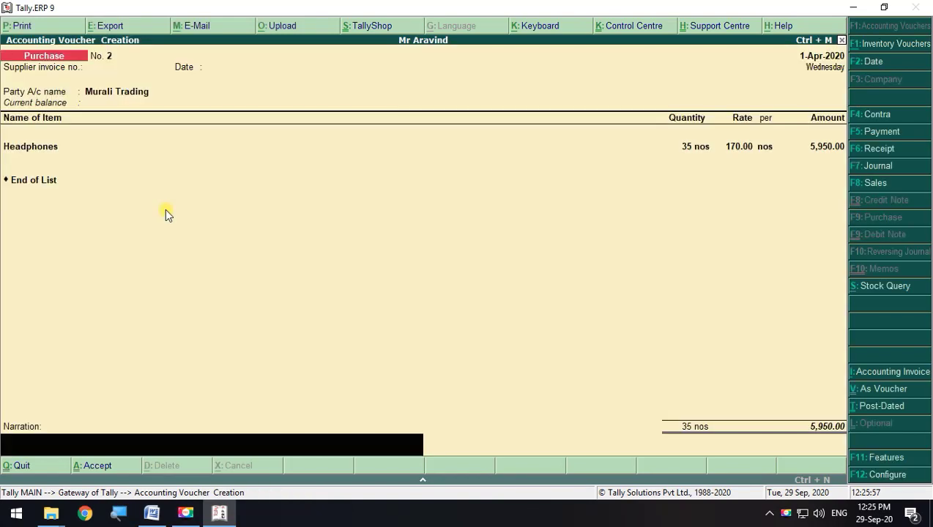
key(Return)
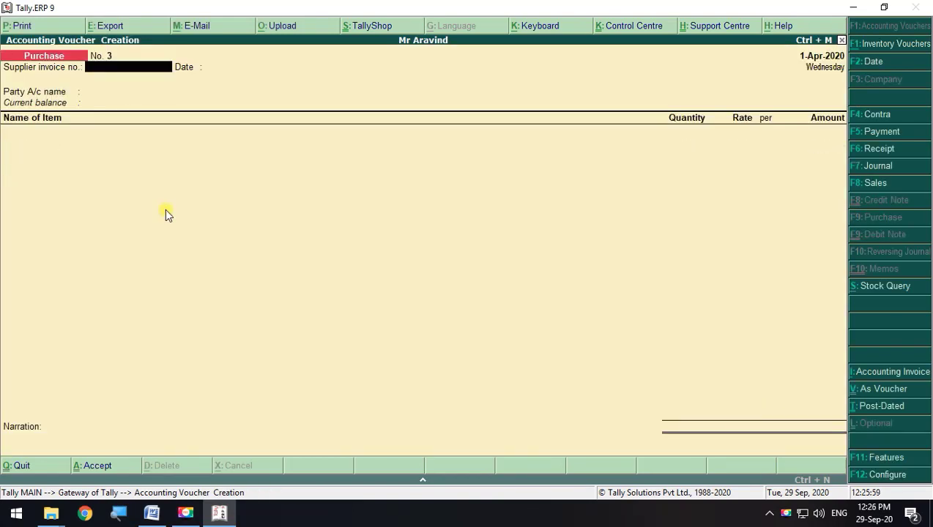
- Look up the fourth transaction in the Word problem sheet and start a payment voucher with Cash as the account
key(alt+Tab)
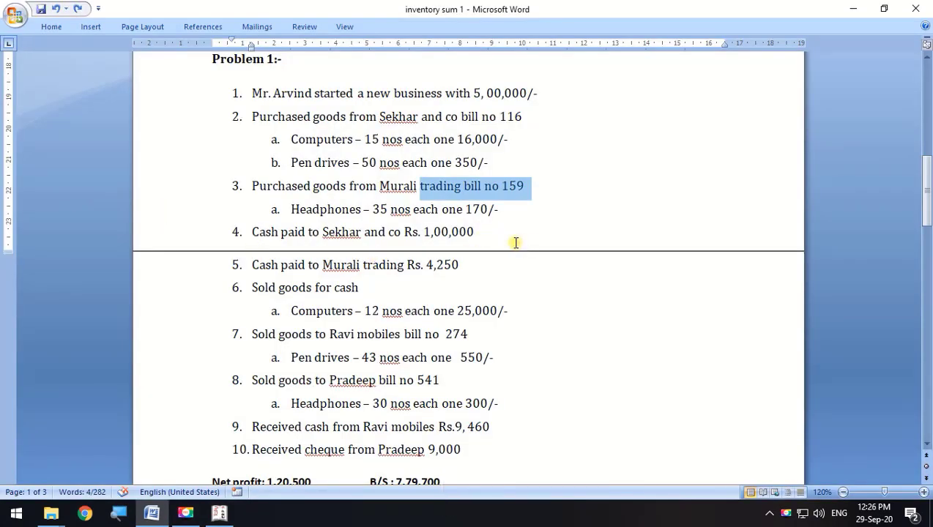
drag(494, 236, 259, 243)
key(alt+Tab)
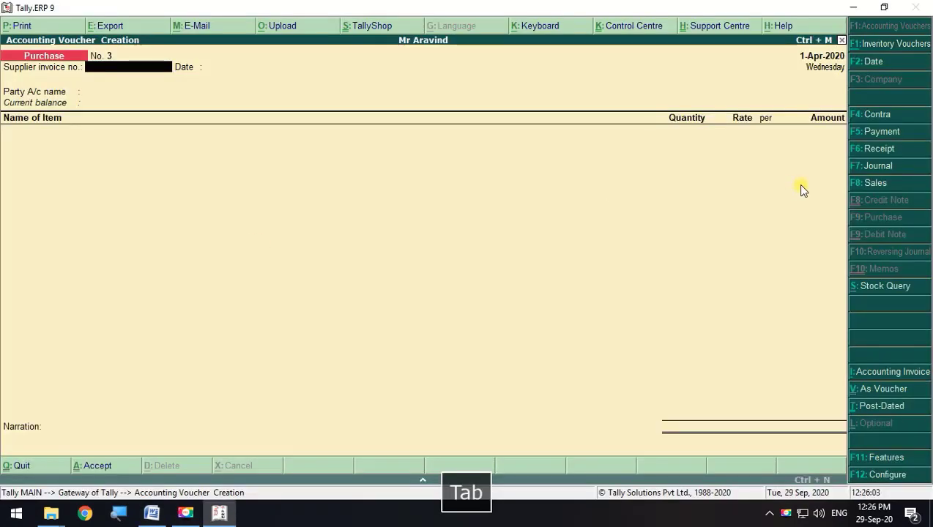
click(876, 132)
key(space)
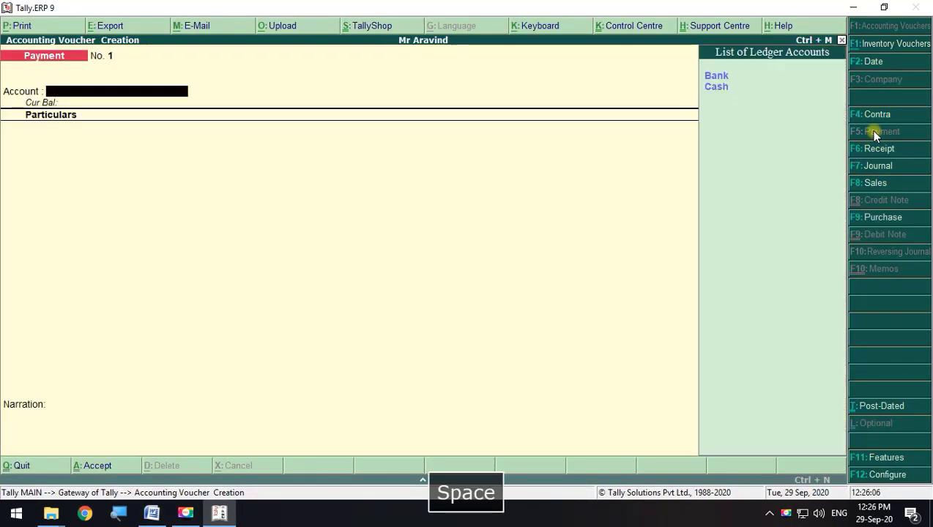
key(Down)
key(Return)
- Select Sekhar and Co as the ledger being paid in the payment voucher's particulars
key(space)
key(Down)
key(Down)
key(Down)
key(Down)
key(Down)
key(Down)
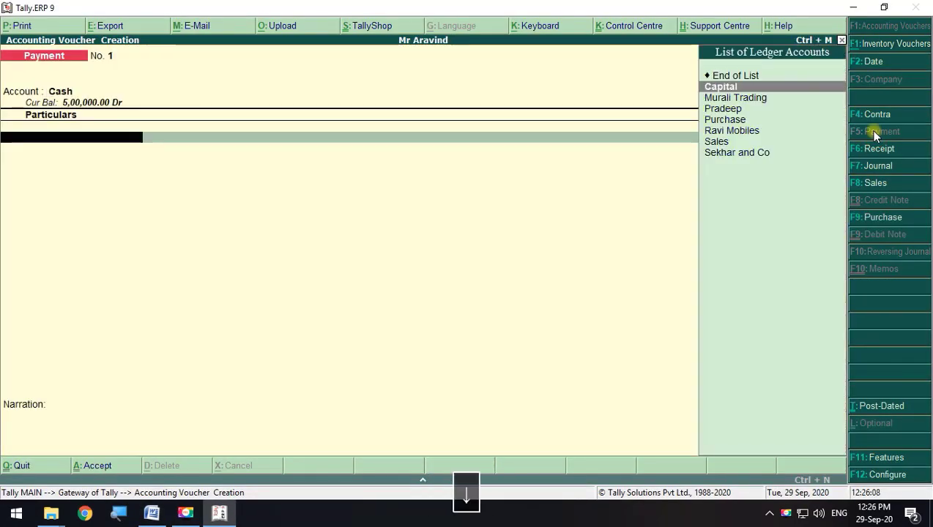
key(Down)
key(Return)
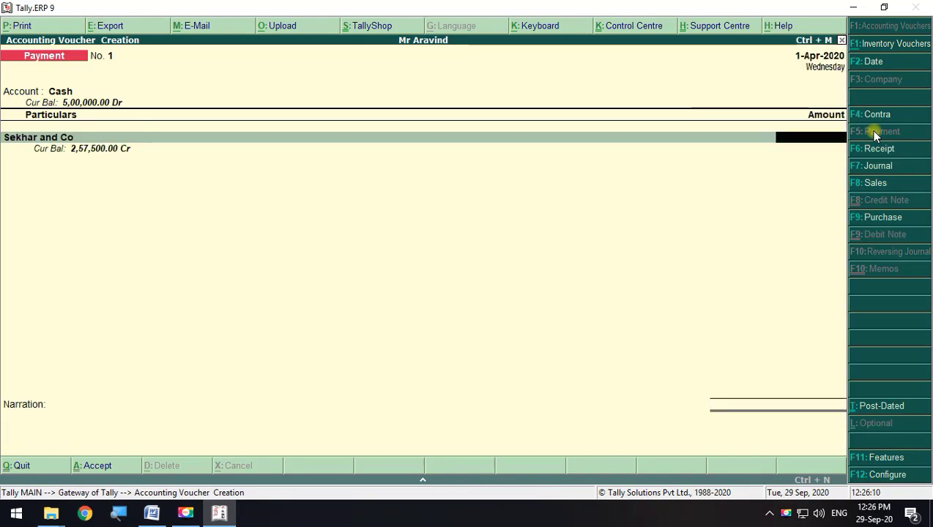
- Check the amount paid to Sekhar and Co in the Word sheet and enter 100000 as the payment amount
key(alt+Tab)
key(alt+Tab)
text(100)
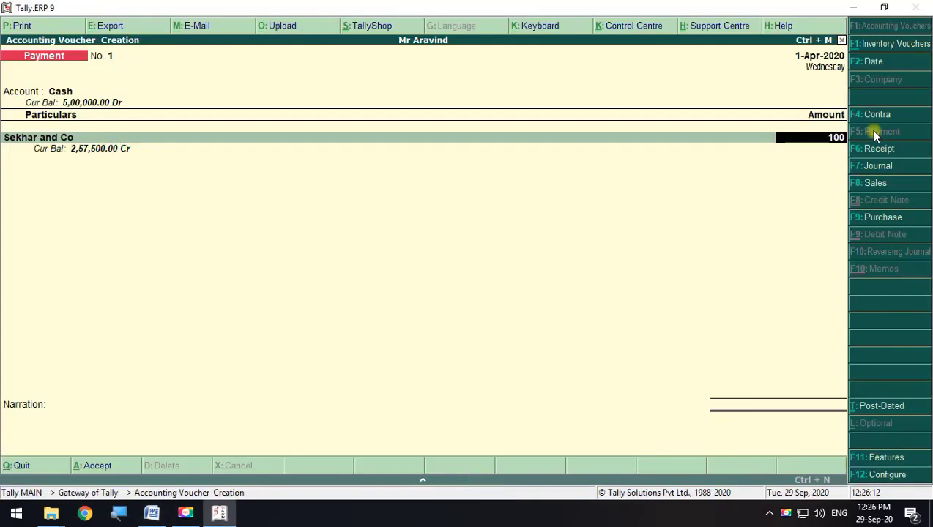
text(000)
key(Return)
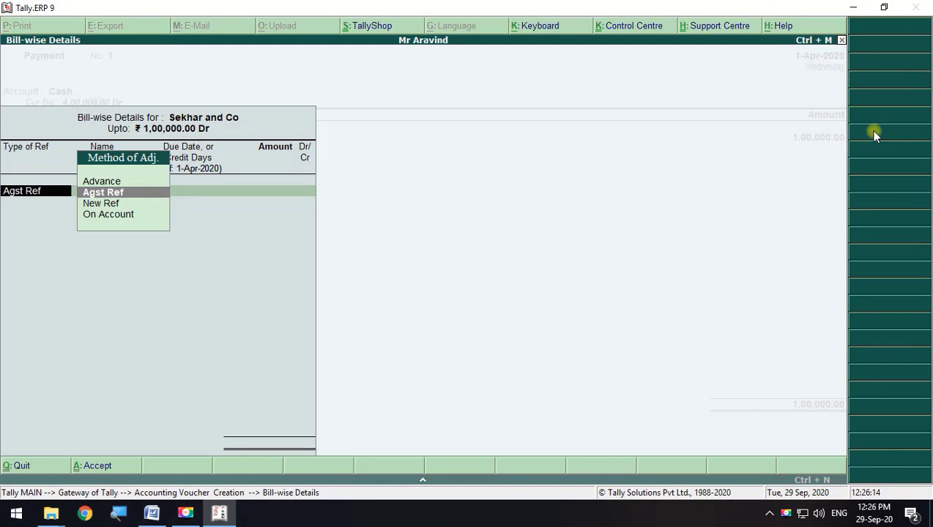
- Settle the full payment as Agst Ref against bill 116 and save the payment voucher without a narration
key(Return)
key(Return)
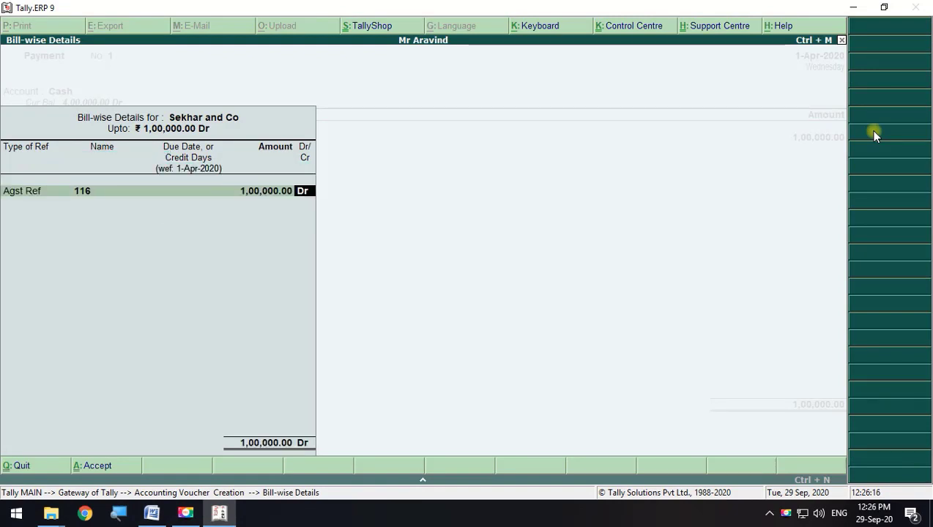
key(Return)
key(Return)
key(Return)
key(Return)
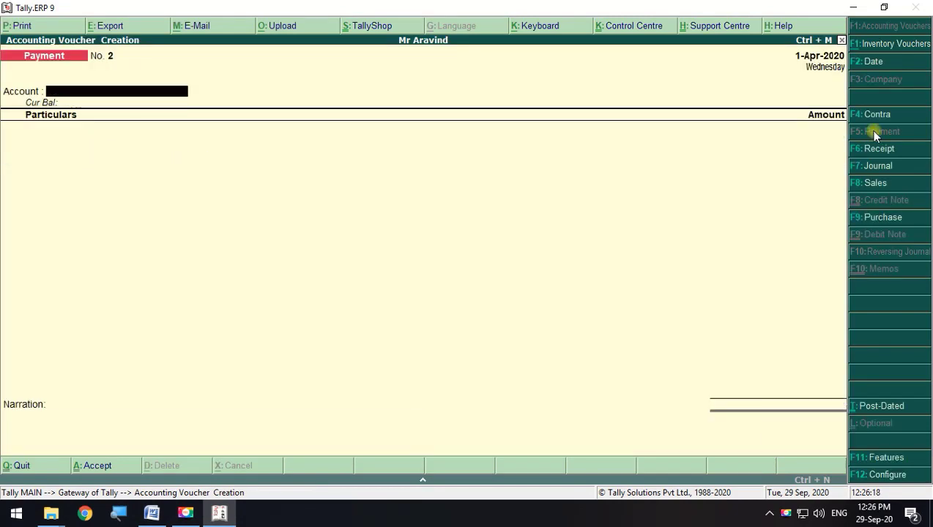
- Look up the fifth transaction, the cash payment to Murali Trading, in the Word problem sheet
key(alt+Tab)
drag(463, 267, 226, 269)
key(alt+Tab)
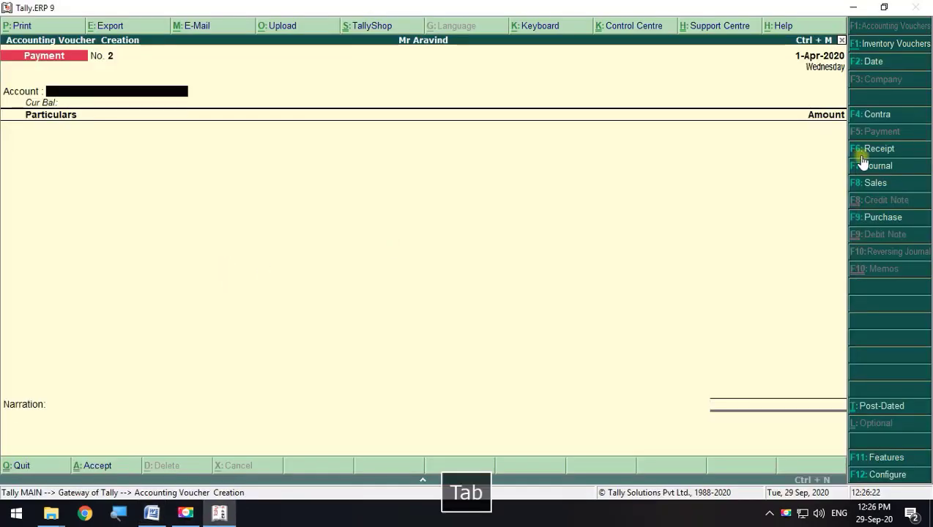
key(alt+Tab)
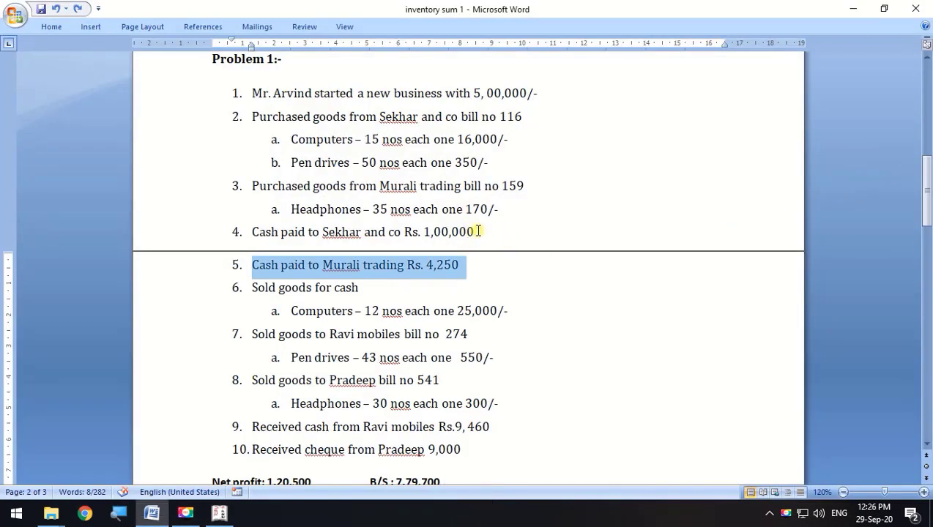
drag(478, 231, 234, 232)
click(466, 264)
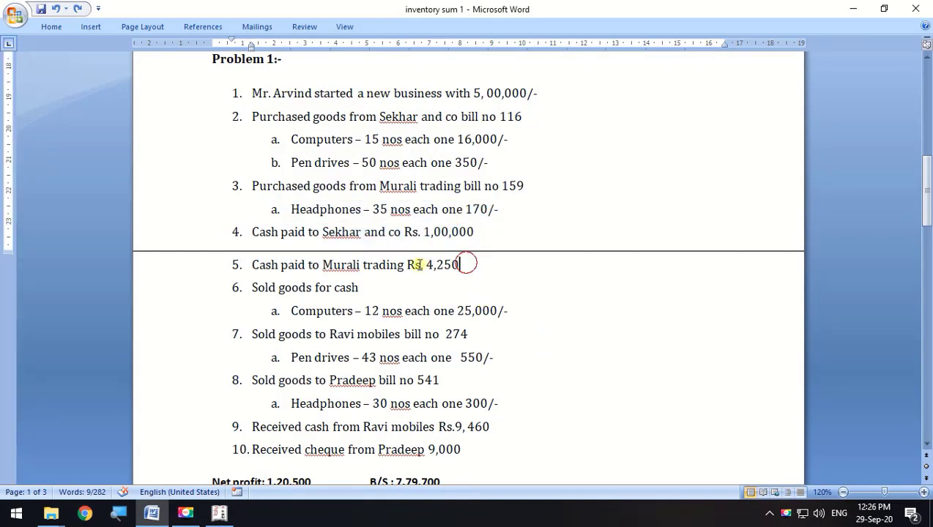
drag(466, 264, 268, 268)
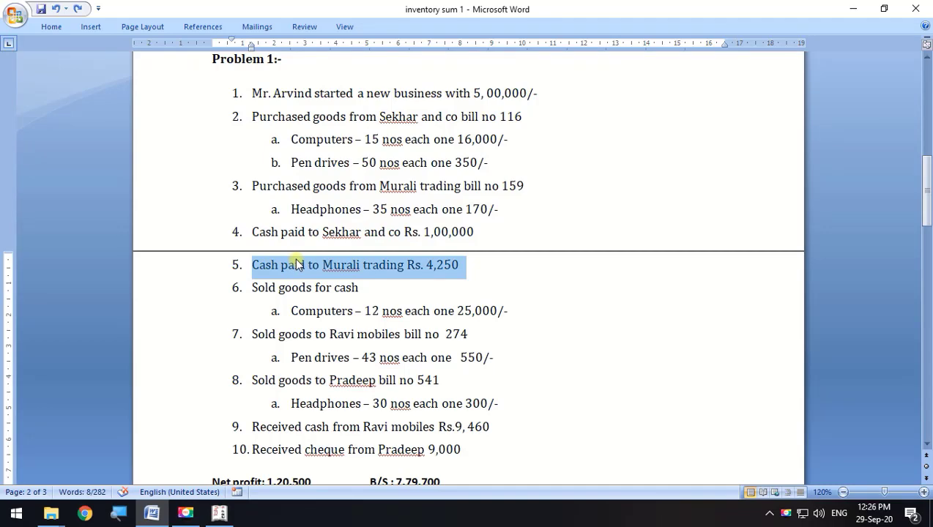
key(alt)
key(alt+Tab)
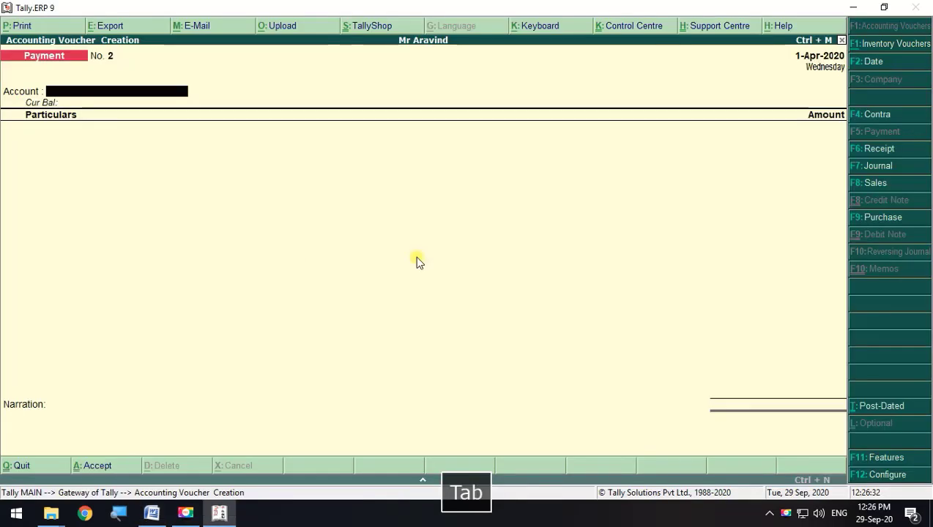
- Set Cash as the payment voucher's account and select Murali Trading as the ledger being paid
key(space)
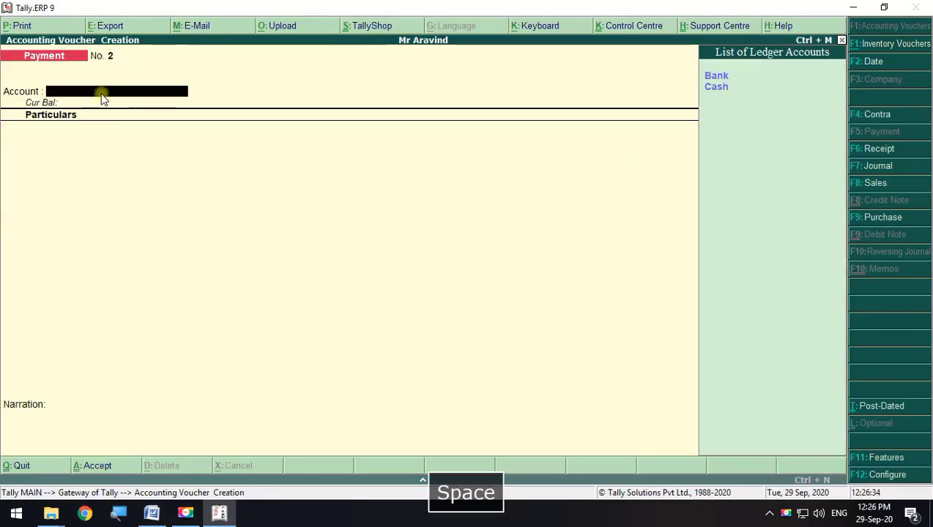
click(719, 89)
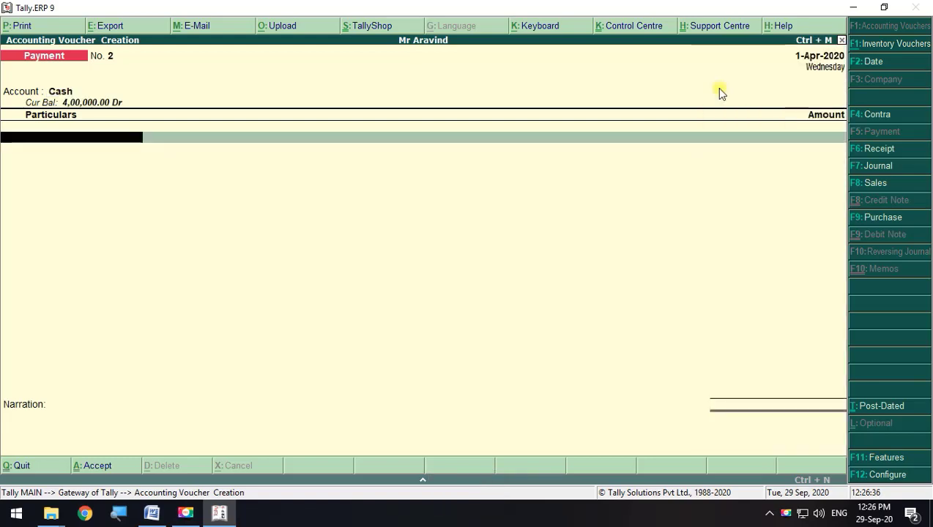
key(space)
key(Down)
key(Return)
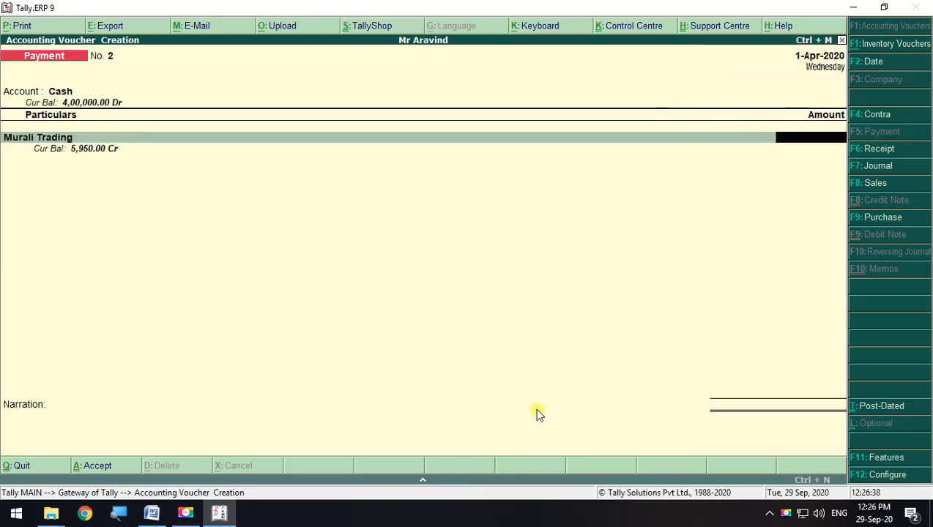
- Check the amount paid to Murali Trading in the Word sheet and enter 4250 as the payment amount
key(alt+Tab)
key(alt+Tab)
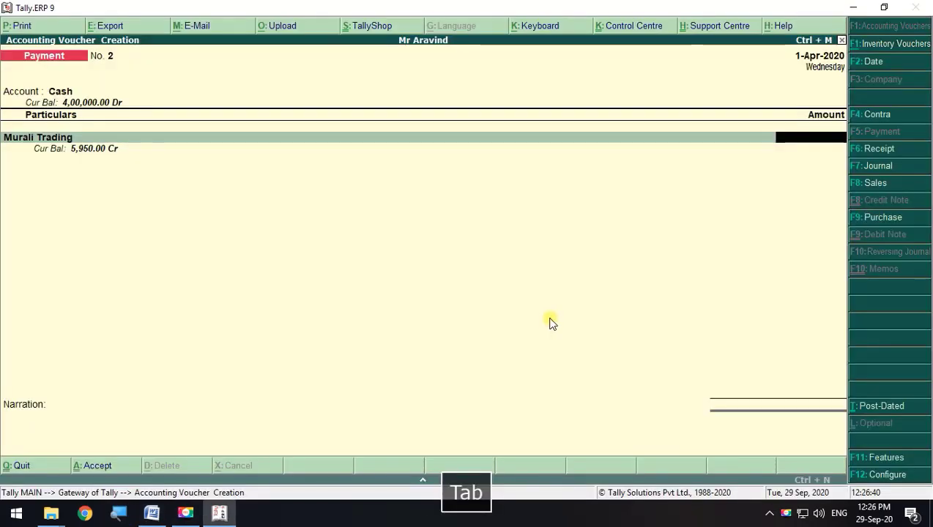
text(4,2)
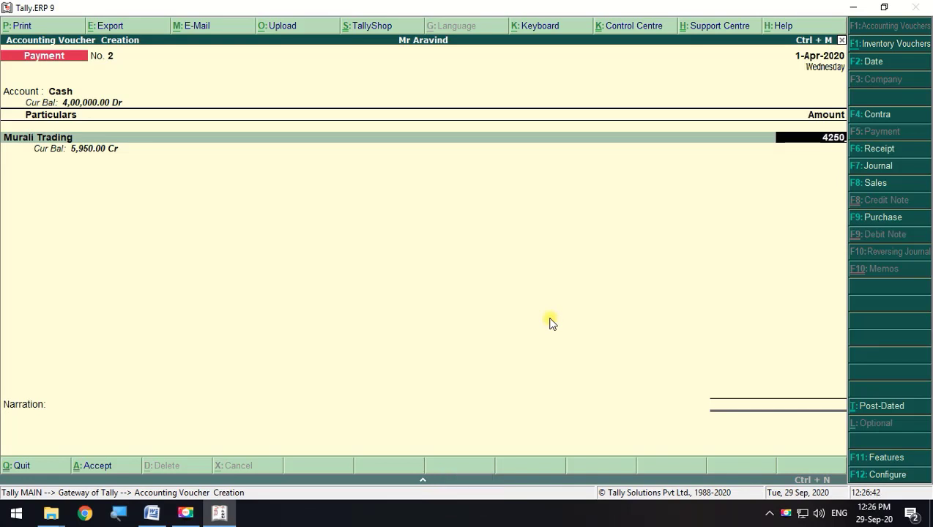
text(50)
key(Return)
- Settle the full payment as Agst Ref against bill 159 and save the payment voucher without a narration
key(Return)
key(Return)
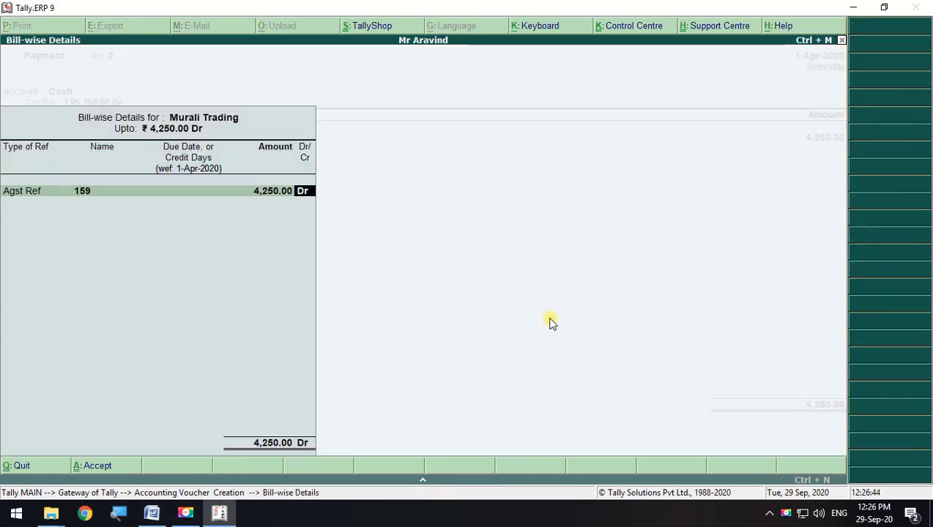
key(Return)
key(Return)
key(Return)
key(Return)
key(Return)
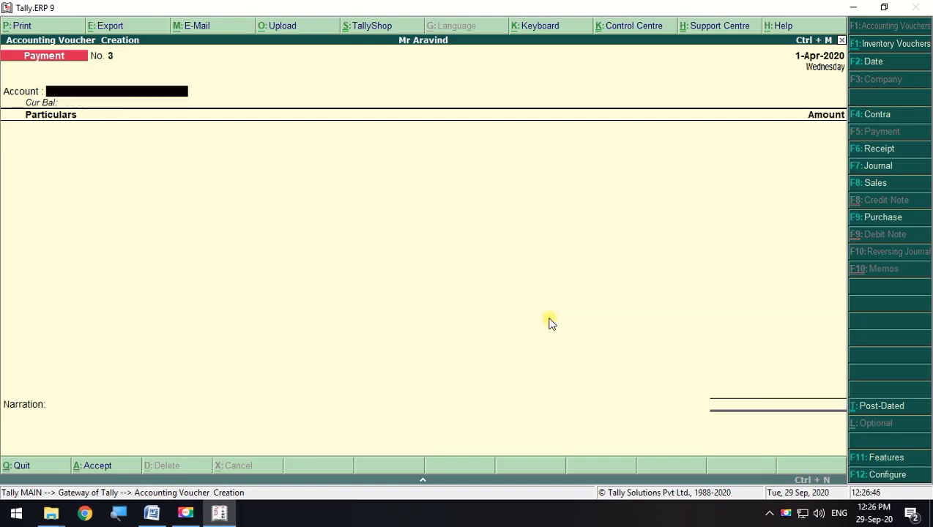
- Look up the sixth transaction, the computers sold for cash, in the Word problem sheet
key(alt+Tab)
scroll(548, 317, down, 1)
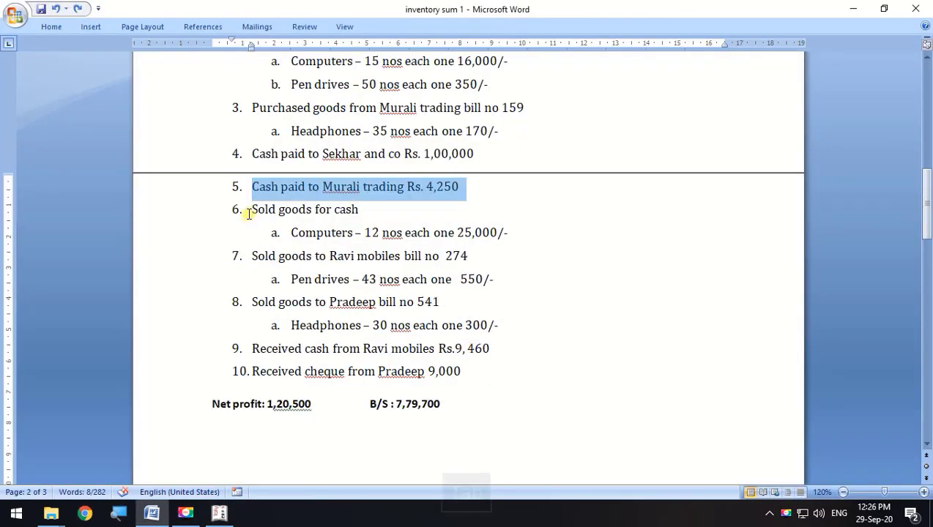
drag(247, 212, 566, 238)
key(alt+Tab)
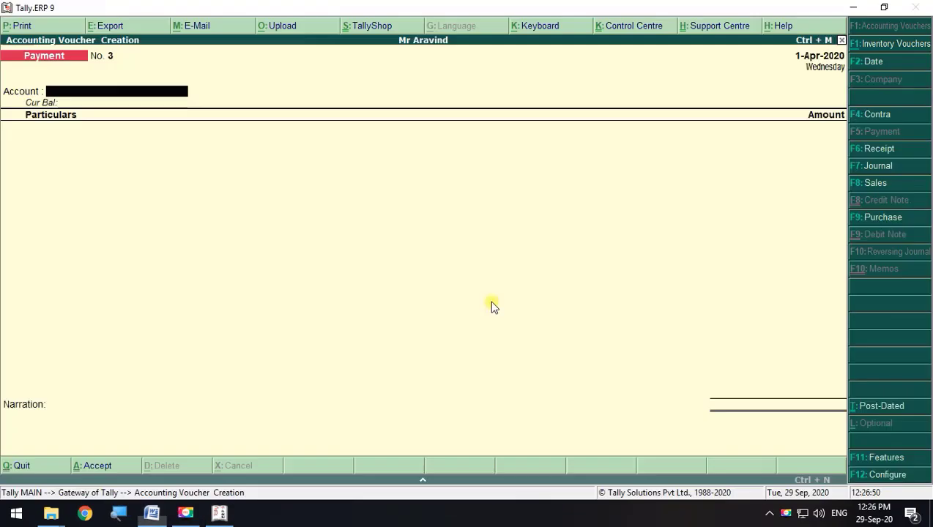
- Start a sales voucher in item invoice mode and view its invoice configuration options without changing them
click(876, 185)
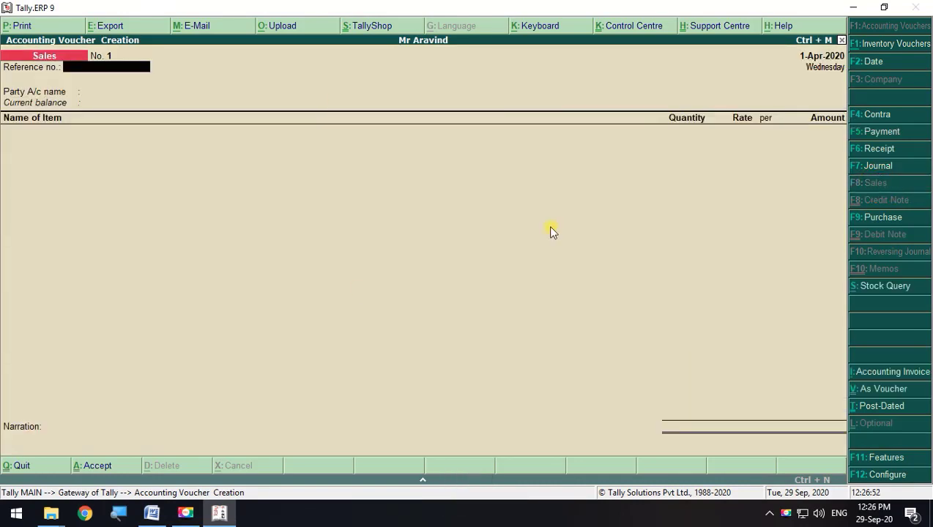
click(877, 389)
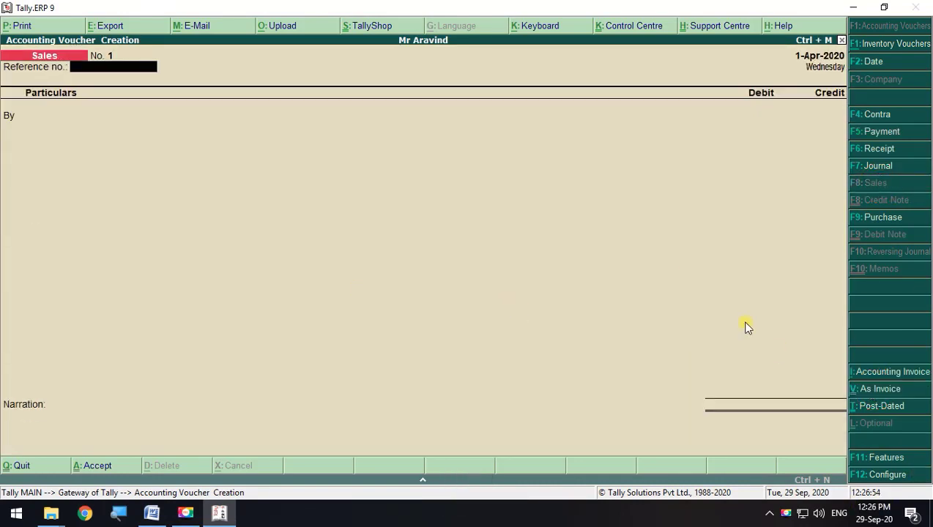
click(875, 388)
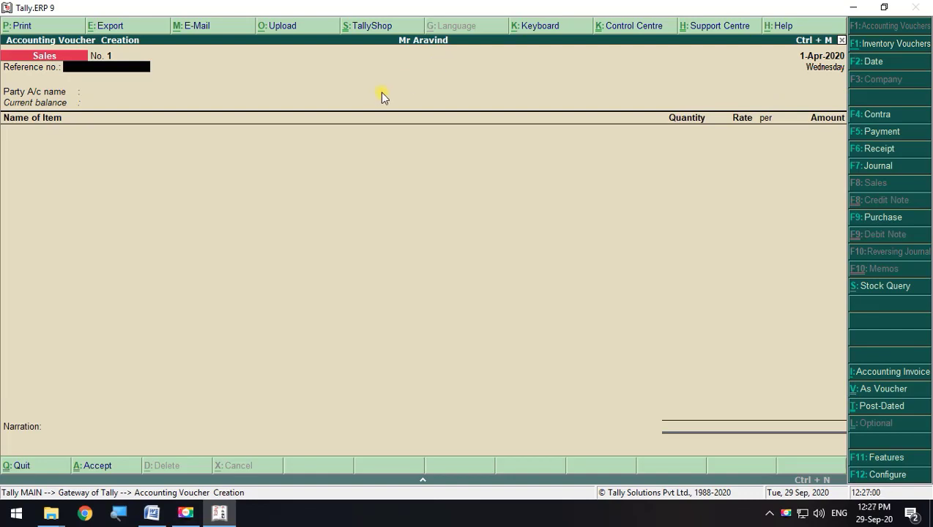
key(F12)
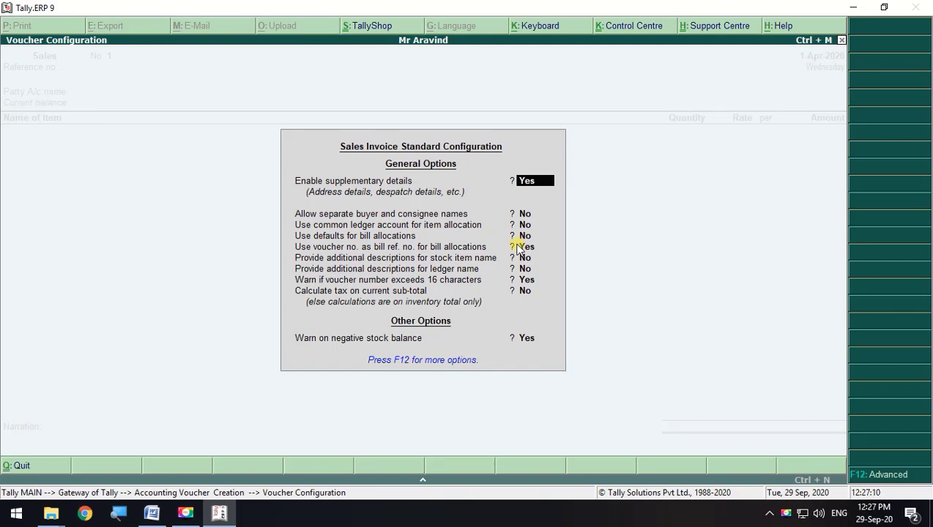
key(Escape)
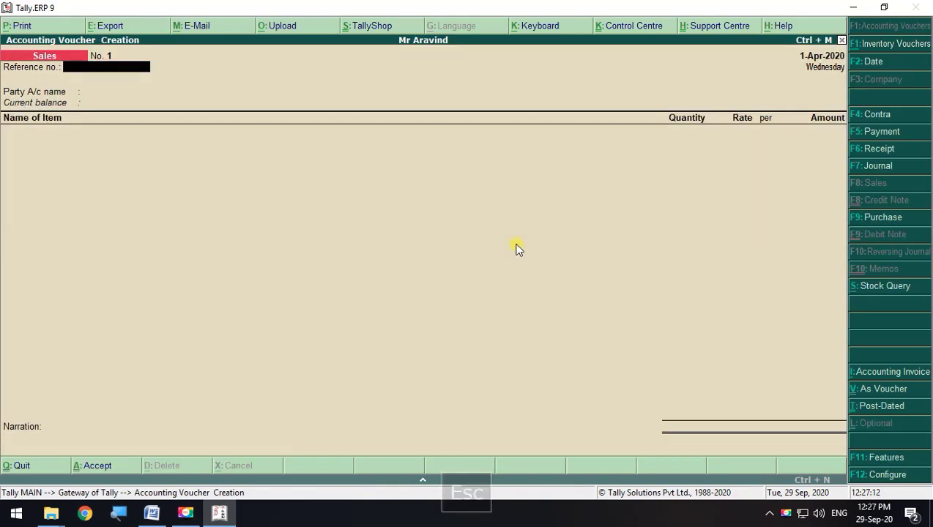
- Leave the sales reference number blank, recheck the sixth transaction in the Word sheet, and select Cash as the party account
key(Return)
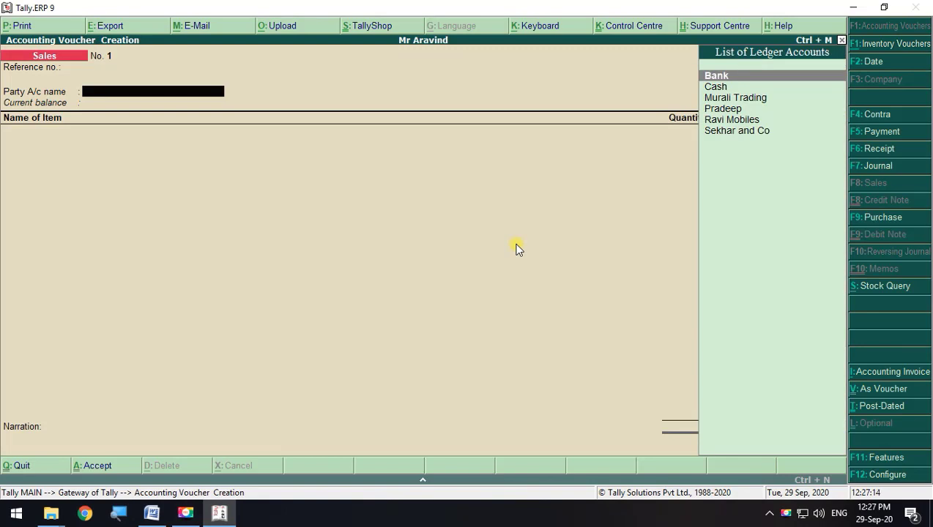
key(alt+Tab)
click(351, 253)
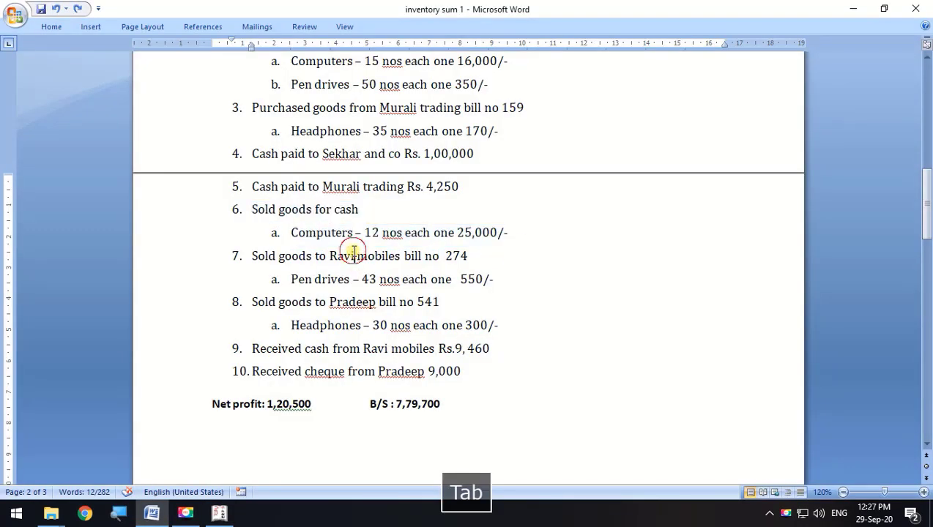
drag(280, 210, 373, 217)
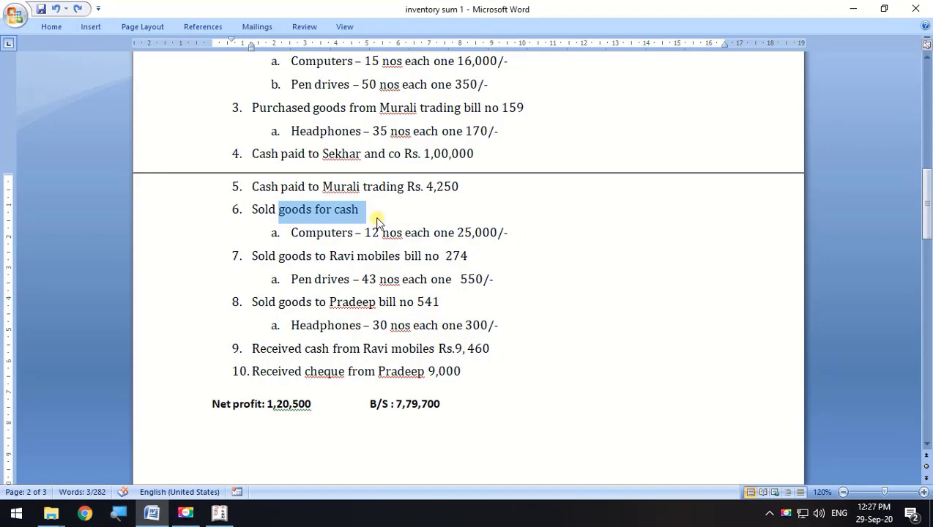
key(alt+Tab)
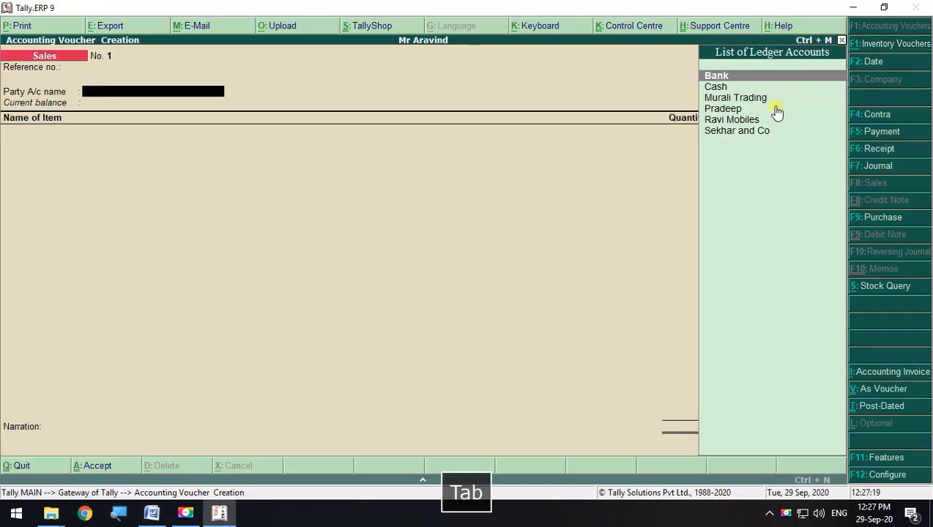
click(714, 87)
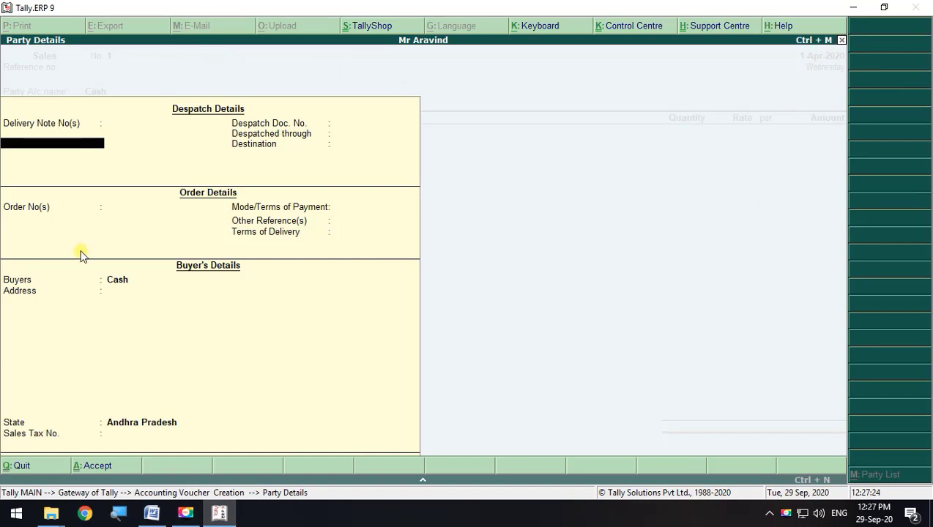
- Set Enable supplementary details to No in the sales invoice configuration and return to the voucher
key(Escape)
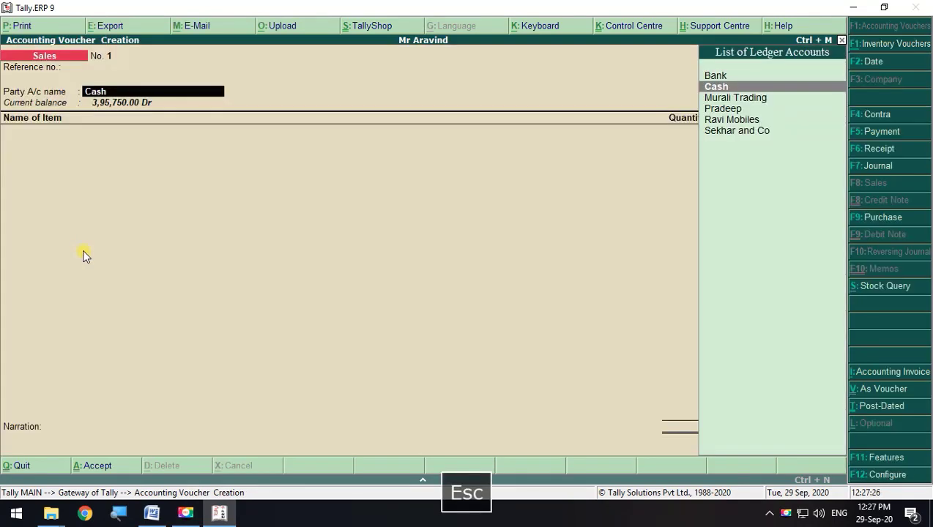
key(F12)
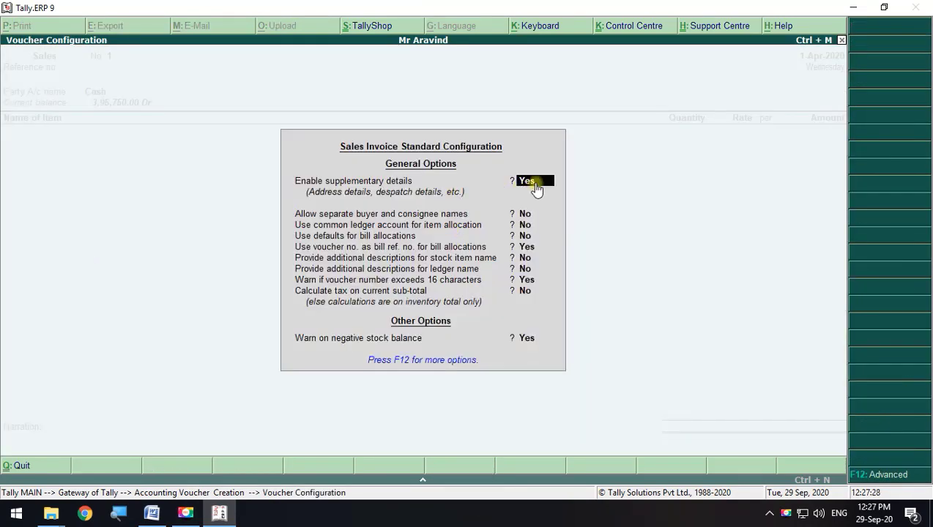
key(Return)
key(Return)
key(Return)
key(Return)
key(Return)
key(Return)
key(Return)
key(Return)
key(Return)
key(Return)
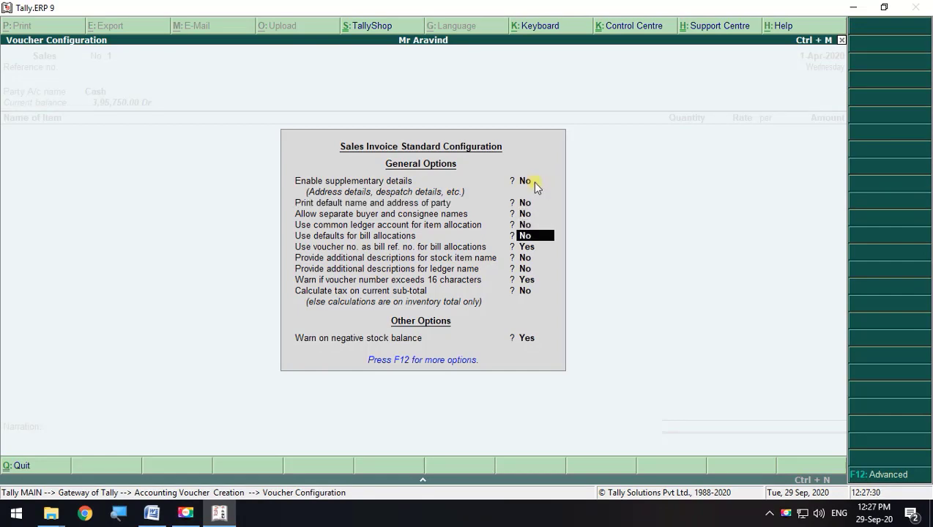
key(Return)
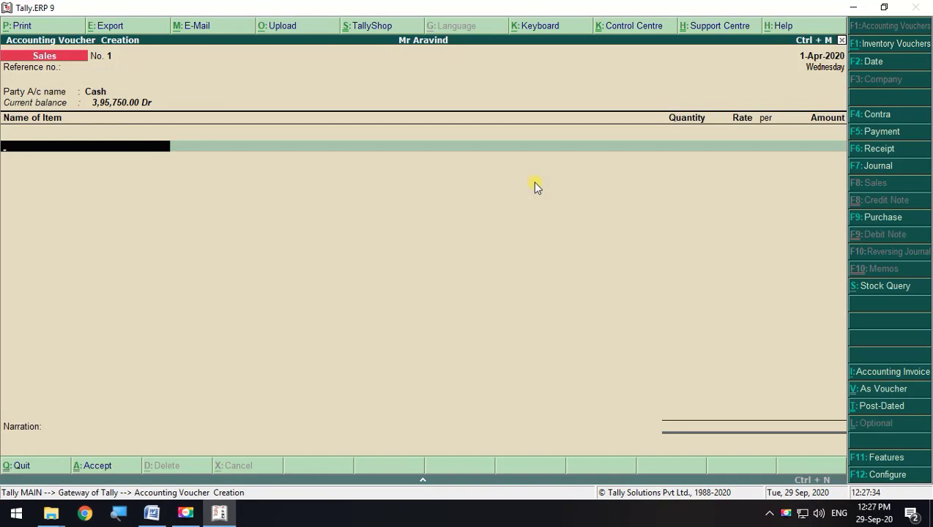
- Set Enable supplementary details back to Yes and reopen the party details for the Cash account
key(F12)
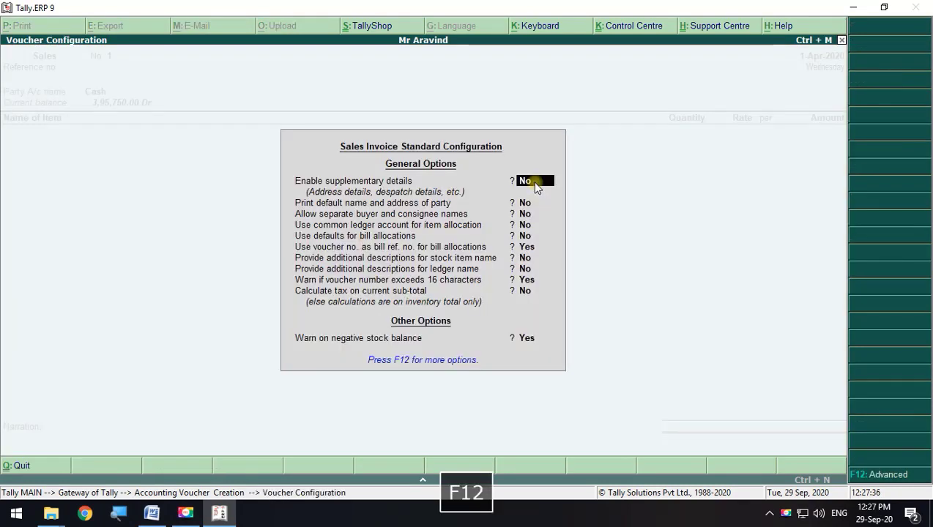
key(Return)
key(ctrl+a)
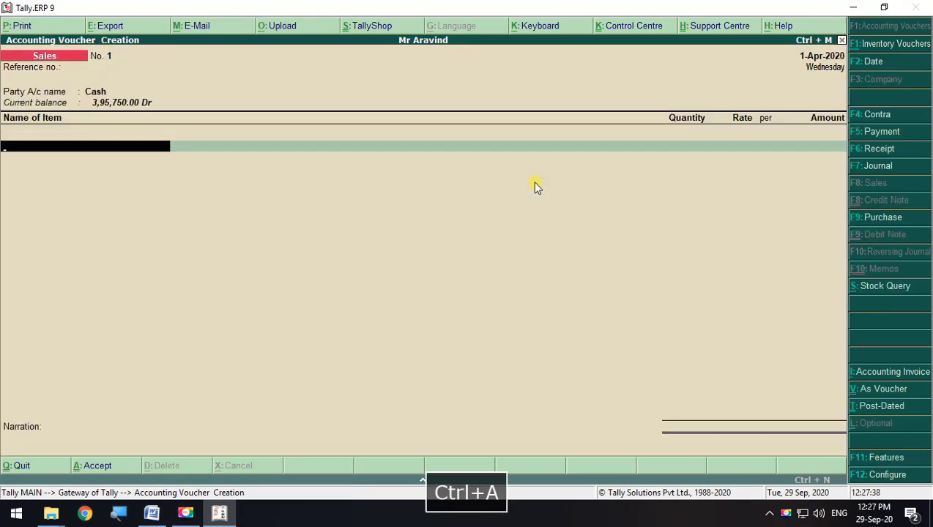
key(BackSpace)
key(Return)
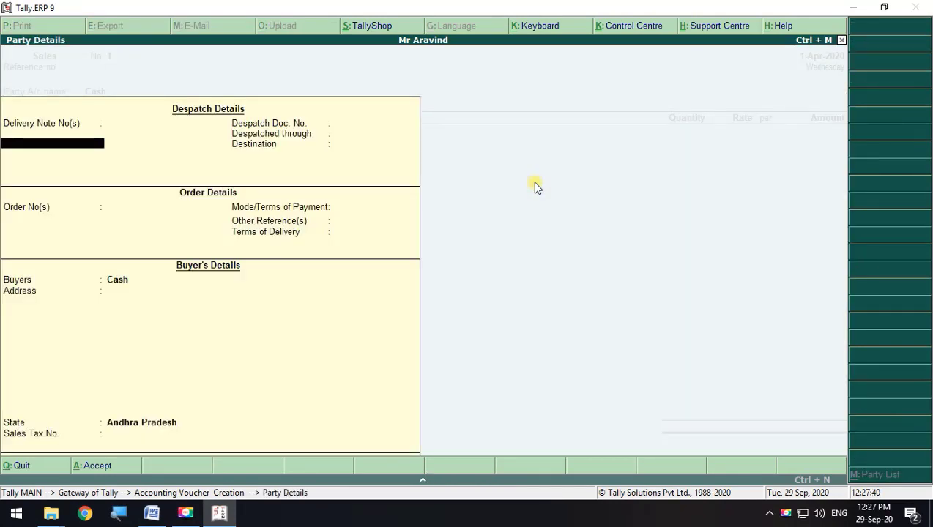
- Accept the party details with Cash as the buyer, leaving the despatch, order and address details blank
key(Return)
key(Return)
key(Return)
key(Return)
key(Return)
key(Return)
key(Return)
key(Return)
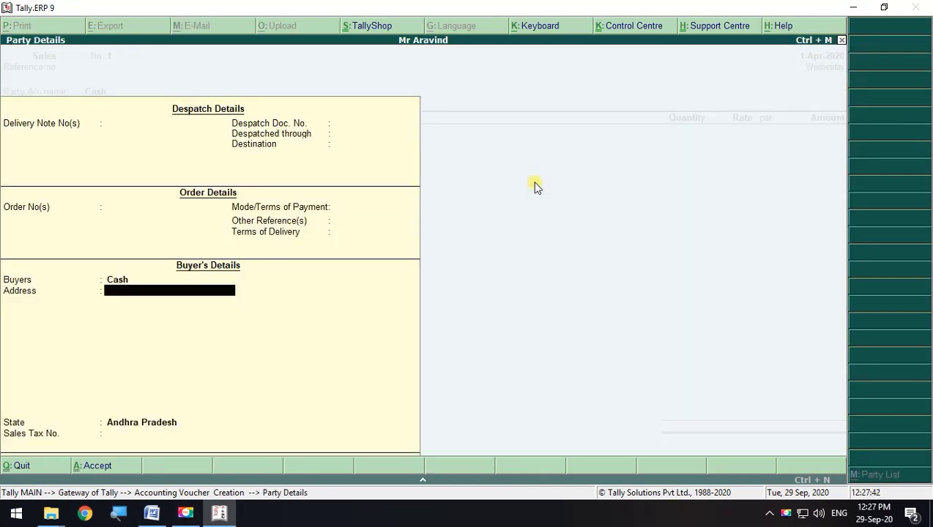
key(BackSpace)
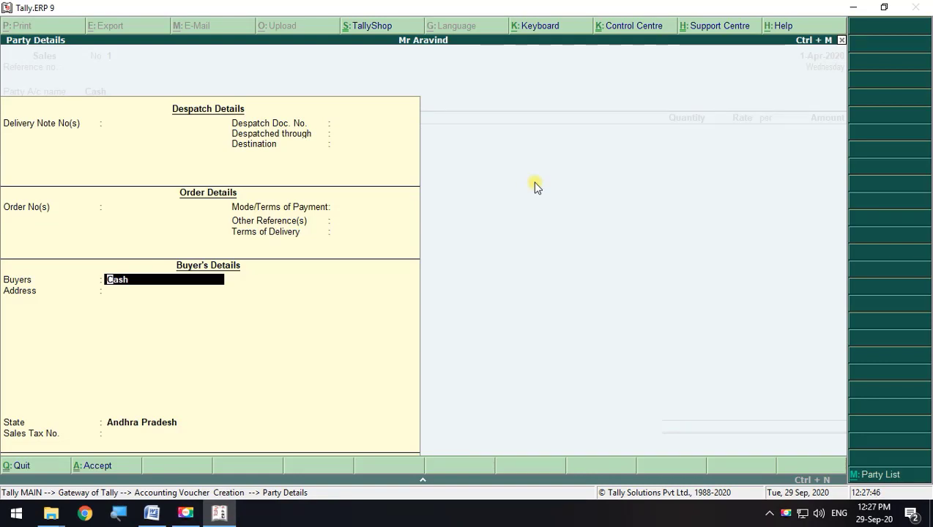
key(Return)
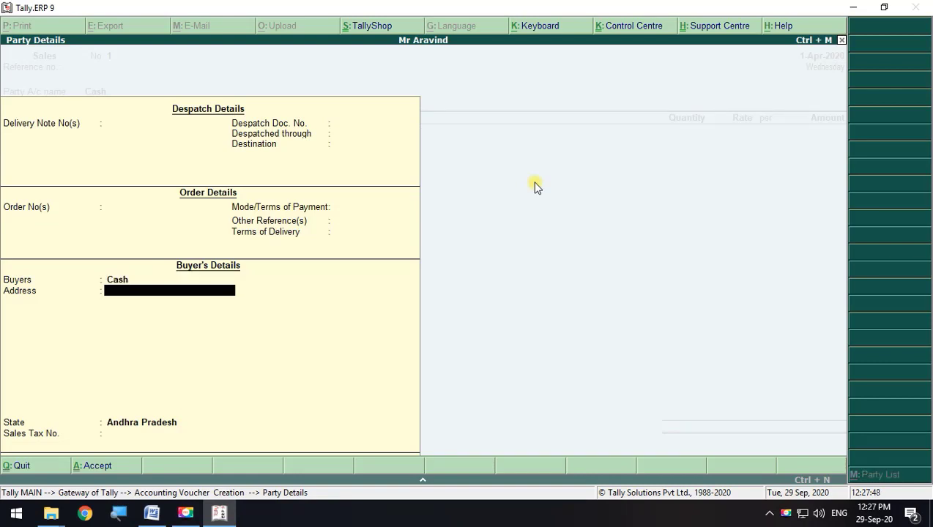
key(Return)
key(Return)
key(Return)
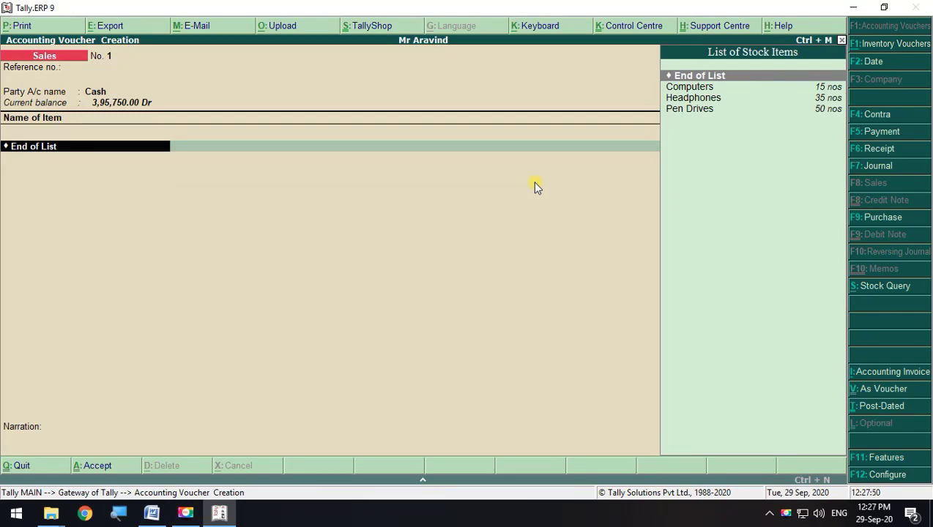
- Mark the computers line of the sixth transaction in the Word sheet and select Computers as the stock item in the Cash sales voucher
key(alt+Tab)
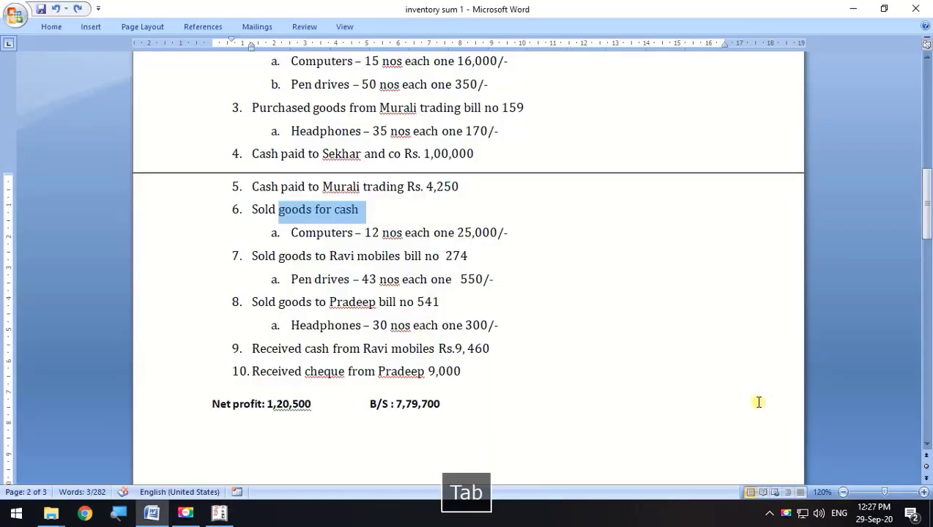
drag(290, 232, 521, 228)
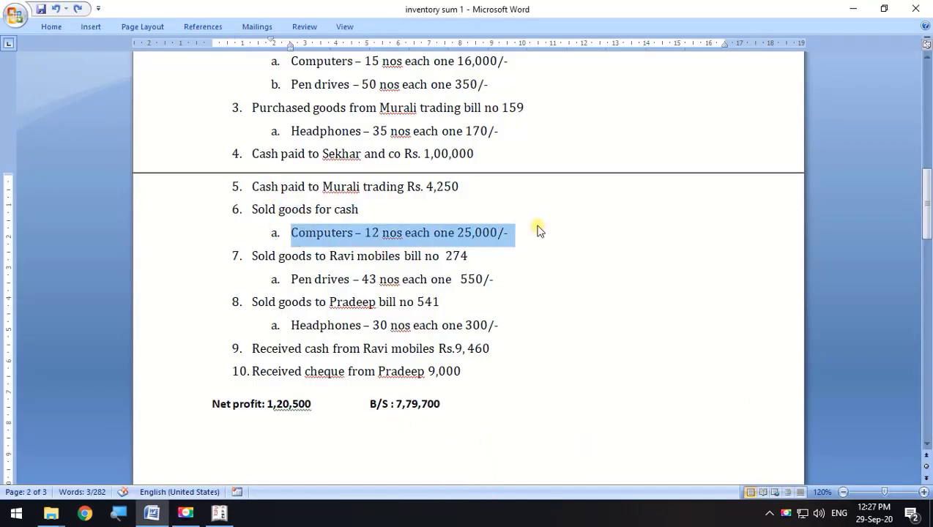
key(alt+Tab)
click(698, 89)
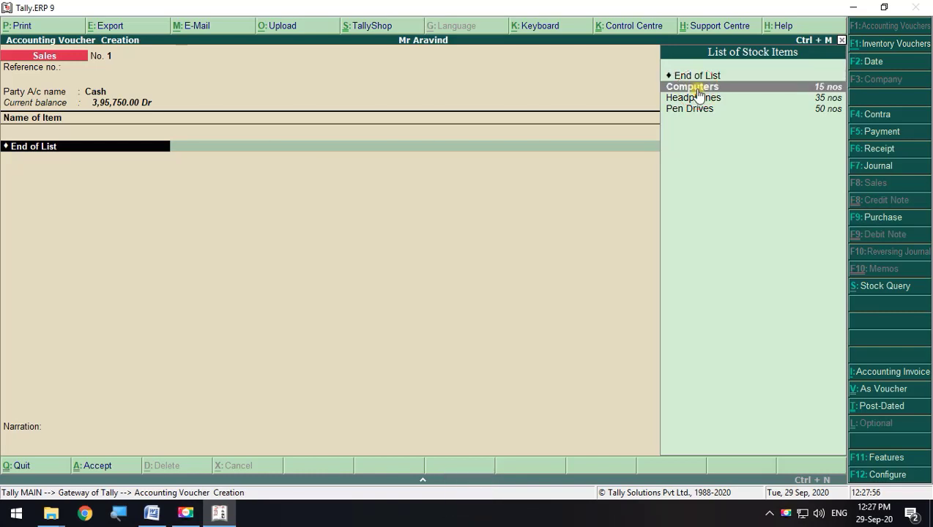
click(808, 86)
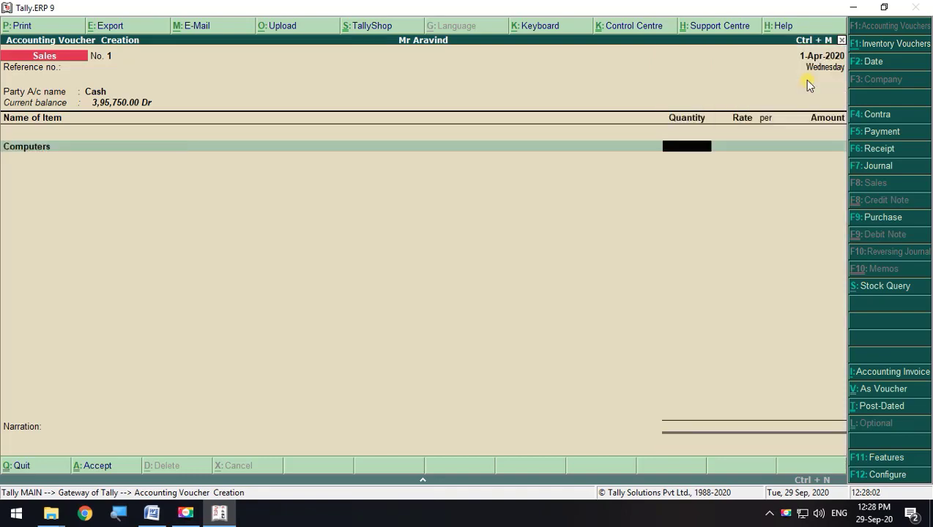
- Enter a quantity of 12 nos for Computers at a rate of 25,000 per nos, rechecking the Word sheet
key(Return)
key(alt+Tab)
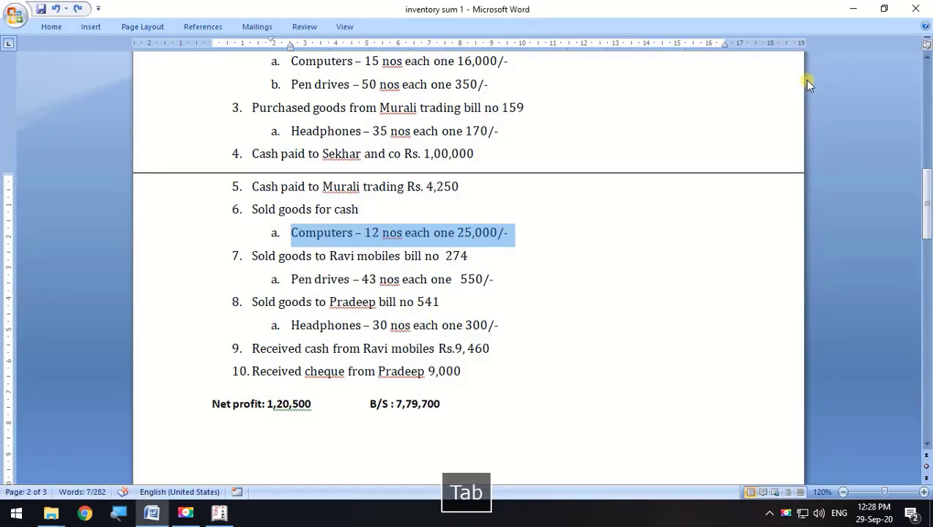
key(alt+Tab)
text(25,000)
key(Return)
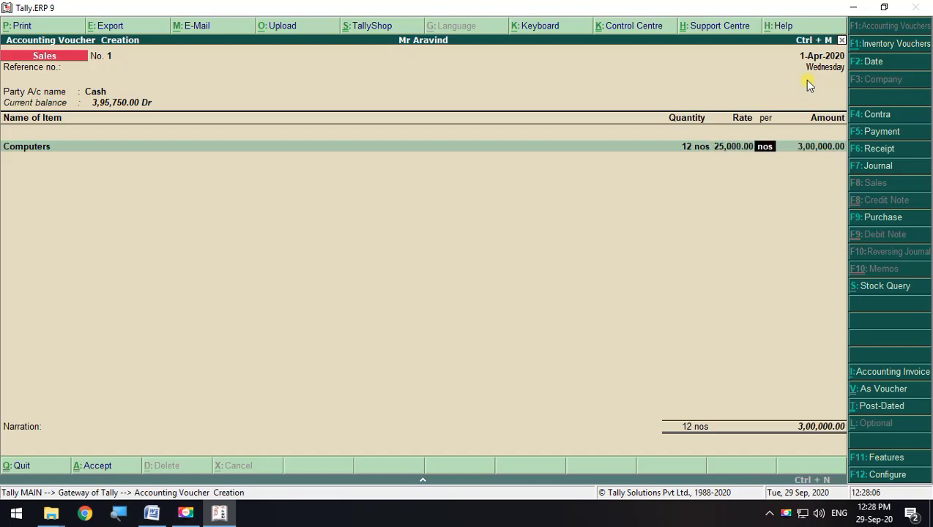
key(Return)
key(Return)
- Allocate the full 3,00,000.00 for Computers to the Sales ledger in the accounting details
key(alt+Tab)
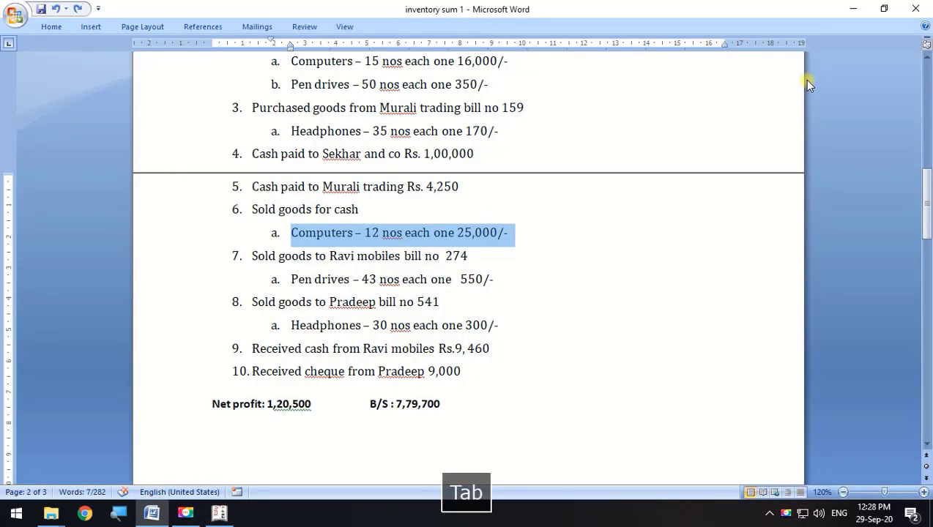
key(alt+Tab)
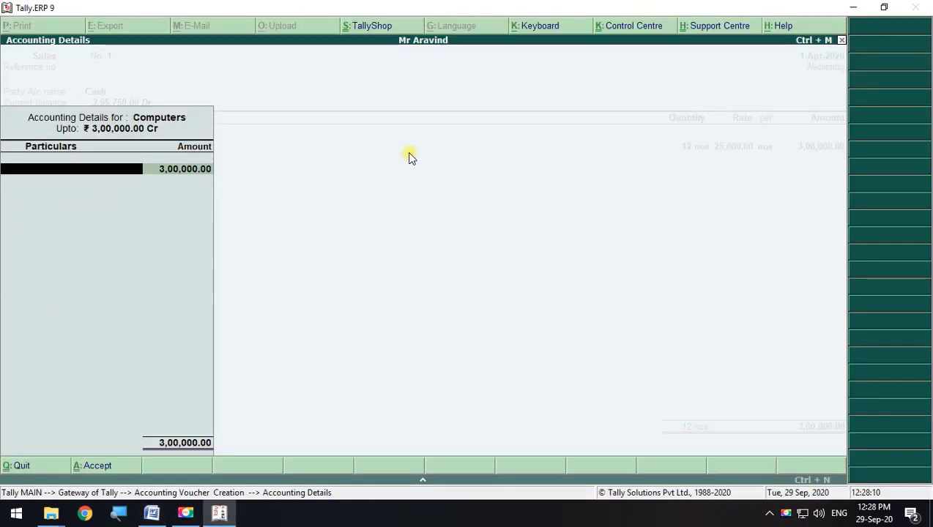
key(space)
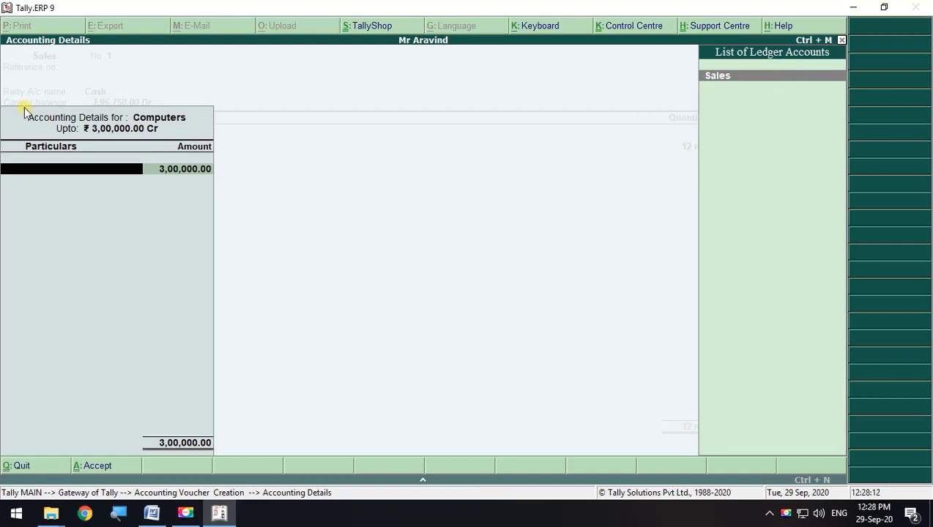
click(717, 85)
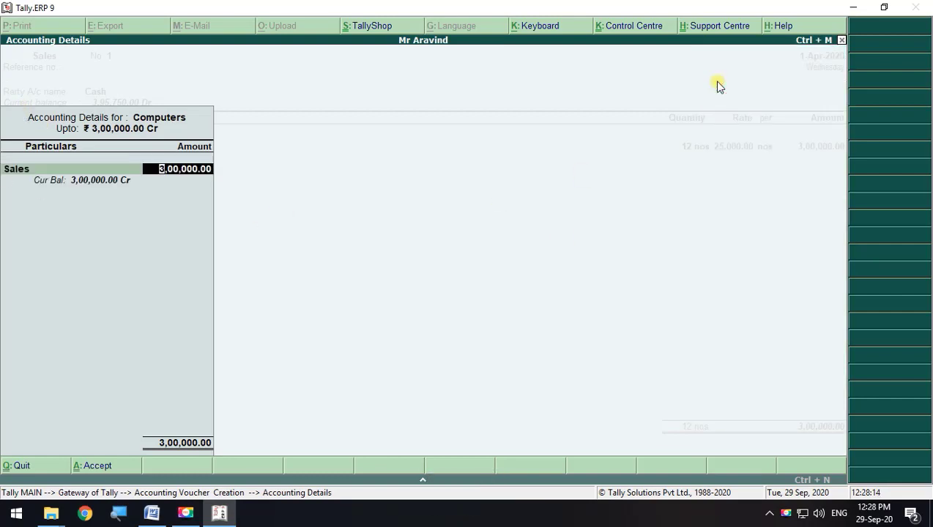
key(Return)
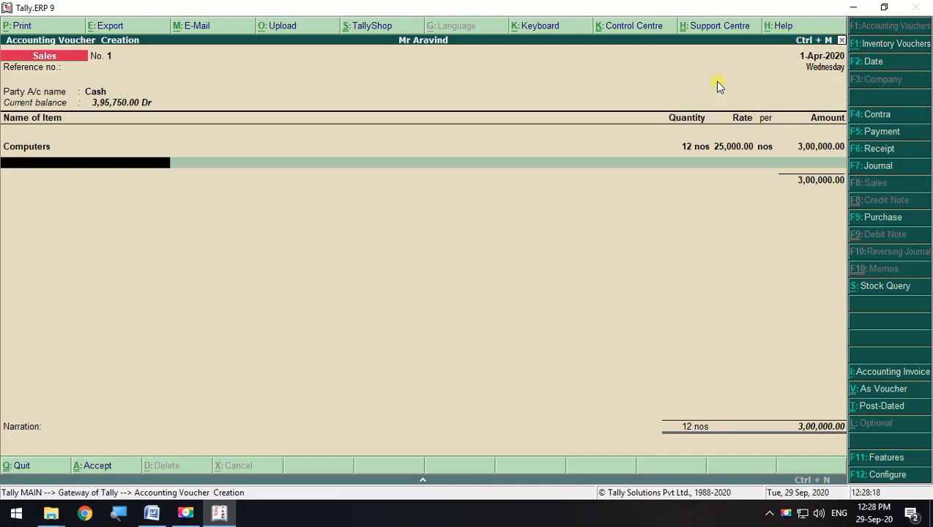
- End the item and ledger lists, leave the narration blank, and save the Cash sales voucher
key(alt+Tab)
key(alt+Tab)
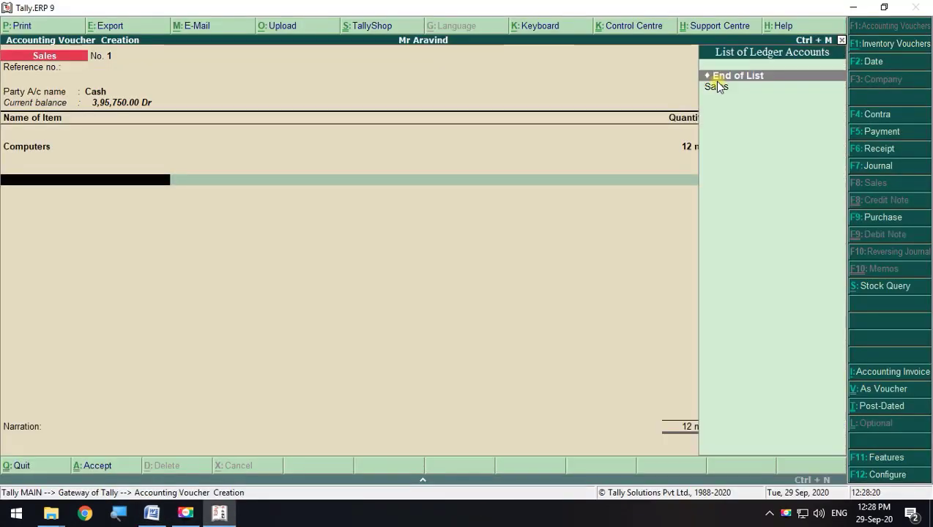
key(Return)
key(Return)
key(Return)
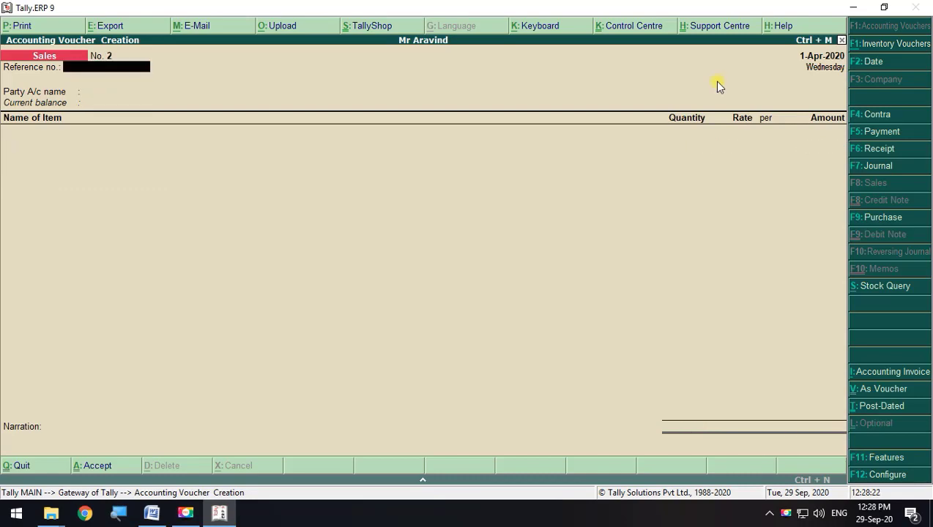
- Mark the seventh transaction in the Word sheet, leave the sales reference number blank, and select Ravi Mobiles as the party account
key(alt+Tab)
drag(249, 256, 504, 285)
key(alt+Tab)
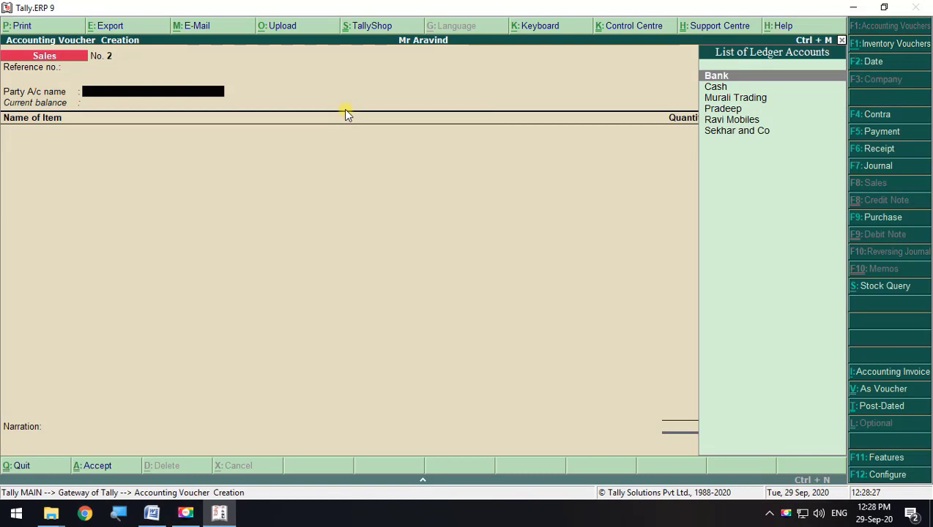
click(756, 121)
key(Return)
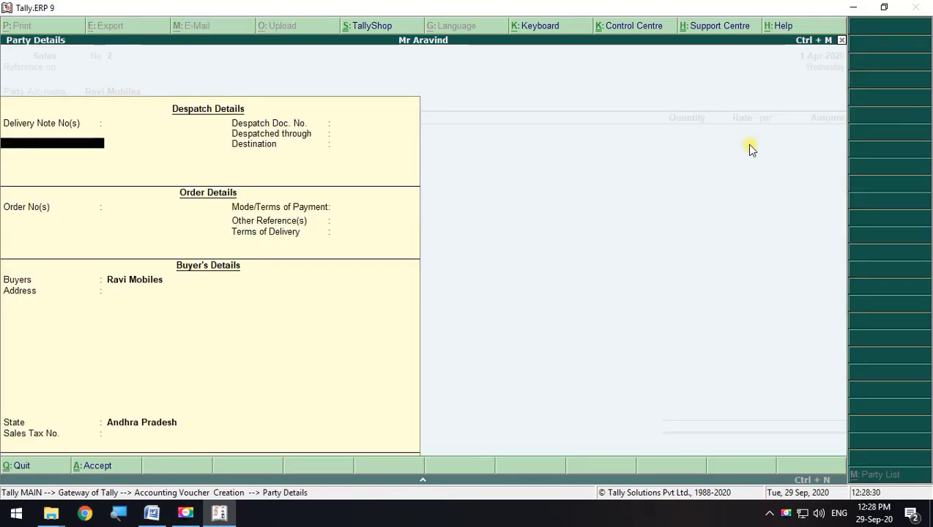
- Accept the party details for Ravi Mobiles with Andhra Pradesh as the state, leaving the despatch, order and address details blank
key(Return)
key(Return)
key(Return)
key(Return)
key(Return)
key(Return)
key(Return)
key(Return)
key(Return)
key(Return)
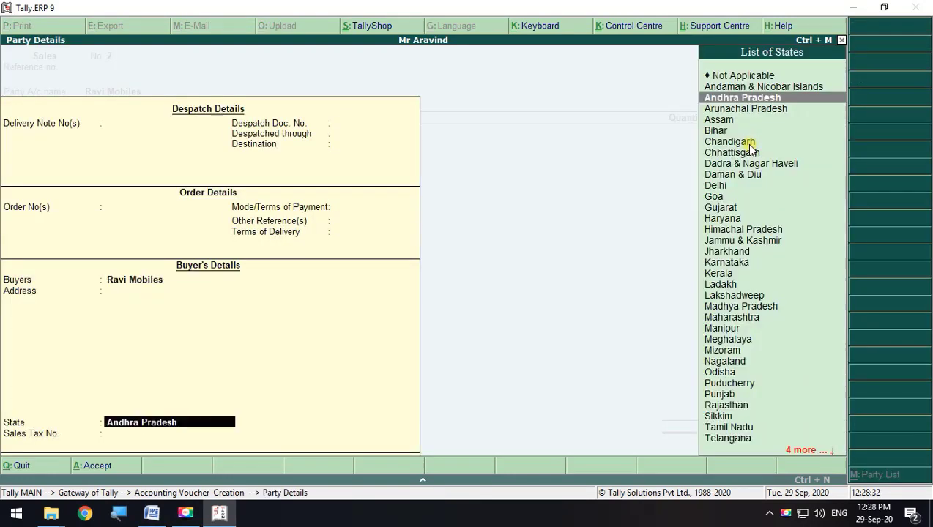
key(Return)
key(Return)
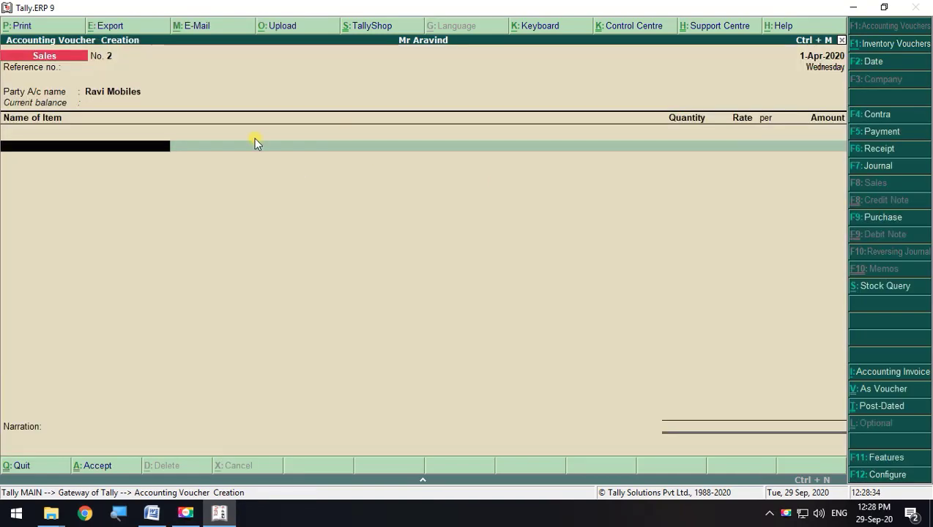
- Select Pen Drives as the stock item and enter a quantity of 43 nos, checking the Word sheet
key(alt+Tab)
key(alt+Tab)
key(space)
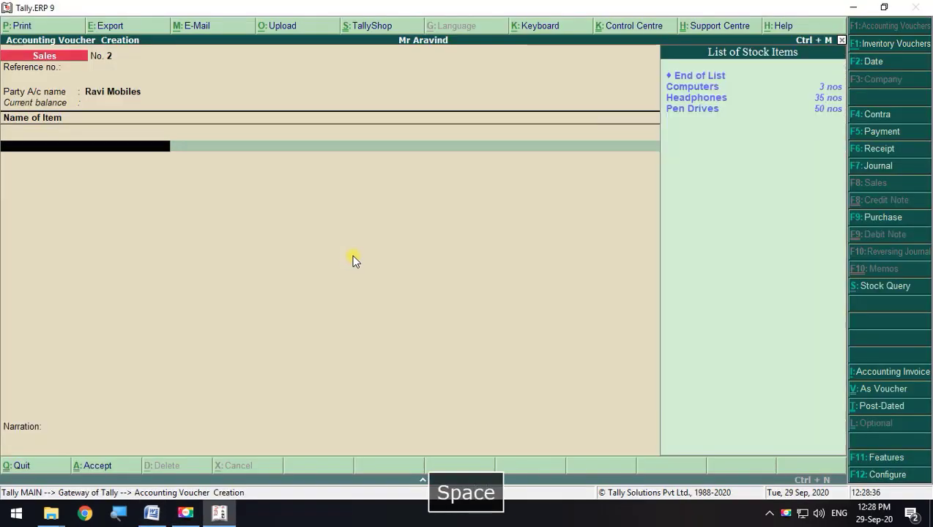
click(689, 110)
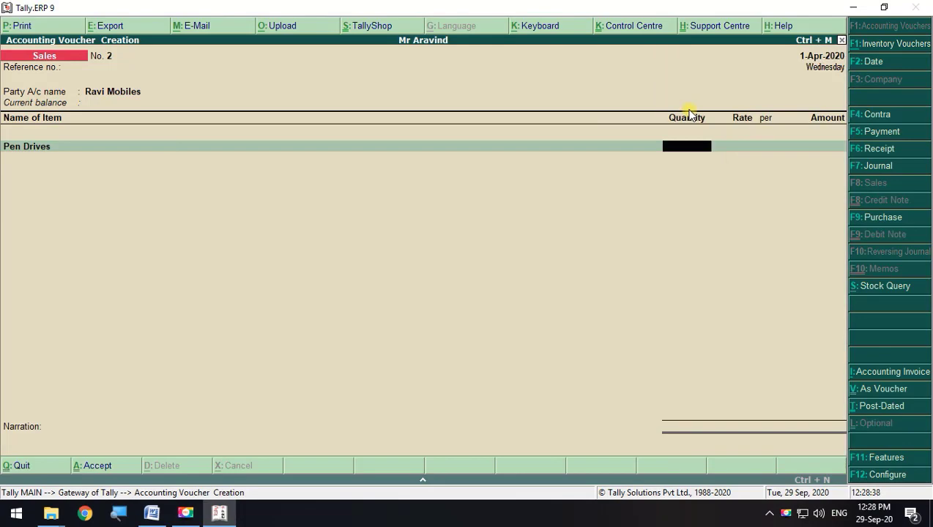
key(alt+Tab)
key(alt+Tab)
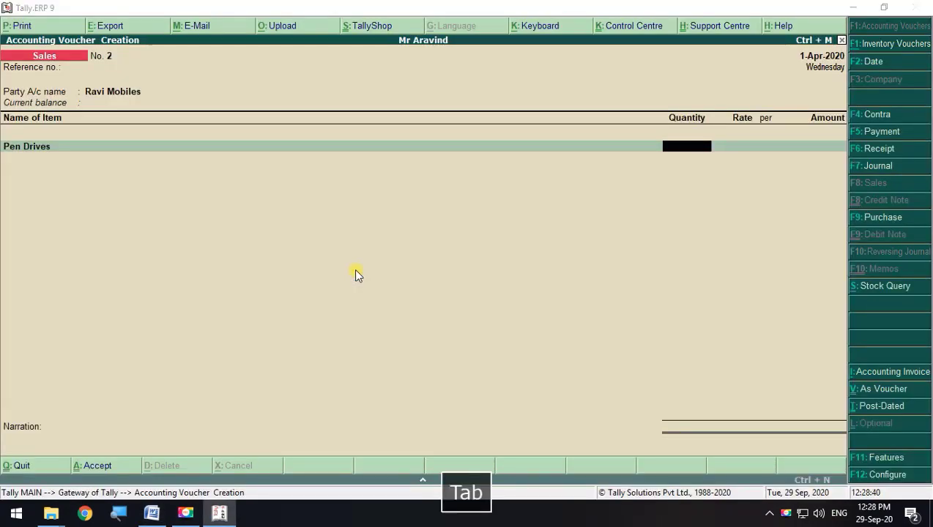
key(alt+Tab)
key(alt+Tab)
text(43)
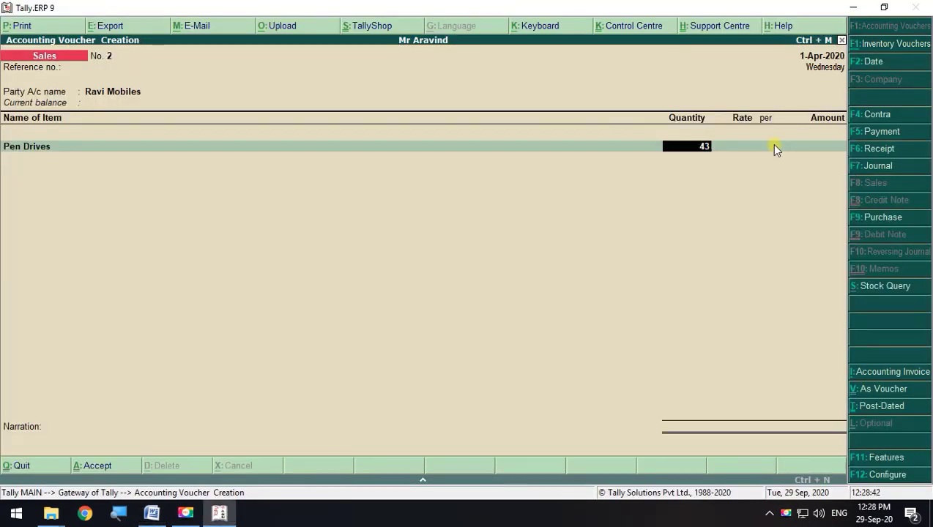
key(Return)
- Set the Pen Drives rate to 550 per nos and allocate the full amount to the Sales ledger
key(alt+Tab)
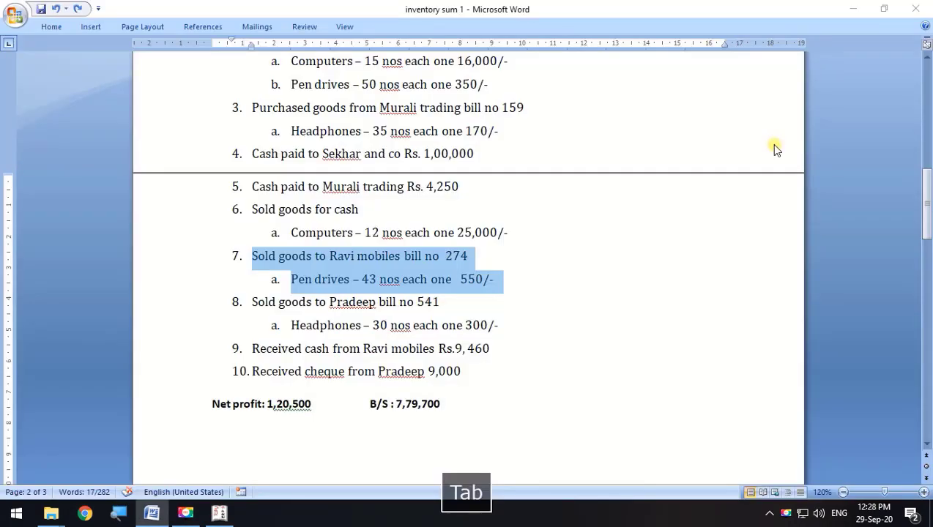
key(alt+Tab)
text(550)
key(Return)
key(Return)
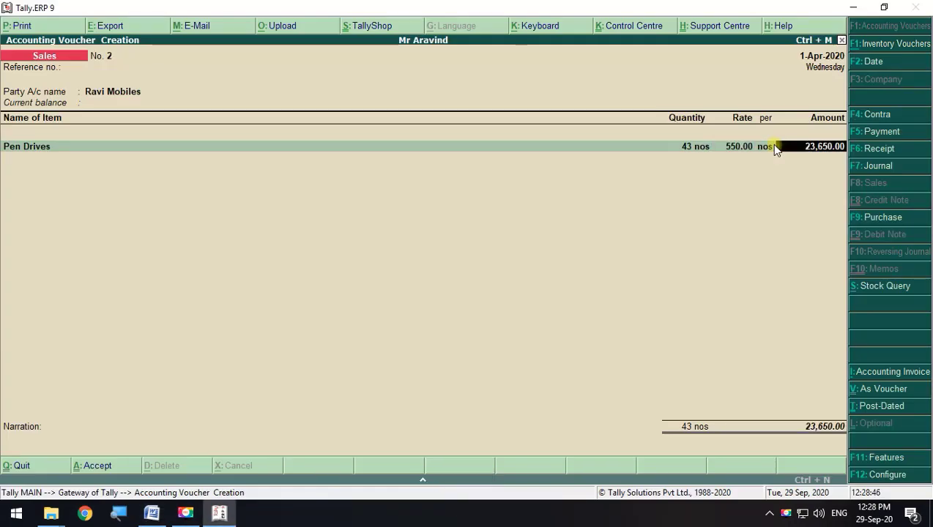
key(Return)
key(Return)
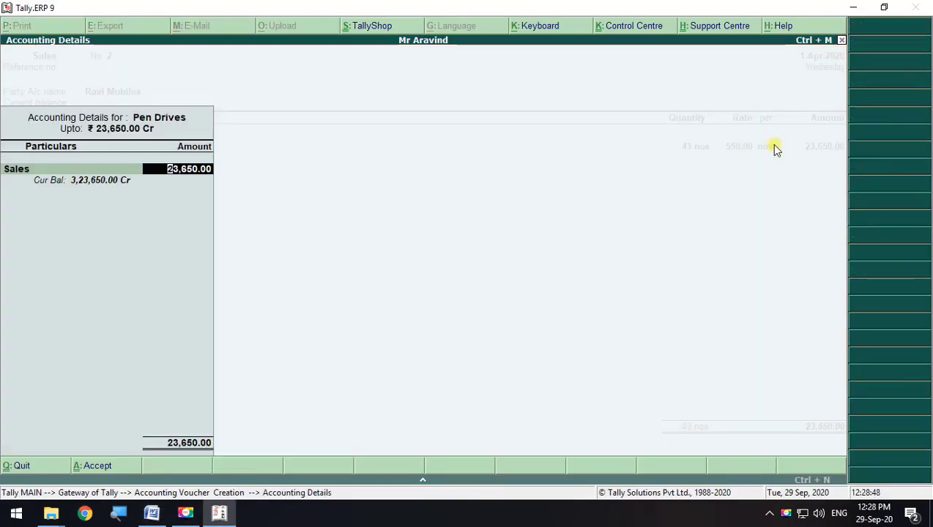
key(Return)
- End the item and ledger lists without further entries and open the bill-wise details for Ravi Mobiles
key(alt+Tab)
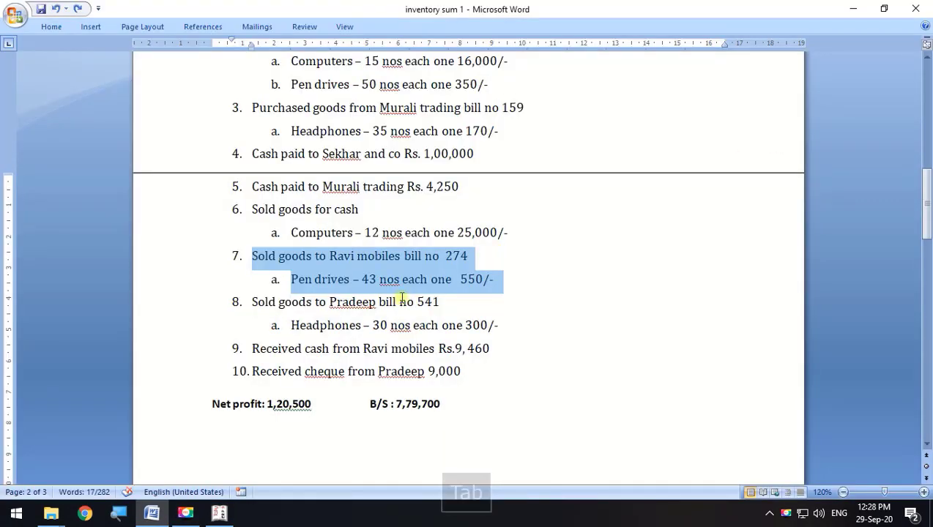
key(alt+Tab)
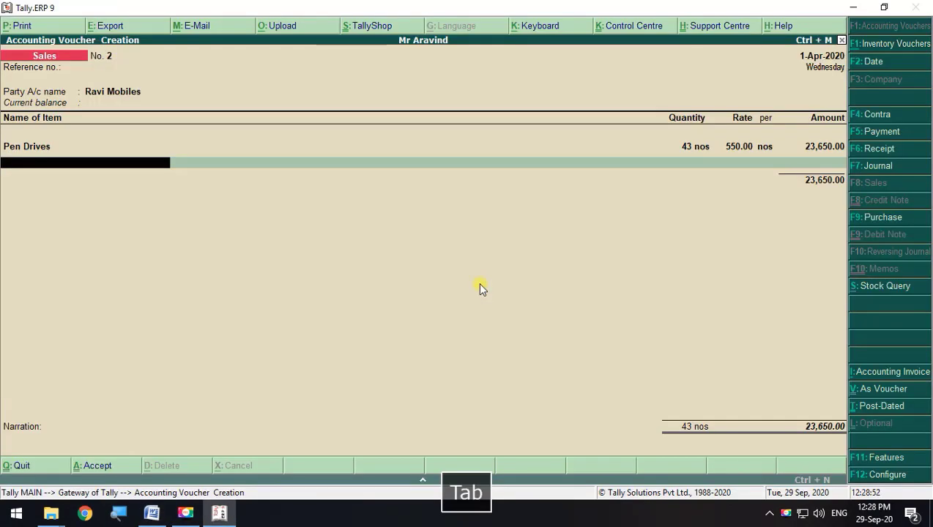
key(Return)
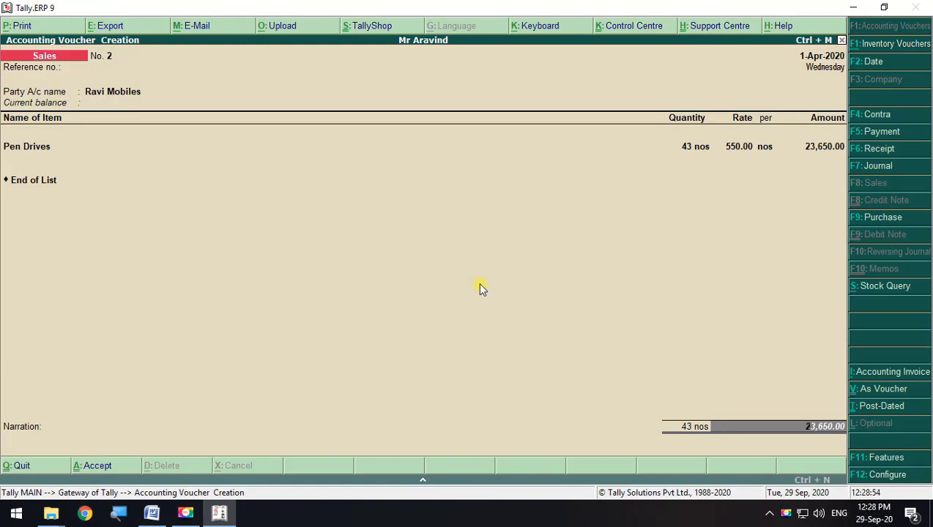
key(Return)
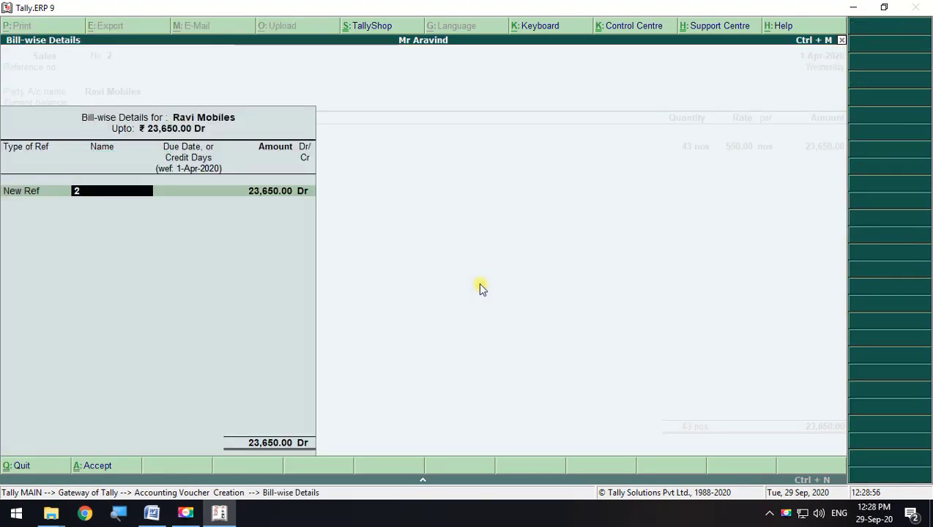
- Enter bill 274 as the New Ref for the full 23,650.00 Dr and save the Ravi Mobiles sales voucher
key(alt+Tab)
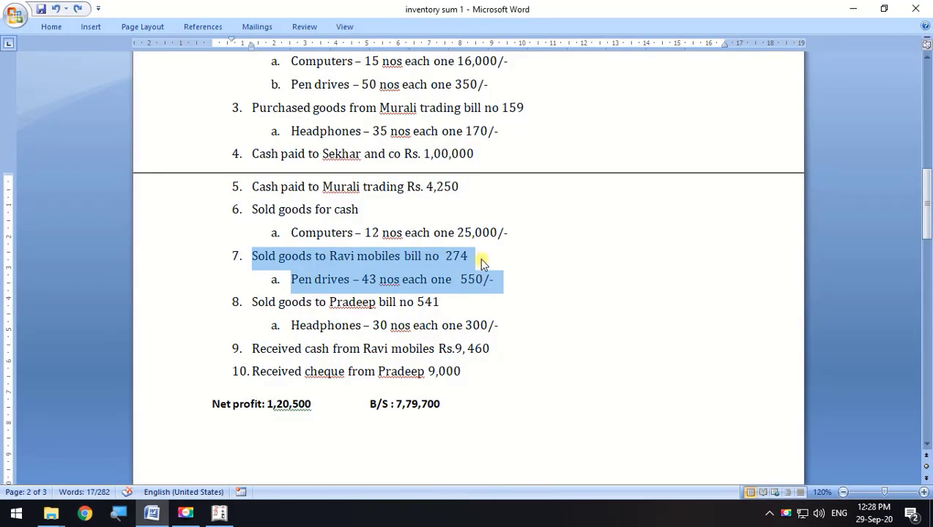
click(467, 257)
key(alt+Tab)
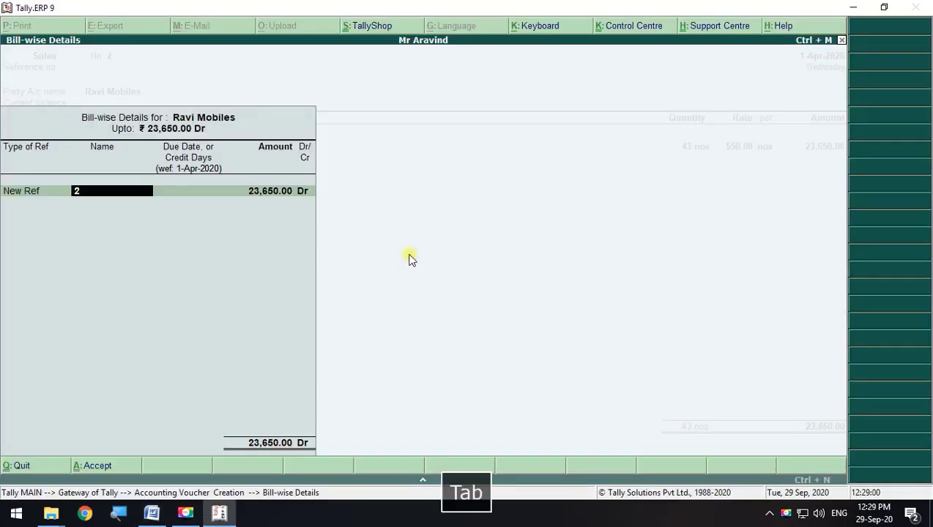
text(7)
key(Return)
key(Return)
key(Return)
key(Return)
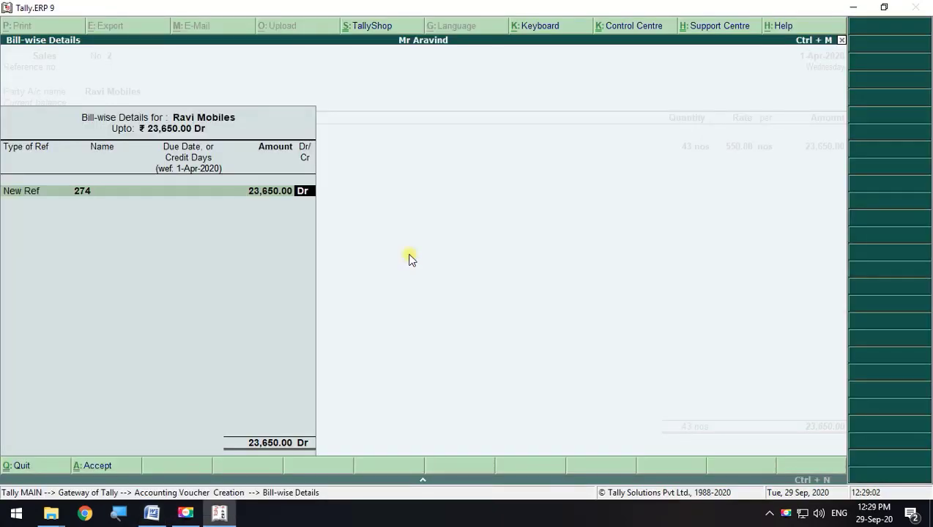
key(Return)
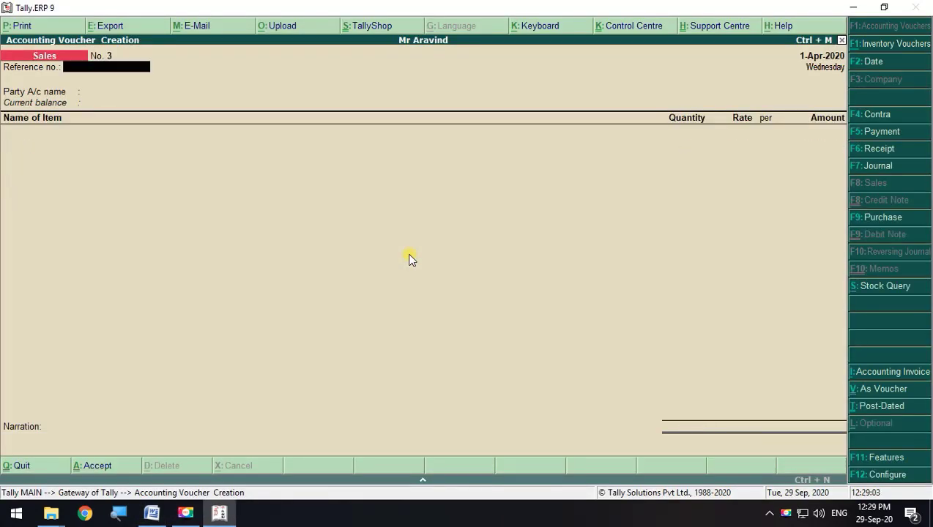
- Highlight transaction 8 in the Word sheet and choose its customer as the party account of the new sales voucher
key(alt+Tab)
scroll(393, 302, down, 1)
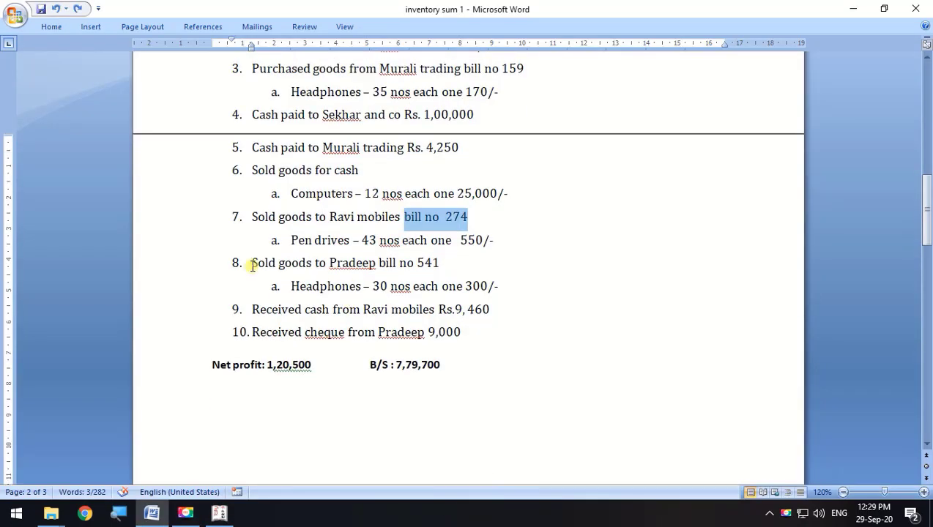
drag(249, 263, 520, 292)
key(alt+Tab)
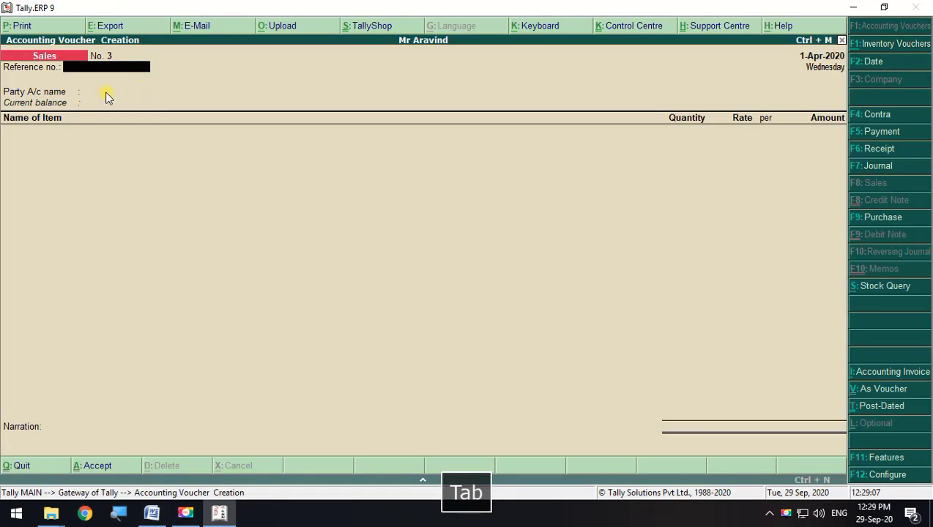
click(106, 92)
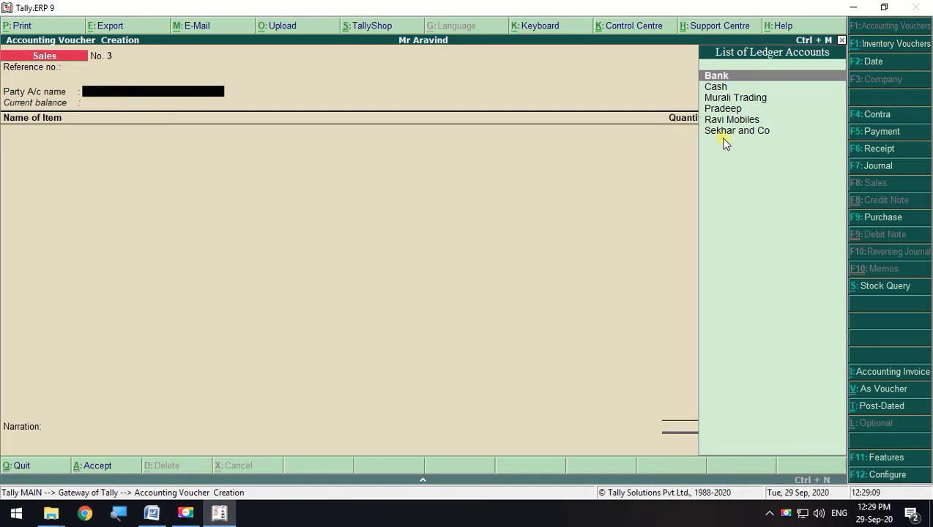
click(725, 111)
key(Return)
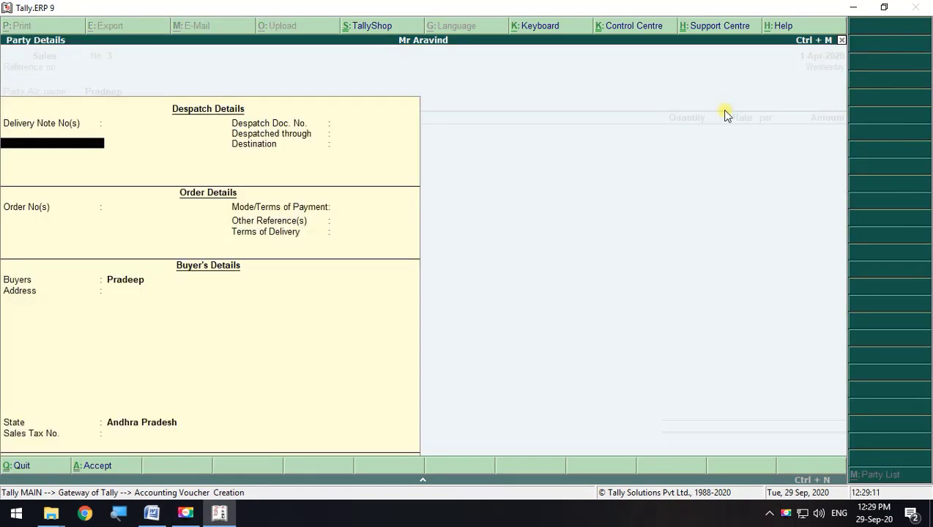
- Accept the party details for the sale, leaving the despatch and order details blank and the buyer's details as they are
key(Return)
key(Return)
key(Return)
key(Return)
key(Return)
key(Return)
key(Return)
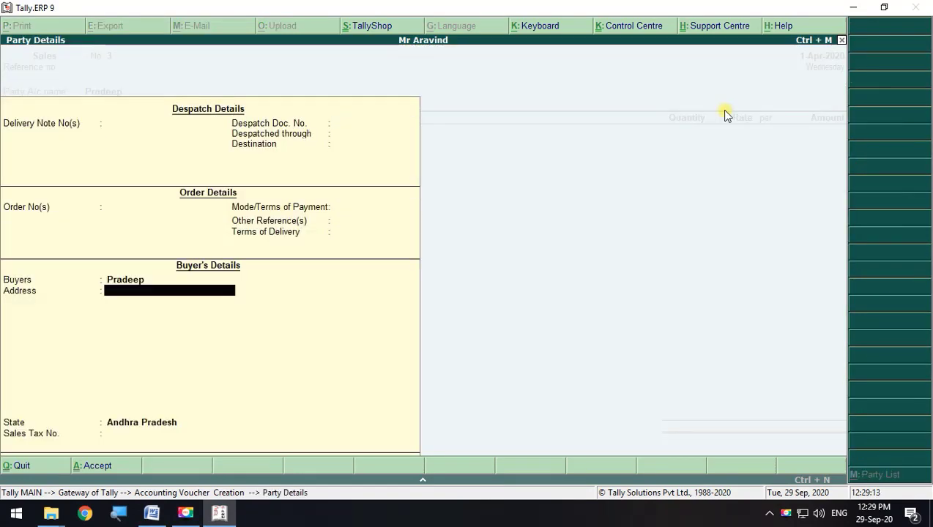
key(Return)
key(Return)
key(Return)
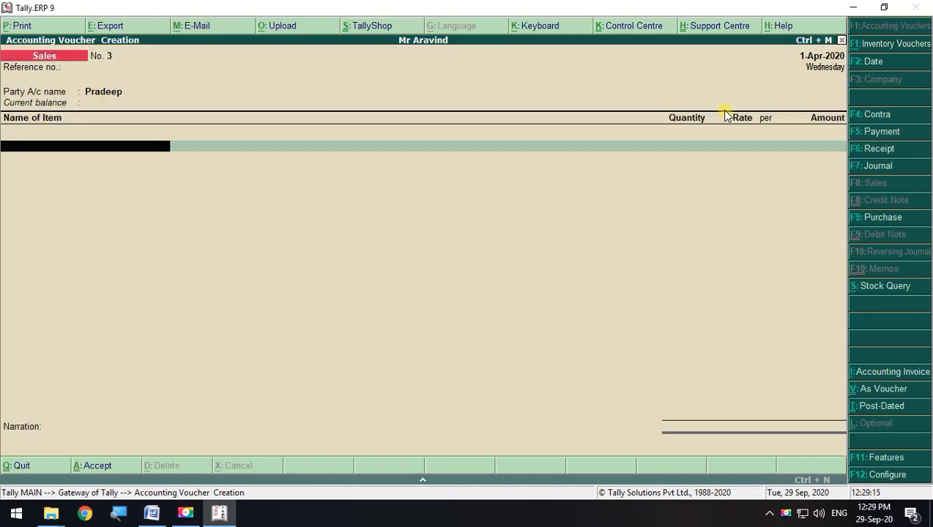
- Select Headphones as the stock item and enter a quantity of 30 nos
key(space)
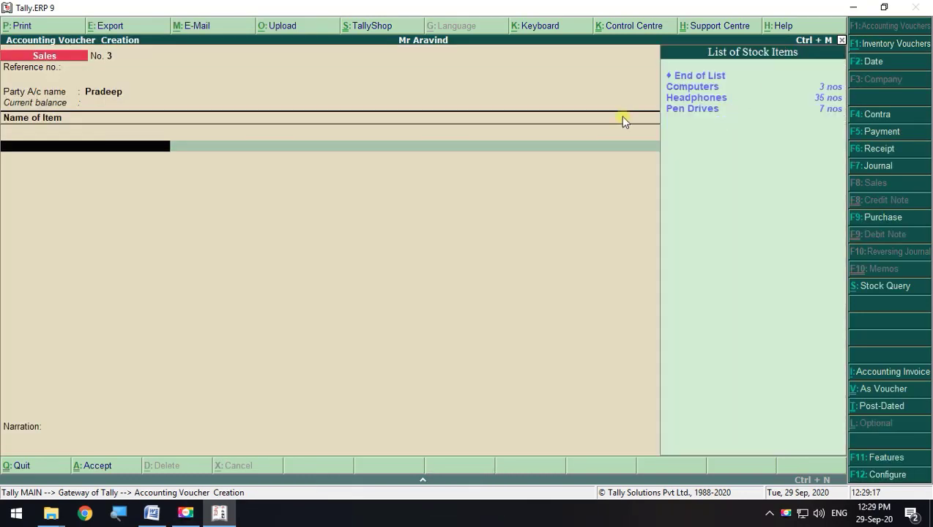
click(703, 98)
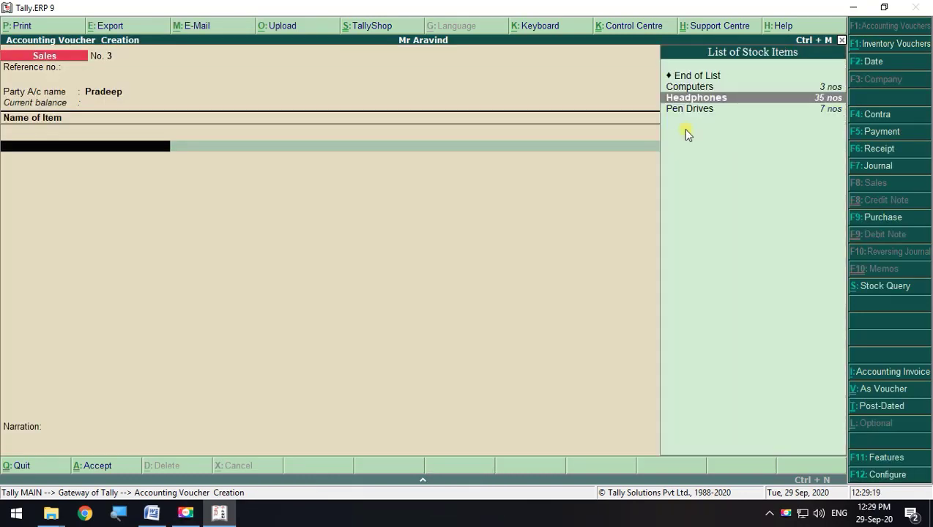
key(Return)
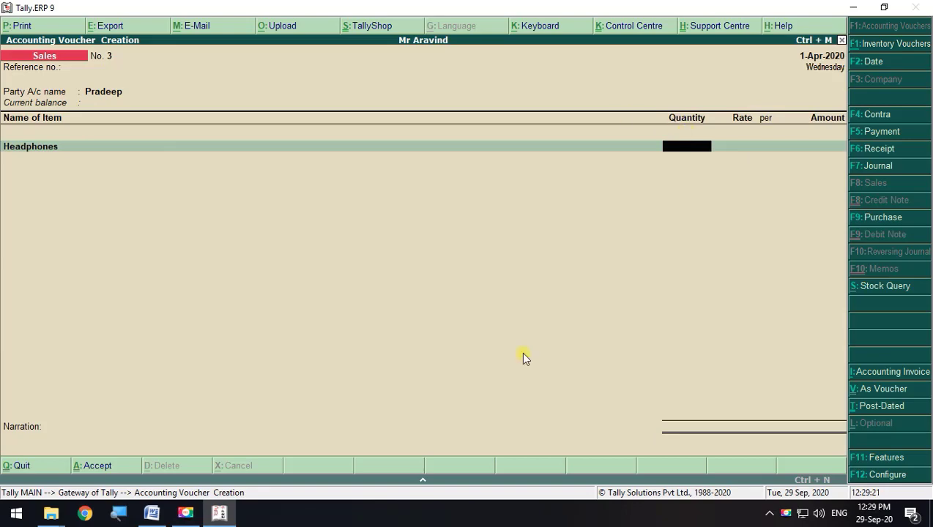
text(30)
key(Return)
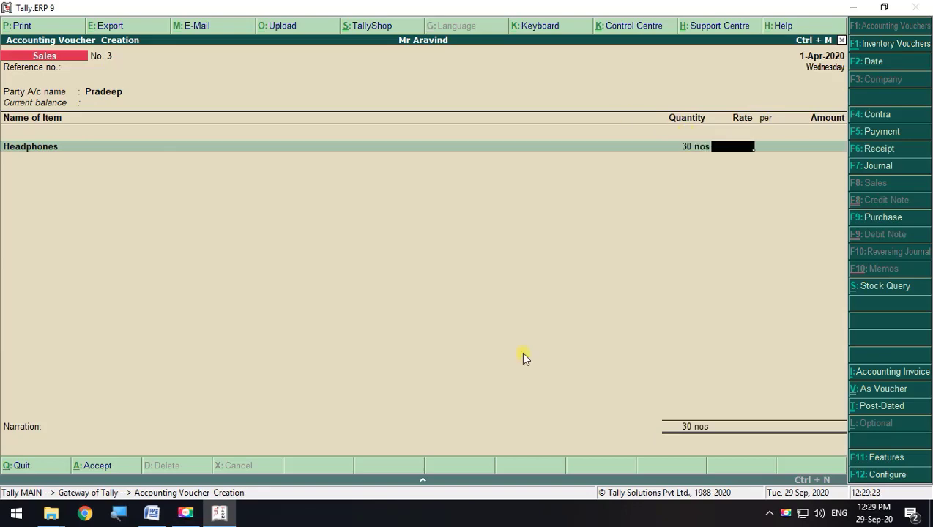
- Set the Headphones rate to 300 per nos after checking the Word sheet, and allocate the full amount to the Sales ledger
key(alt+Tab)
key(alt+Tab)
text(300)
key(Return)
key(Return)
key(Return)
key(alt+Tab)
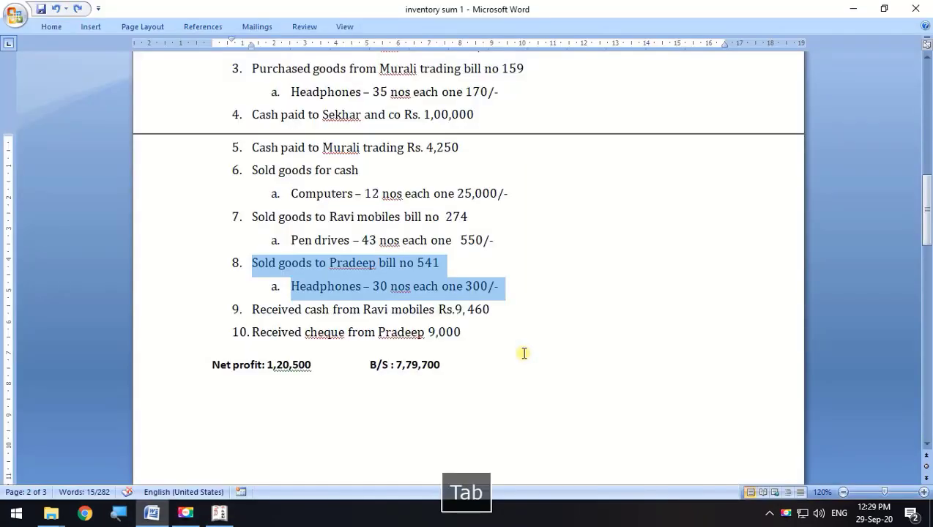
key(alt+Tab)
key(Return)
key(Return)
key(Return)
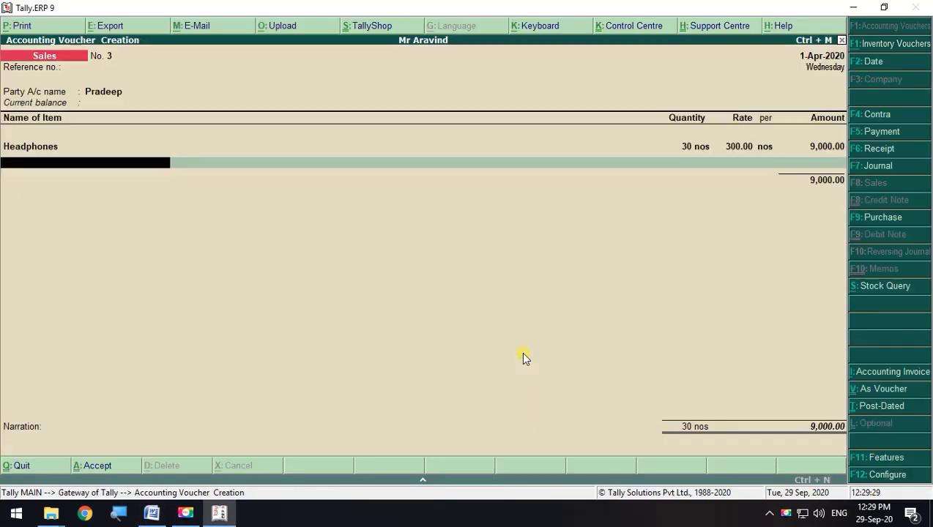
- End the item and ledger lists, enter bill 541 as the New Ref for the full 9,000.00 Dr, and save the sales voucher
key(Return)
key(Return)
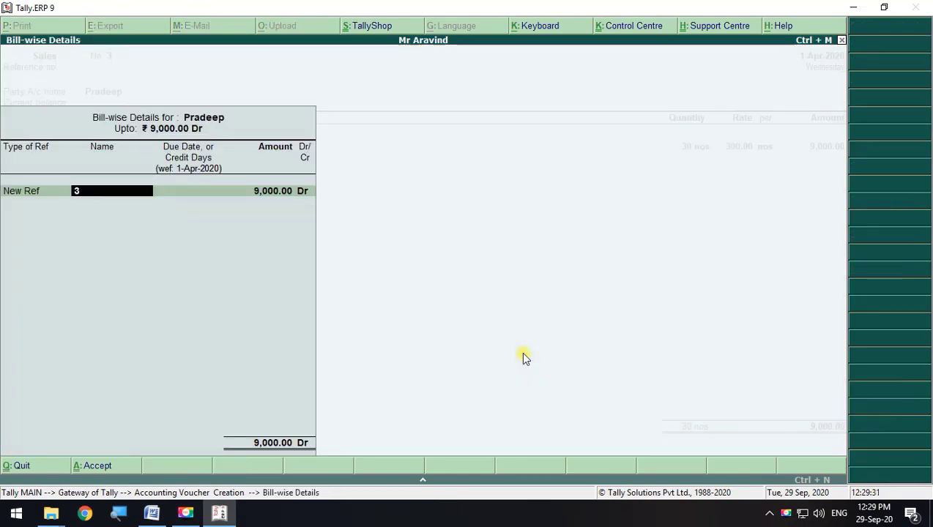
key(alt+Tab)
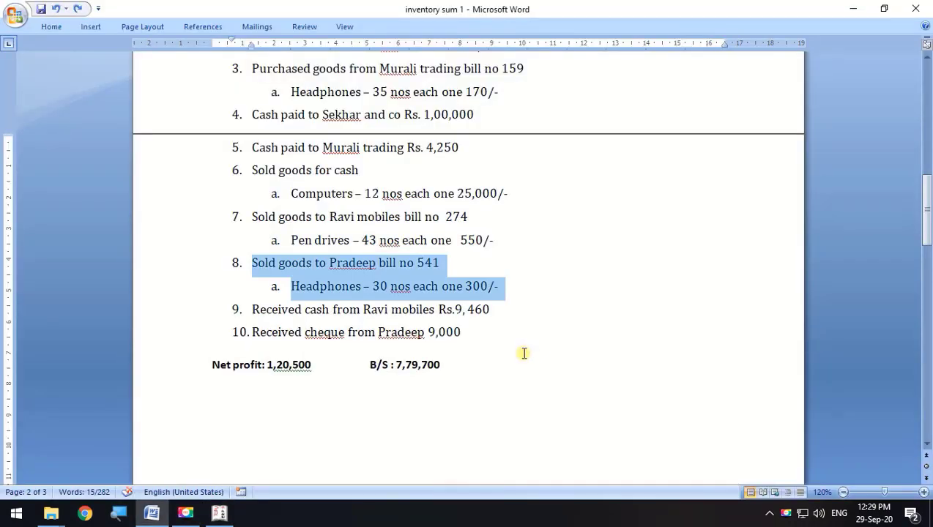
key(alt+Tab)
text(541)
key(Return)
key(Return)
key(Return)
key(Return)
key(Return)
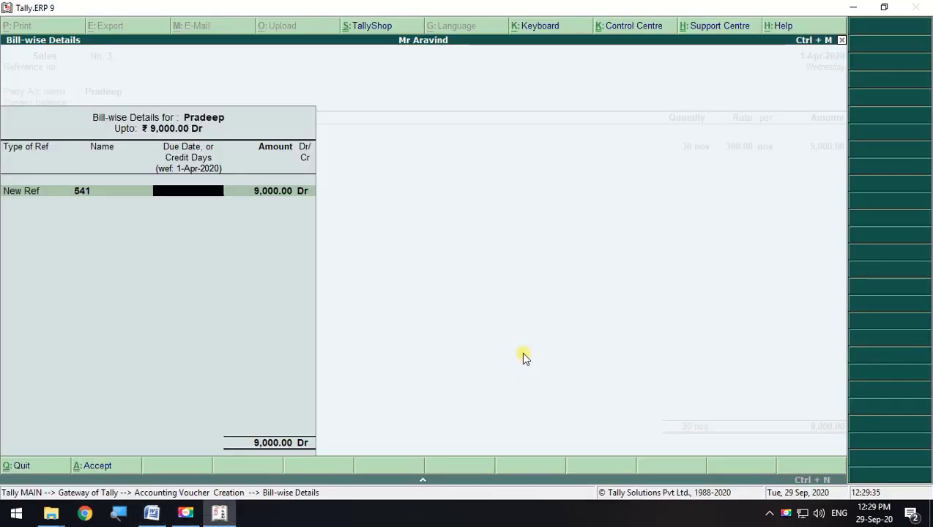
key(Return)
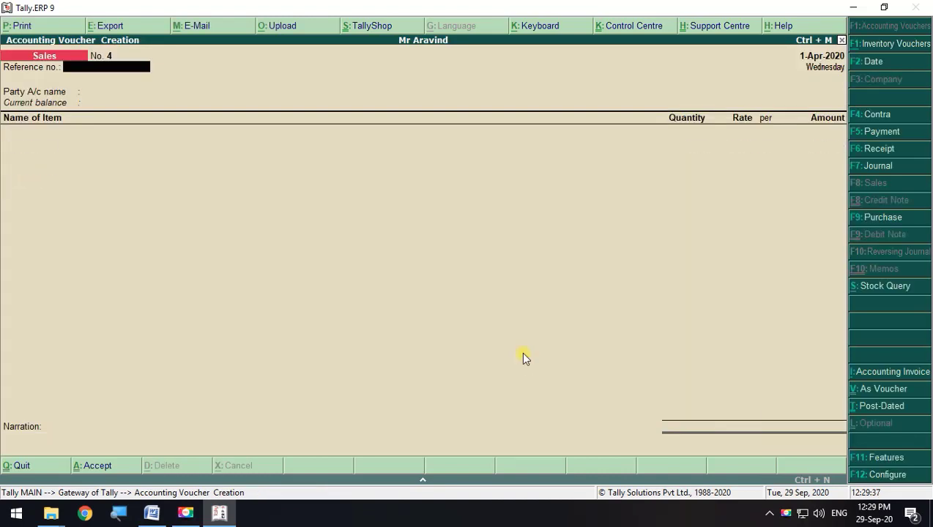
- Highlight transaction 9 in the Word sheet and start a receipt voucher with Cash as the account
key(alt+Tab)
drag(495, 321, 263, 323)
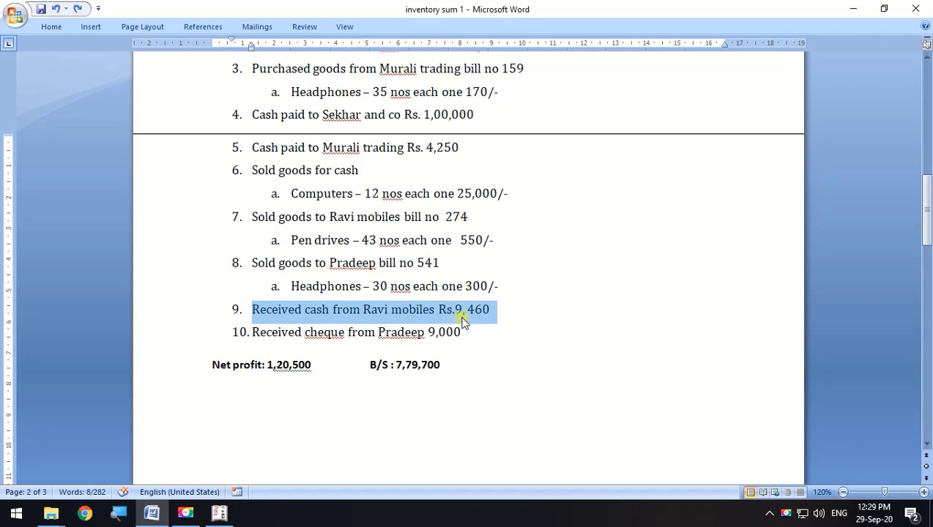
key(alt+Tab)
click(868, 150)
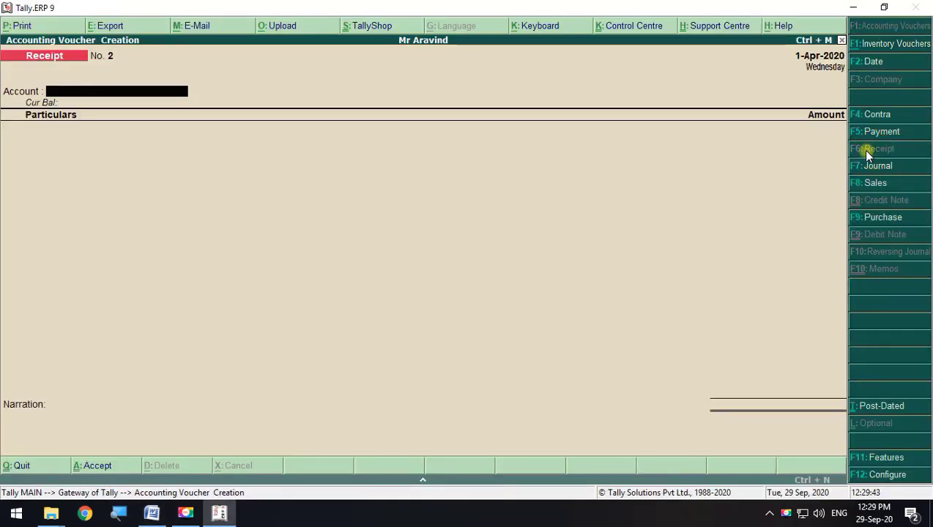
key(space)
key(Down)
key(Return)
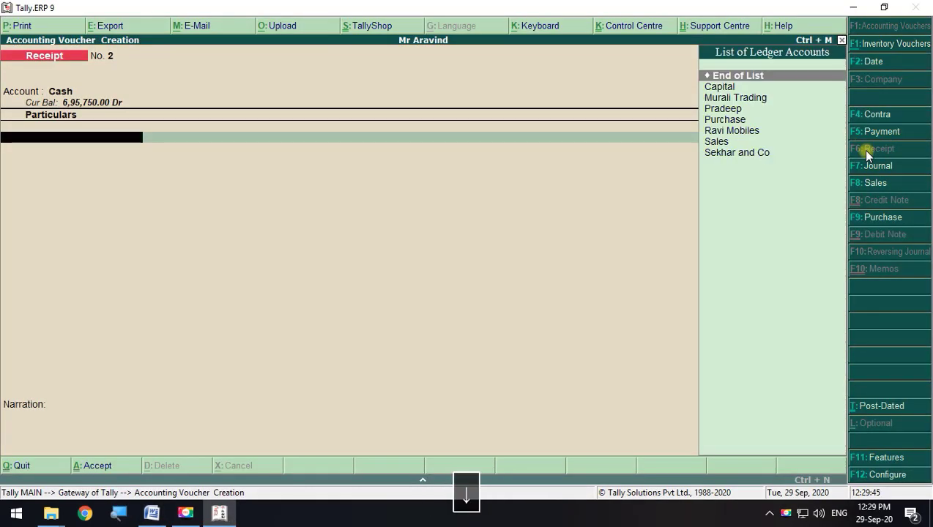
- Select Ravi Mobiles as the ledger in the cash receipt and enter an amount of 9,460, checking the Word sheet
key(Down)
key(Down)
key(Down)
key(Down)
key(Down)
key(Return)
key(alt+Tab)
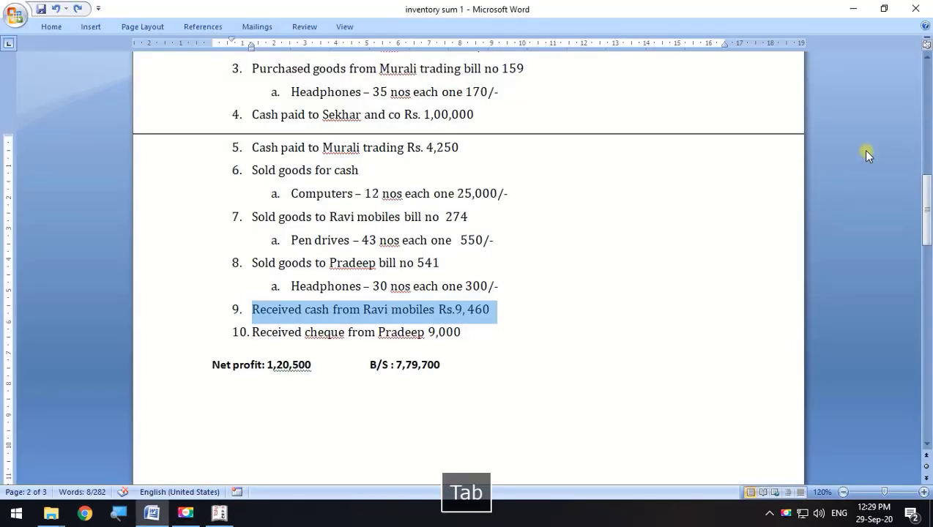
key(alt+Tab)
text(9,)
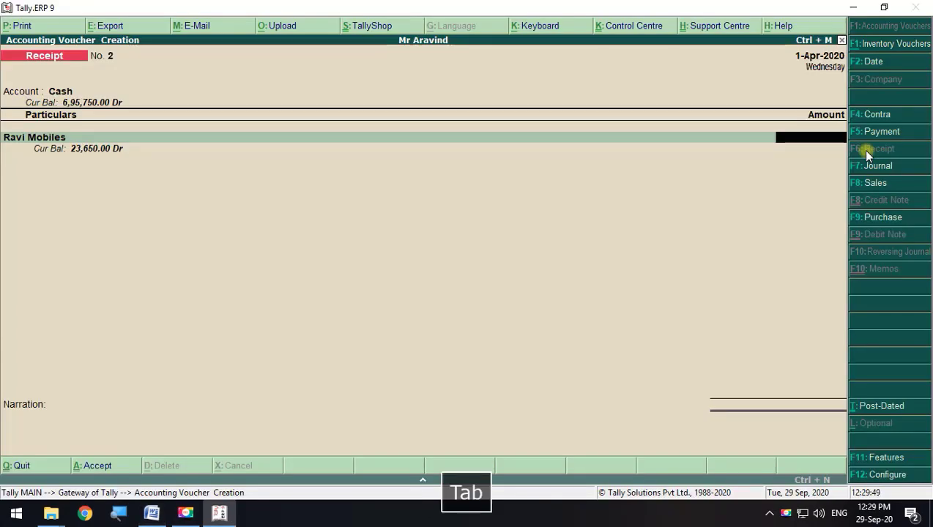
text(460)
key(Return)
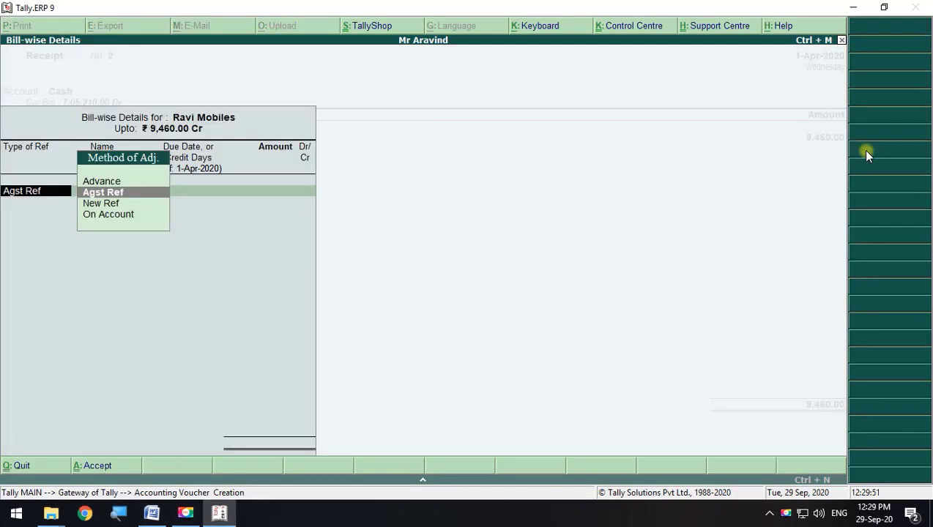
- Allocate the full 9,460.00 Cr as Agst Ref to pending bill 274 and save the Ravi Mobiles receipt
key(Return)
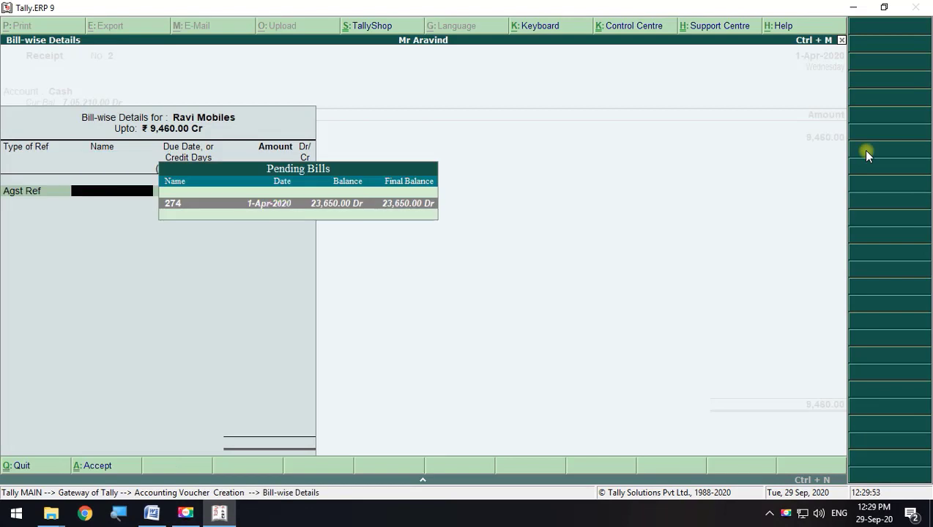
key(Return)
key(Return)
key(Return)
key(Return)
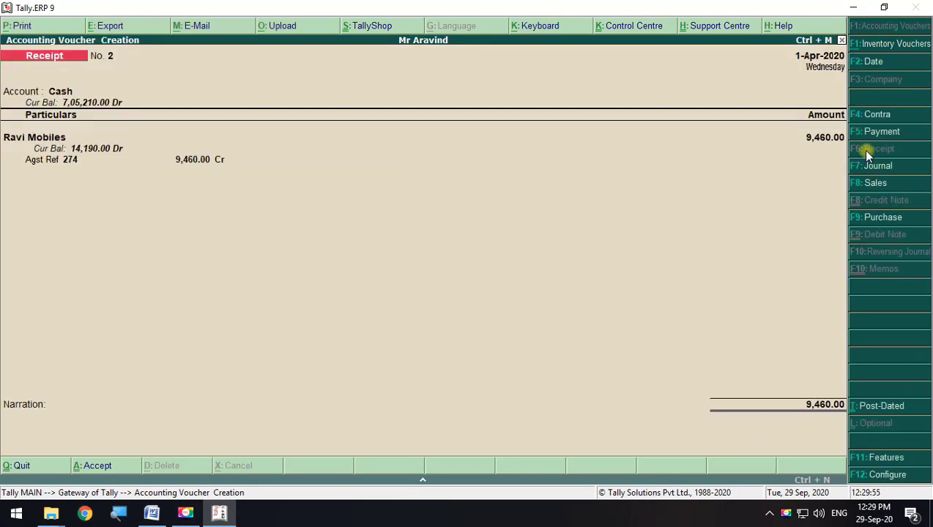
key(Return)
key(Return)
- Highlight transaction 10 in the Word sheet and set Bank as the account of the next receipt voucher
key(alt+Tab)
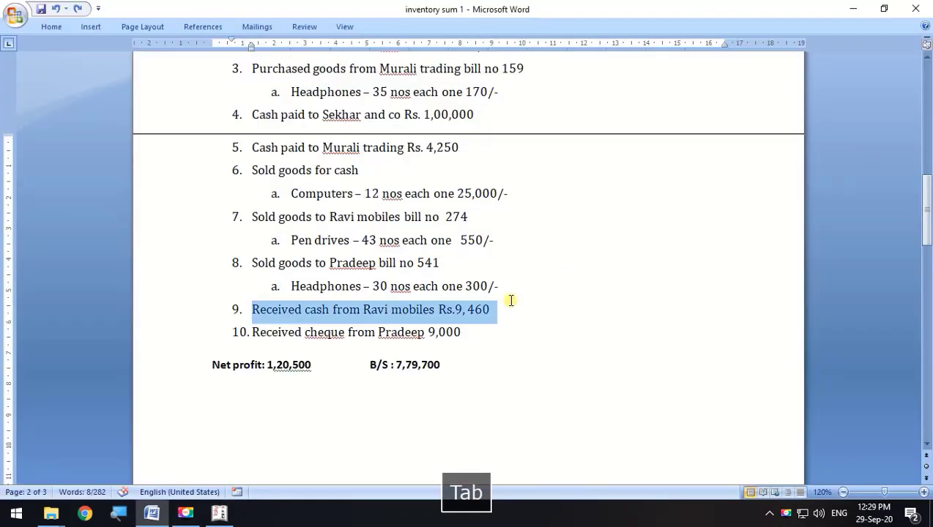
drag(472, 332, 290, 337)
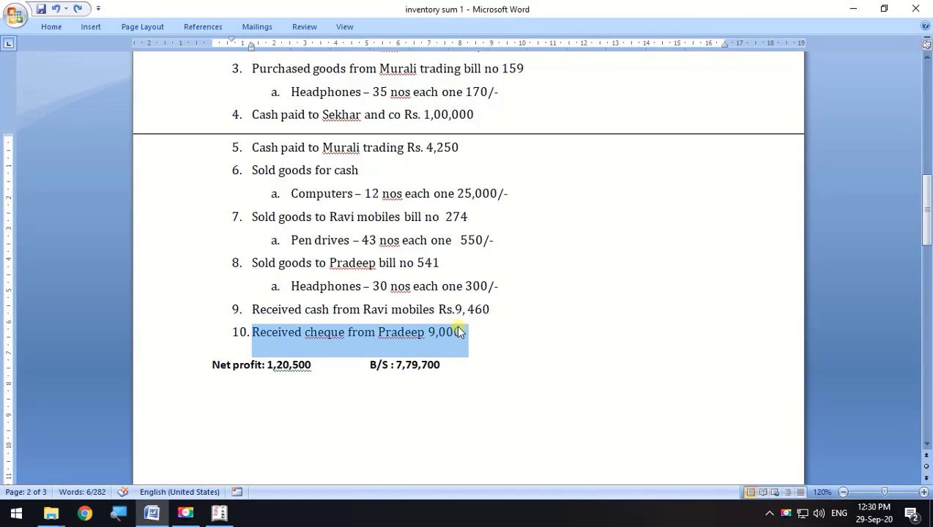
key(alt+Tab)
key(space)
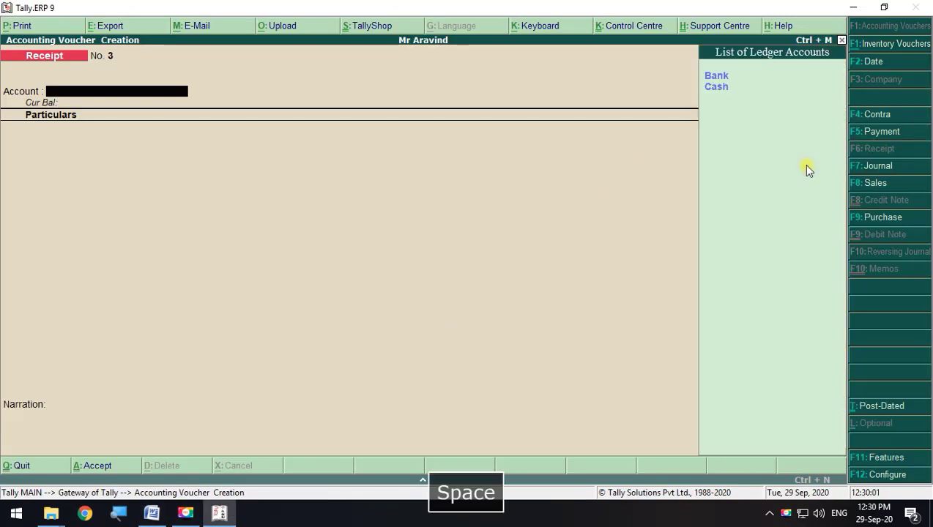
key(Down)
key(Return)
- Select the customer who paid by cheque as the receipt's ledger and enter an amount of 9,000, checking the Word sheet
key(space)
key(Down)
key(Down)
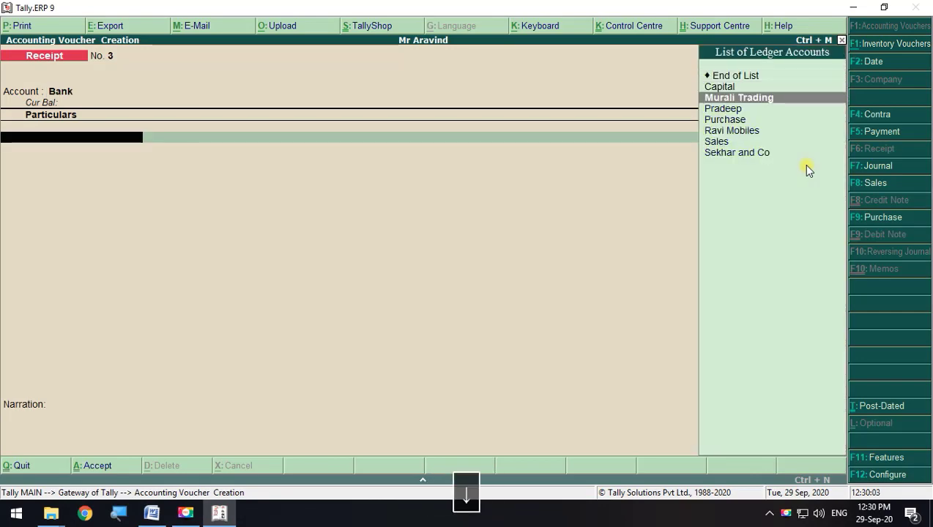
key(Down)
key(Return)
key(alt+Tab)
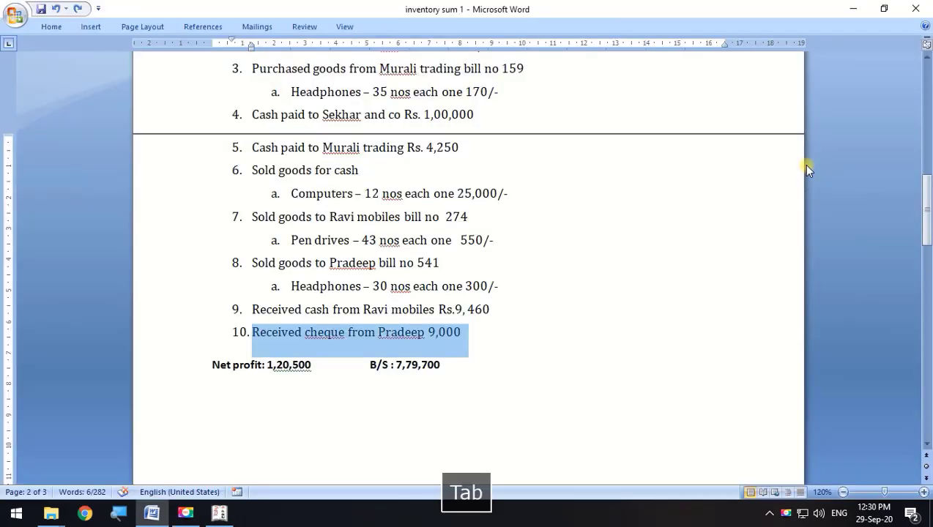
key(alt+Tab)
text(9000)
key(Return)
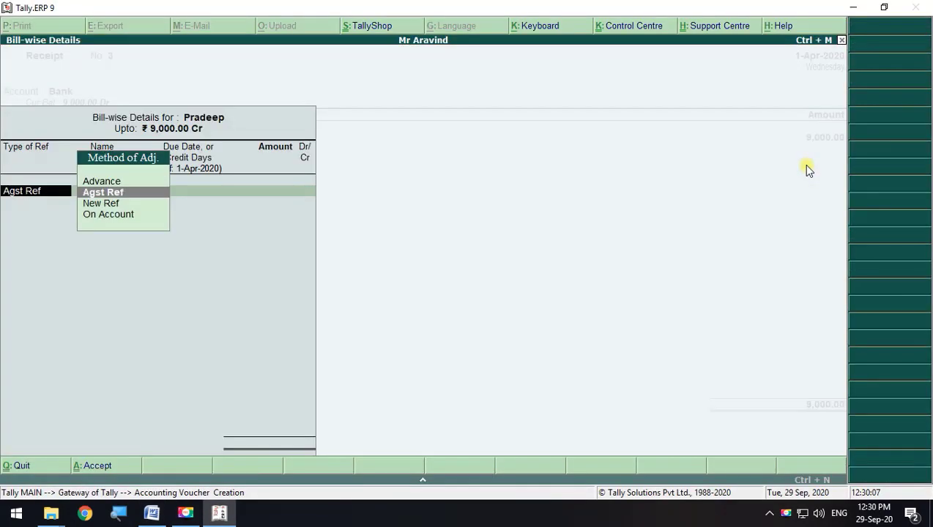
- Allocate the full 9,000.00 as Agst Ref to the customer's pending bill and proceed to the bank allocations
key(Return)
key(Return)
key(Return)
key(Return)
key(Return)
key(Return)
key(Return)
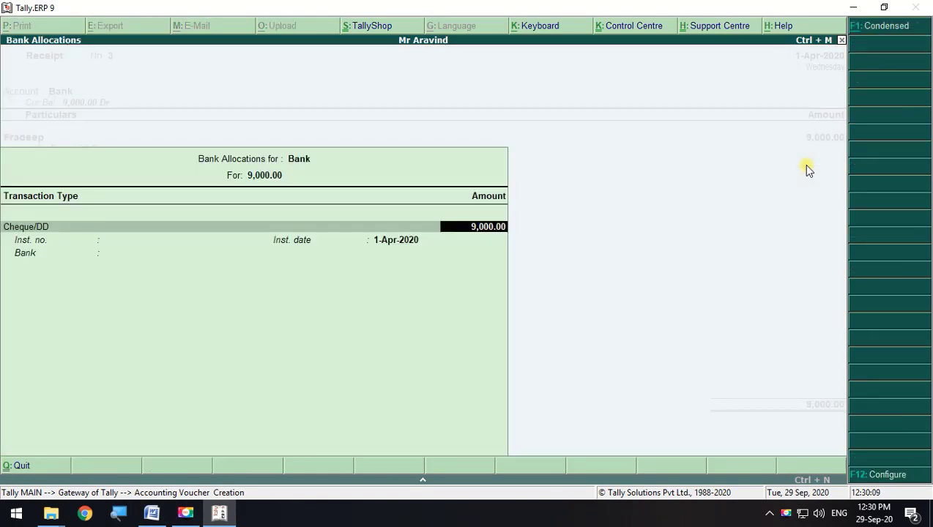
- Accept the Cheque/DD bank allocation of 9,000.00 dated 1-Apr-2020 without instrument details, and save the bank receipt
key(Return)
key(Return)
key(Return)
key(Return)
key(Return)
key(Return)
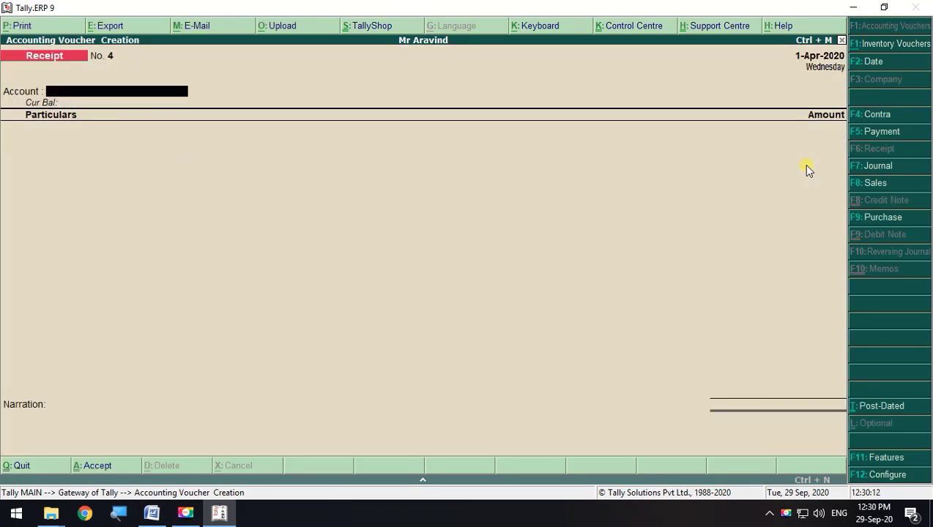
- Leave voucher entry, open the Balance Sheet, and compare its total and profit with the answers in the Word sheet
key(Escape)
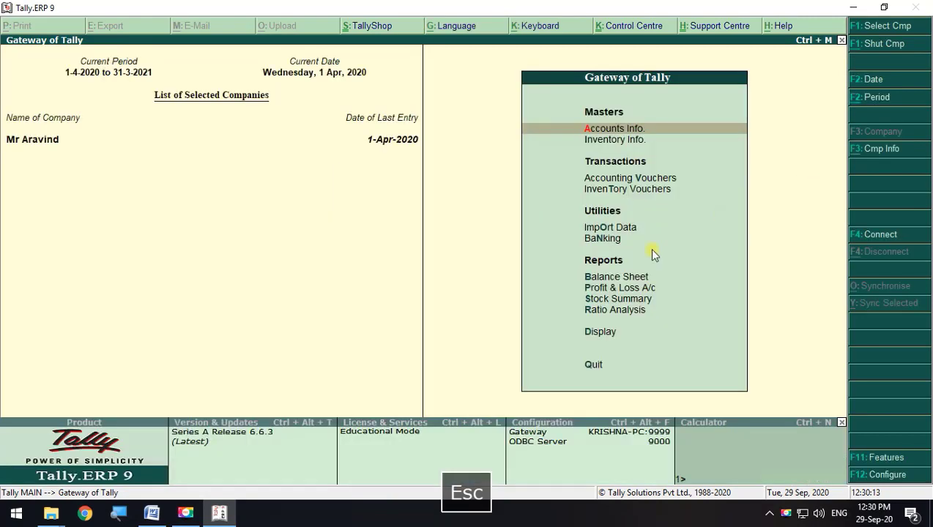
click(643, 277)
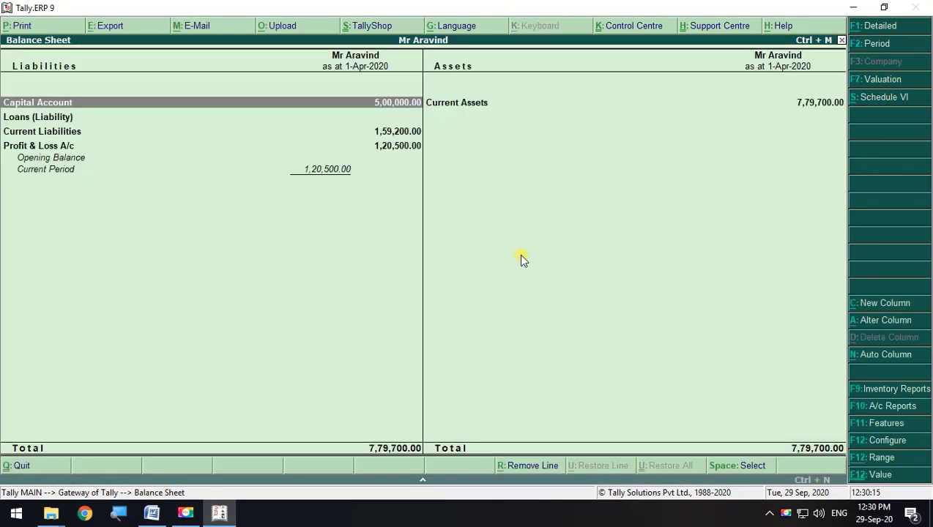
key(alt+Tab)
scroll(365, 304, down, 1)
scroll(513, 331, up, 1)
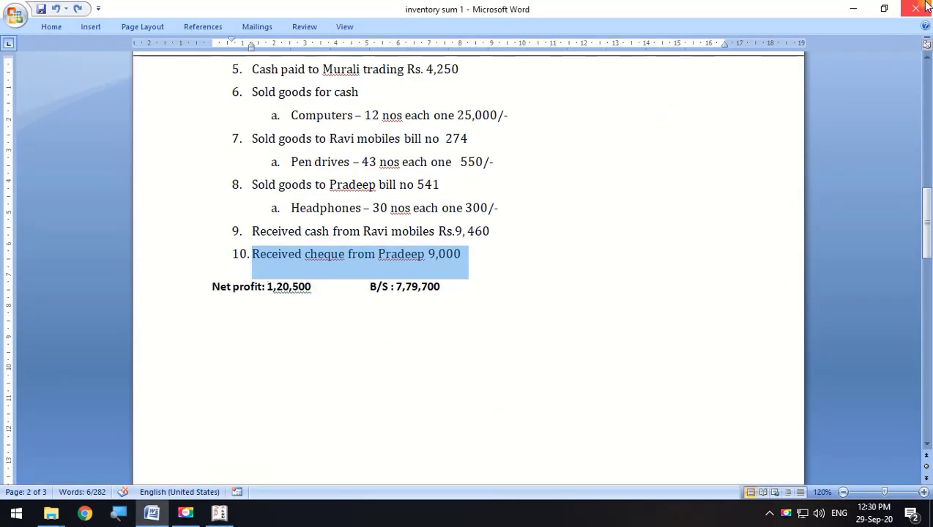
- Switch back to Tally, open the Stock Summary, and drill into the Electronics group to view its stock items
click(853, 8)
key(Escape)
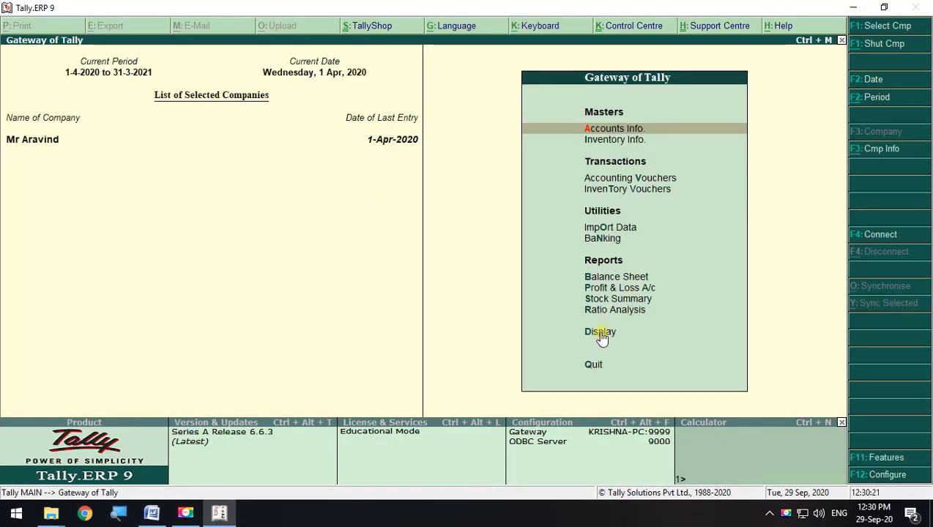
click(619, 299)
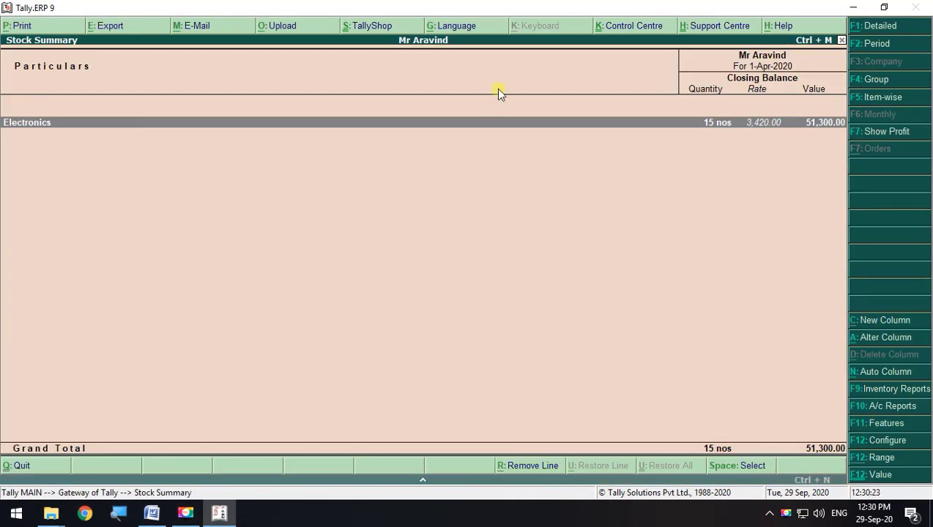
key(Escape)
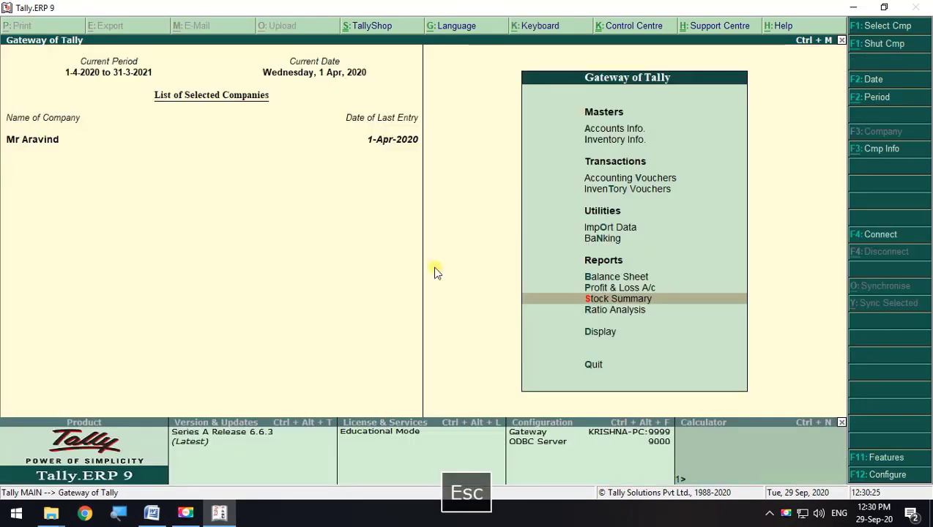
click(594, 303)
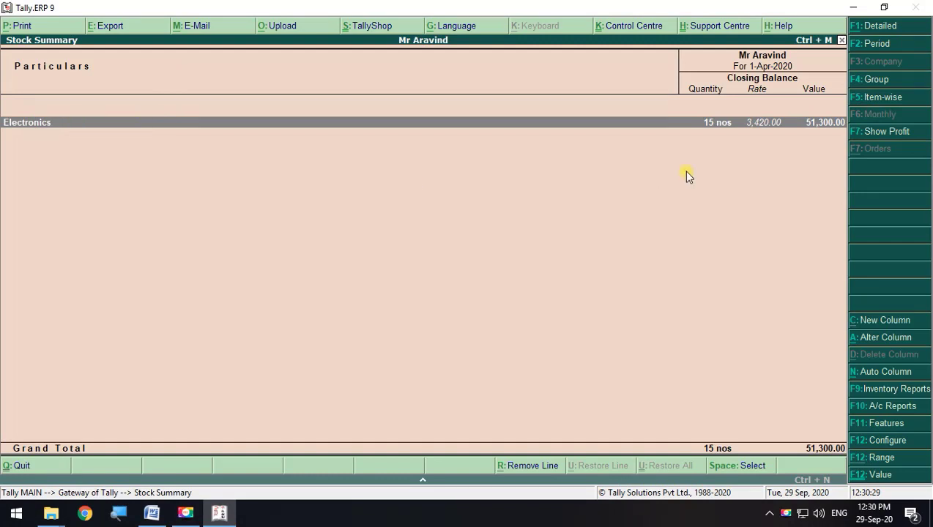
click(747, 126)
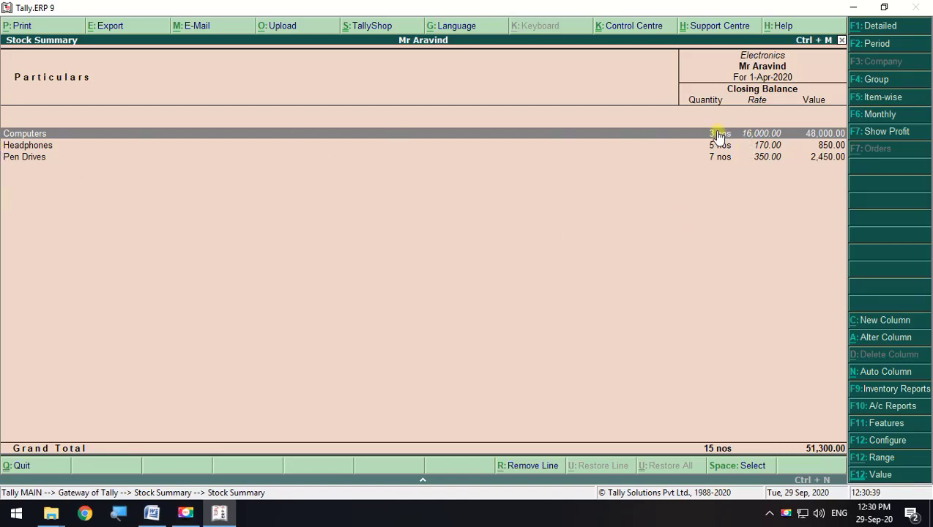
- Check the purchased and sold quantities of Computers in the Word problem sheet, and return to the Stock Summary in Tally
click(853, 7)
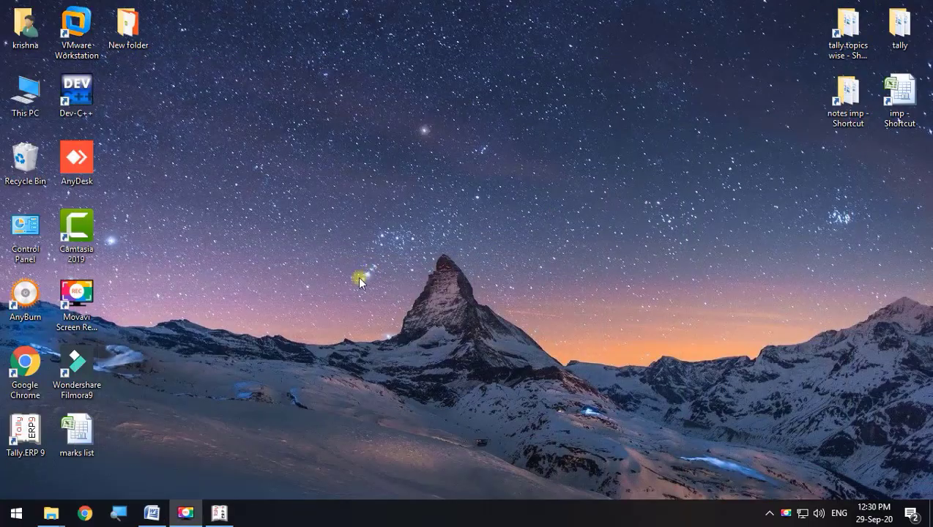
click(151, 513)
scroll(435, 262, up, 5)
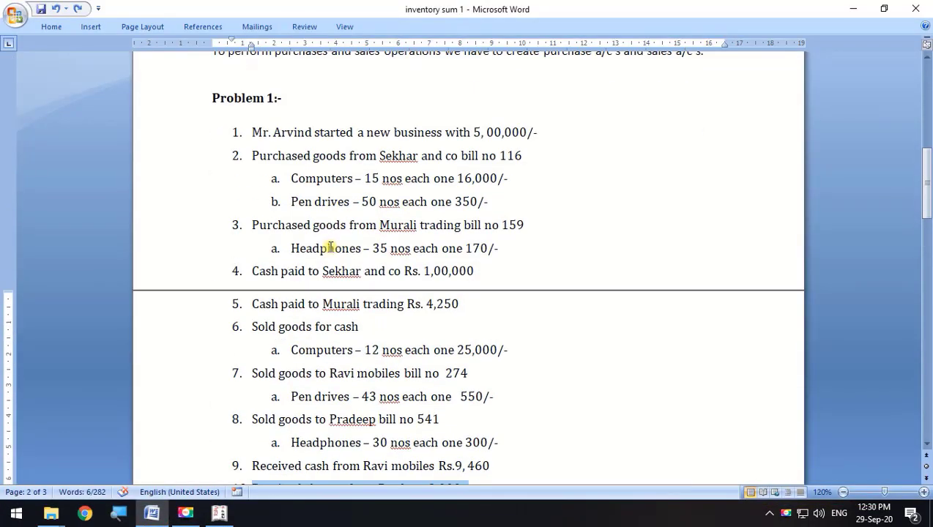
drag(355, 179, 434, 178)
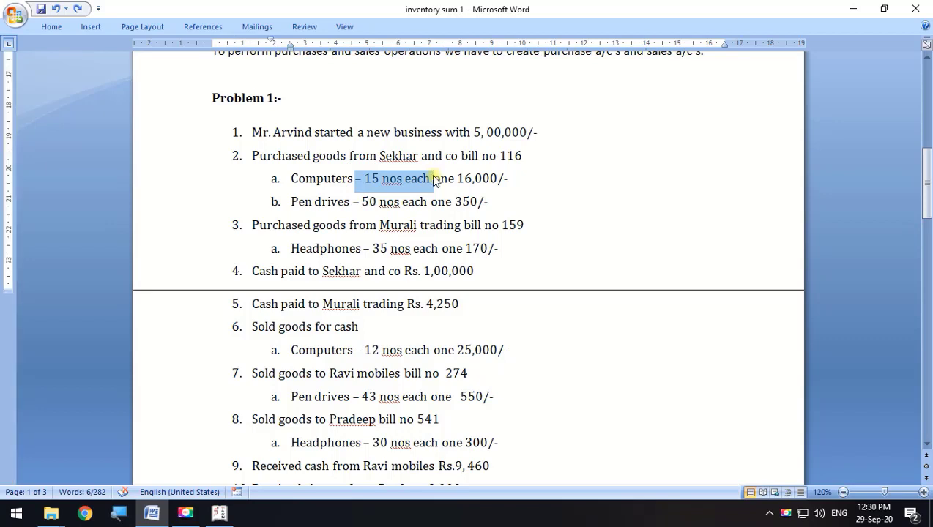
scroll(428, 180, down, 1)
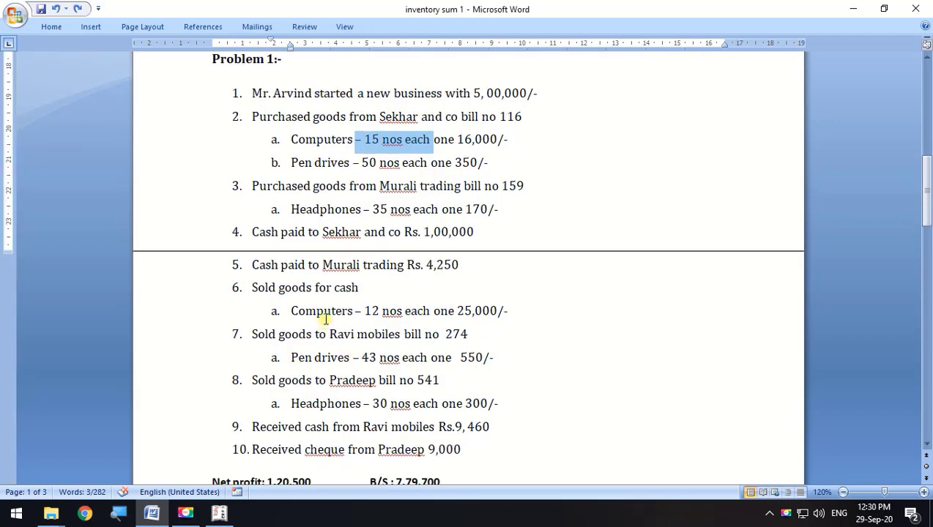
drag(325, 316, 444, 322)
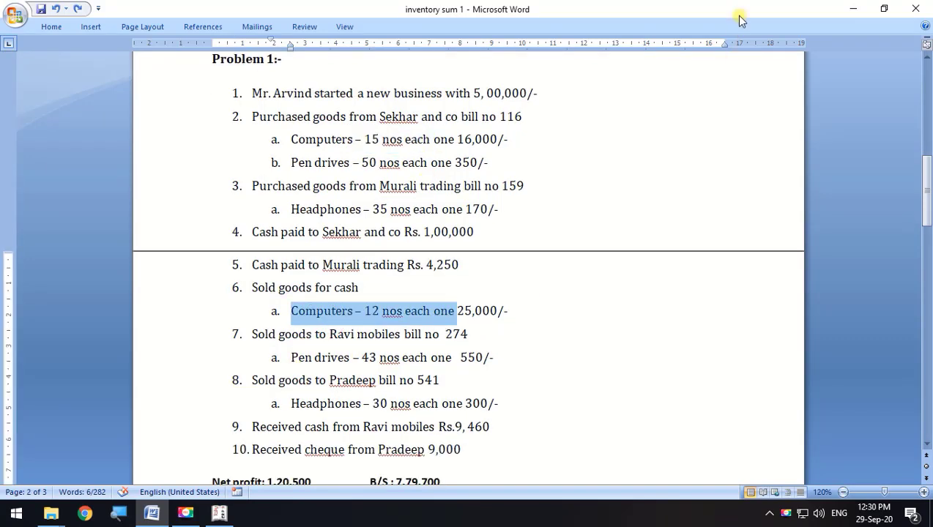
click(849, 8)
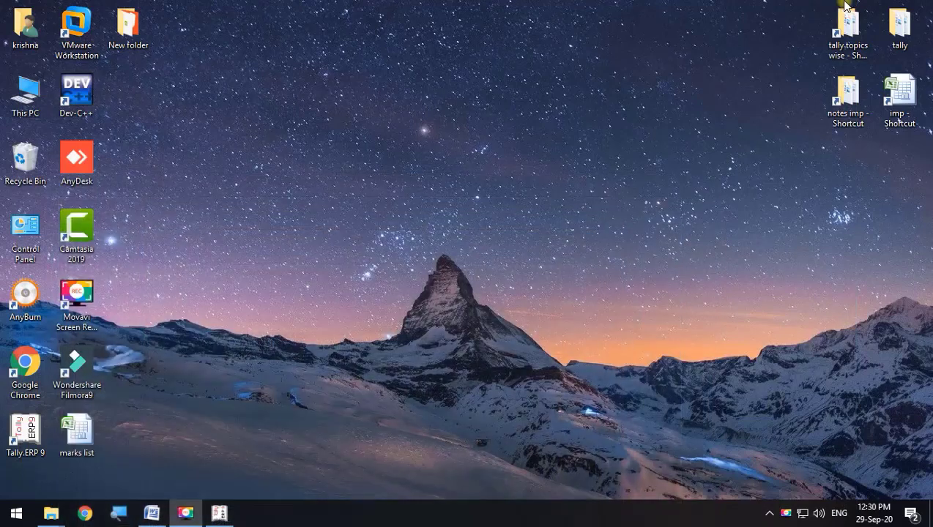
click(222, 515)
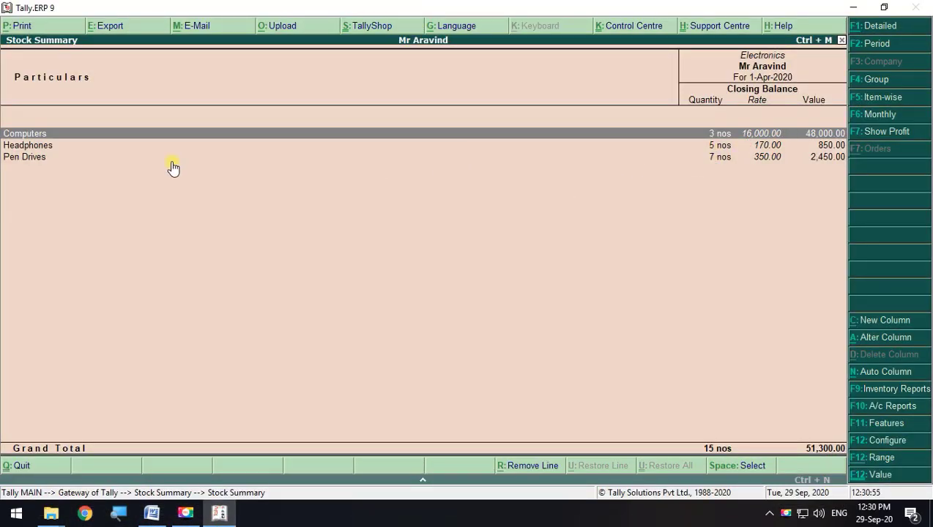
- Drill down from Computers to its April stock vouchers, examine the purchase and sales entries, and return to the Gateway
key(Return)
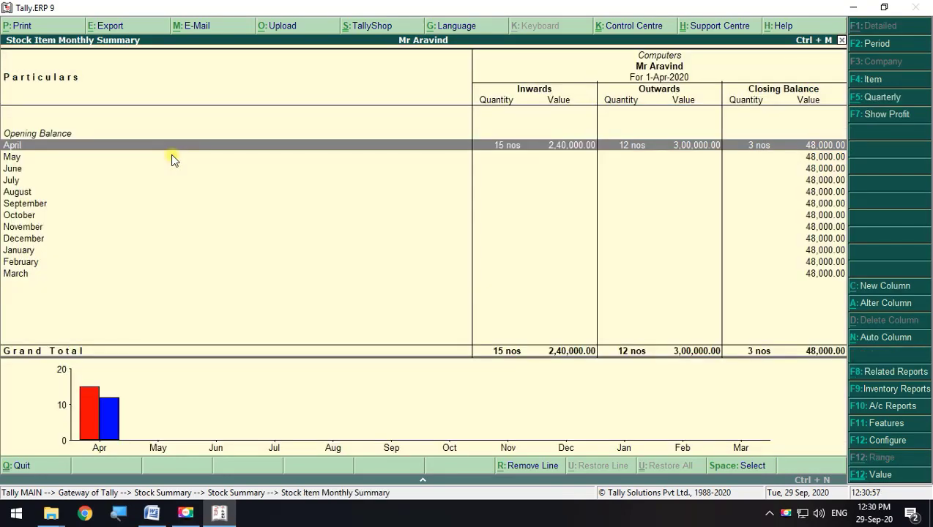
key(Return)
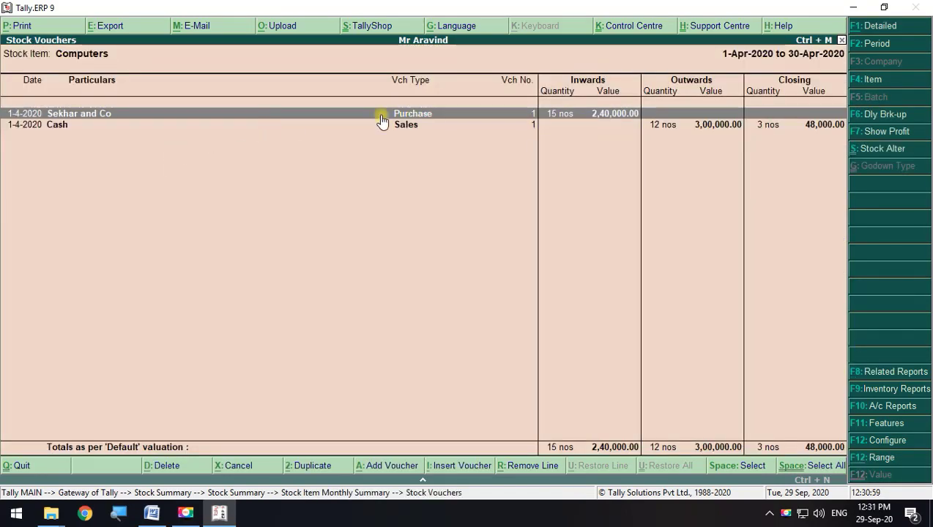
click(412, 126)
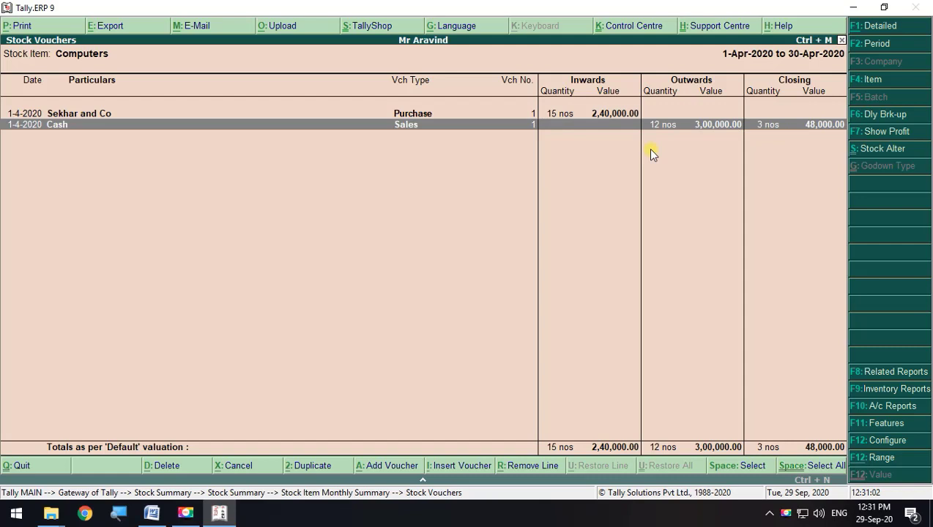
click(565, 116)
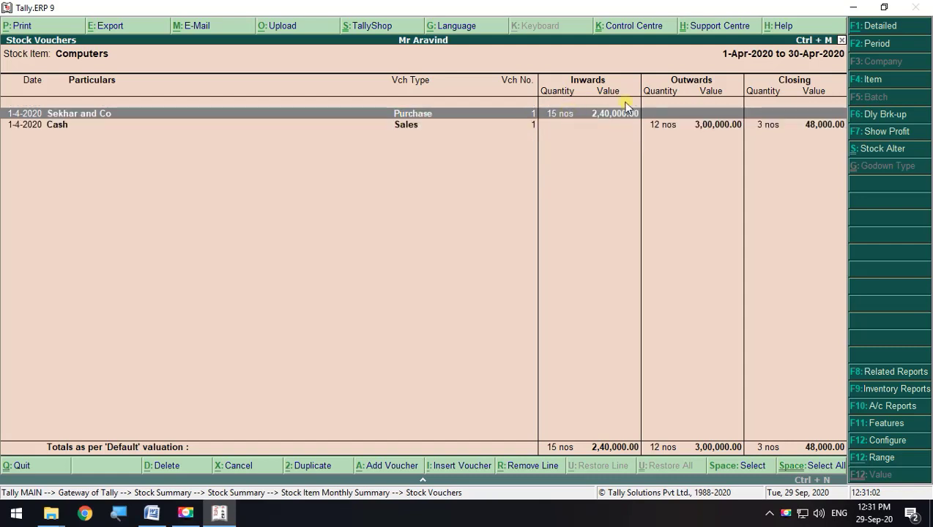
click(704, 130)
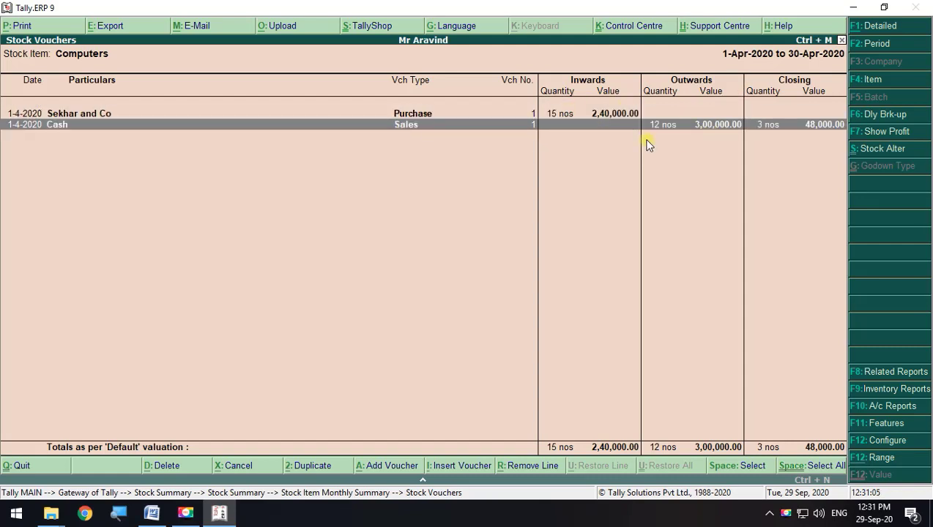
key(Return)
key(Escape)
key(Escape)
key(Escape)
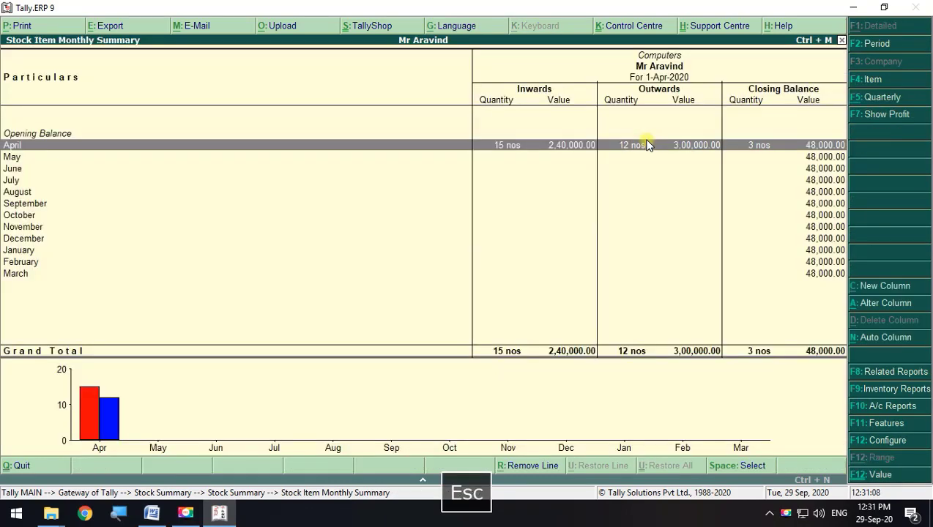
key(Escape)
key(Escape)
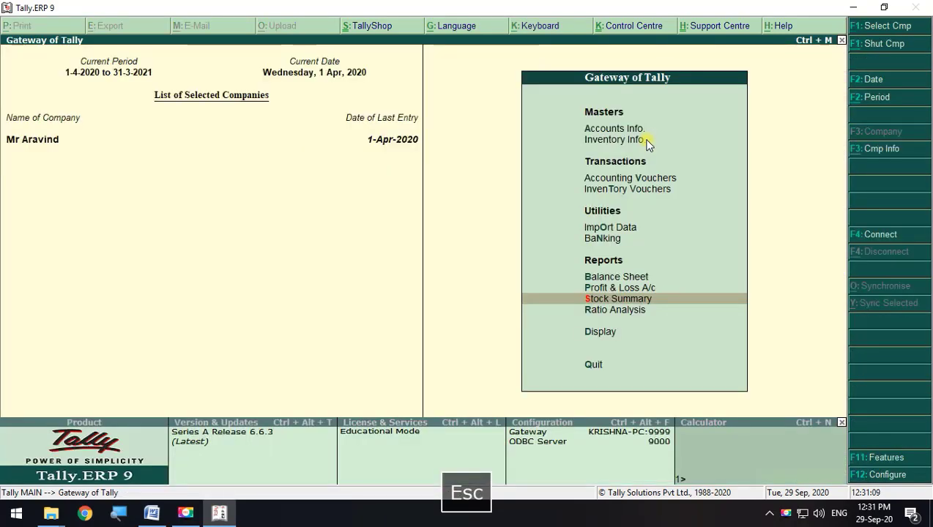
- View the Inventory Books Group Summary for the Electronics stock group and return to the Inventory Books choices
click(599, 333)
key(Down)
key(Down)
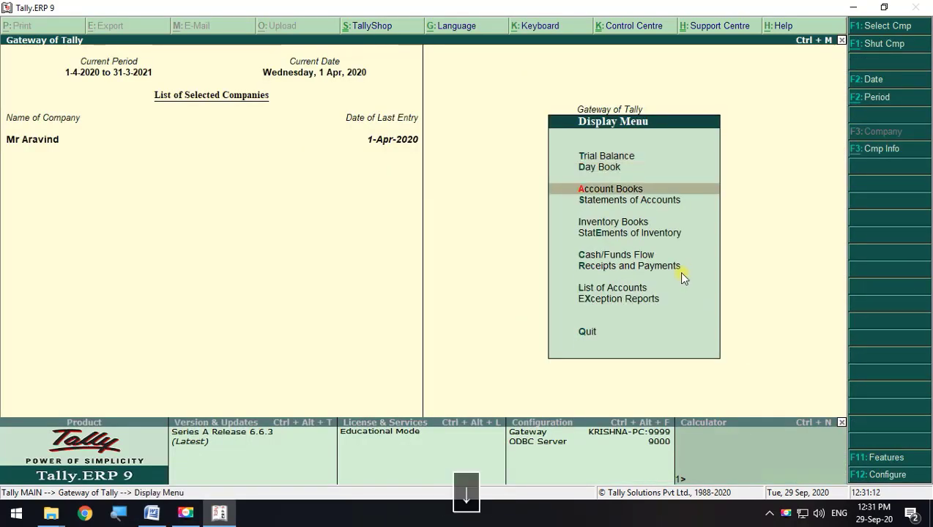
key(Down)
key(Down)
key(Return)
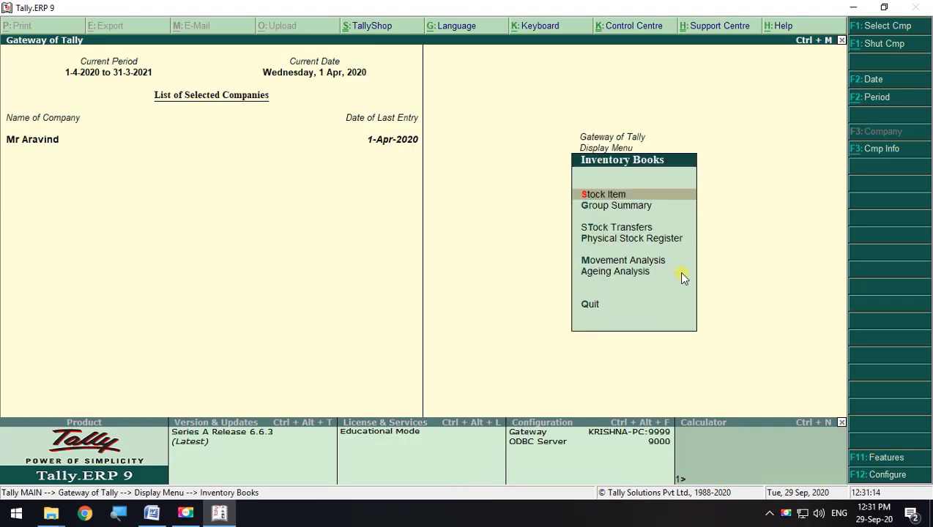
key(Down)
key(Return)
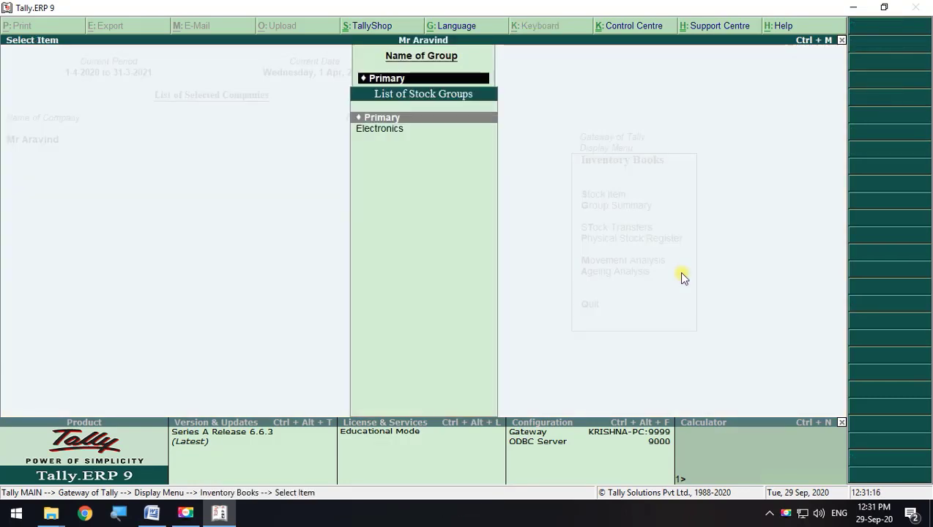
key(Down)
key(Return)
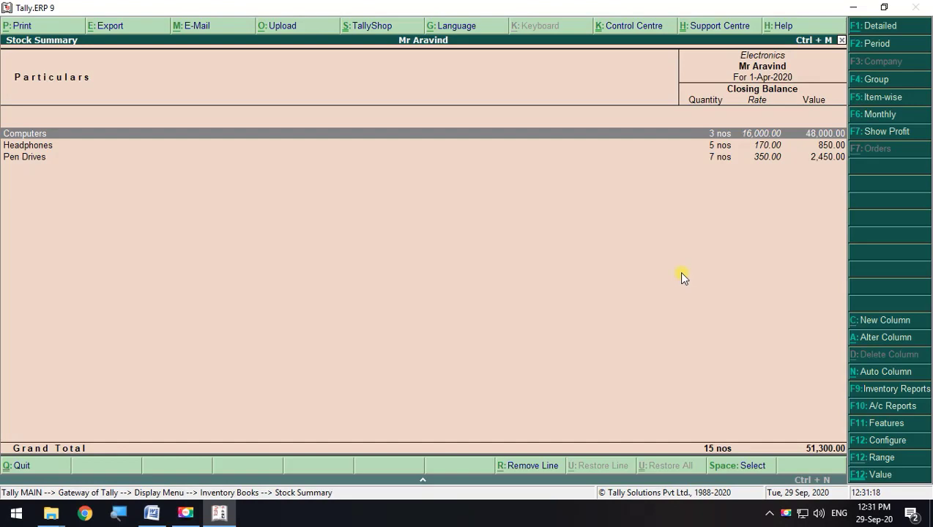
key(Escape)
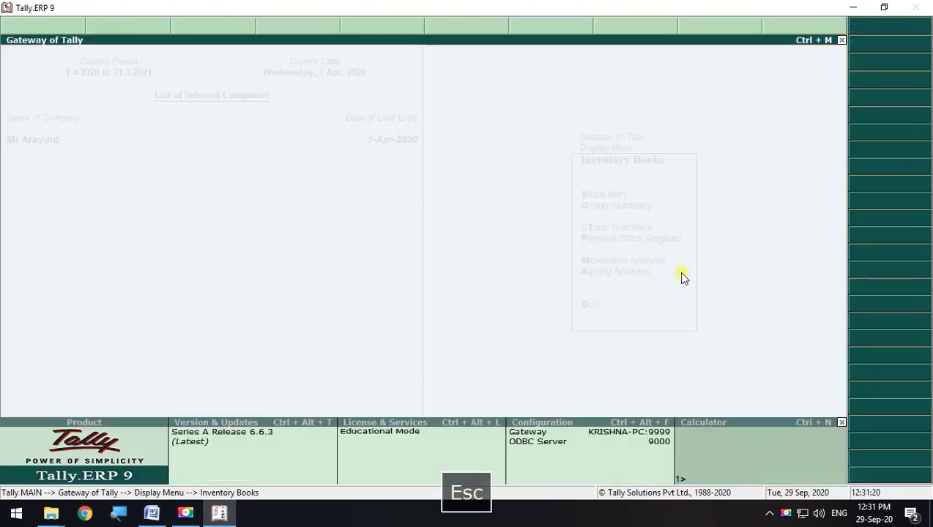
key(Escape)
- View the Stock Item book for Computers with its monthly summary, and leave the Inventory Books
key(Up)
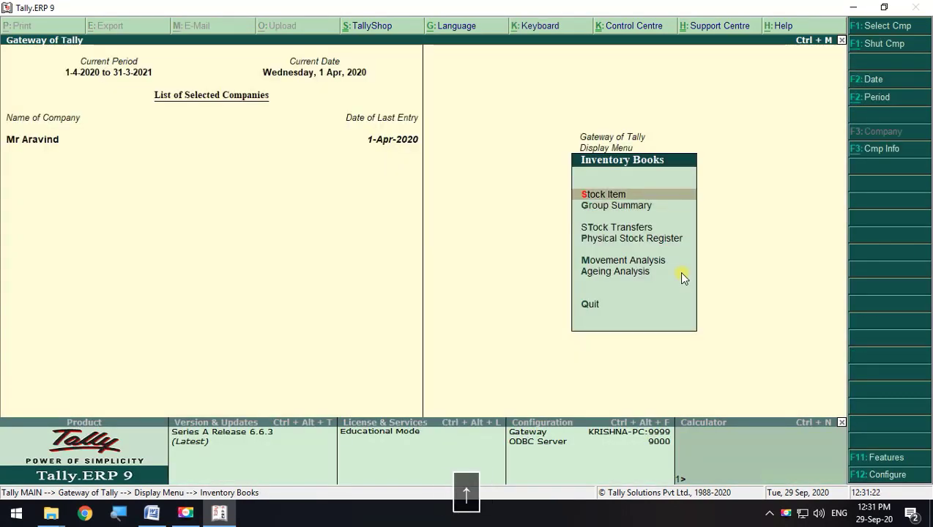
key(Return)
key(Return)
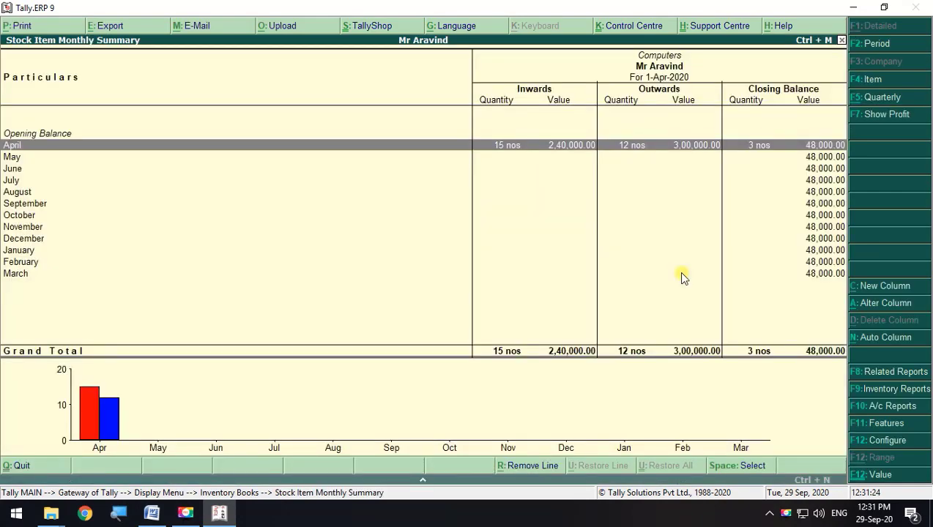
key(Return)
key(Escape)
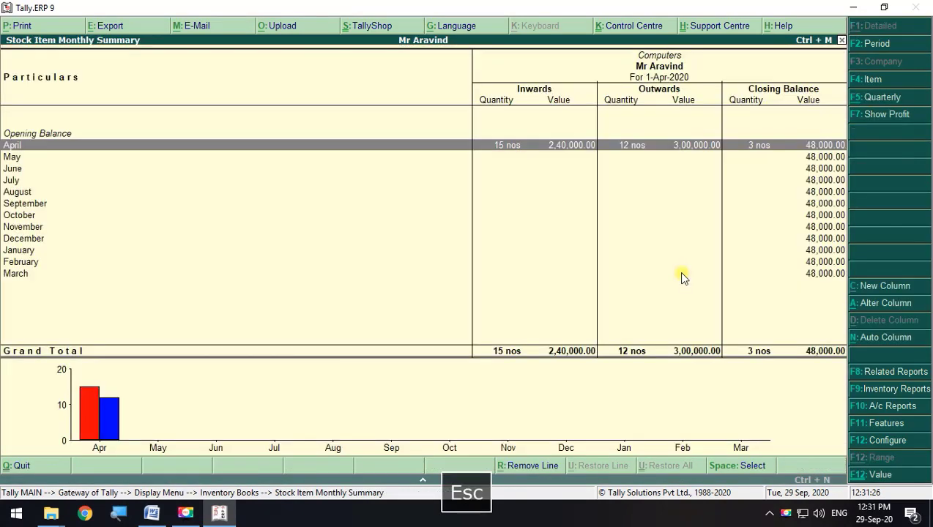
key(Escape)
key(Escape)
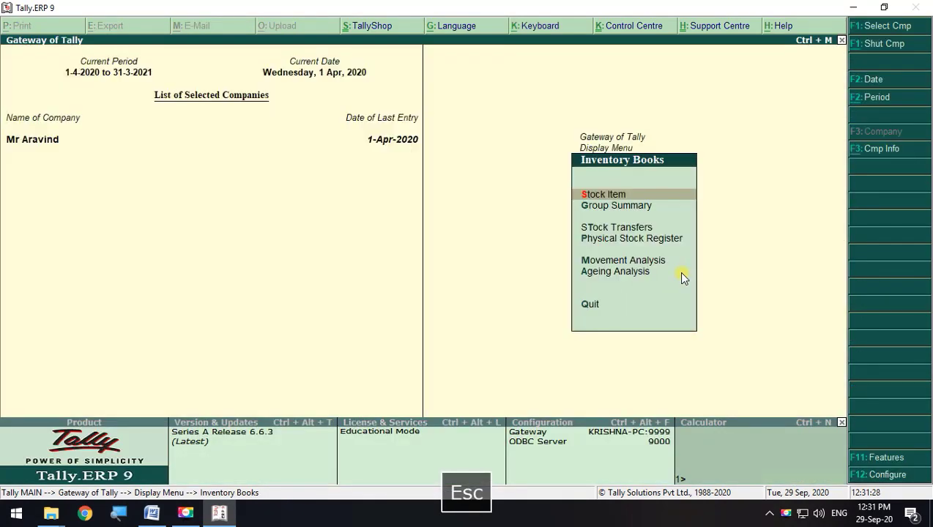
key(Down)
key(Escape)
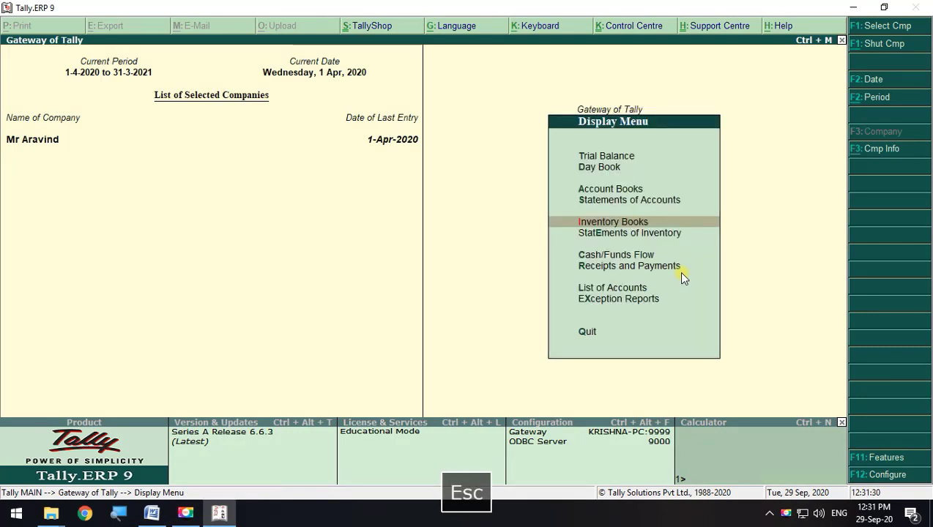
- Run a Stock Query on Computers from Statements of Inventory, examine its purchases and sales, and return to the Gateway
key(Down)
key(Return)
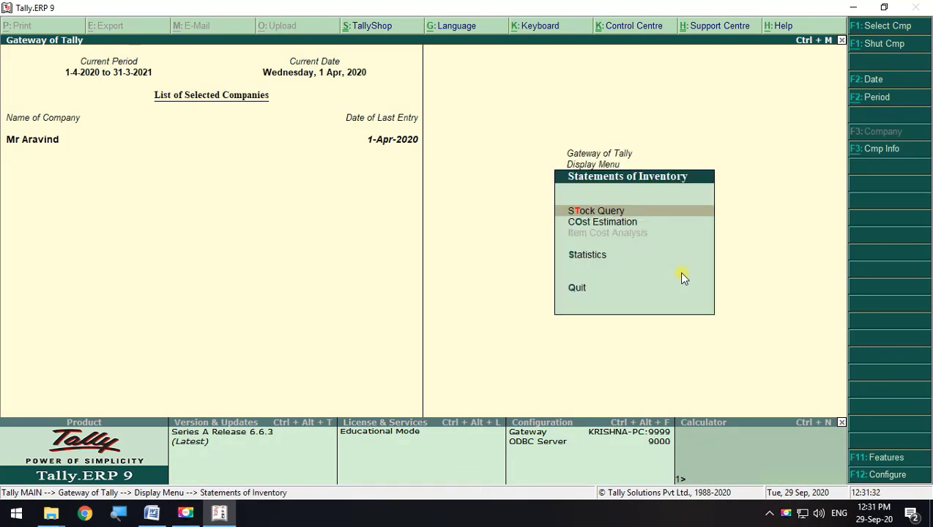
key(Return)
key(Return)
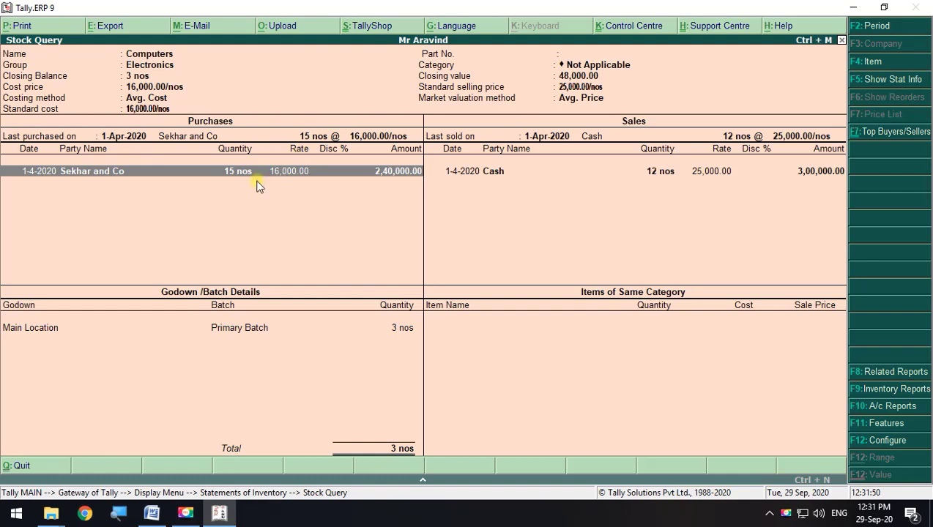
click(692, 175)
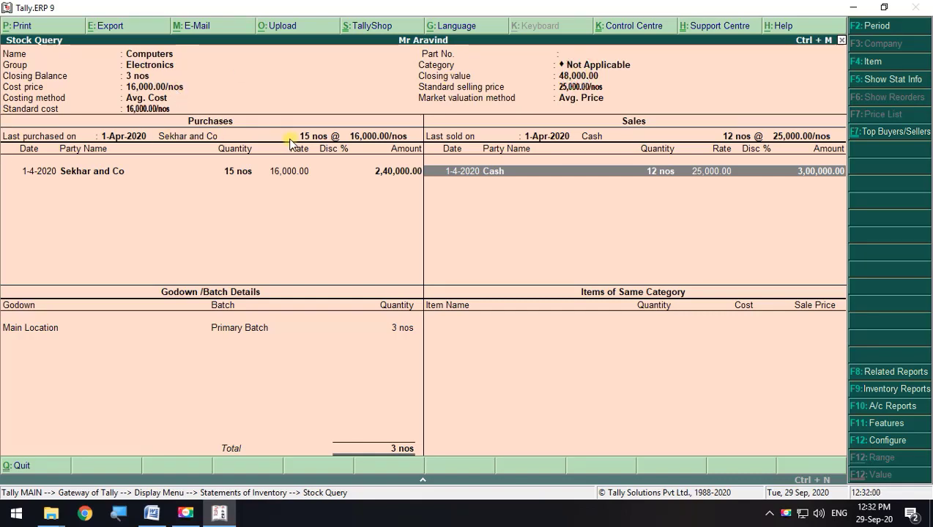
key(Escape)
key(Escape)
key(Escape)
key(Escape)
key(Escape)
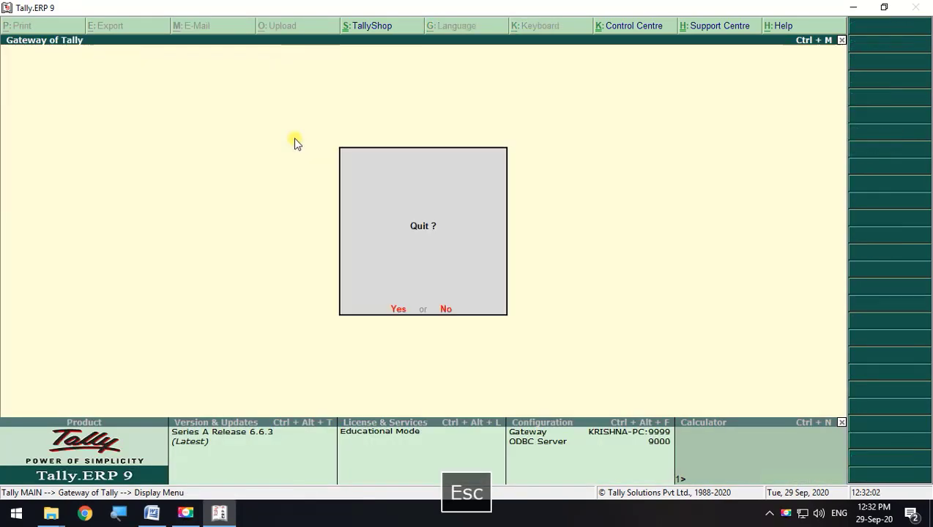
key(Escape)
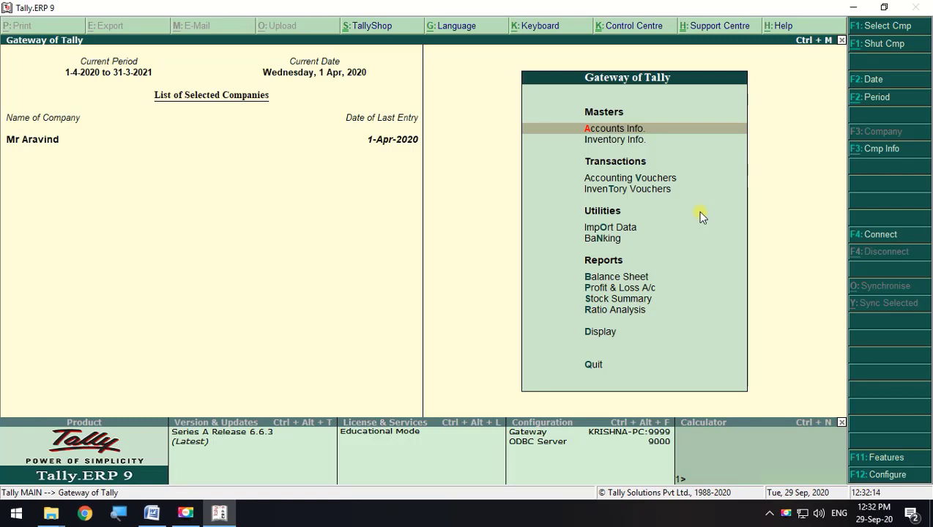
- Open a new sales voucher and switch its entry mode to As Voucher and back to As Invoice
click(637, 178)
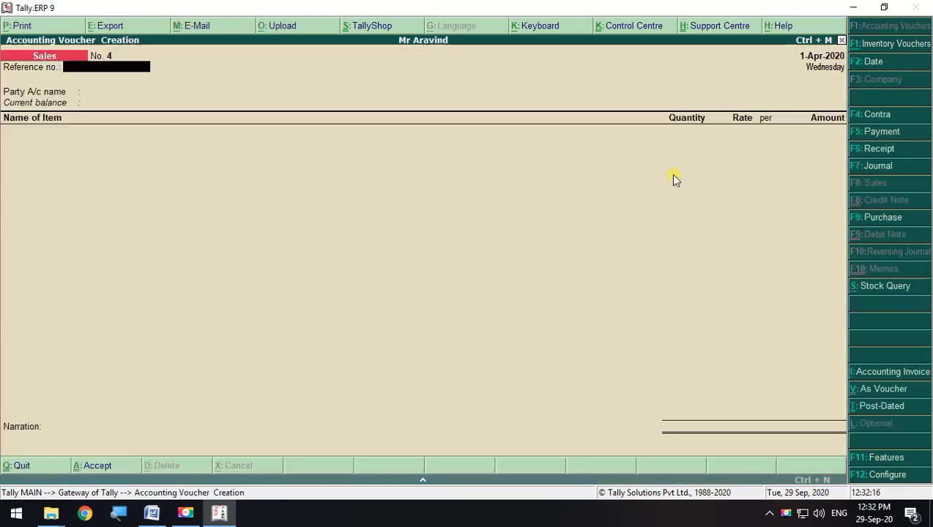
click(855, 388)
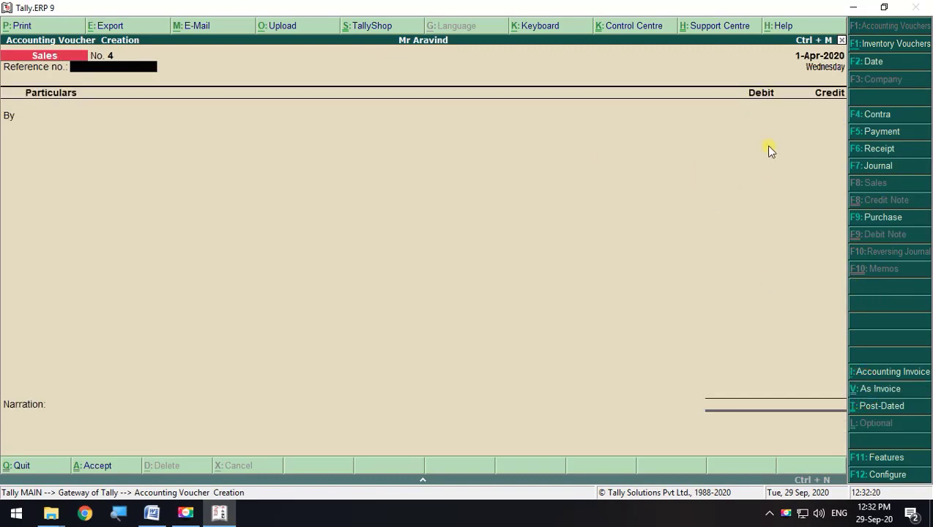
click(879, 389)
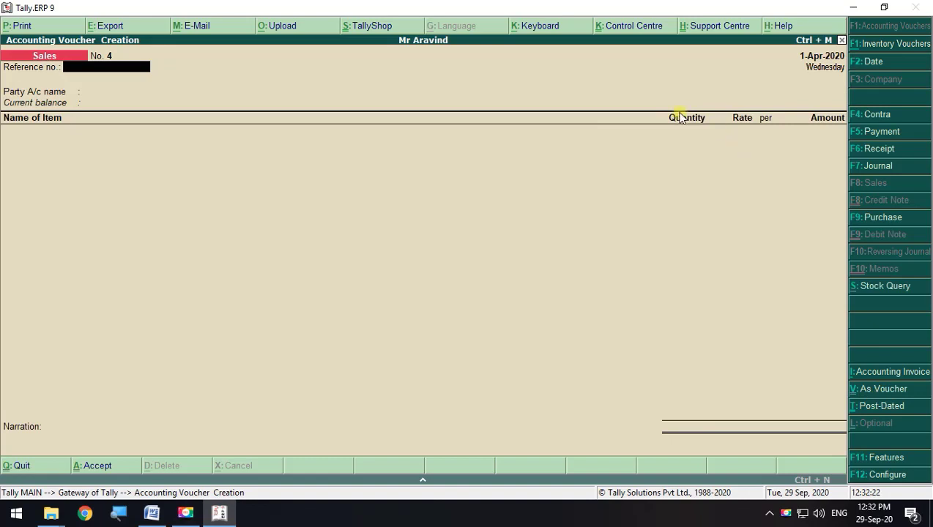